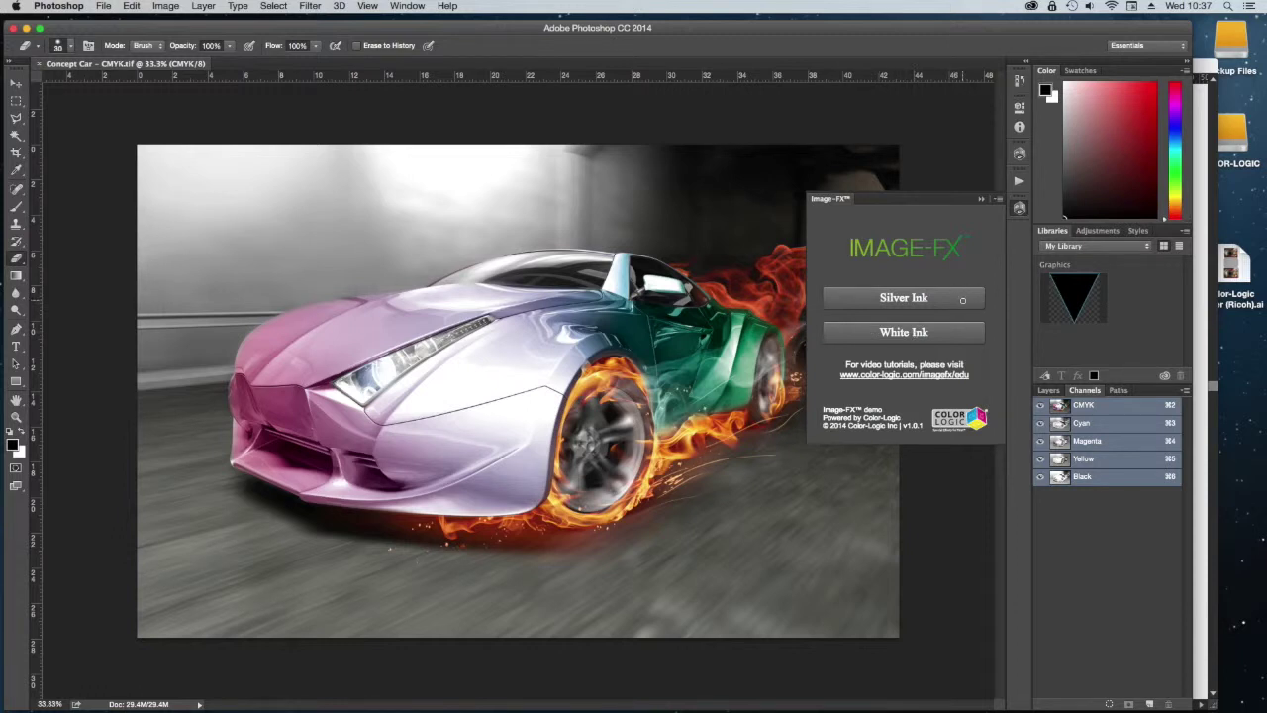
# - Generate a Silver ink channel with Image-FX and view it alone, then restore the composite view
pyautogui.click(961, 298)
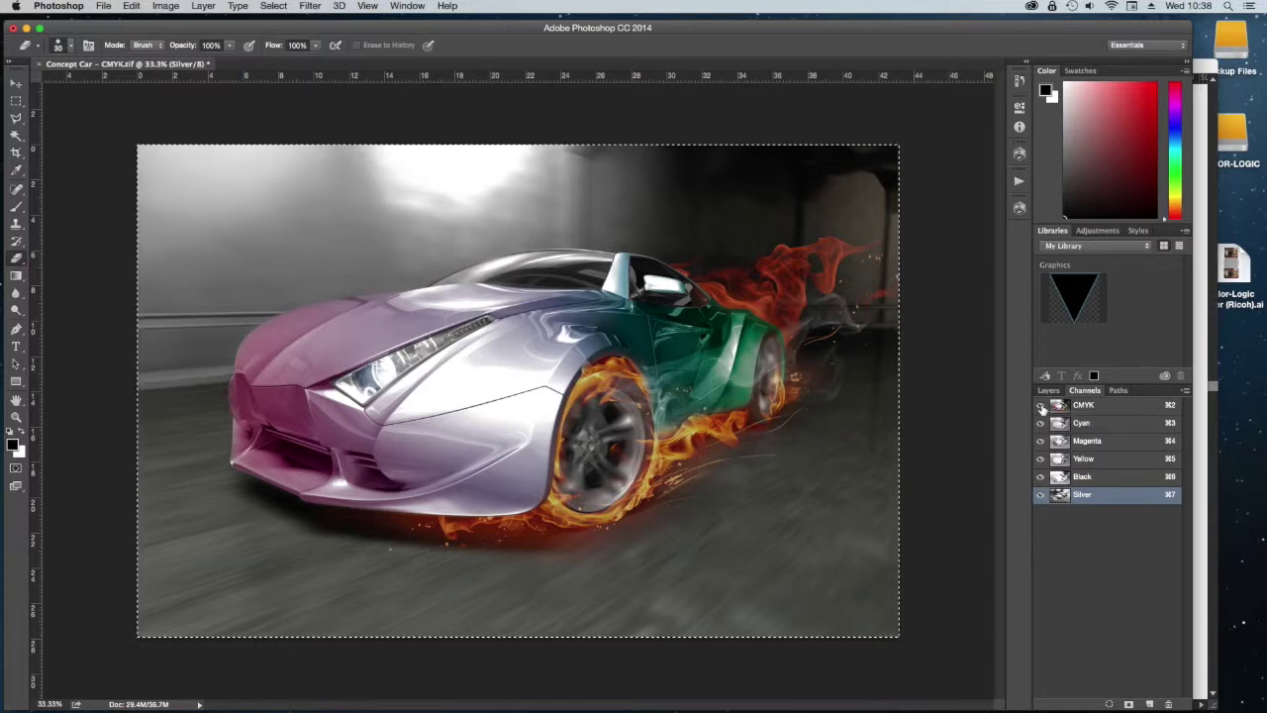
pyautogui.click(1040, 405)
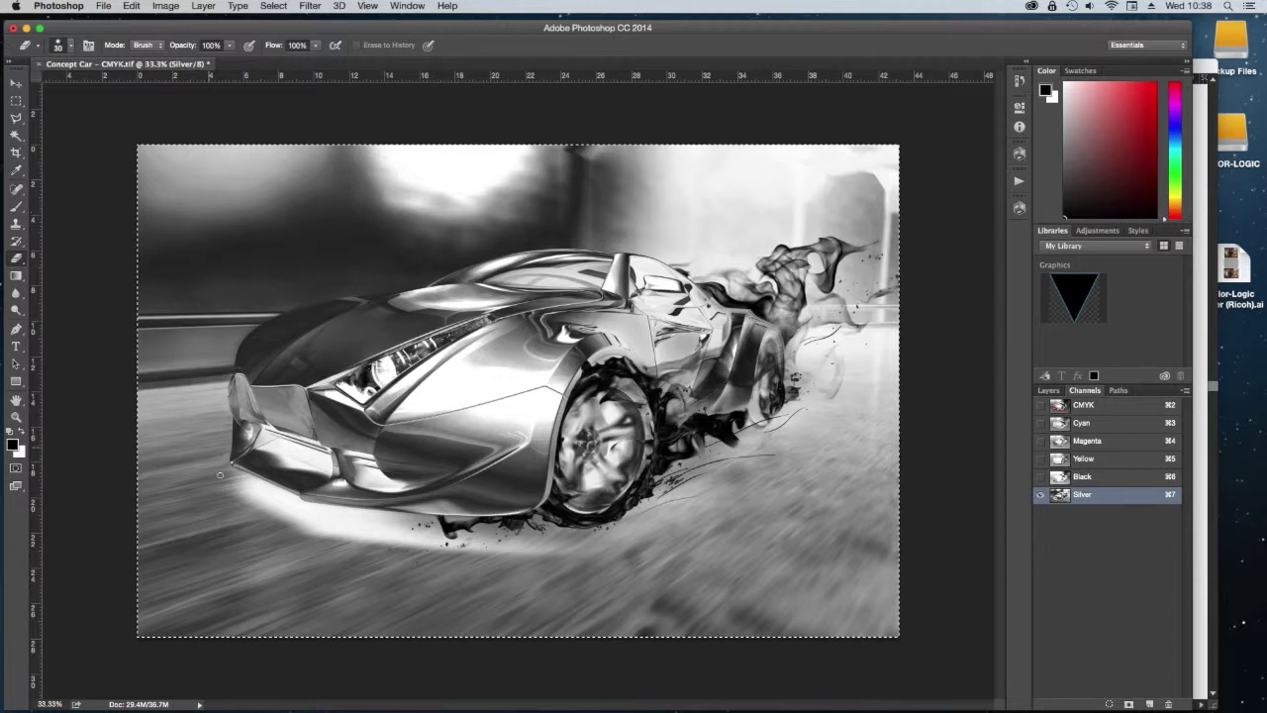
pyautogui.click(1041, 405)
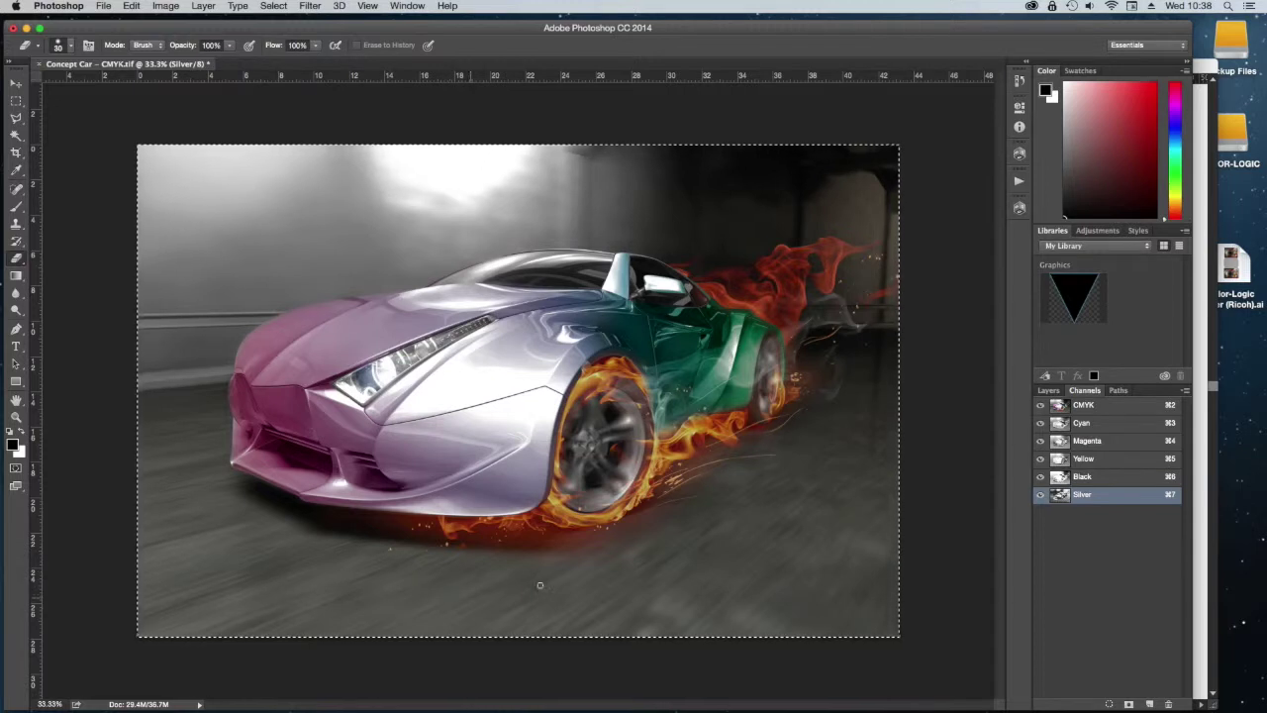
# - Load Path 1 as a selection around the car body and wheels and show only the Silver channel
pyautogui.click(1119, 390)
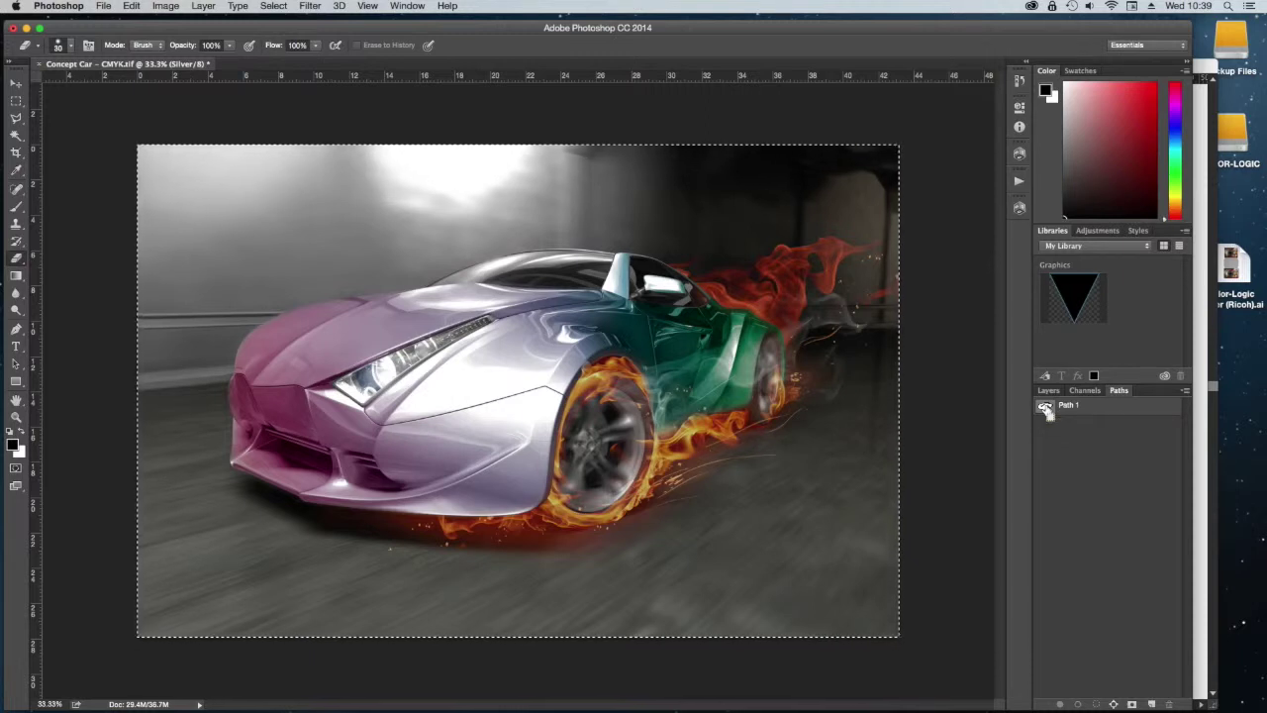
pyautogui.keyDown('super'); pyautogui.click(1045, 407); pyautogui.keyUp('super')
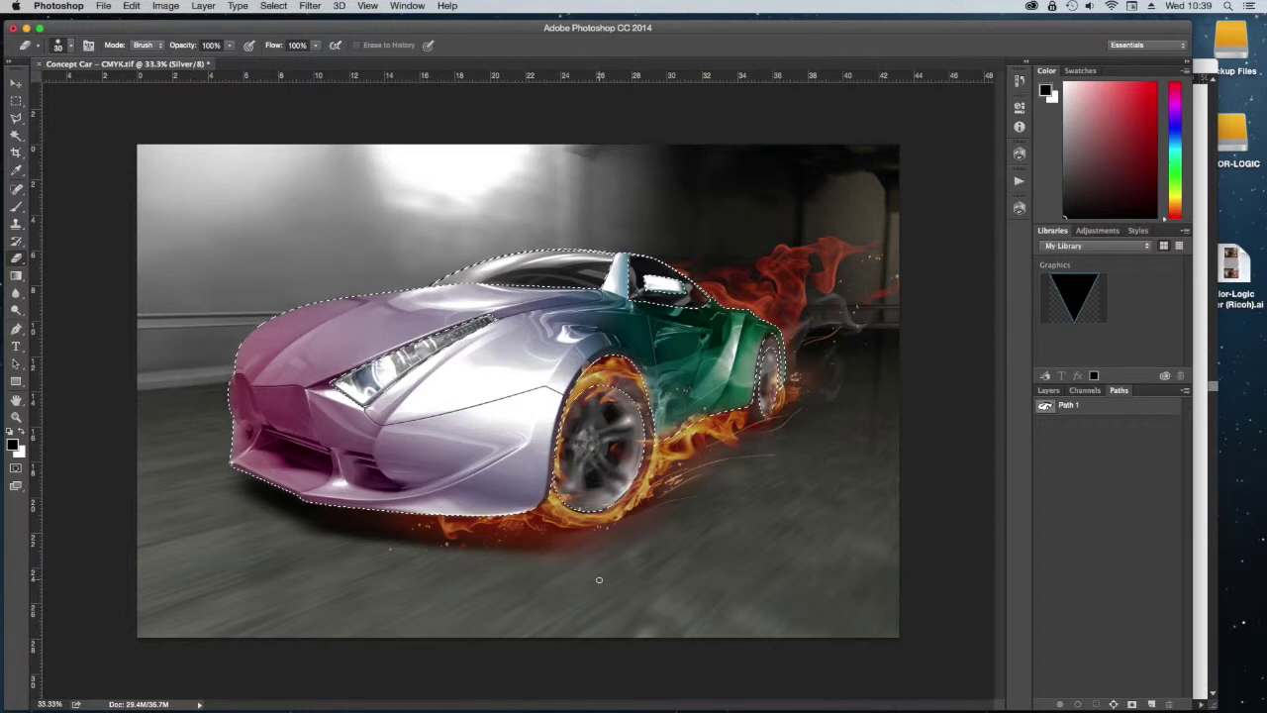
pyautogui.click(1085, 390)
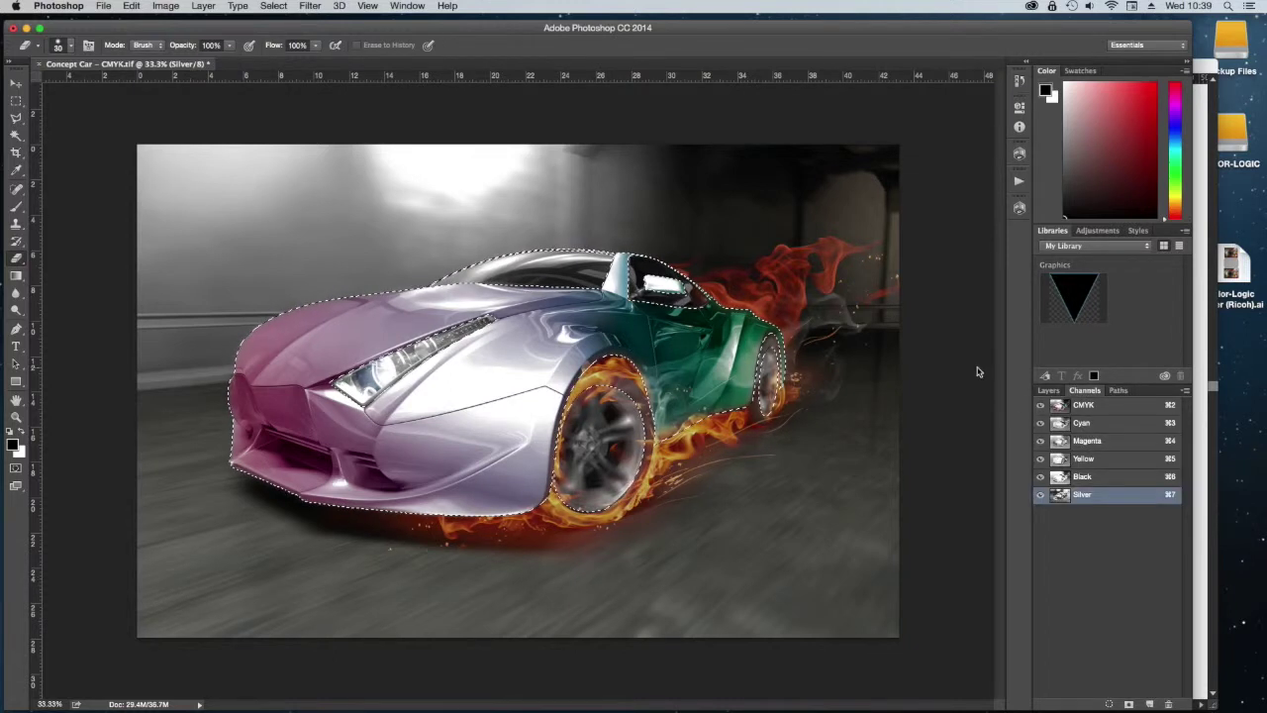
pyautogui.click(1040, 404)
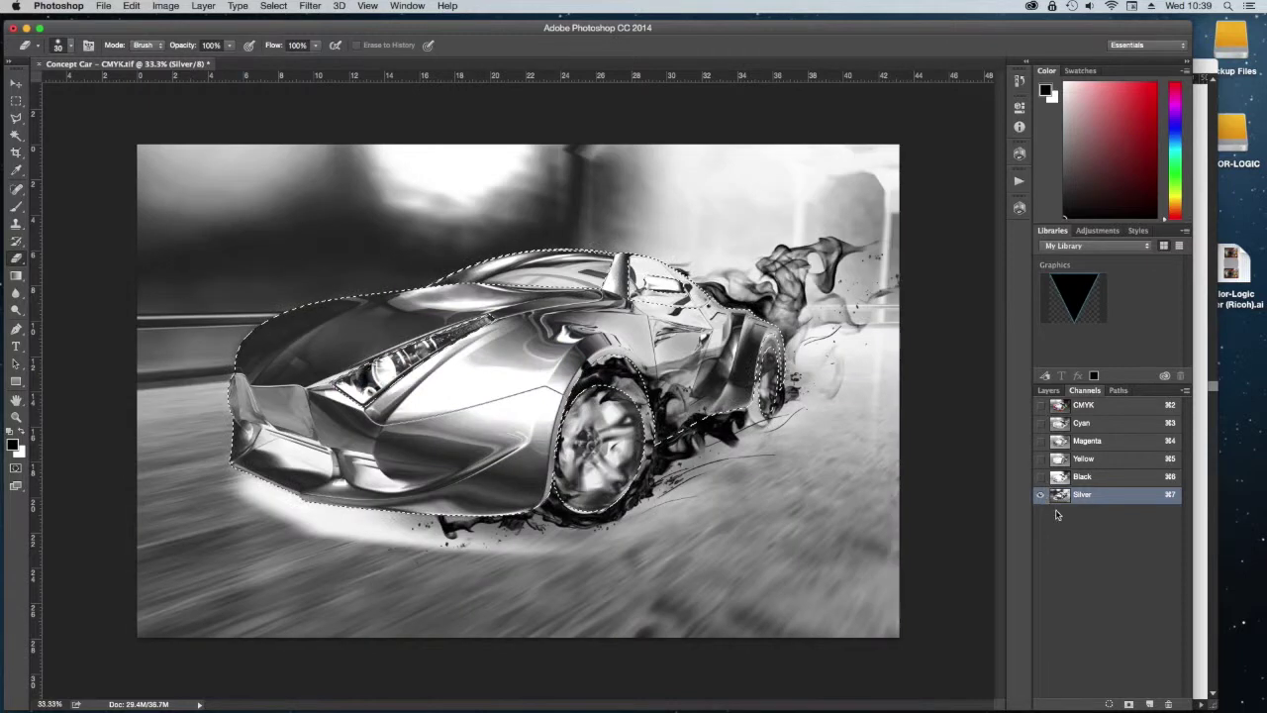
# - Feather the car selection
pyautogui.click(273, 6)
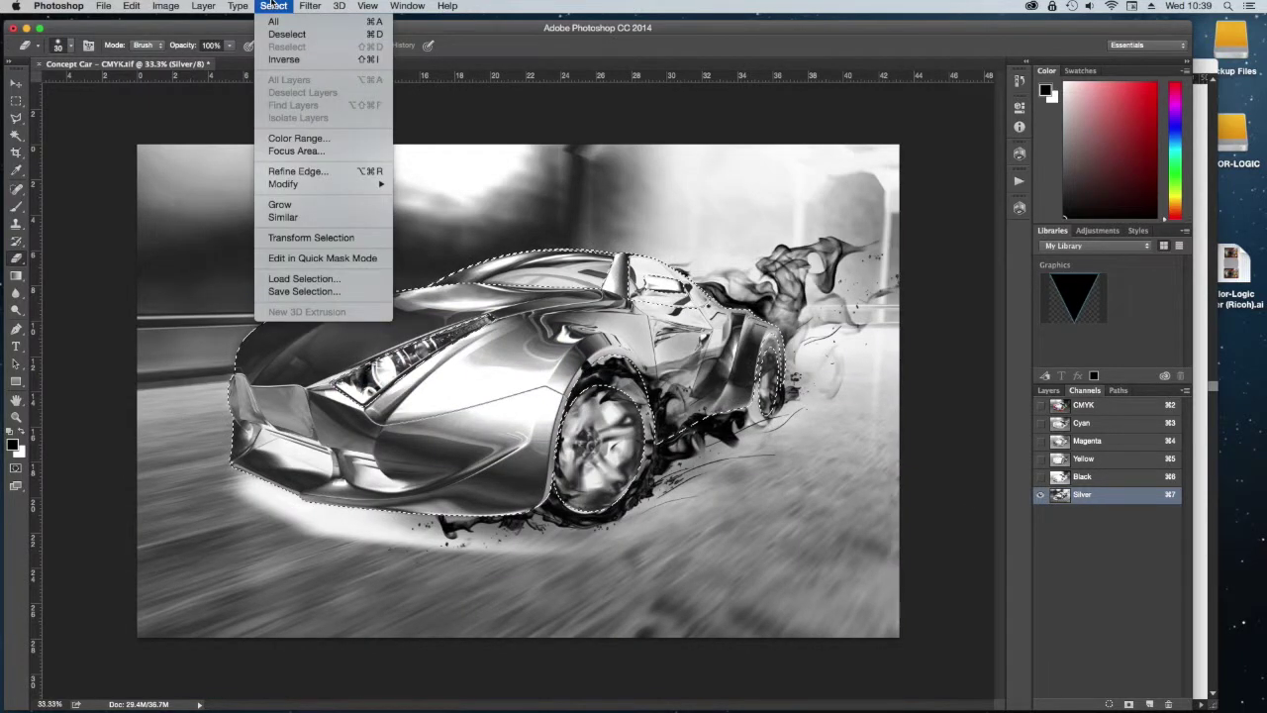
pyautogui.moveTo(279, 184)
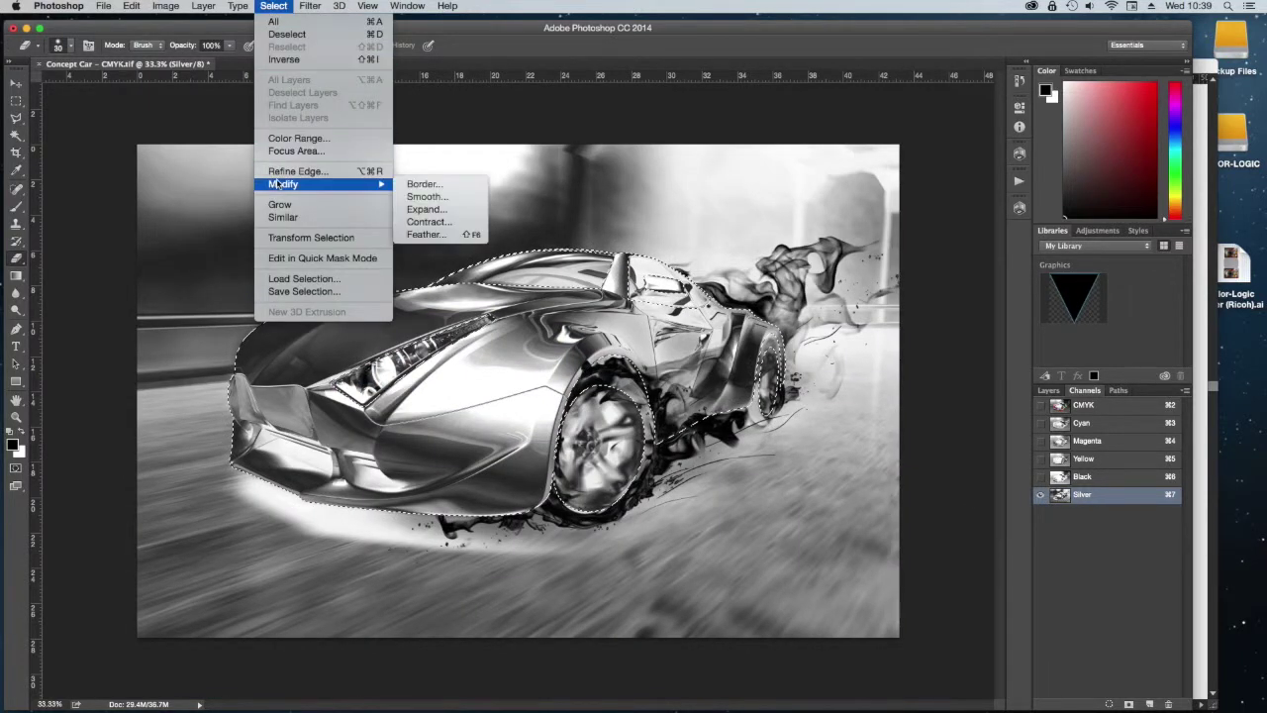
pyautogui.click(426, 235)
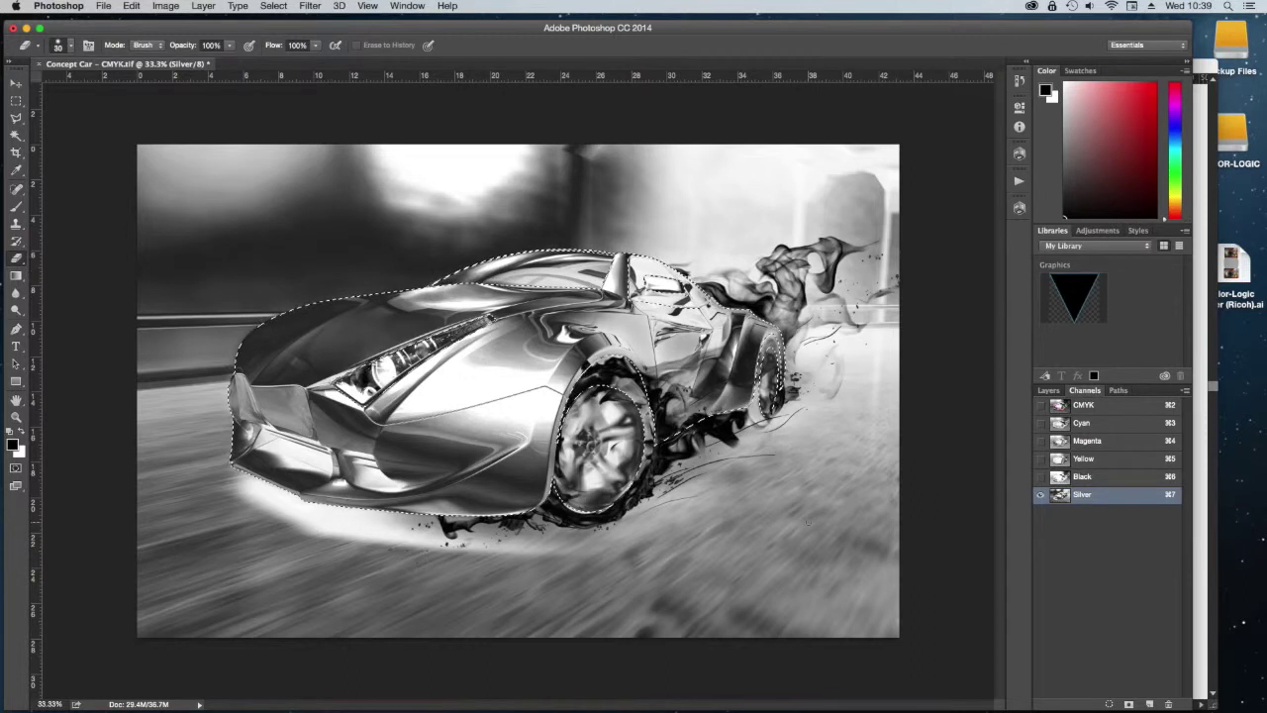
# - Invert the selection, fill everything outside the car with white at 100% opacity in the Silver channel, and deselect
pyautogui.click(282, 5)
pyautogui.click(319, 61)
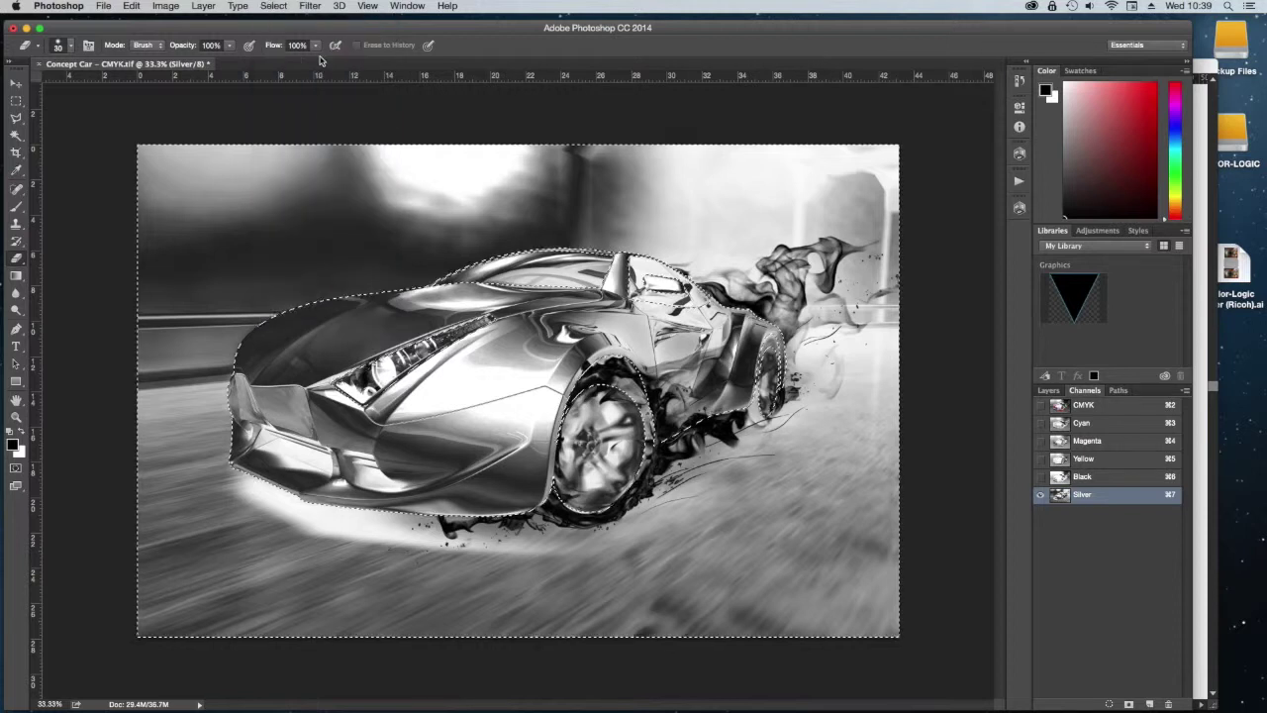
pyautogui.hotkey('shift', 'BackSpace')
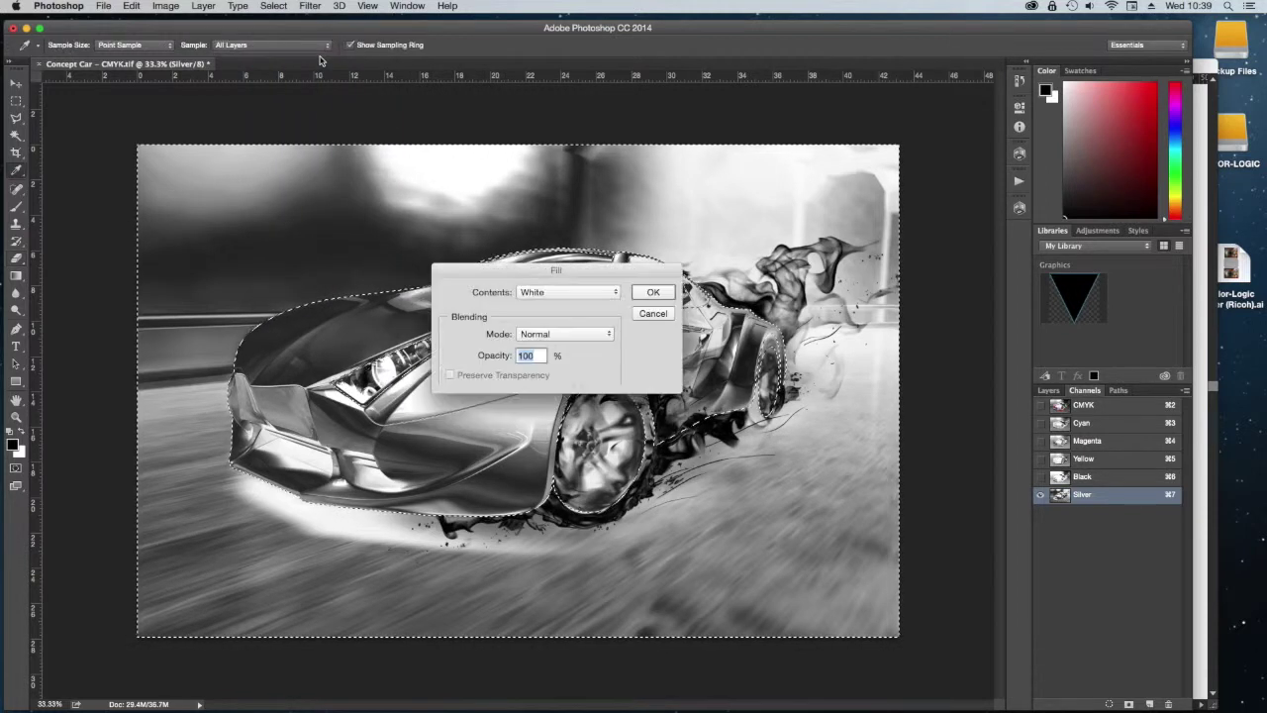
pyautogui.click(653, 292)
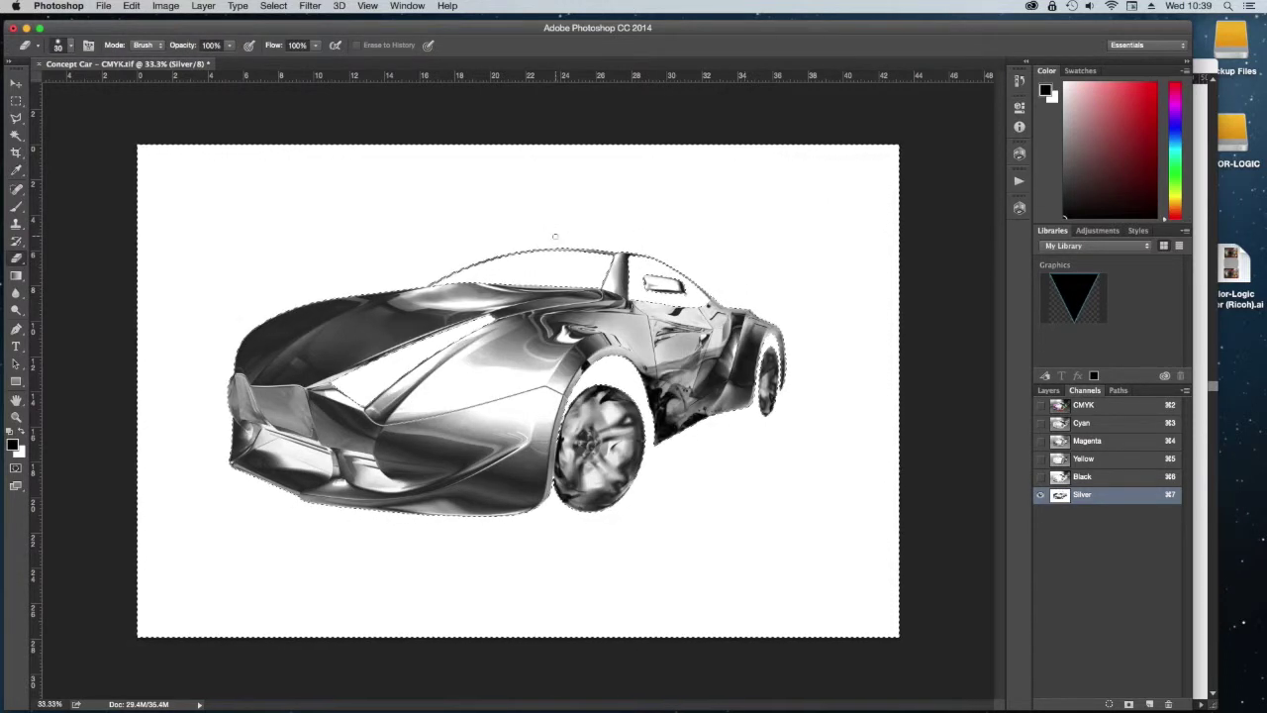
pyautogui.press('super+d')
# - Apply Curves to the Silver channel, moving the dark endpoint to input 90 and output 100
pyautogui.press('super+m')
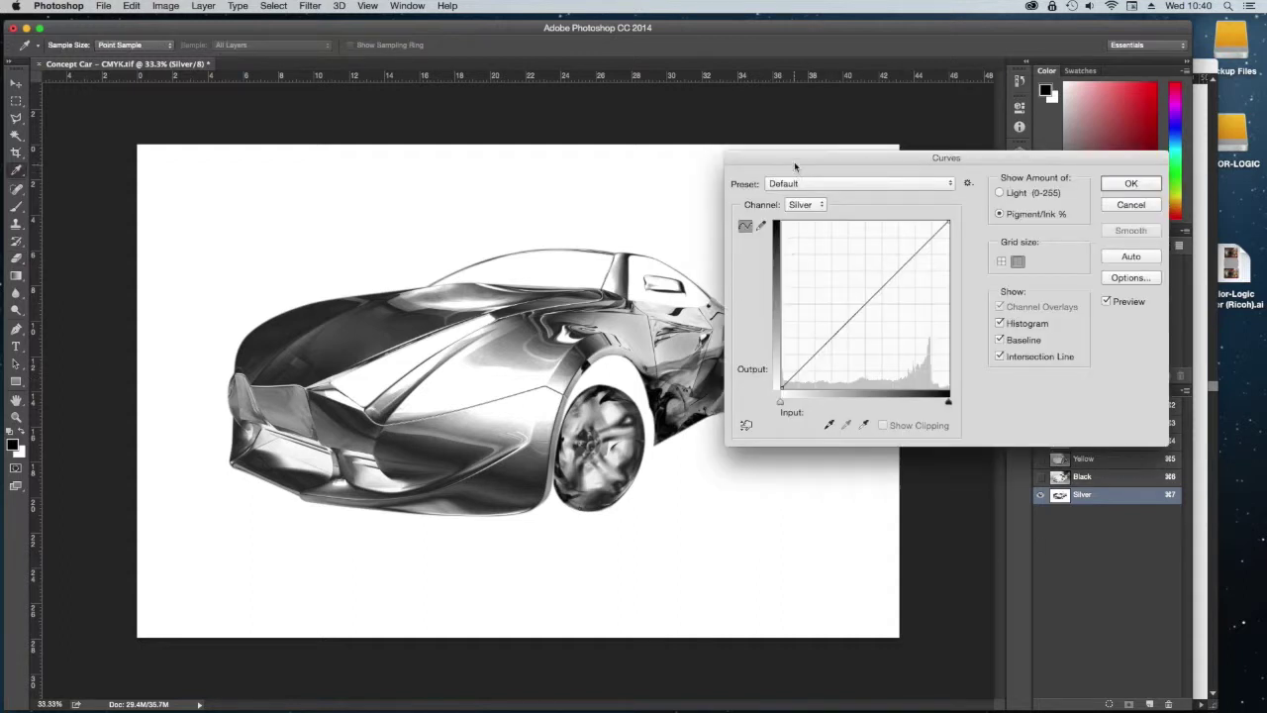
pyautogui.moveTo(793, 160); pyautogui.dragTo(614, 111)
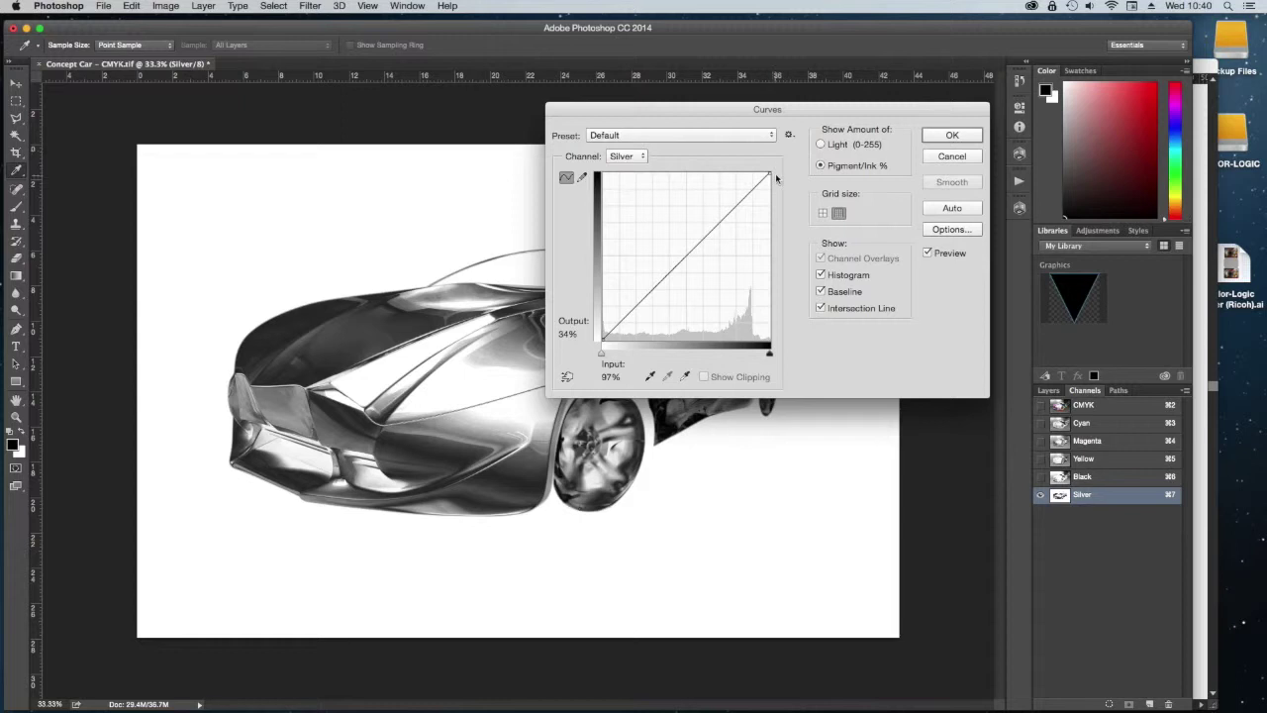
pyautogui.moveTo(770, 174); pyautogui.dragTo(754, 173)
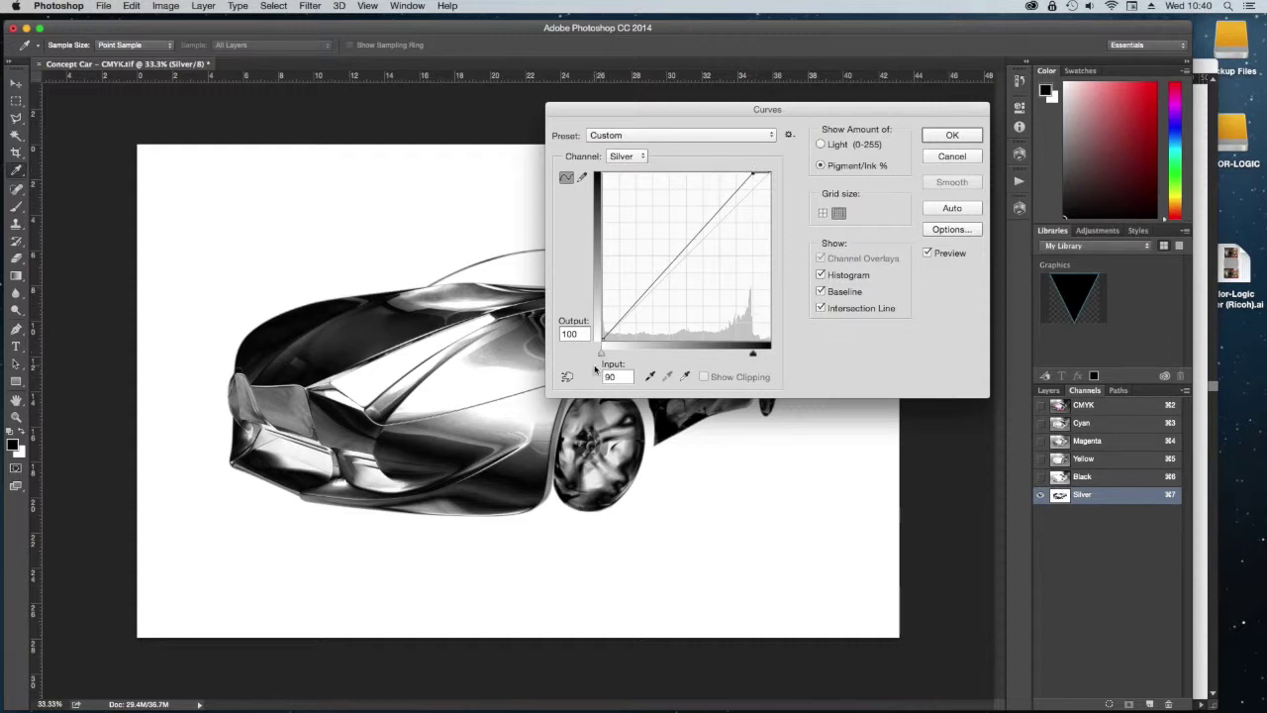
pyautogui.click(952, 135)
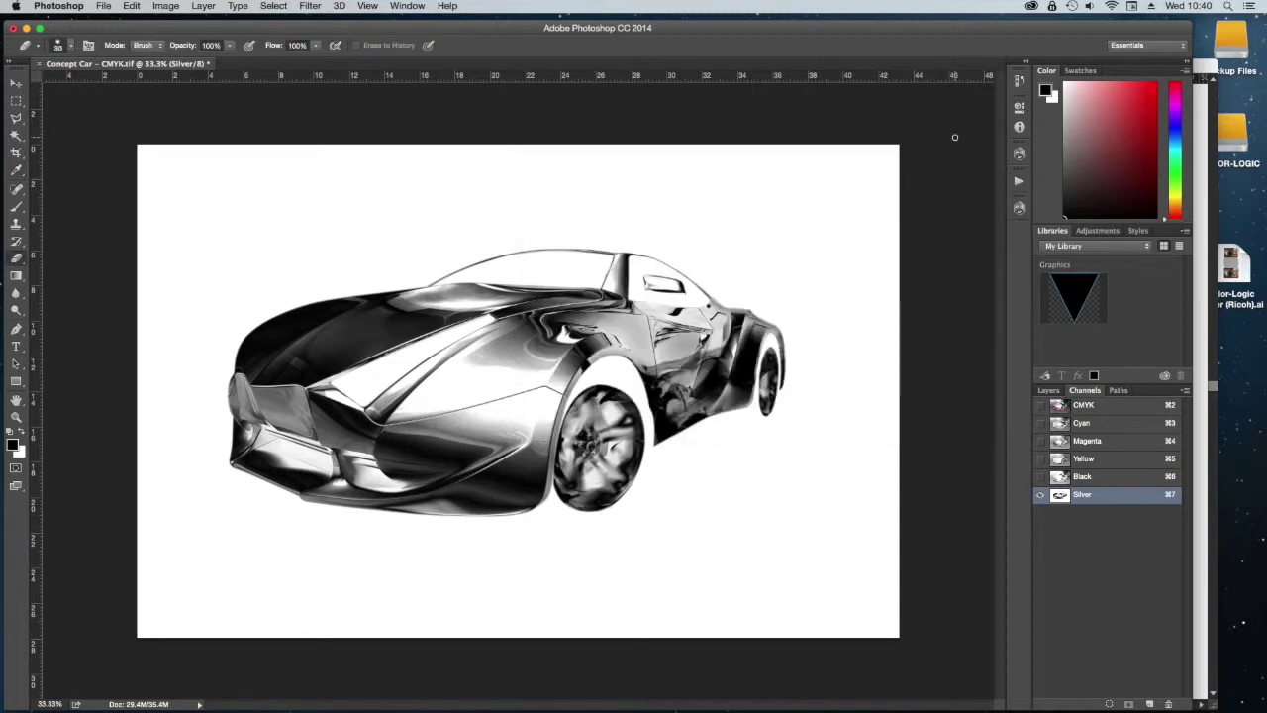
# - Compare the Silver channel before and after the Curves change, checking ink percentages on the hood with the Info readout
pyautogui.press('super+z')
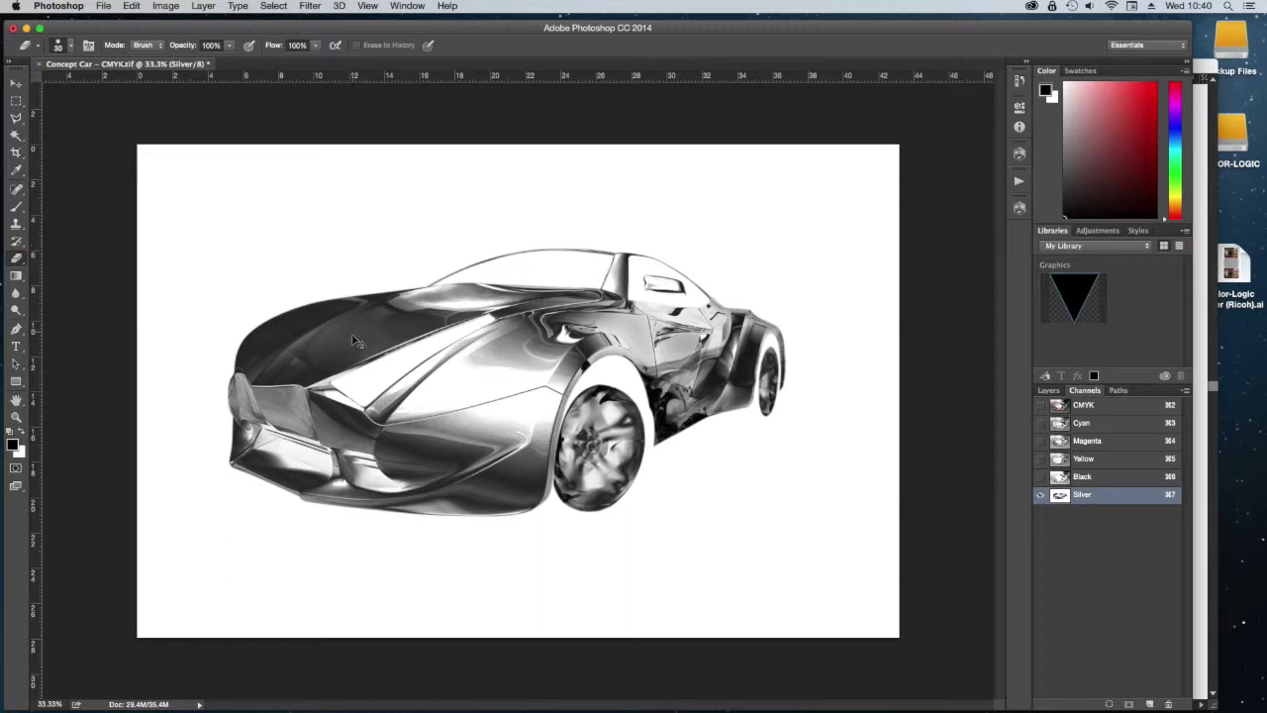
pyautogui.press('super+z')
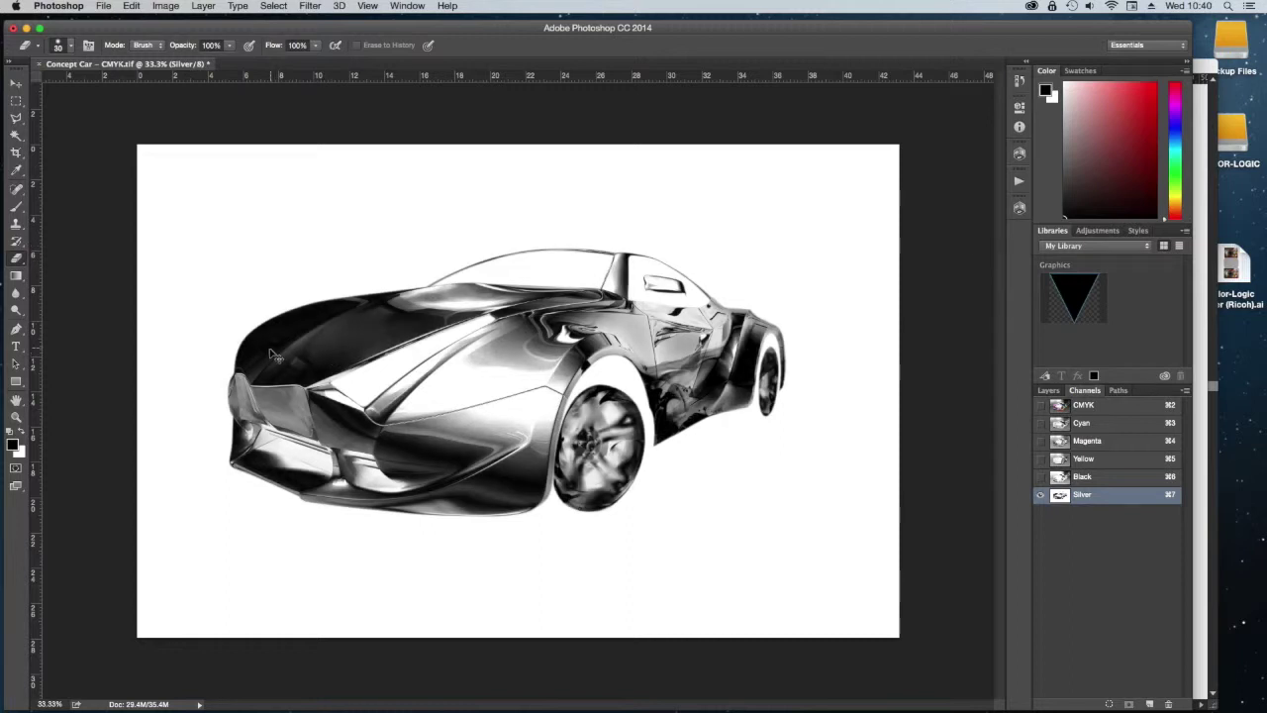
pyautogui.press('super+z')
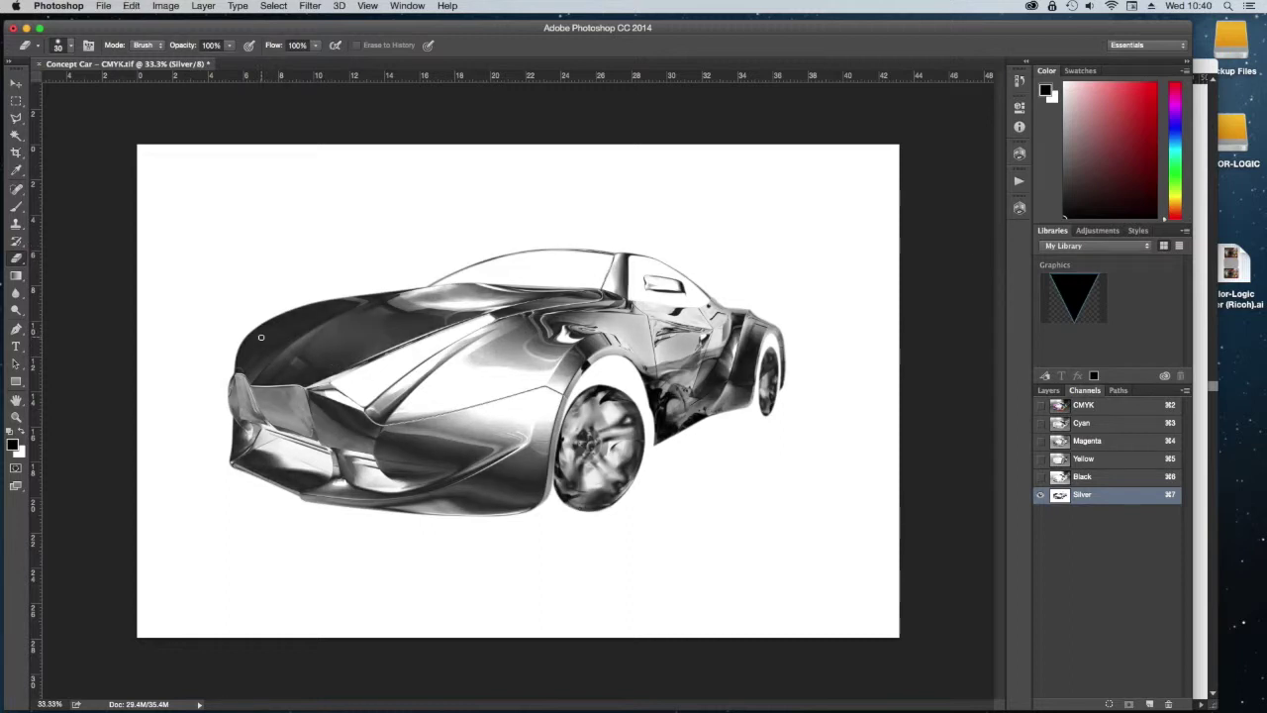
pyautogui.click(1019, 127)
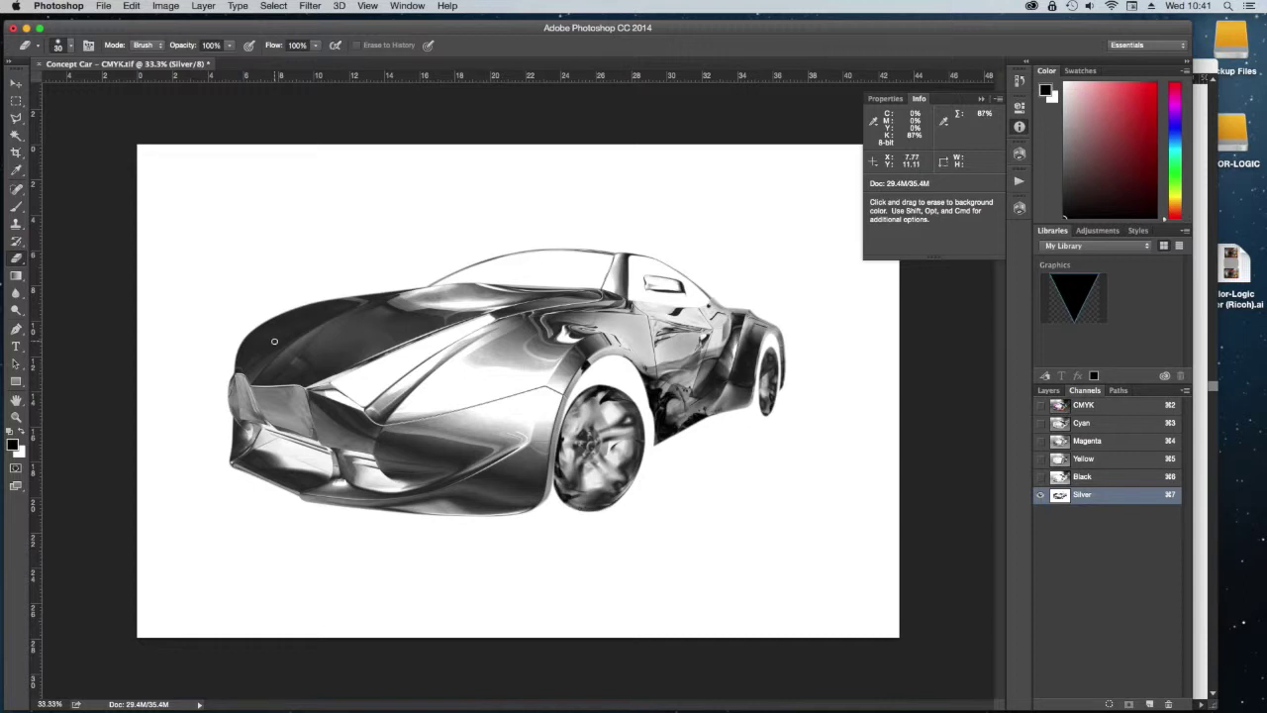
pyautogui.press('super+z')
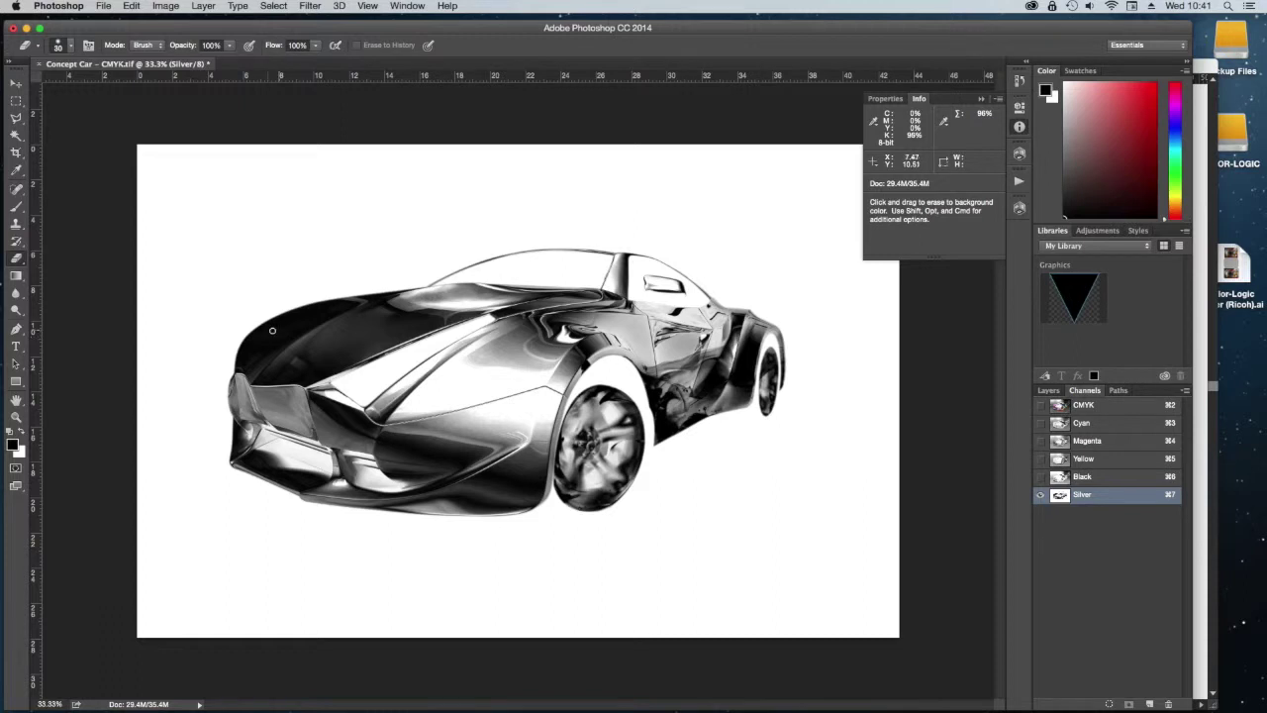
pyautogui.click(983, 98)
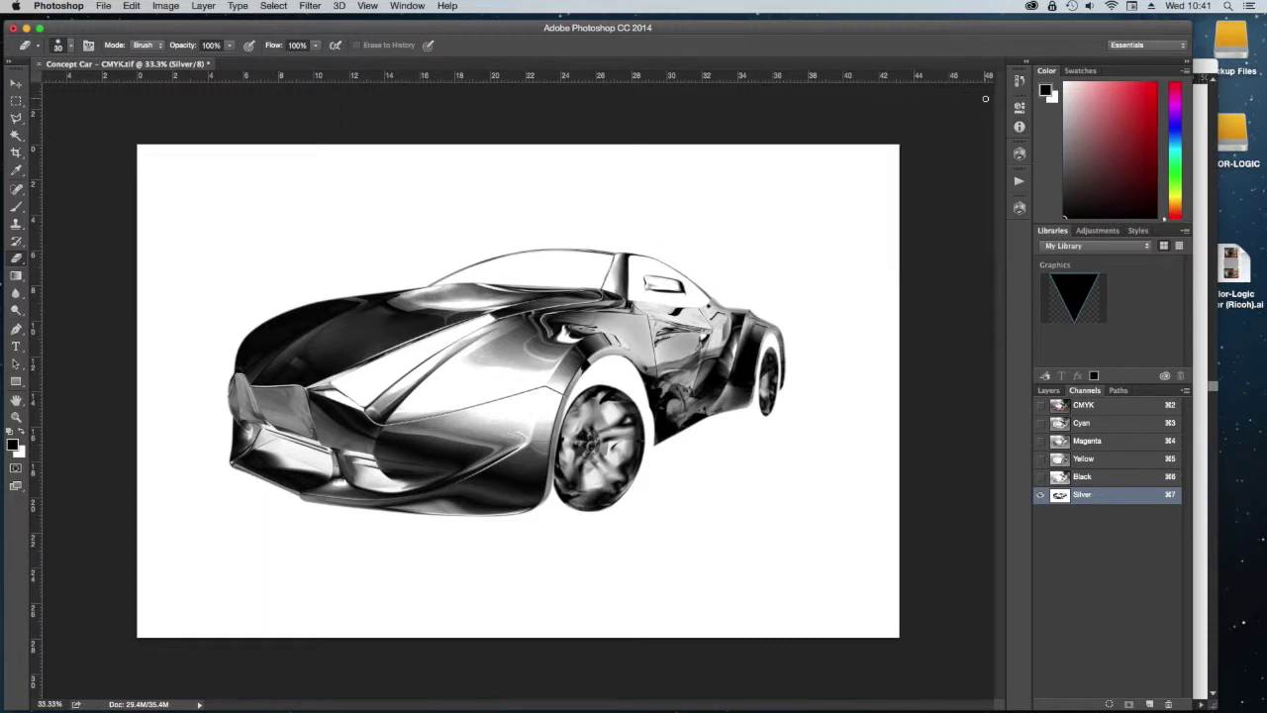
# - Show the CMYK channels with Silver and compare the car image with and without the silver ink
pyautogui.click(1040, 405)
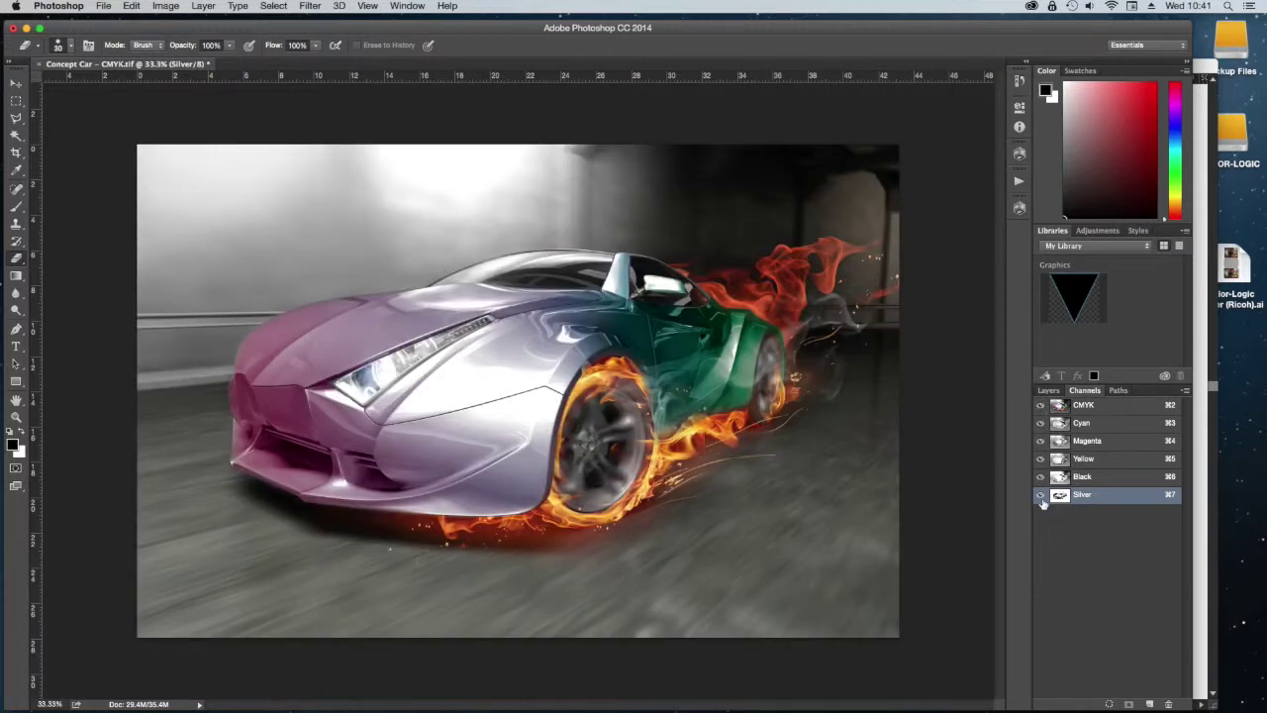
pyautogui.click(1044, 496)
pyautogui.click(1044, 496)
pyautogui.click(1044, 496)
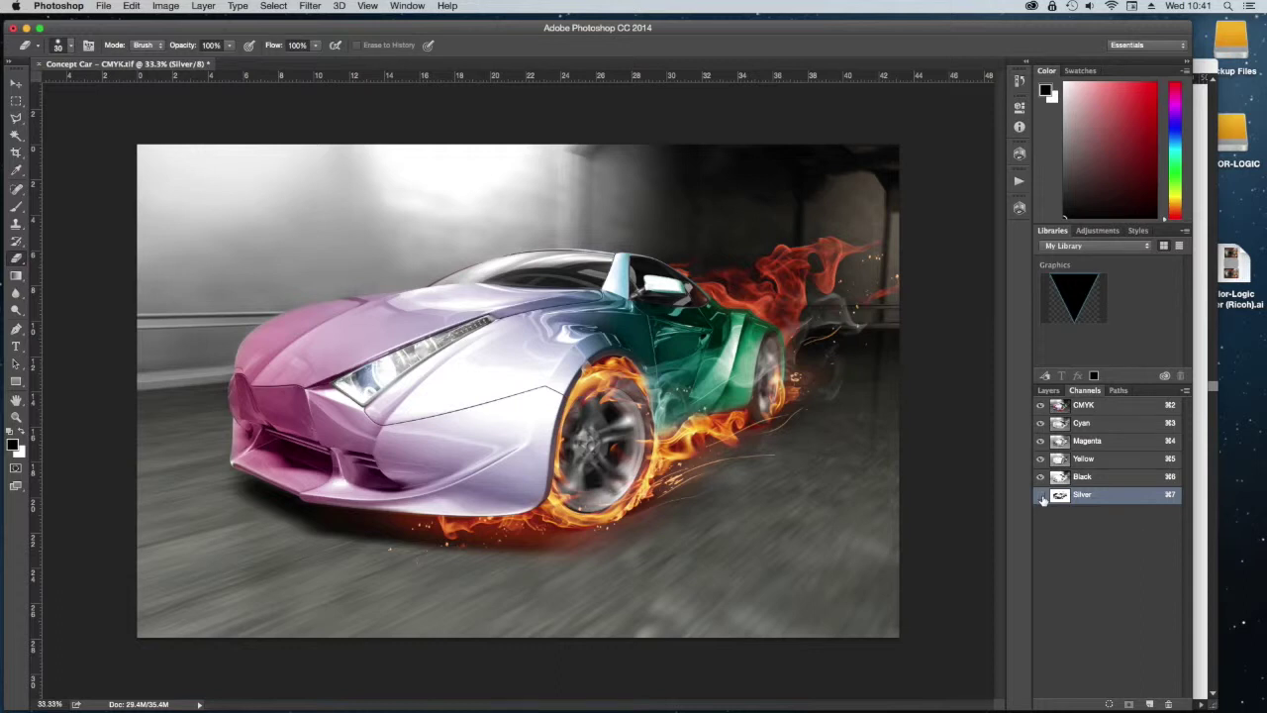
pyautogui.click(1040, 495)
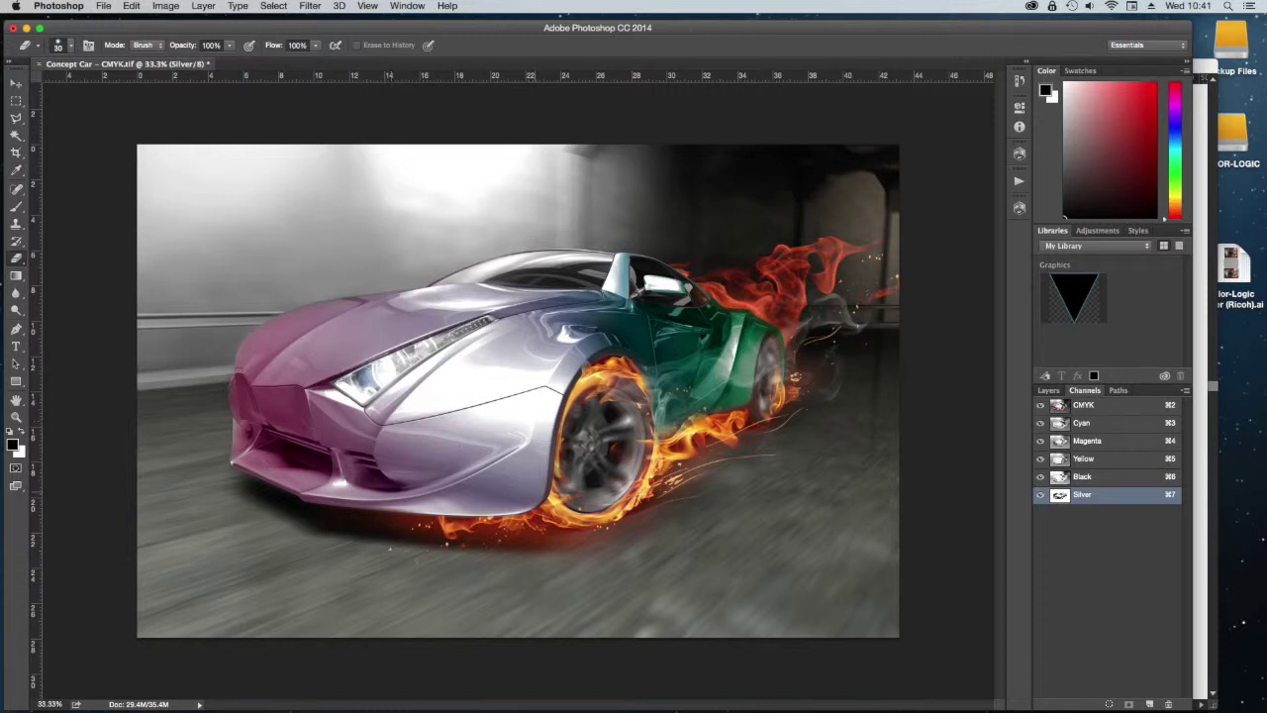
pyautogui.click(1040, 405)
pyautogui.click(1040, 405)
# - Examine the Silver channel and Path 1 against the composite where the flames overlap the body behind the front wheel
pyautogui.scroll(1, 707, 446)
pyautogui.scroll(4, 706, 445)
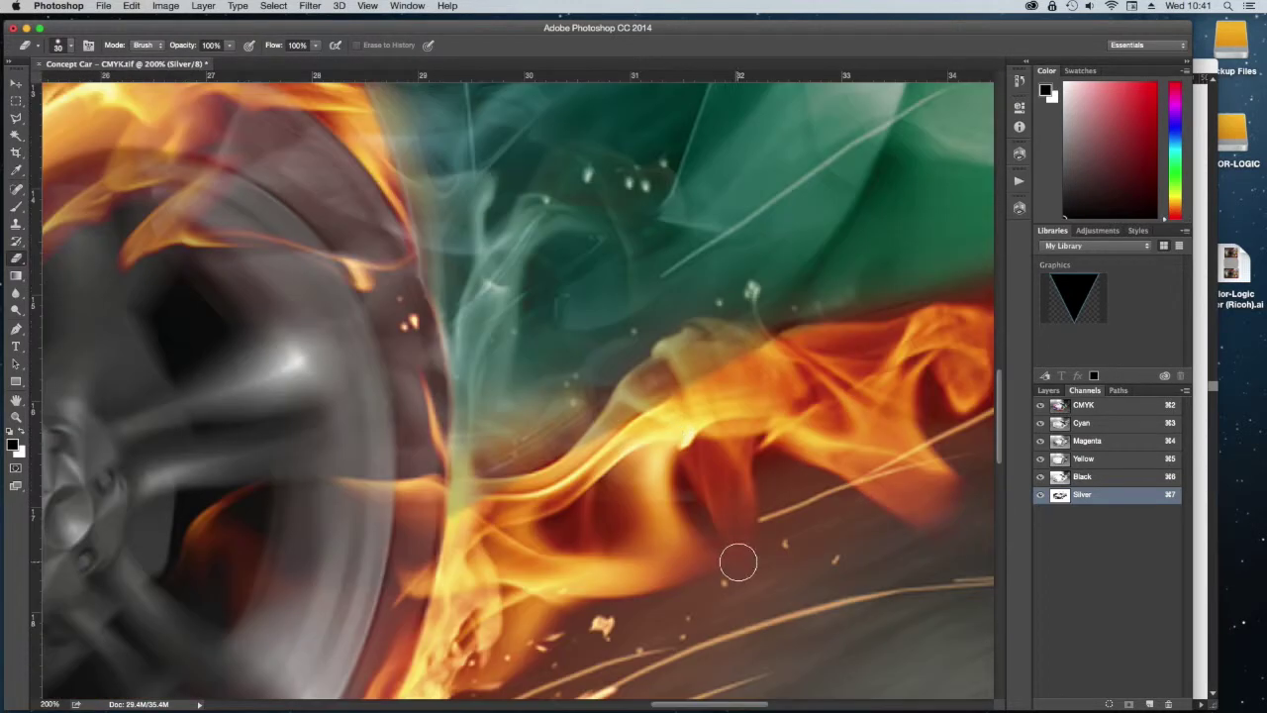
pyautogui.click(1040, 405)
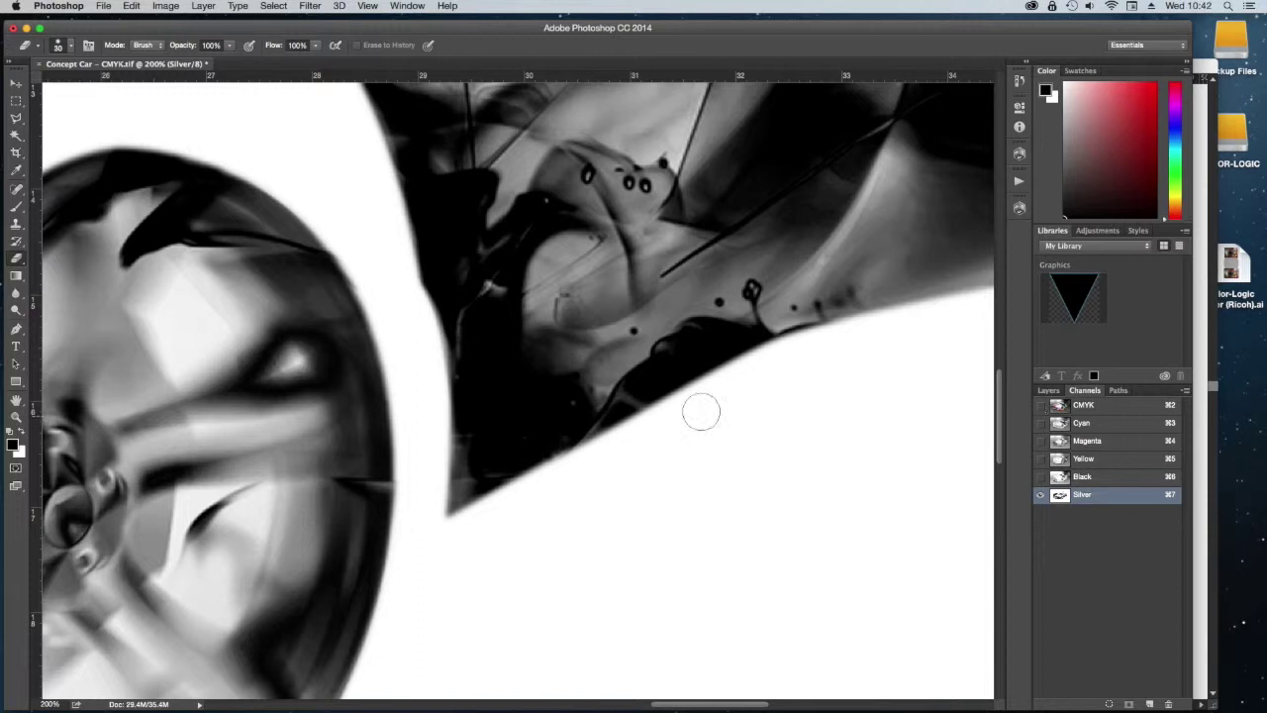
pyautogui.click(1040, 405)
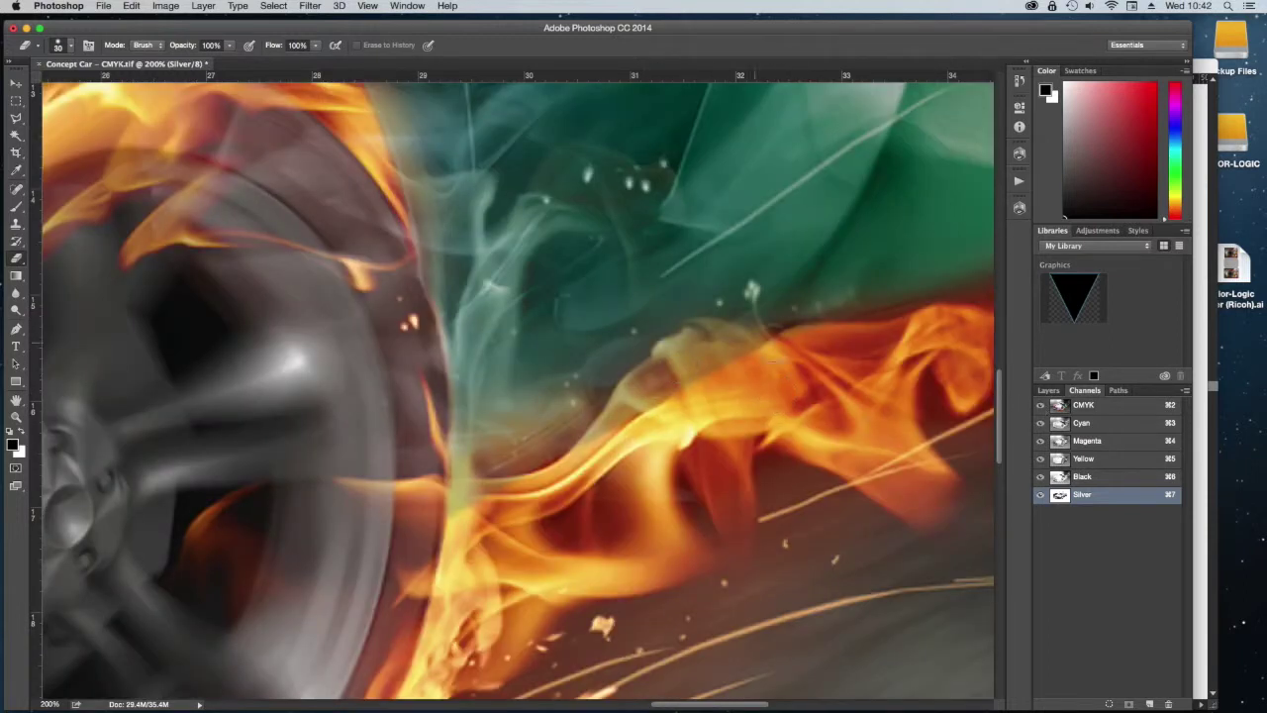
pyautogui.click(1118, 390)
pyautogui.click(1050, 406)
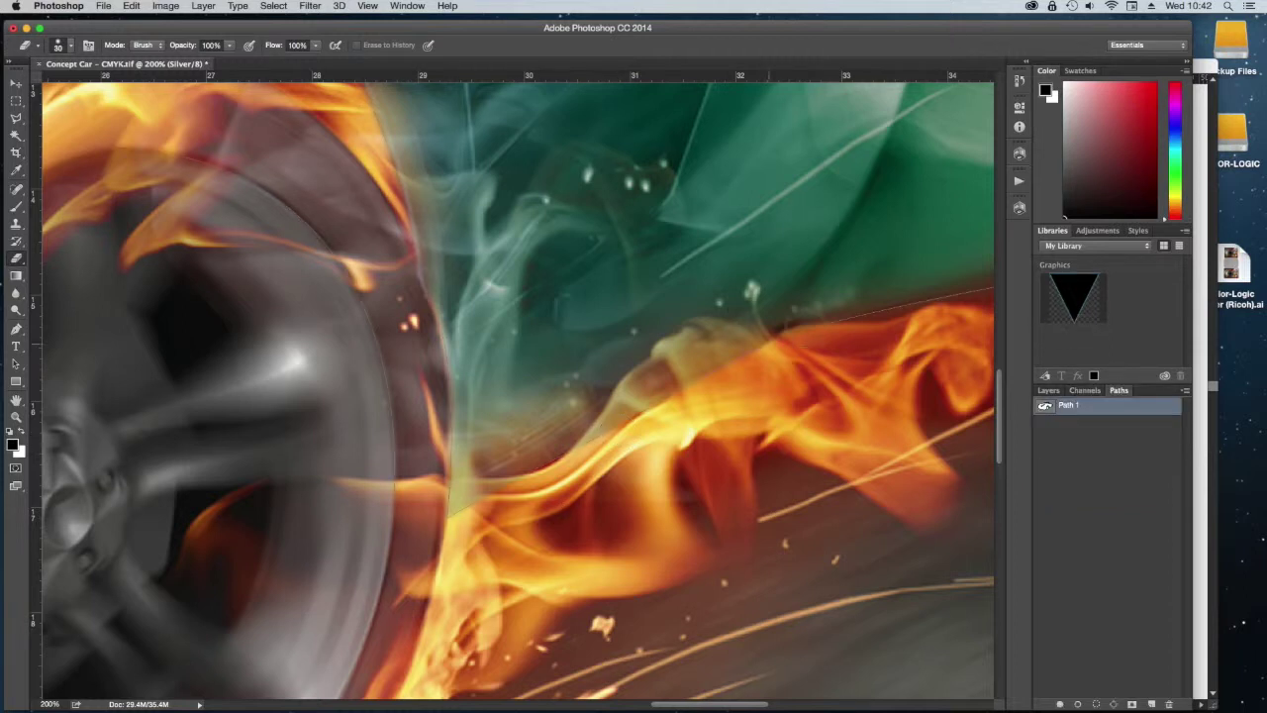
pyautogui.click(1084, 391)
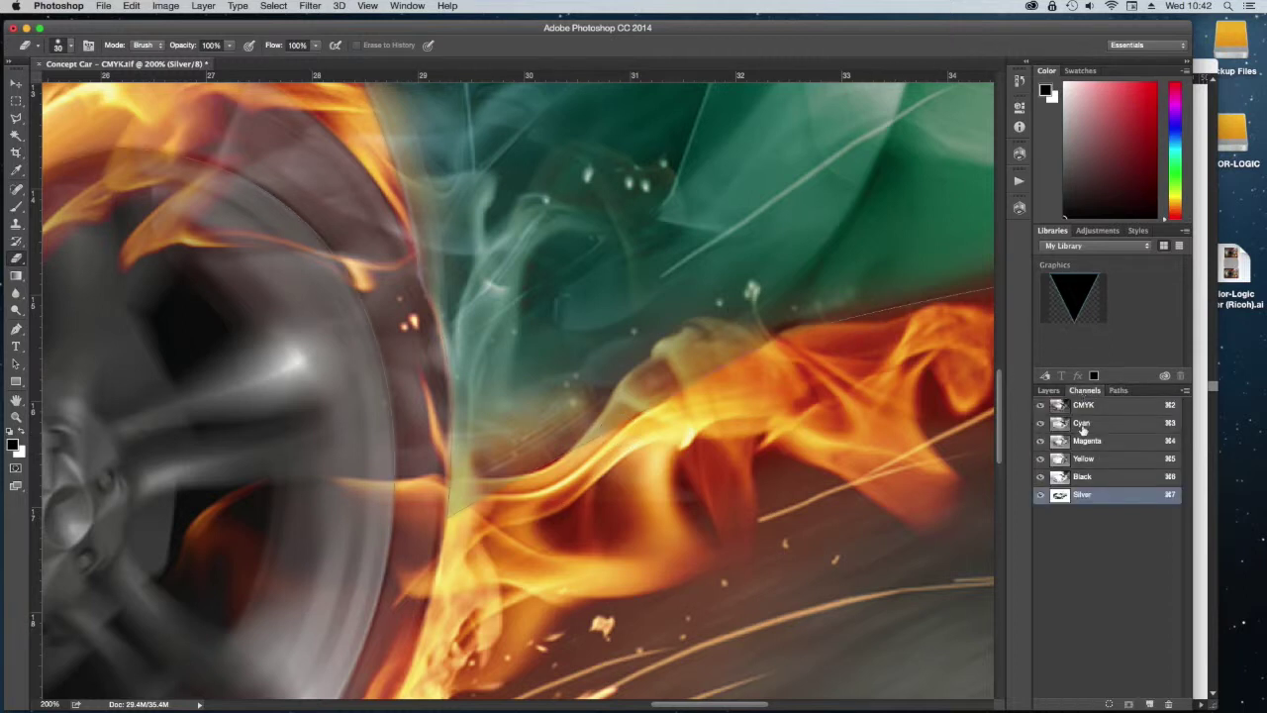
pyautogui.click(1118, 390)
pyautogui.click(1085, 390)
pyautogui.click(1039, 406)
pyautogui.click(1040, 406)
# - Set the Eraser size to 22, erase silver over the flames behind the front wheel, and show the Silver channel alone
pyautogui.click(60, 46)
pyautogui.moveTo(109, 117); pyautogui.dragTo(86, 86)
pyautogui.click(459, 490)
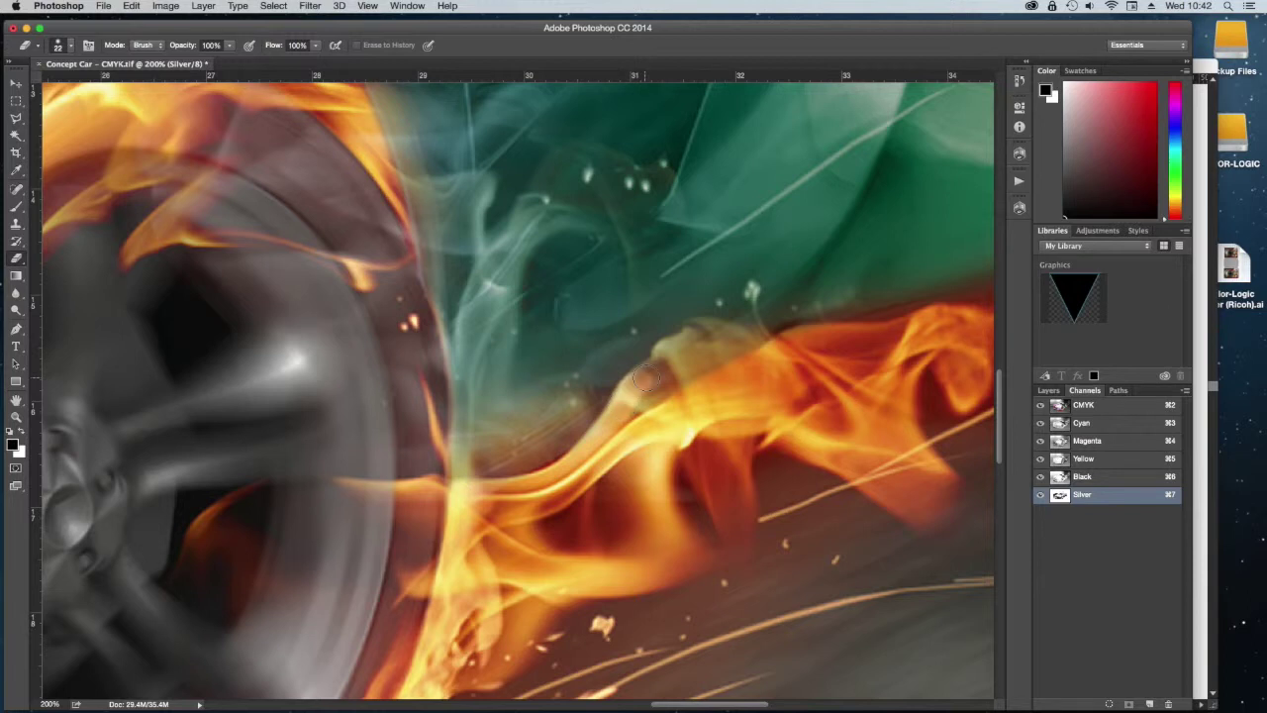
pyautogui.moveTo(654, 387)
pyautogui.mouseDown()
pyautogui.moveTo(661, 365)
pyautogui.moveTo(710, 333)
pyautogui.moveTo(772, 349)
pyautogui.mouseUp()
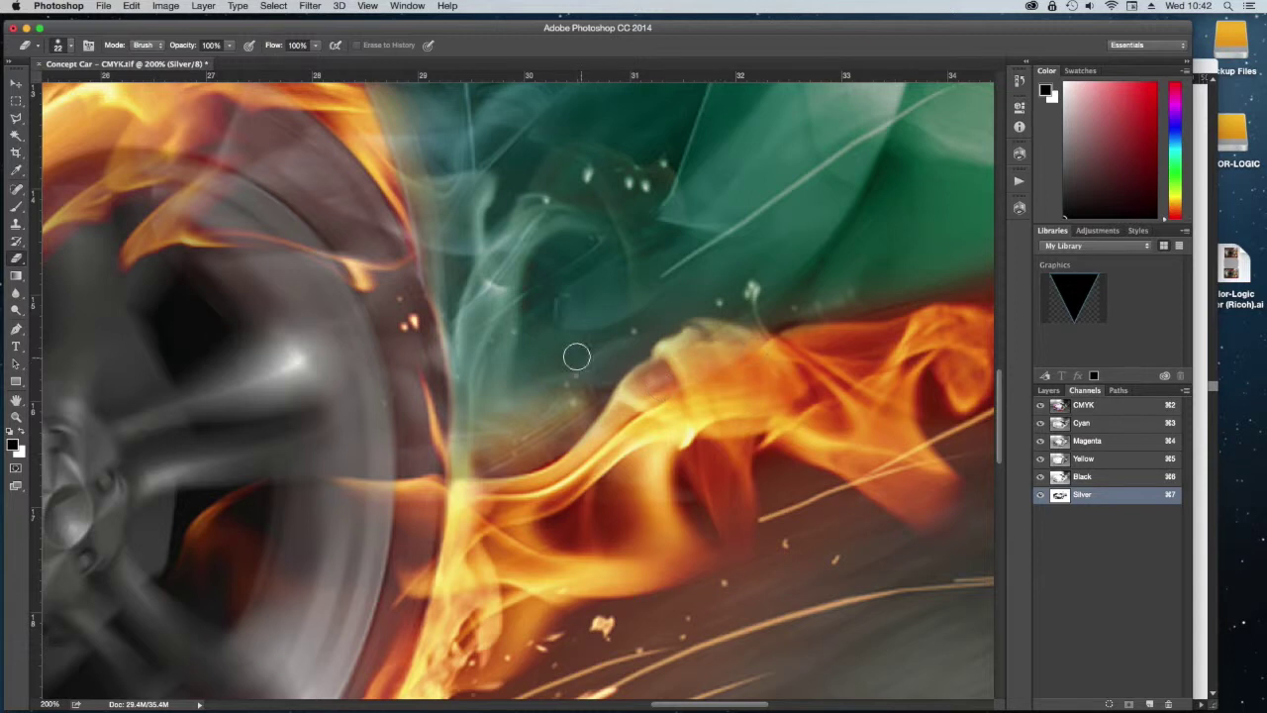
pyautogui.scroll(-5, 577, 357)
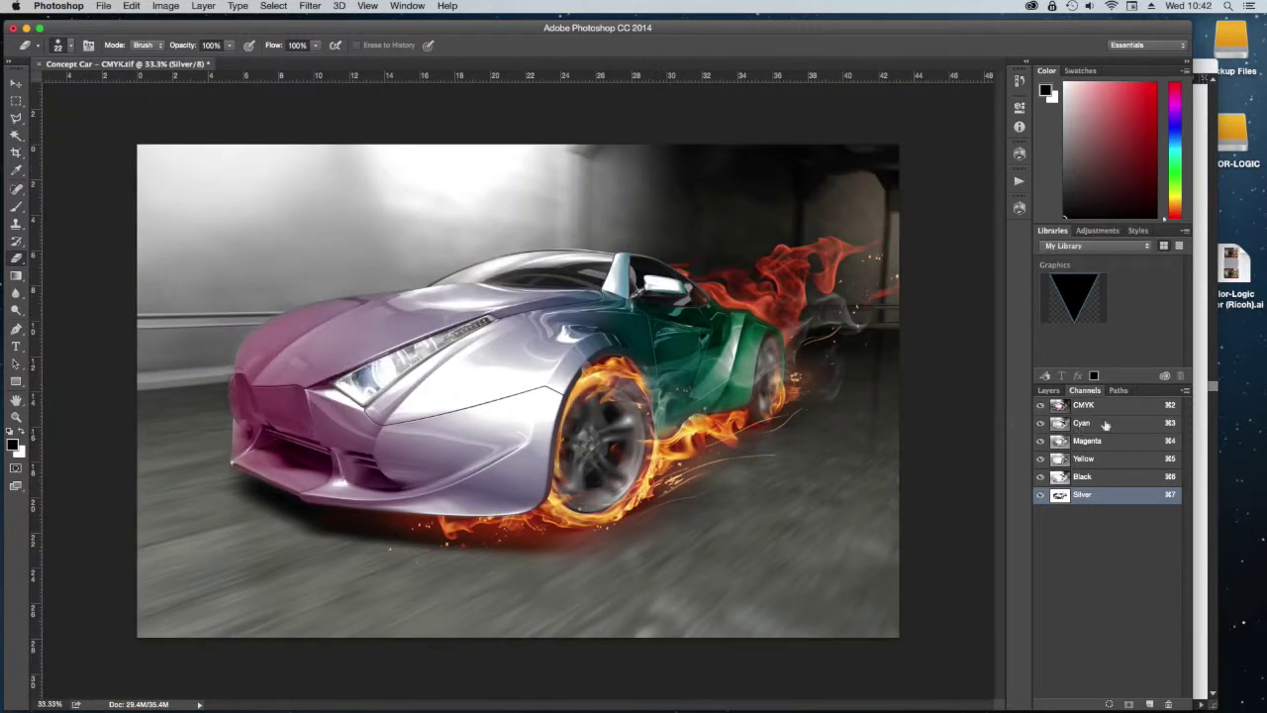
pyautogui.click(1039, 406)
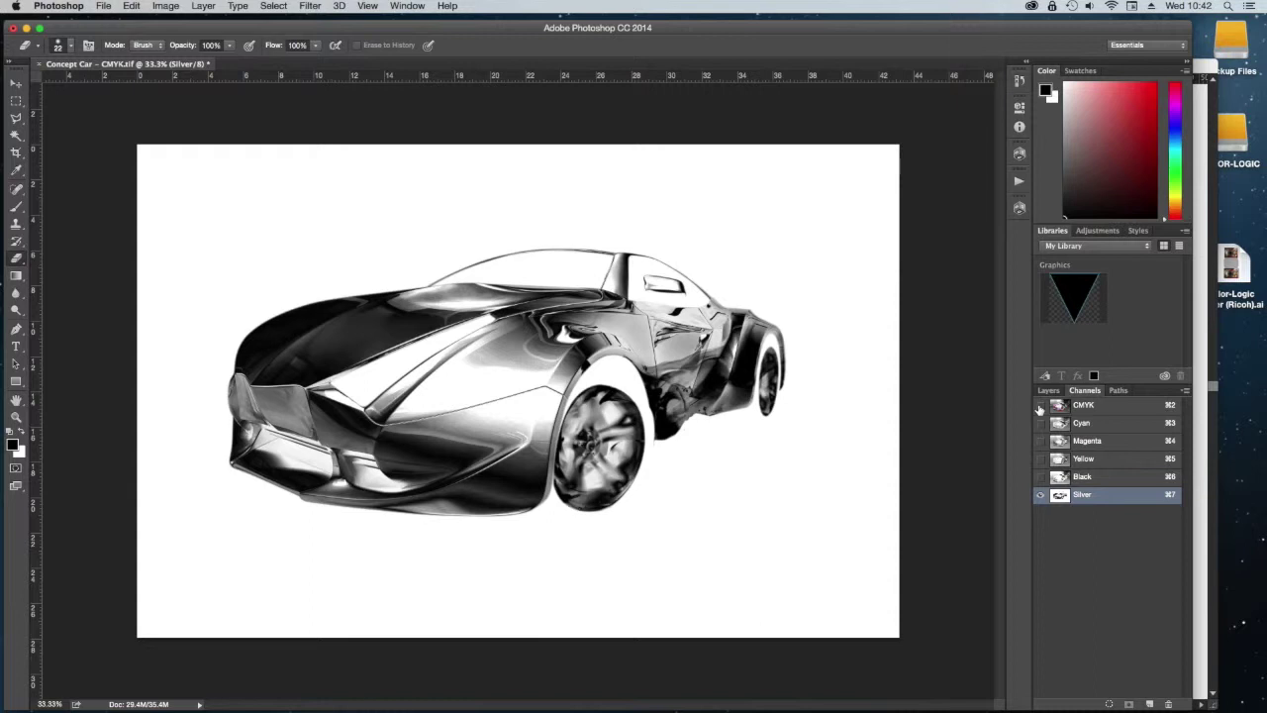
# - Show the CMYK channels with Silver and save the image as Concept Car - Silver ink.tif in Converted Images, replacing the existing file
pyautogui.click(1039, 406)
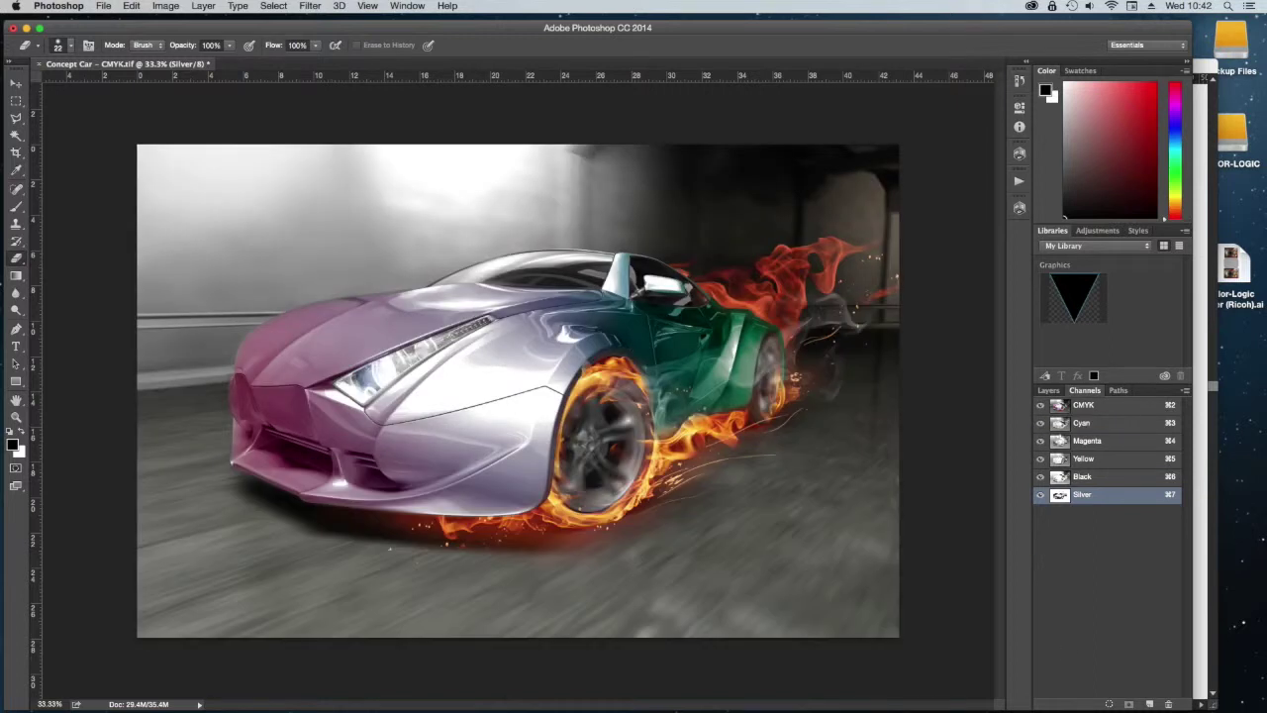
pyautogui.click(102, 6)
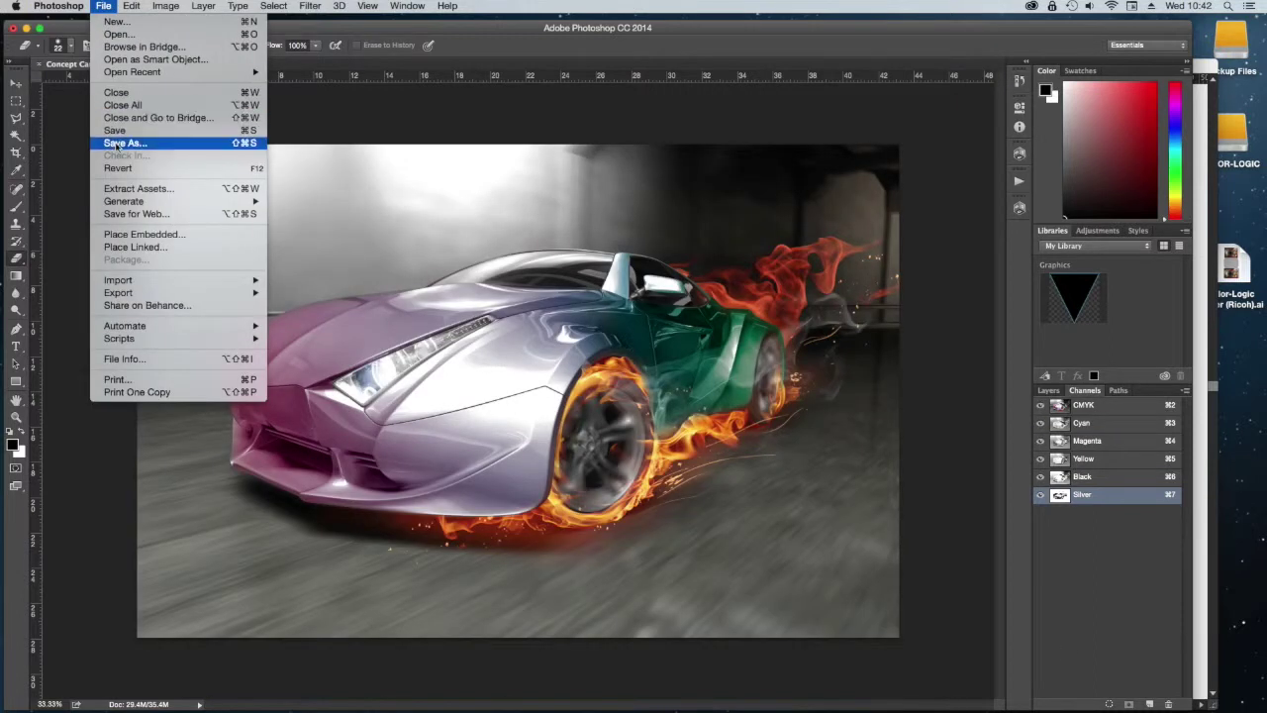
pyautogui.click(119, 145)
pyautogui.press('super+d')
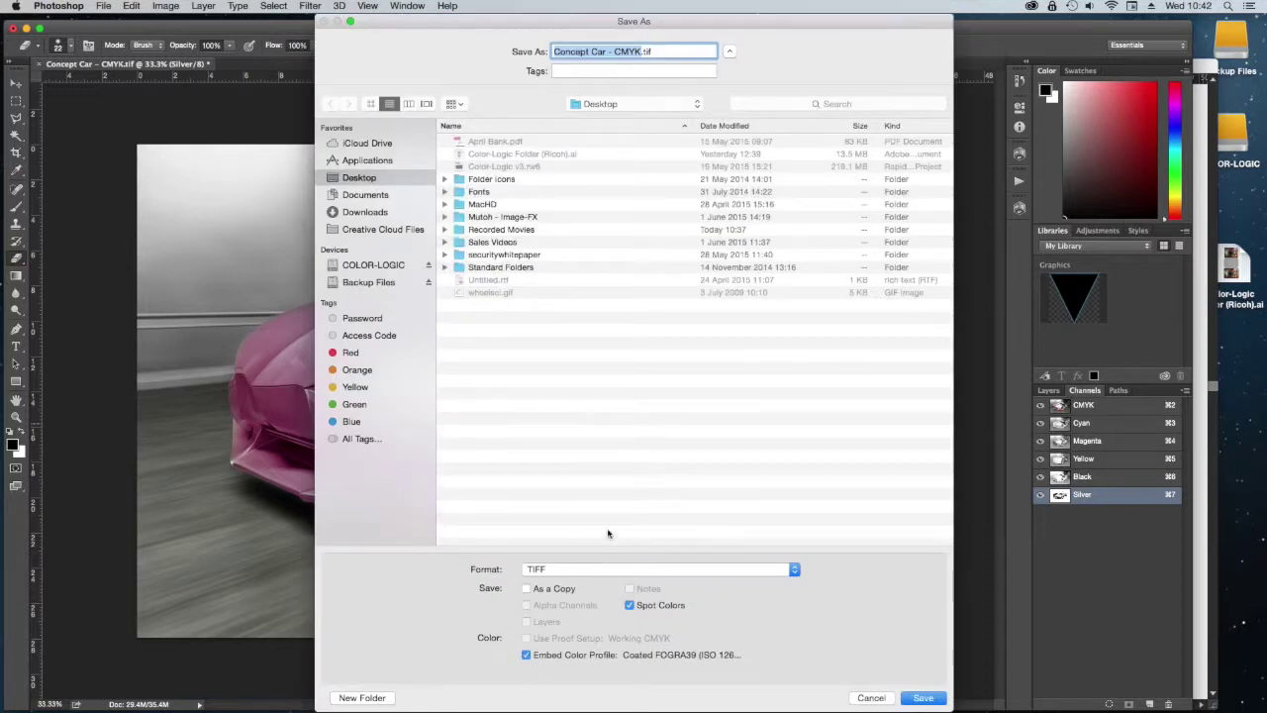
pyautogui.click(502, 218)
pyautogui.doubleClick(502, 218)
pyautogui.doubleClick(519, 153)
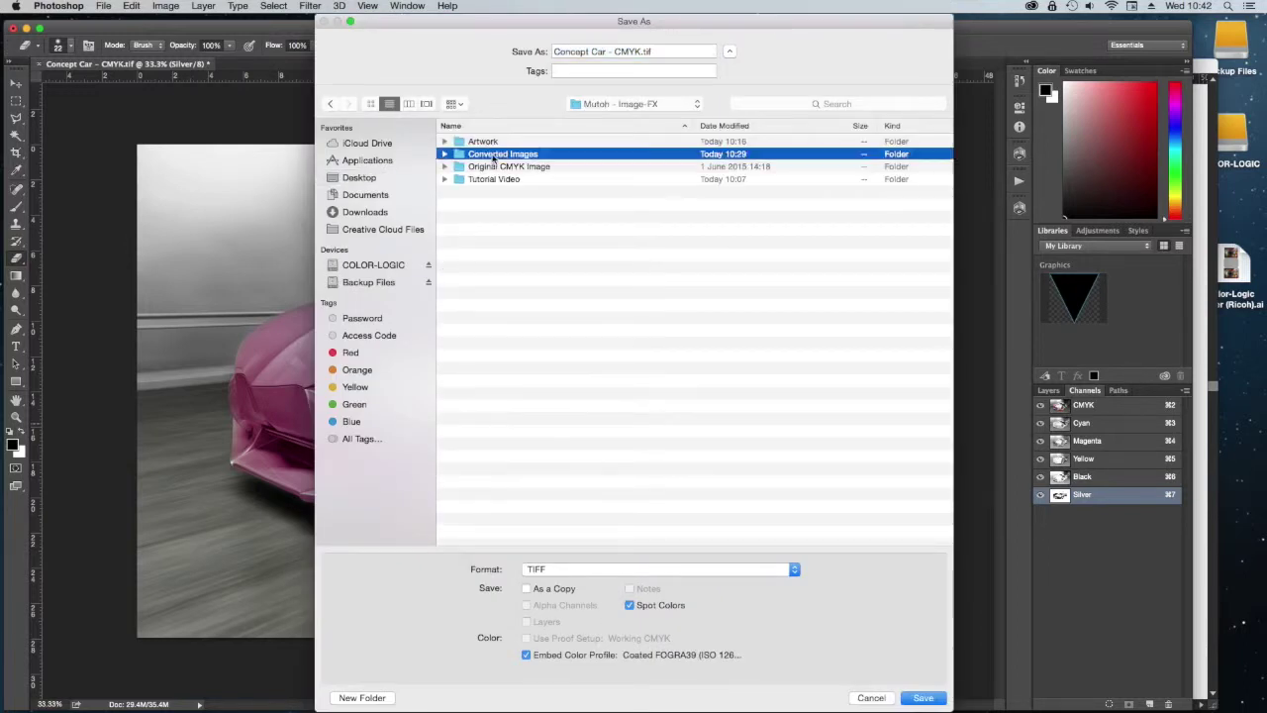
pyautogui.click(529, 143)
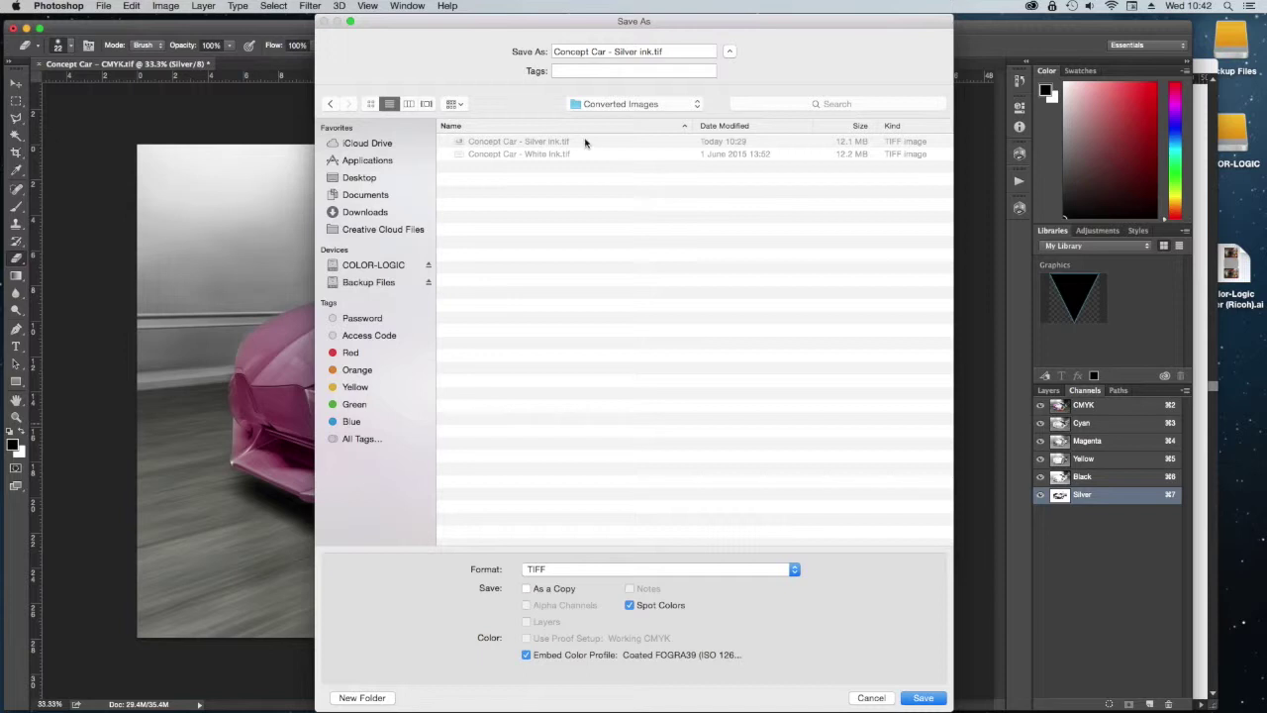
pyautogui.click(920, 697)
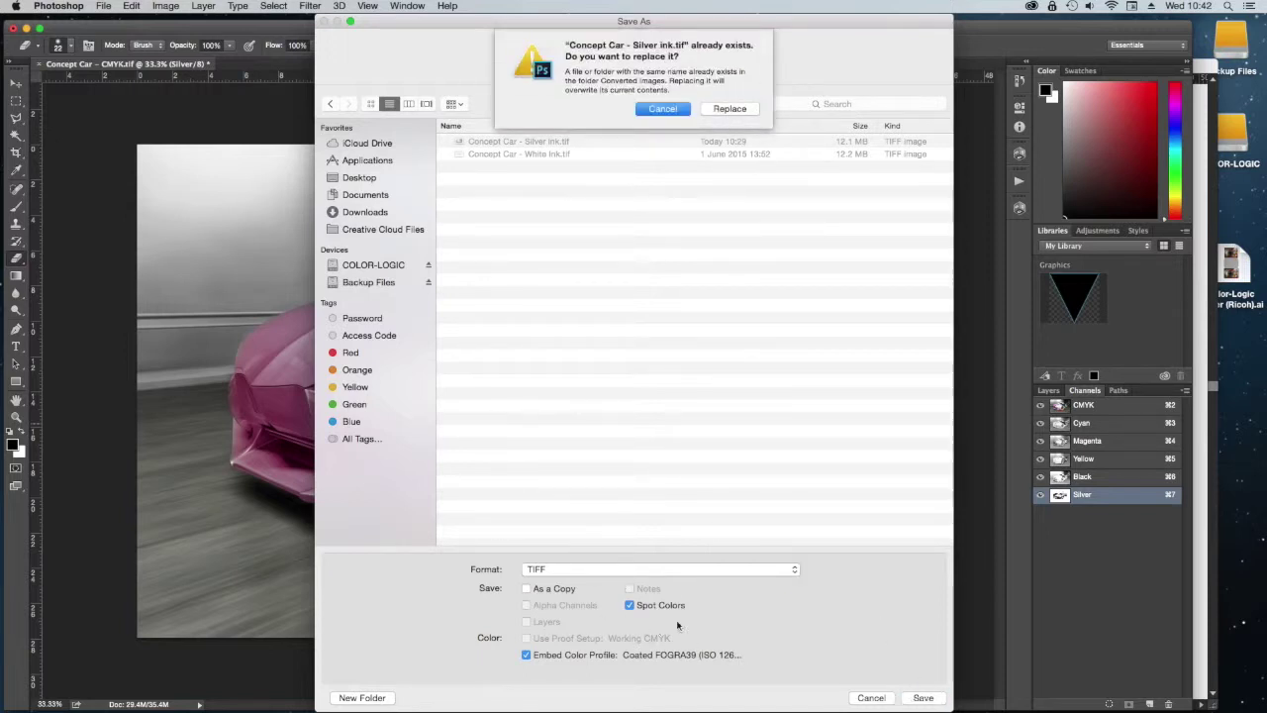
pyautogui.click(729, 109)
pyautogui.click(803, 274)
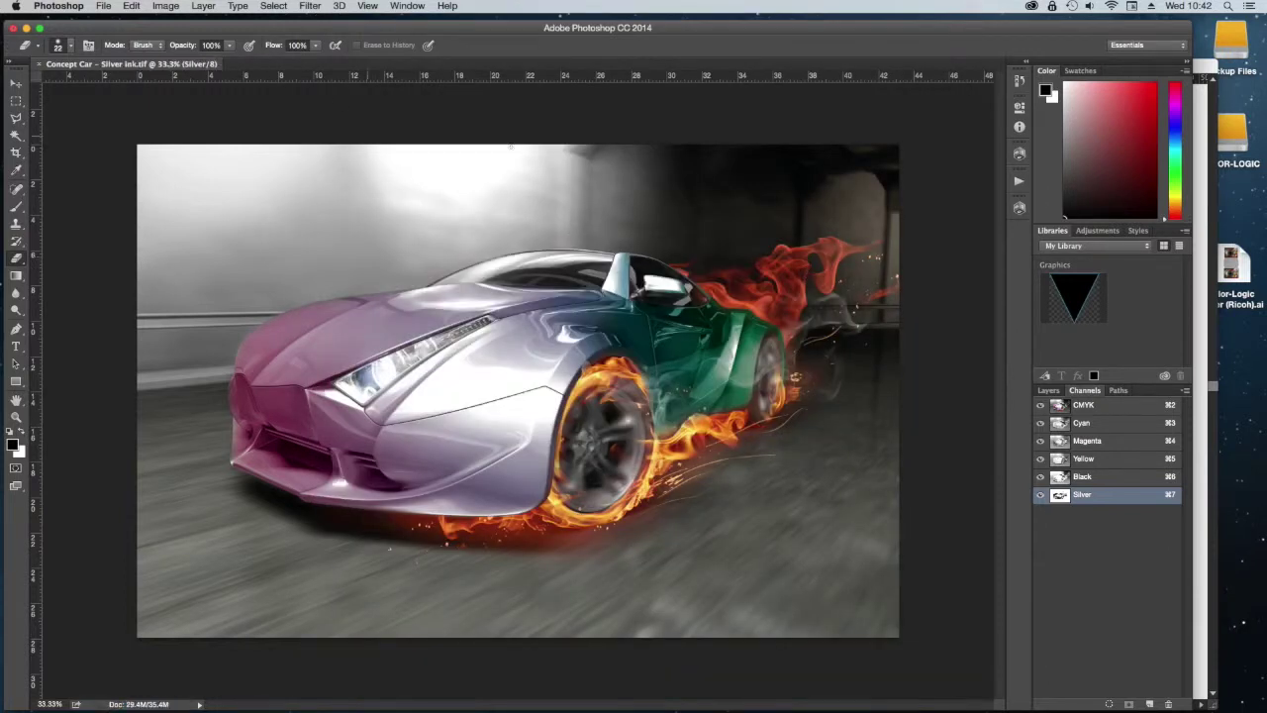
# - Close the image, switch to Illustrator and relink Concept Car - CMYK.tif to Concept Car - Silver ink.tif
pyautogui.press('super+w')
pyautogui.press('super+Tab')
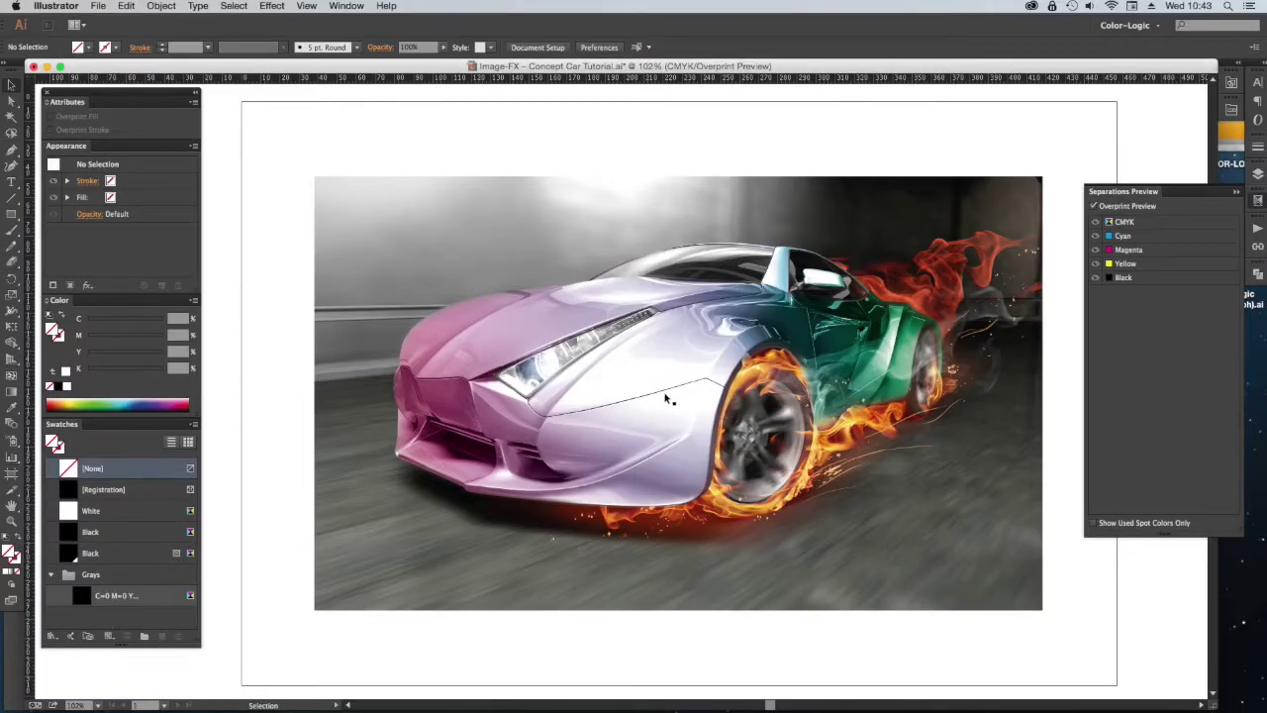
pyautogui.click(1259, 246)
pyautogui.click(1164, 266)
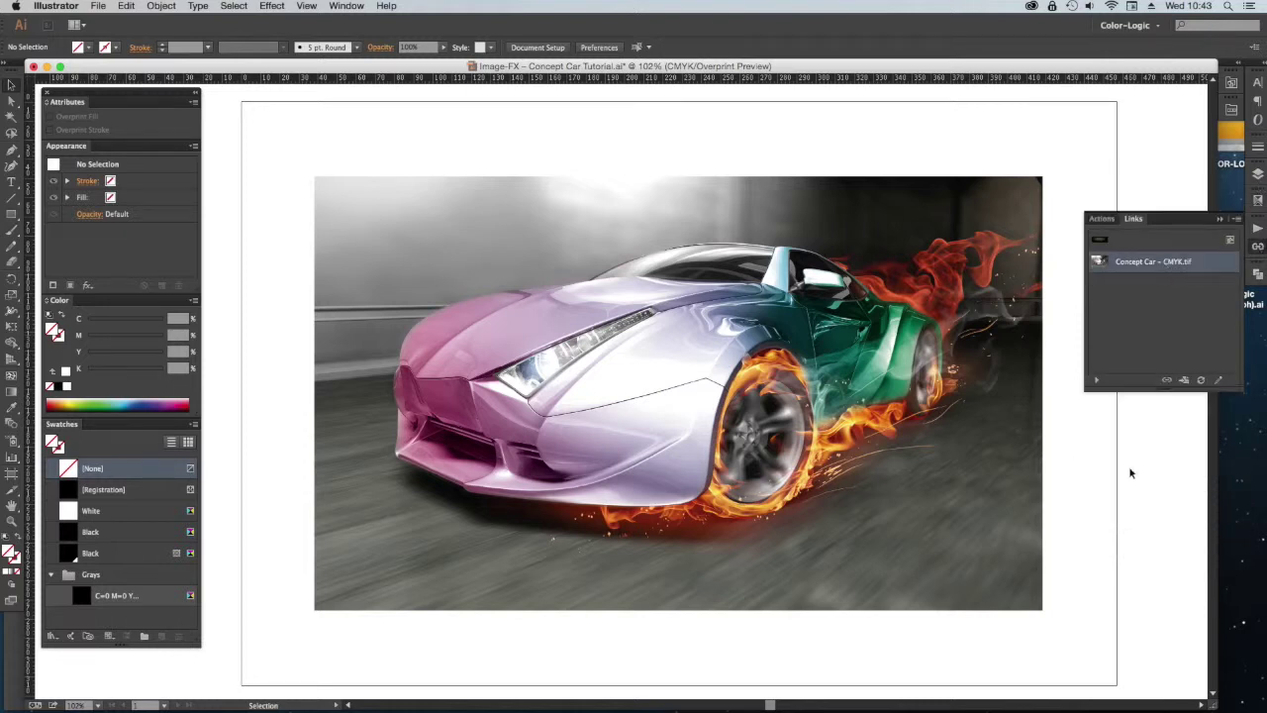
pyautogui.click(1166, 384)
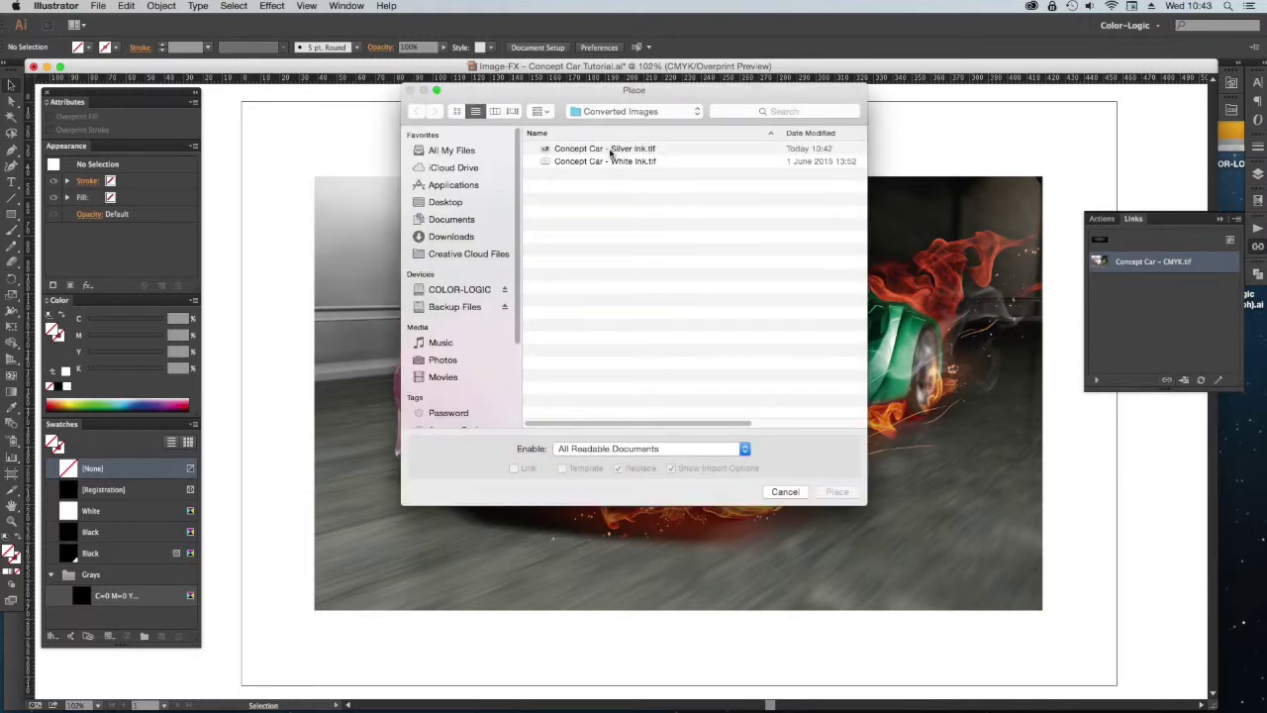
pyautogui.doubleClick(609, 151)
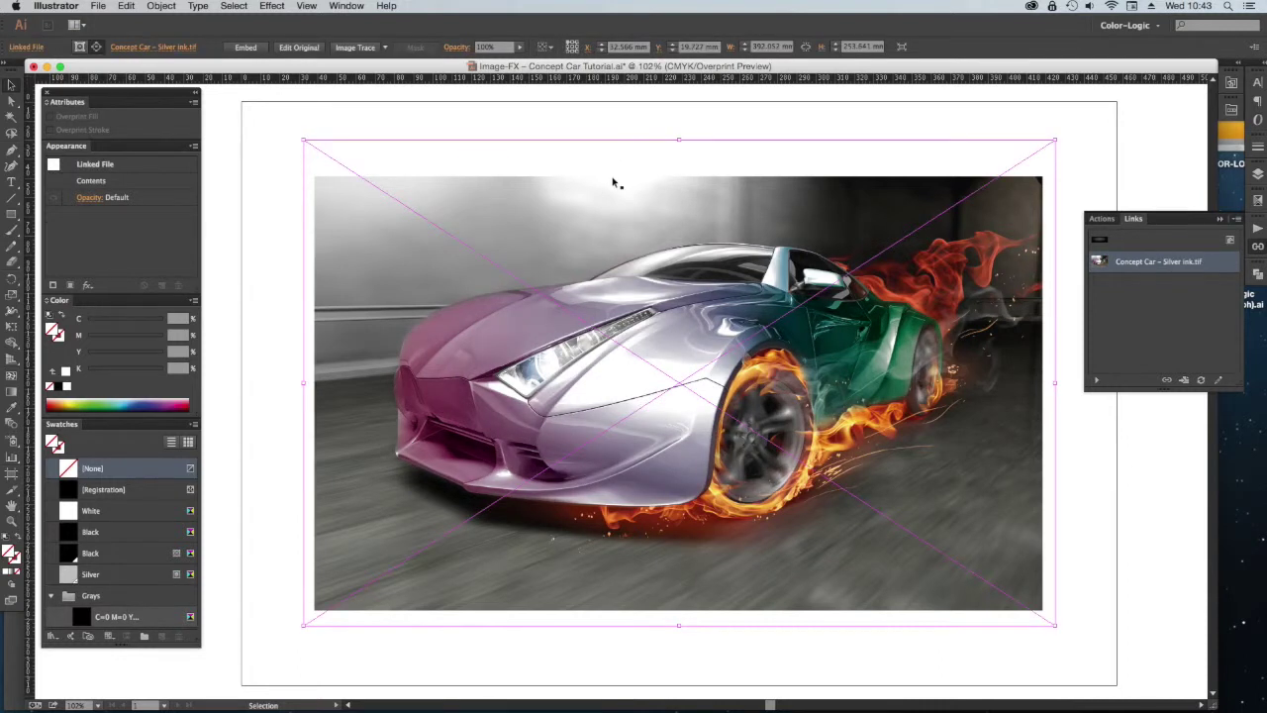
pyautogui.click(1122, 453)
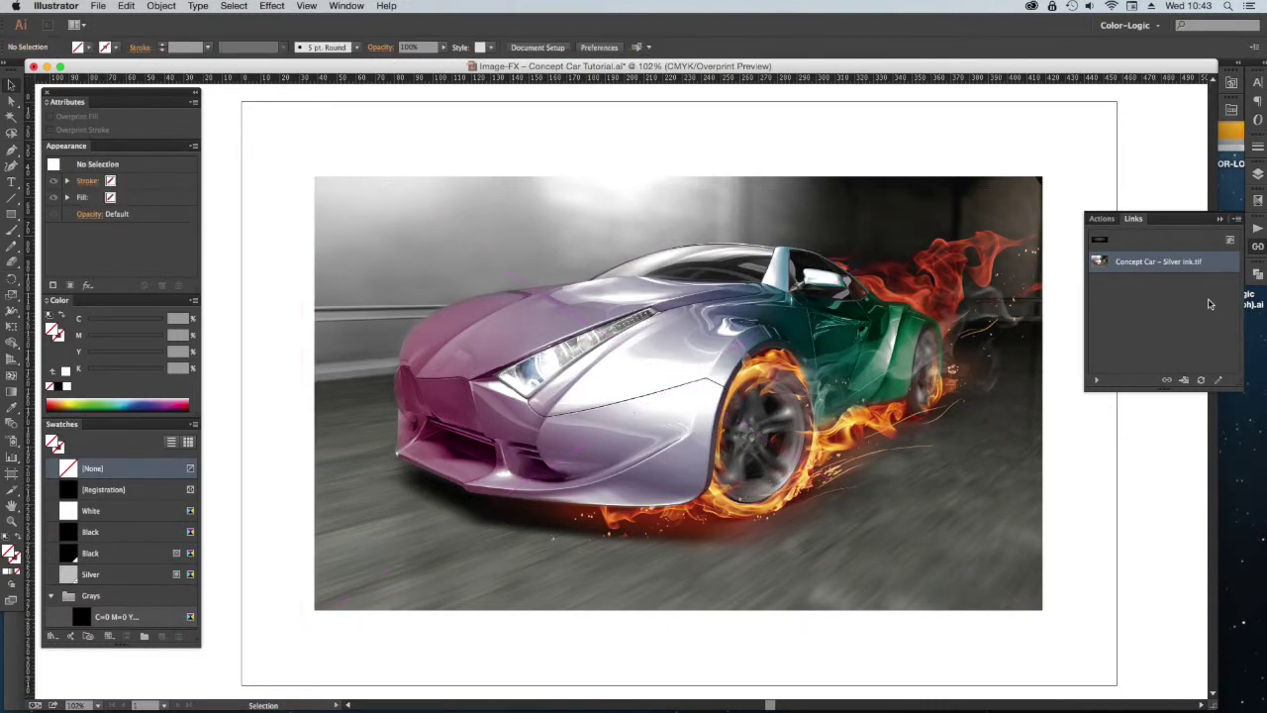
# - Preview the Silver separation alone by hiding the CMYK plates, and restore the full separations view
pyautogui.click(1259, 200)
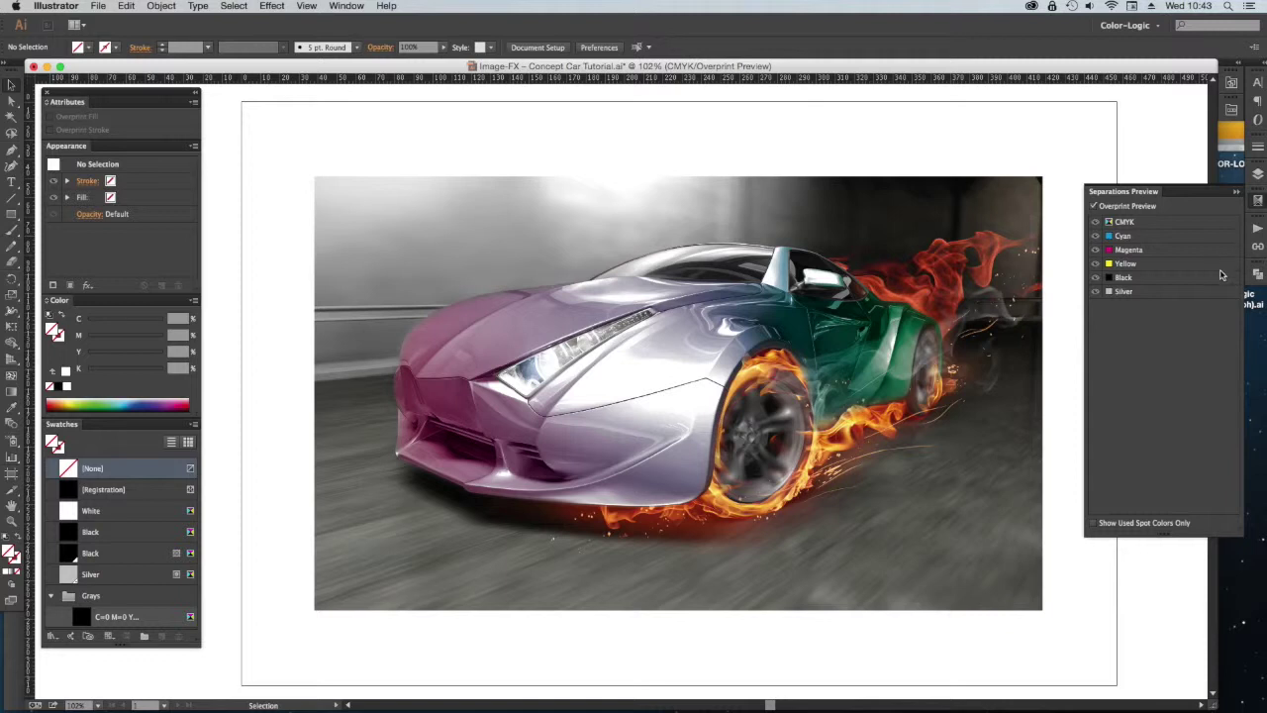
pyautogui.click(1095, 223)
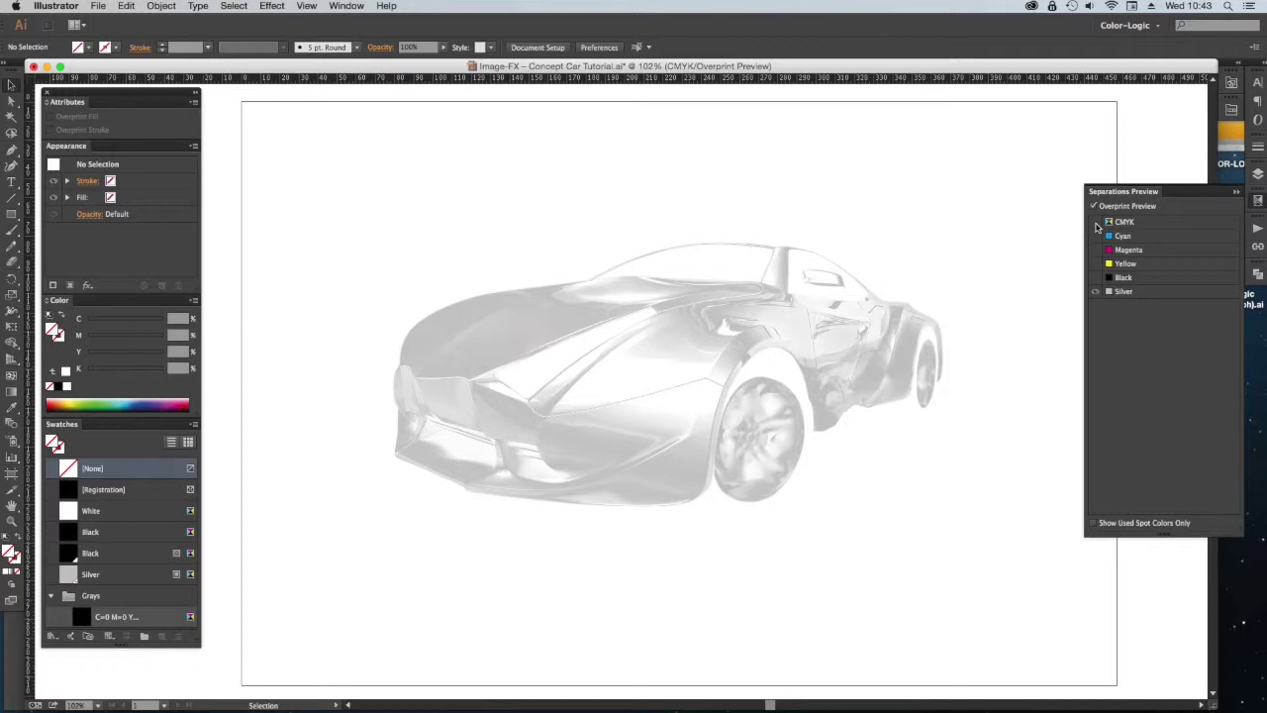
pyautogui.click(1096, 224)
pyautogui.click(1236, 191)
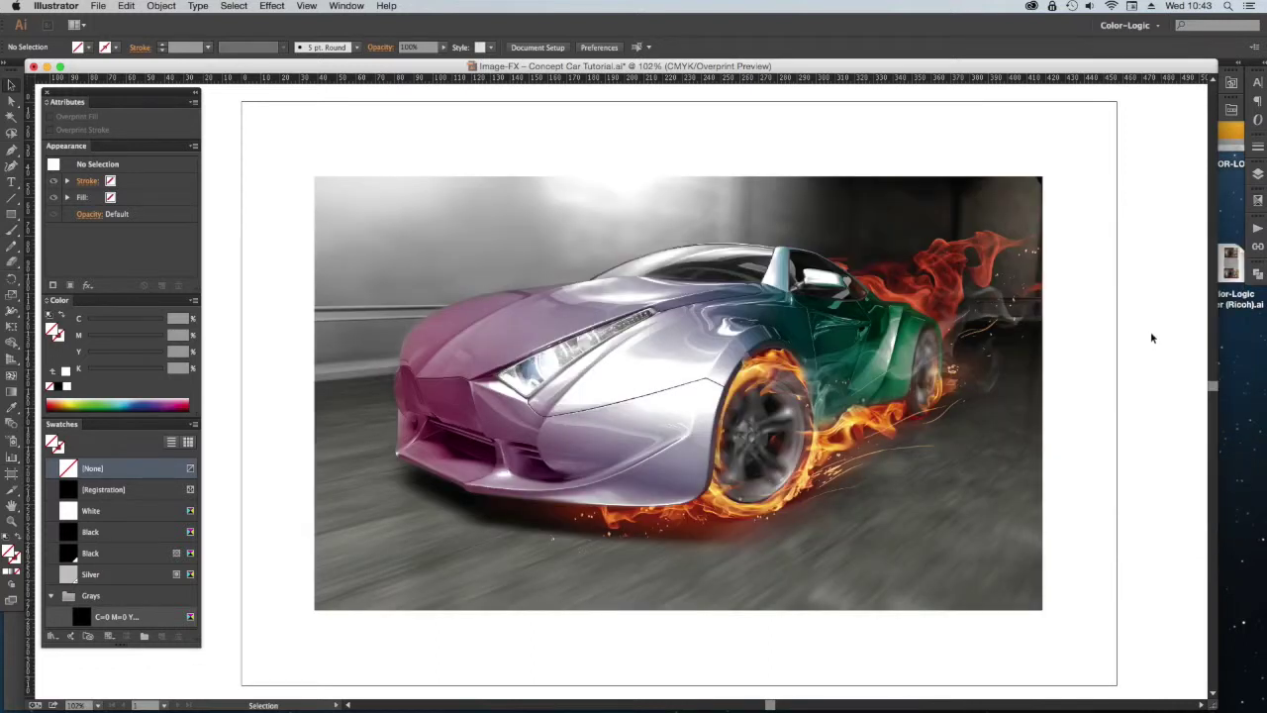
# - Collapse the Concept Car Poster layer, then show and select the Picture Frame layer
pyautogui.click(1258, 173)
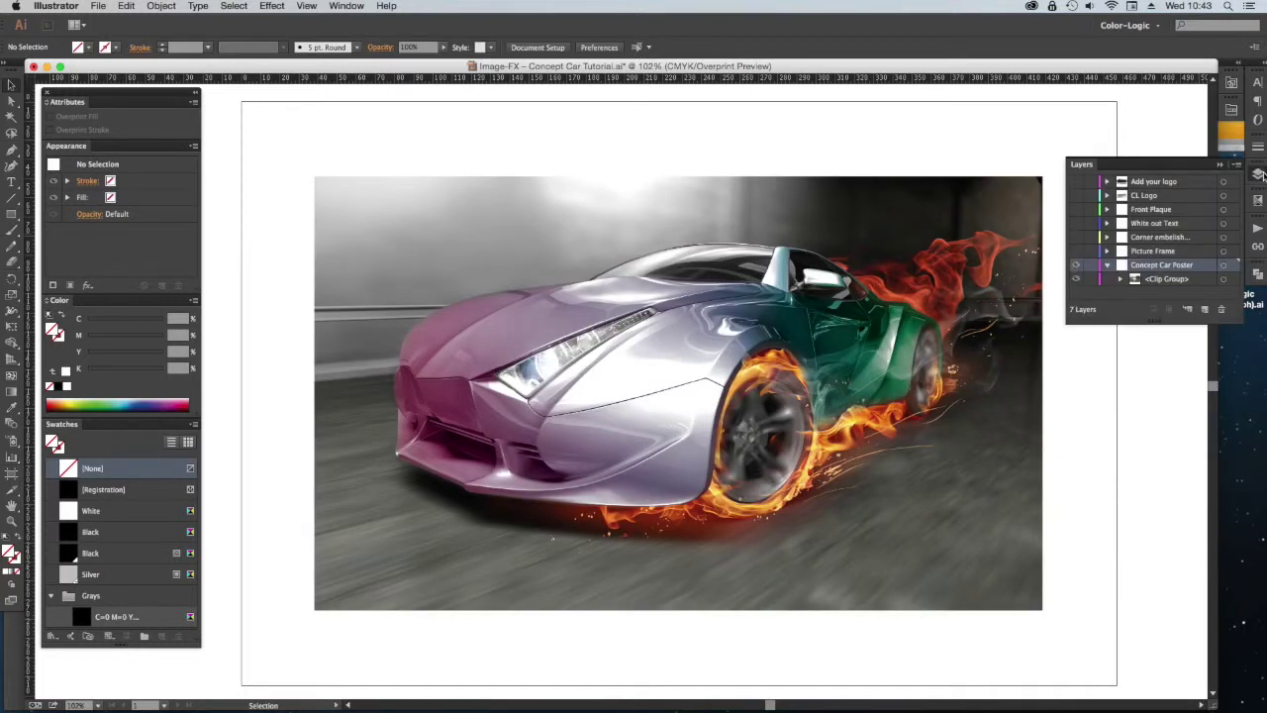
pyautogui.click(1108, 265)
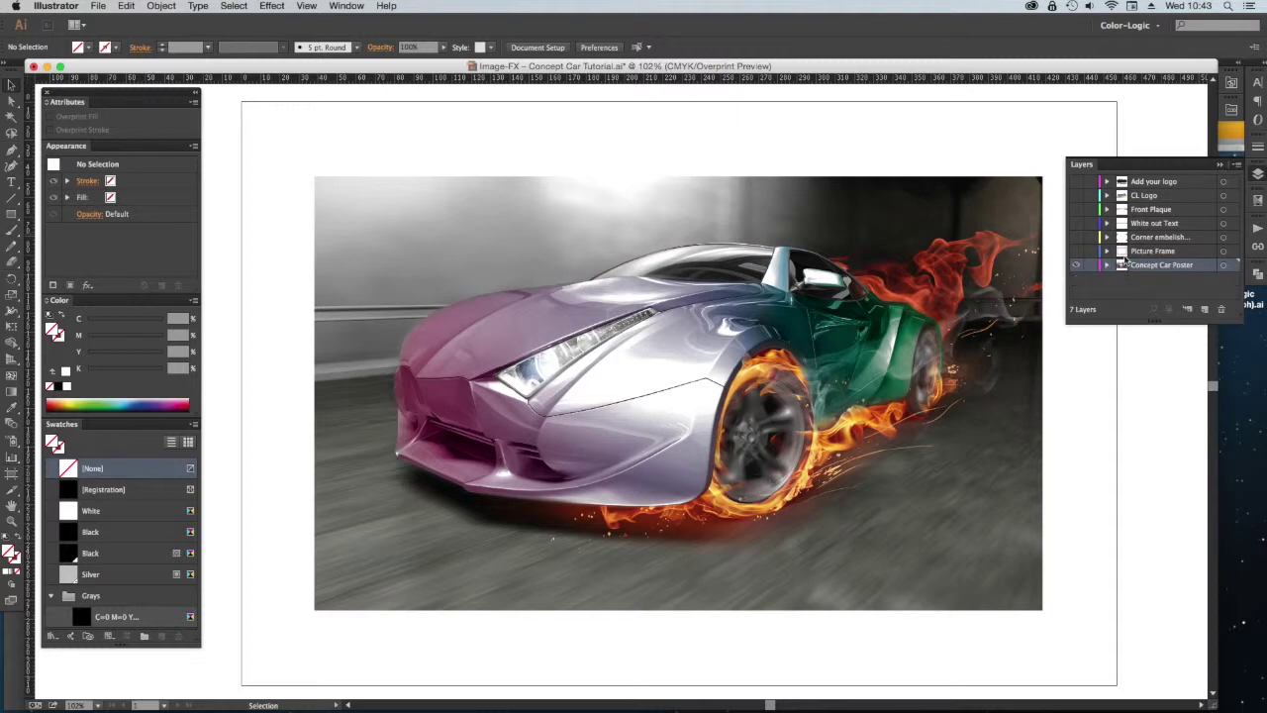
pyautogui.click(1075, 250)
pyautogui.click(1152, 253)
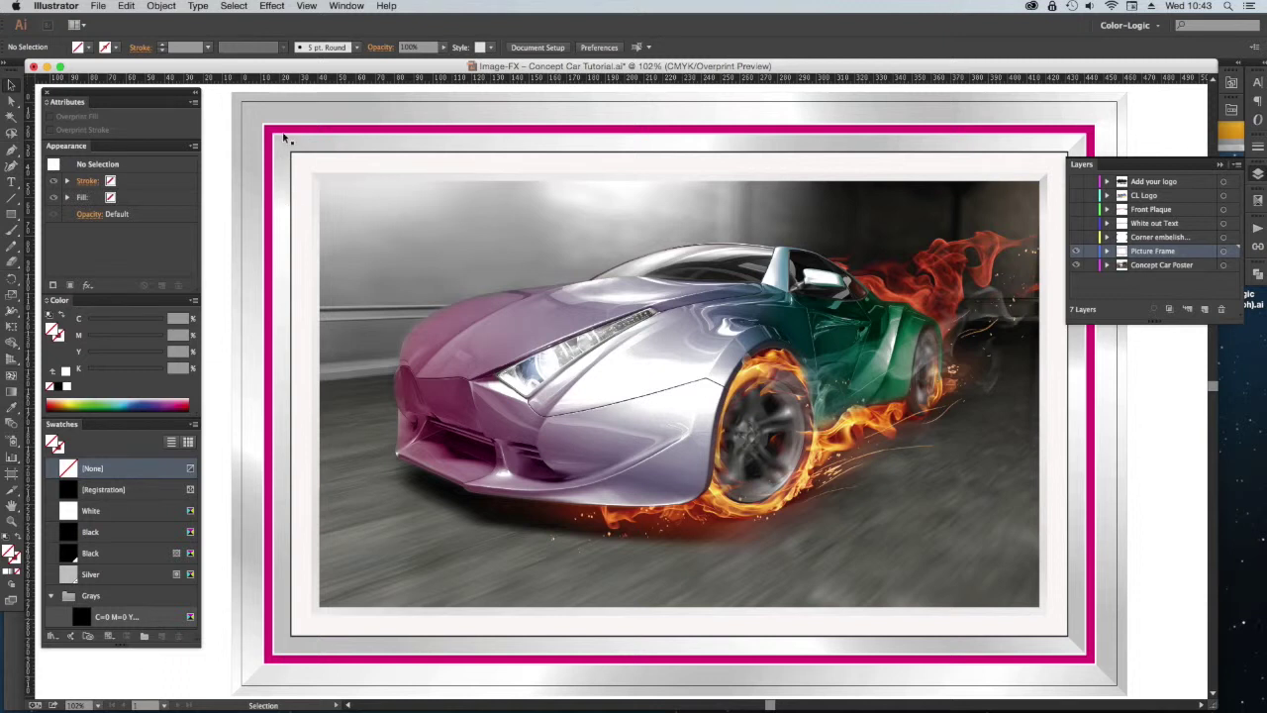
# - Fill the magenta band of the picture frame with the Silver swatch
pyautogui.click(12, 102)
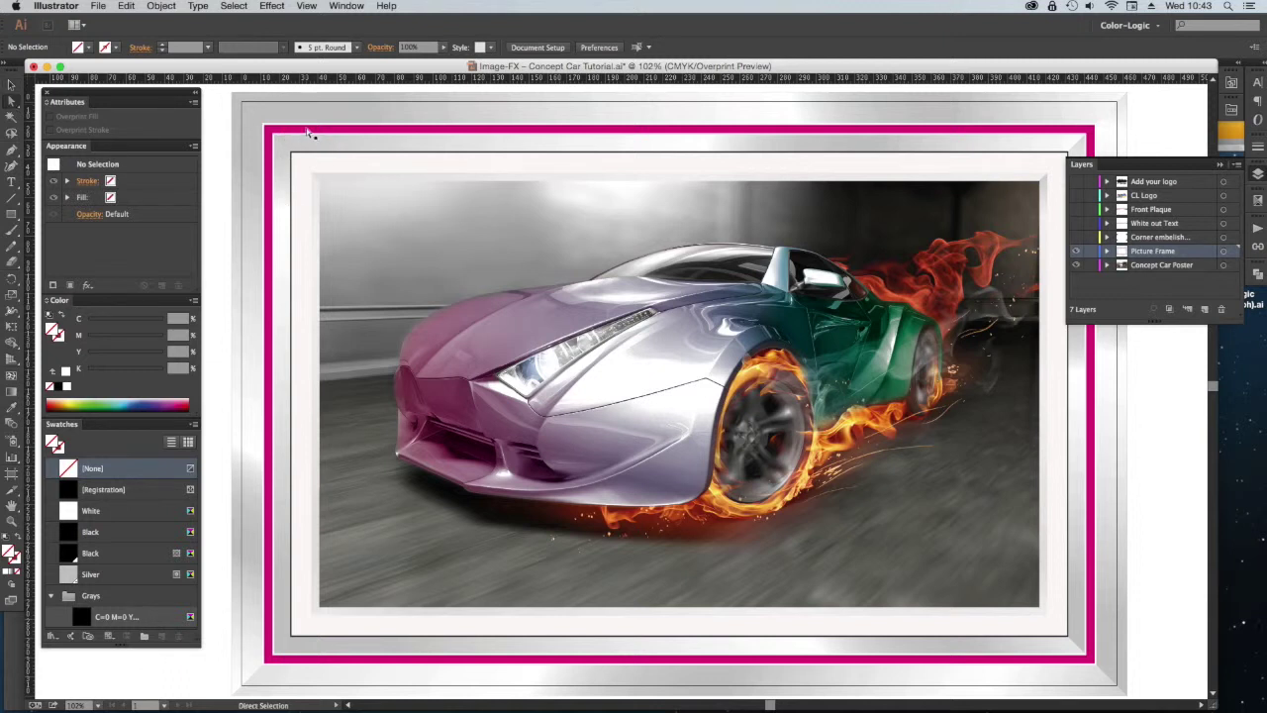
pyautogui.click(308, 133)
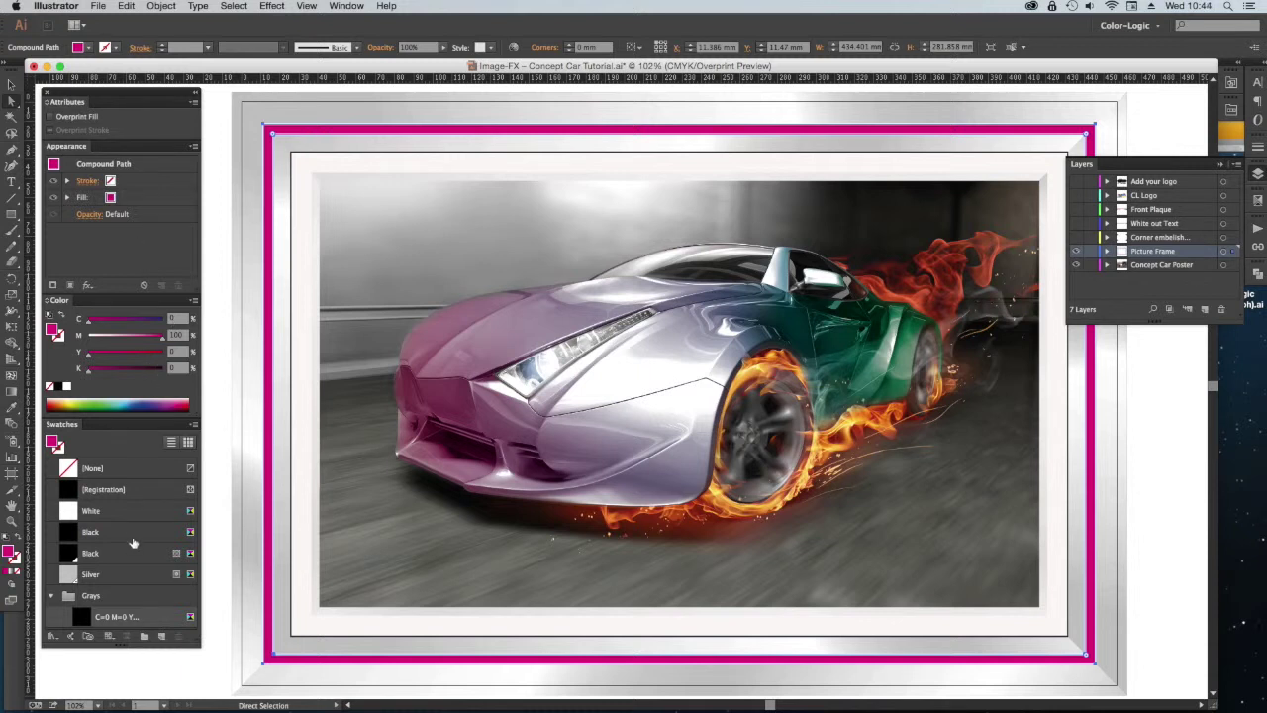
pyautogui.click(107, 575)
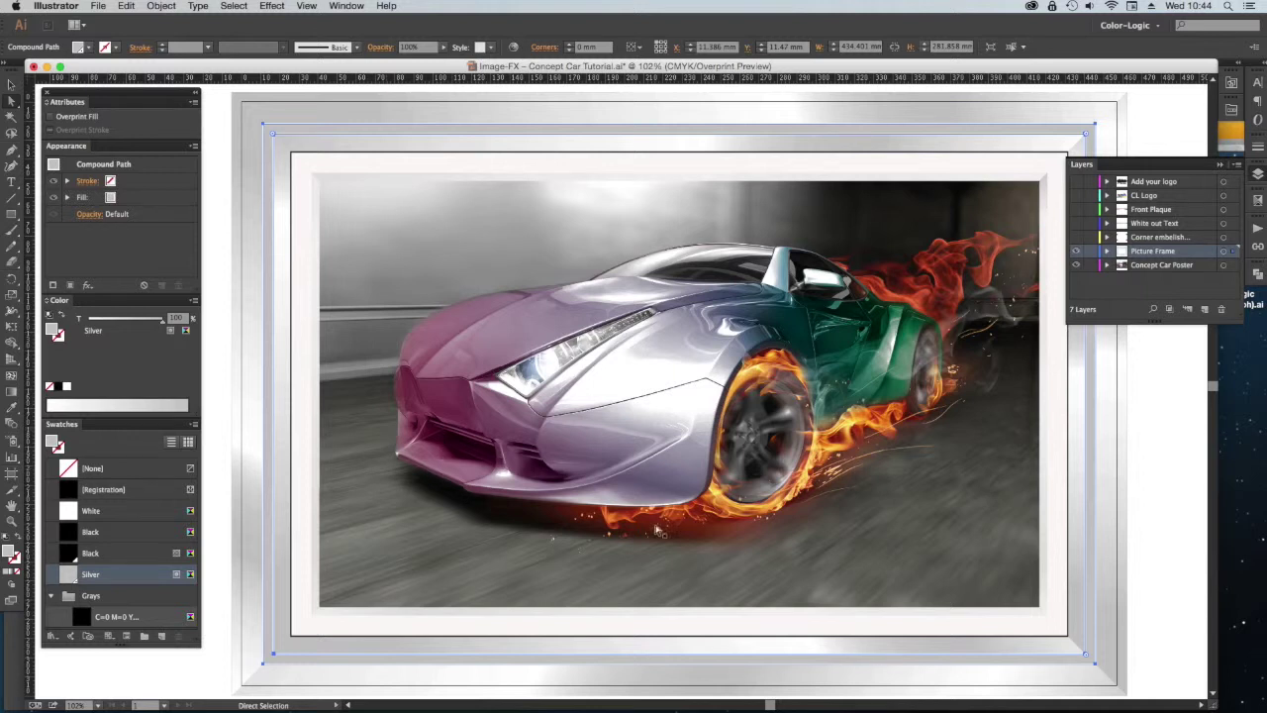
pyautogui.click(1159, 502)
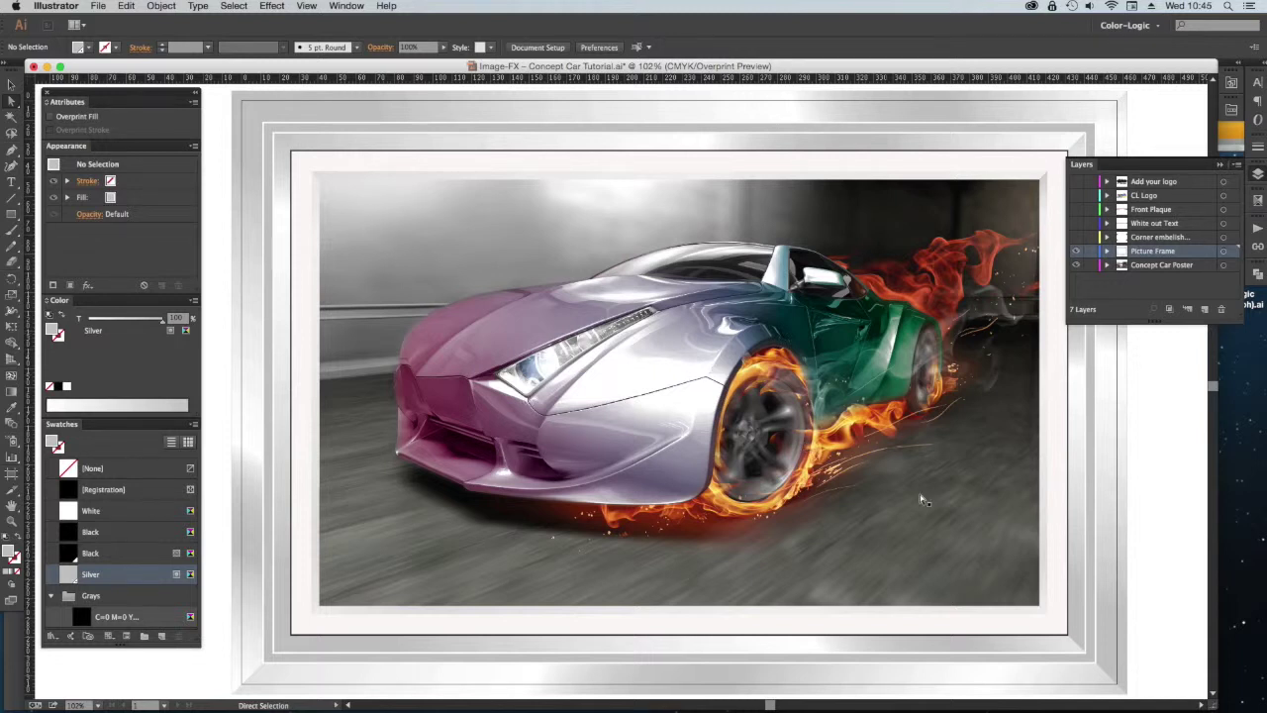
# - Show the corner embellishments layer and fill all of its artwork with the Silver swatch
pyautogui.click(1076, 237)
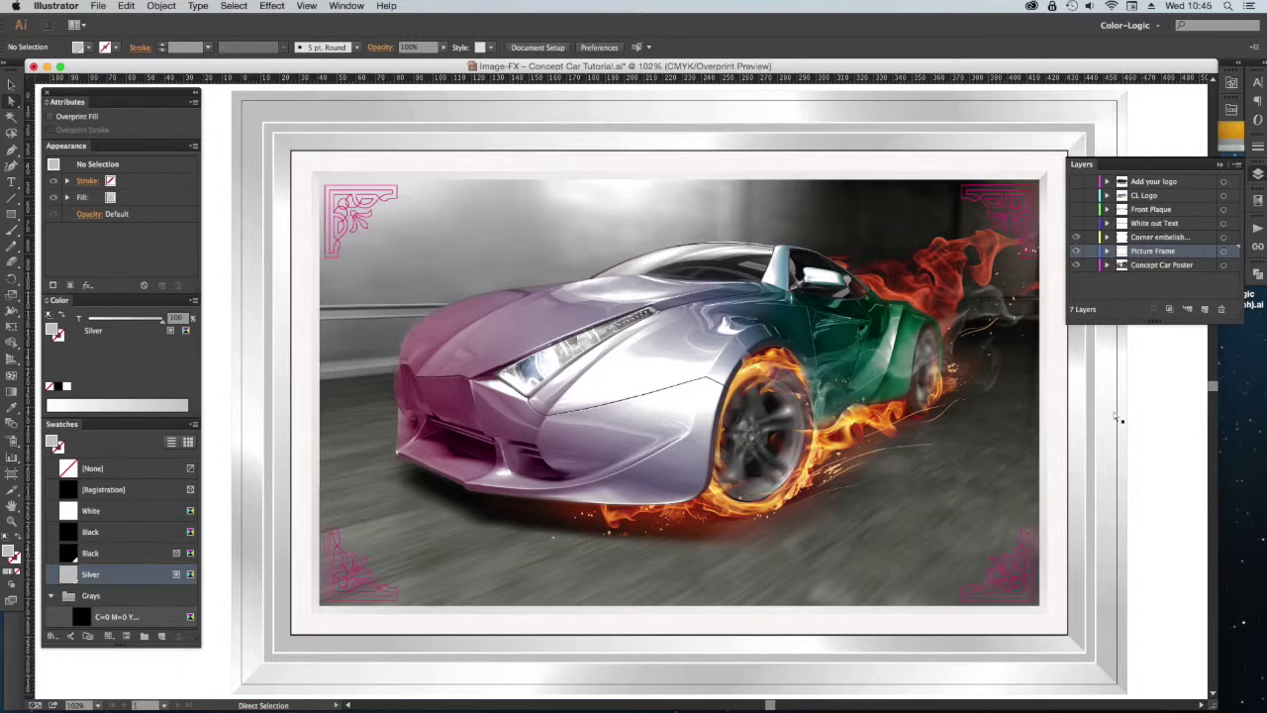
pyautogui.click(12, 85)
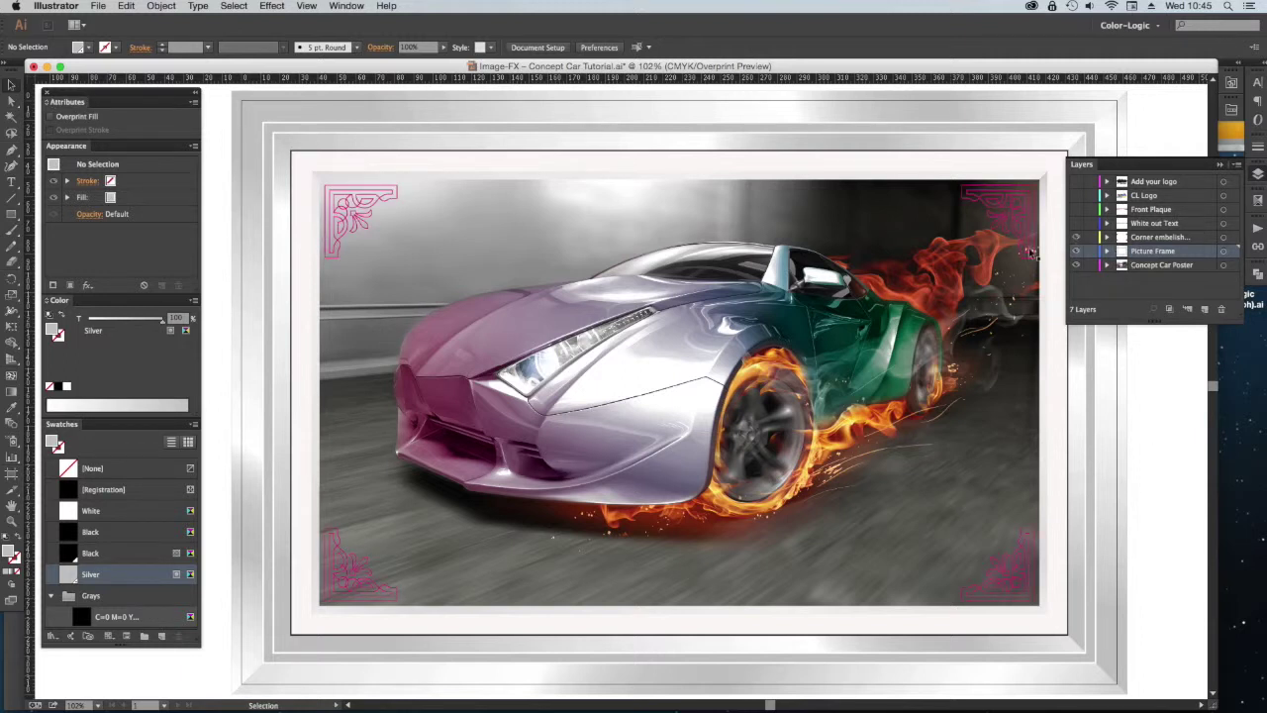
pyautogui.click(1225, 239)
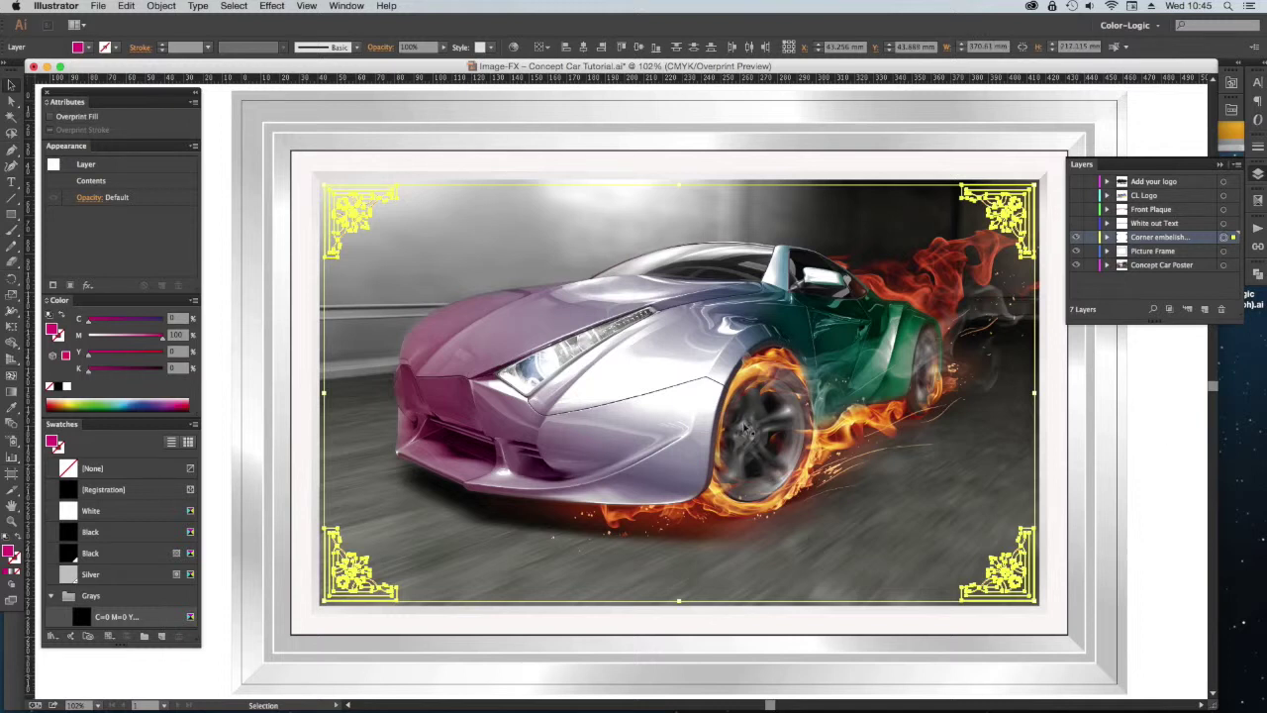
pyautogui.click(119, 575)
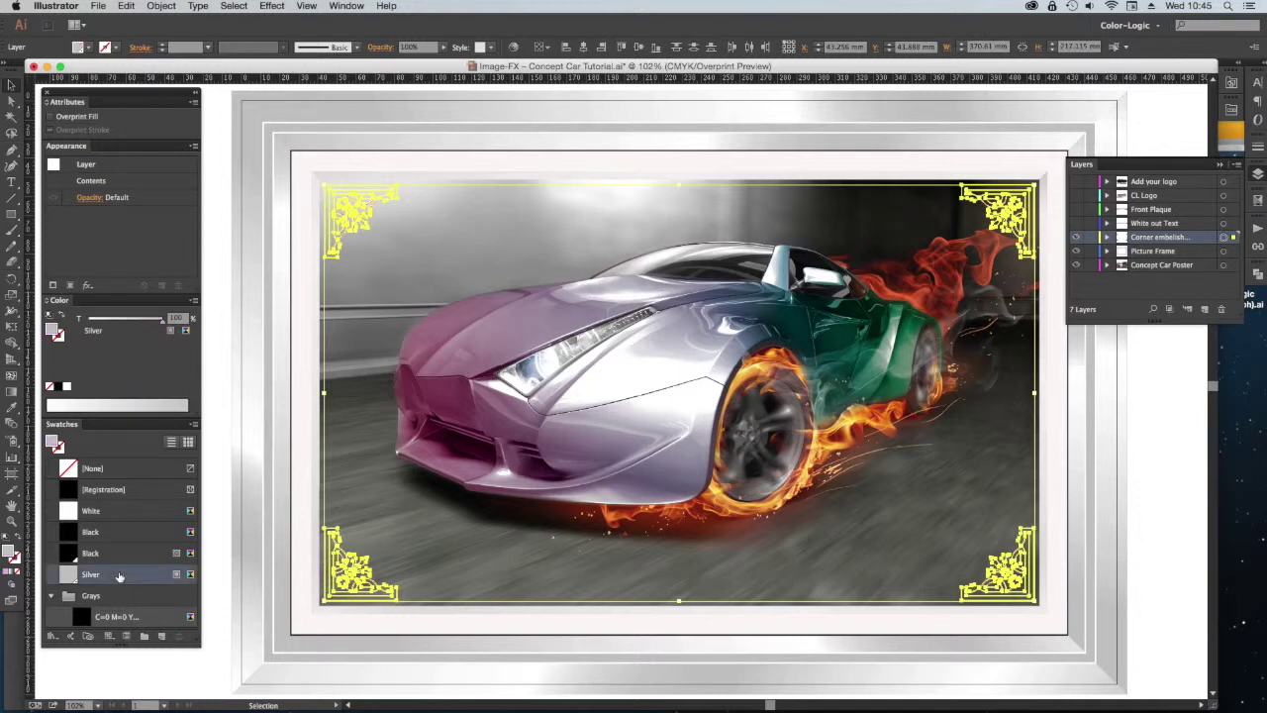
pyautogui.click(1163, 511)
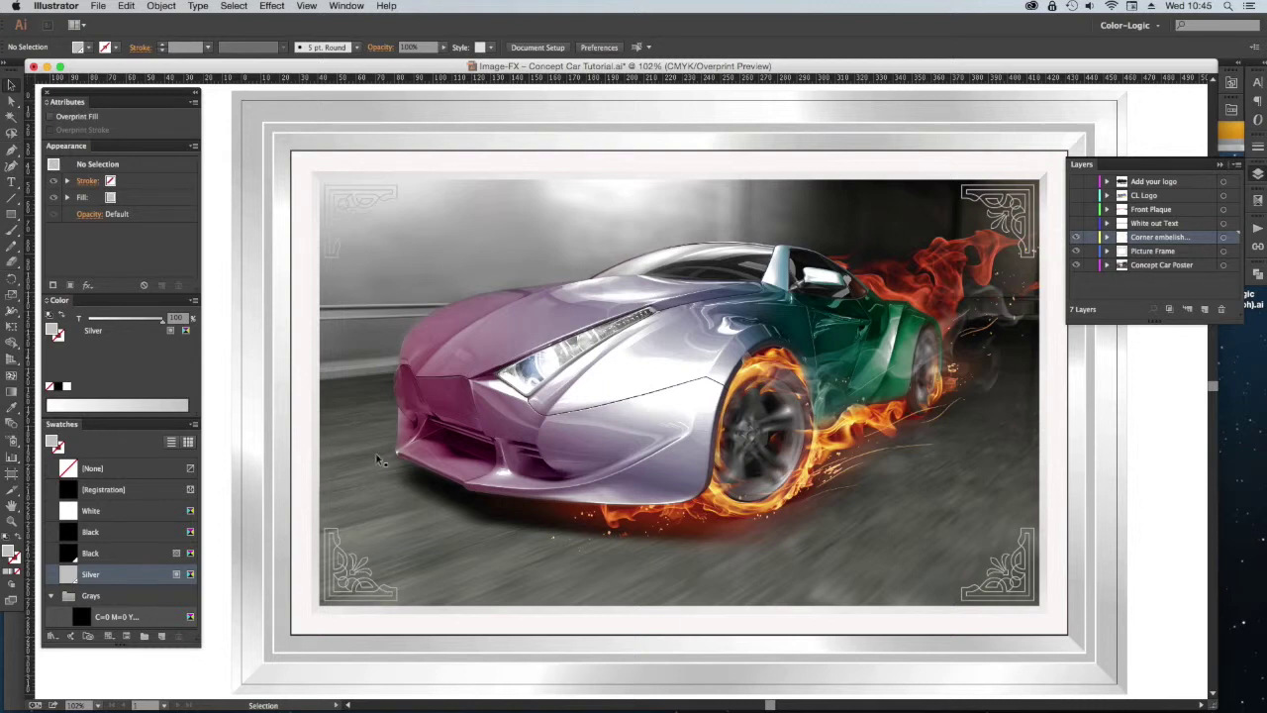
# - Duplicate the corner embellishments in place using a Move copy with 0 mm horizontal and vertical offset
pyautogui.click(1225, 239)
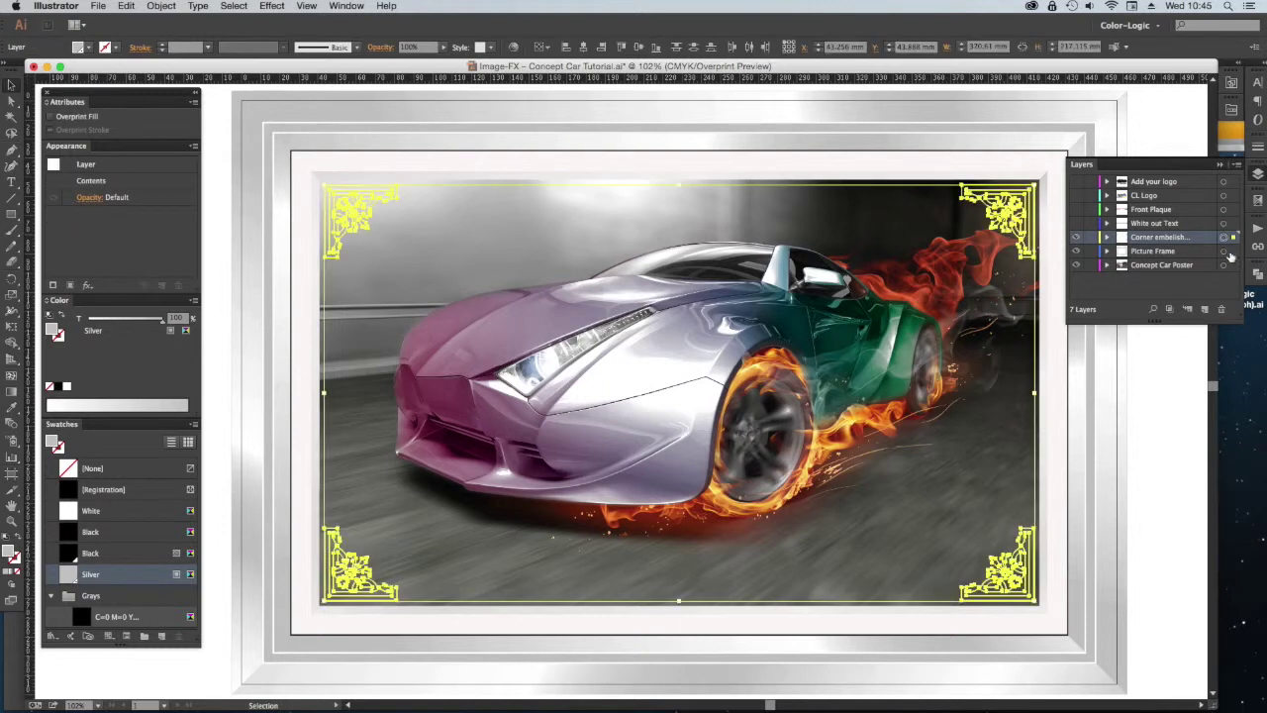
pyautogui.press('Return')
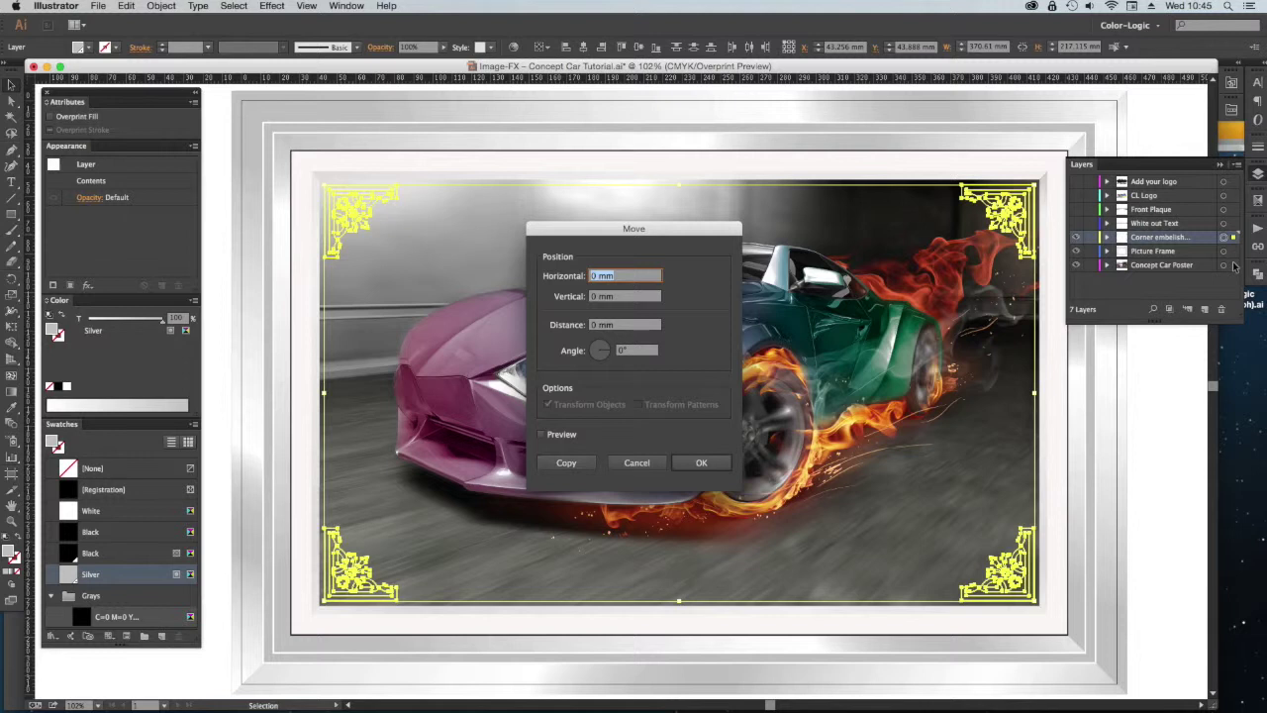
pyautogui.click(576, 464)
pyautogui.press('a')
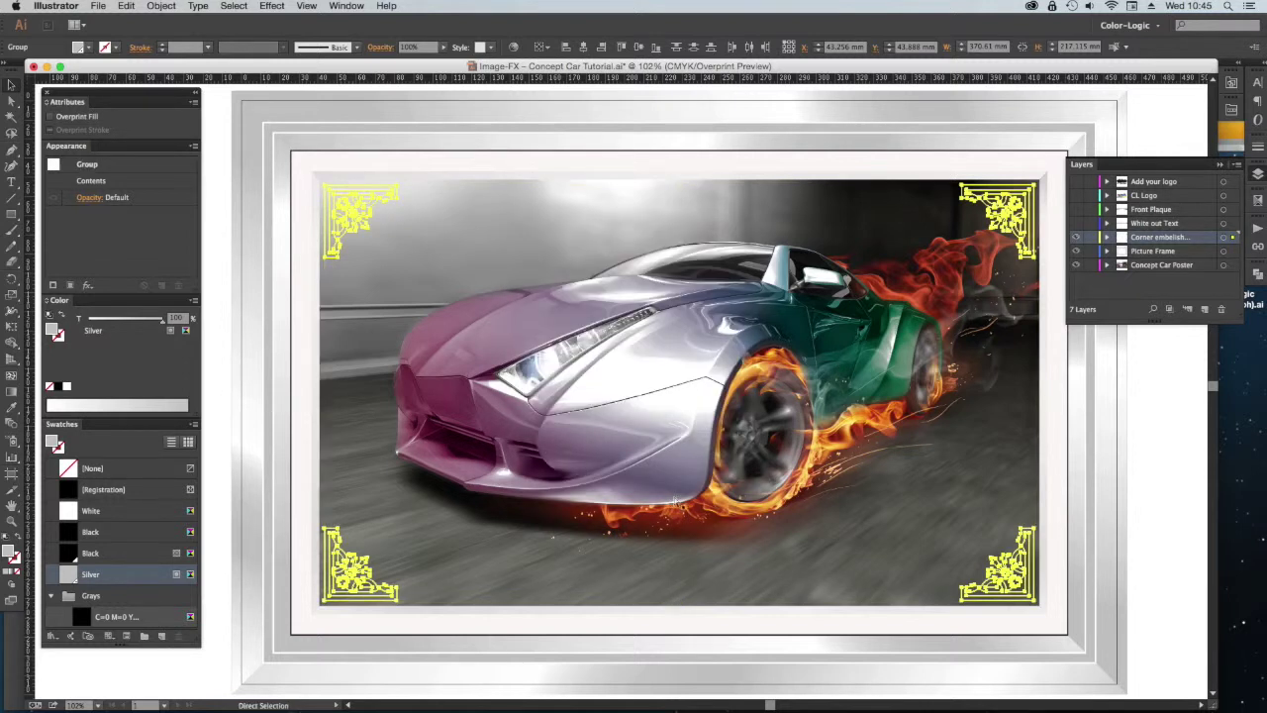
pyautogui.press('v')
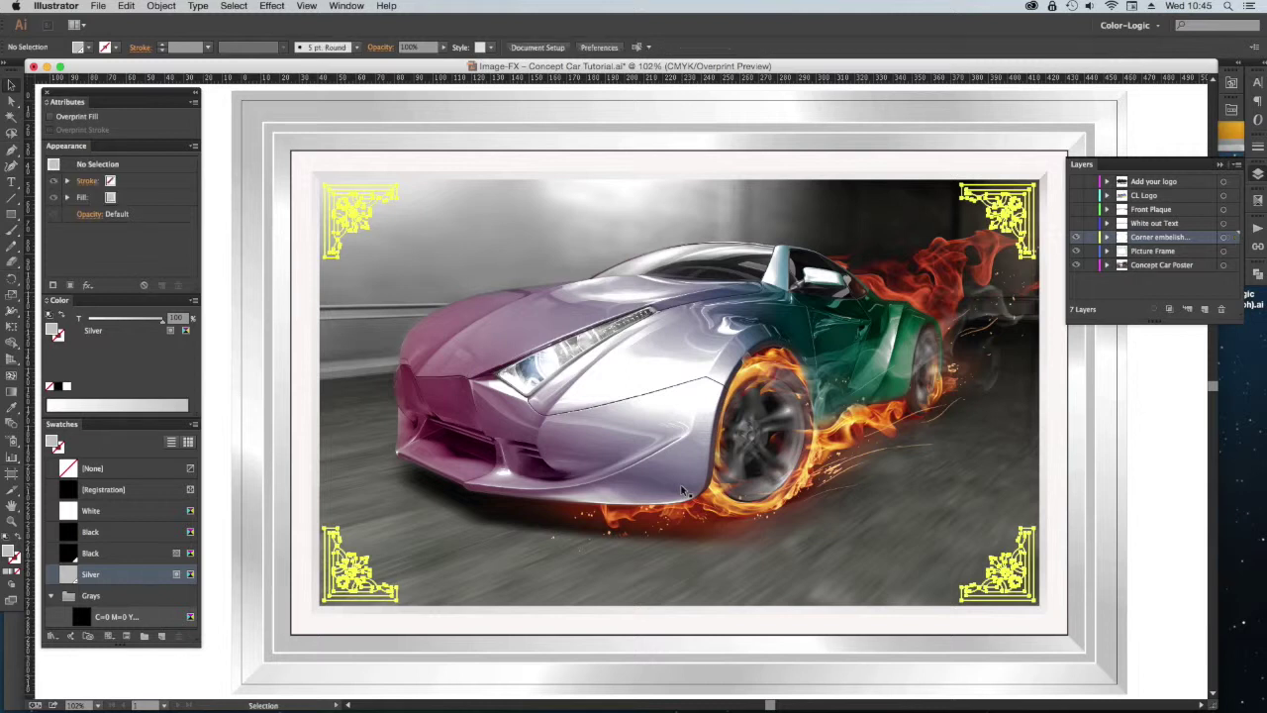
pyautogui.press('shift+super+a')
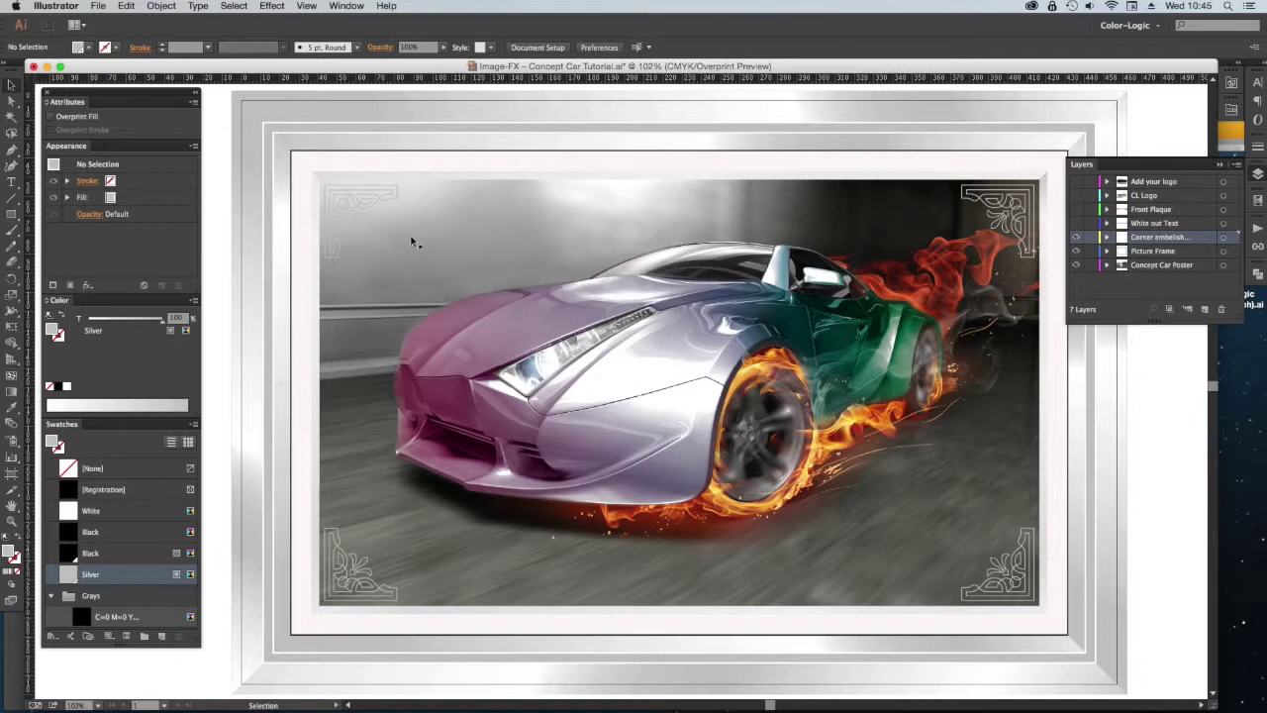
# - Fill the corner embellishments with the Black spot swatch at a 60% tint and set the fill to overprint
pyautogui.click(1225, 238)
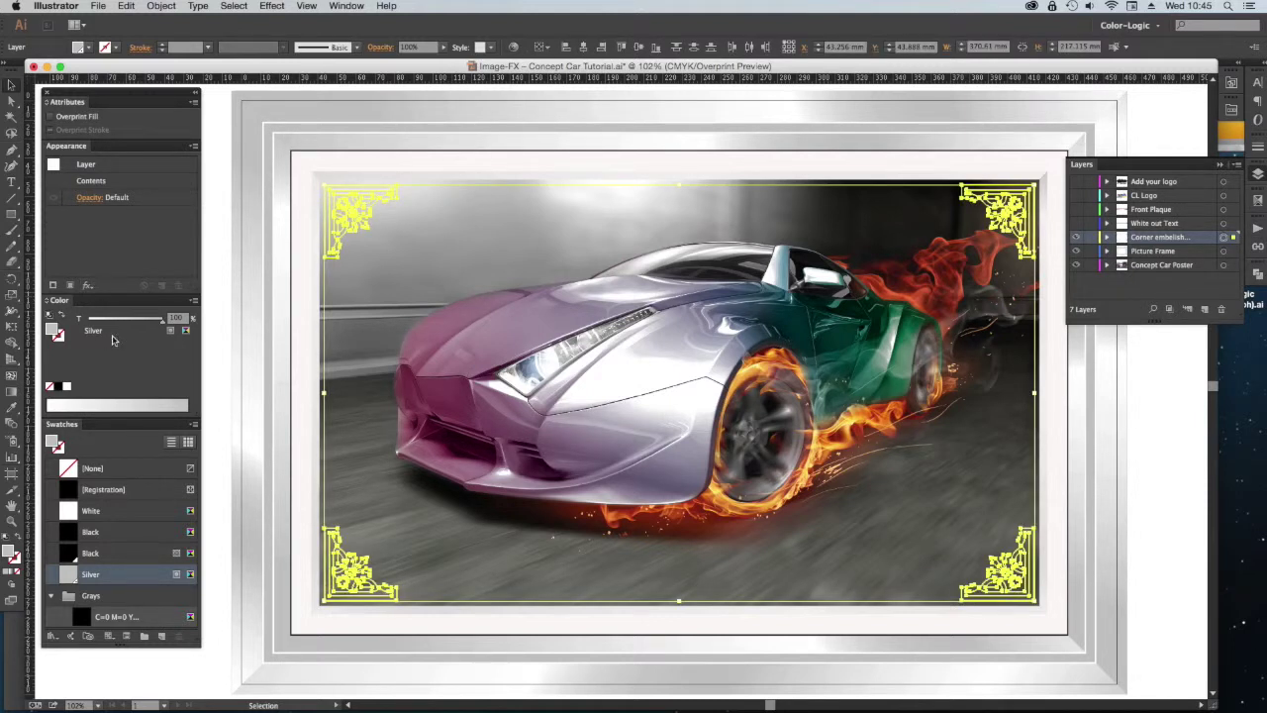
pyautogui.click(107, 557)
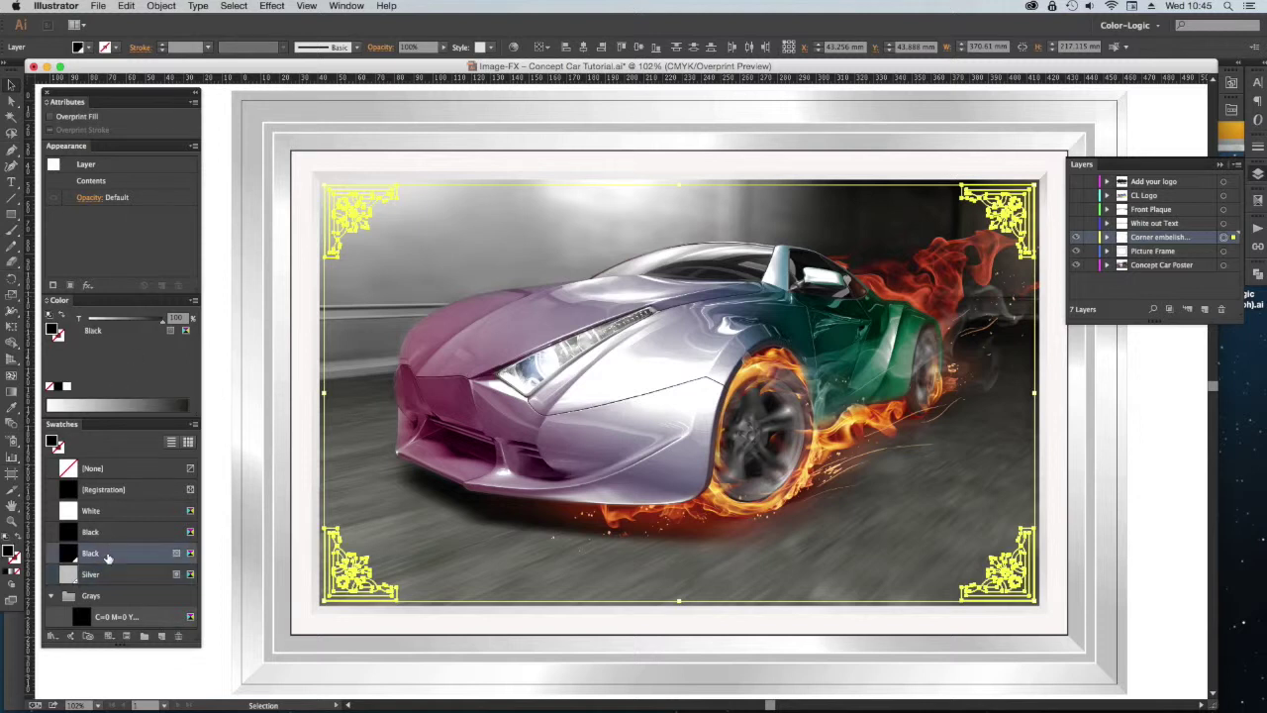
pyautogui.click(177, 318)
pyautogui.write('60')
pyautogui.press('Return')
pyautogui.click(89, 116)
pyautogui.click(223, 209)
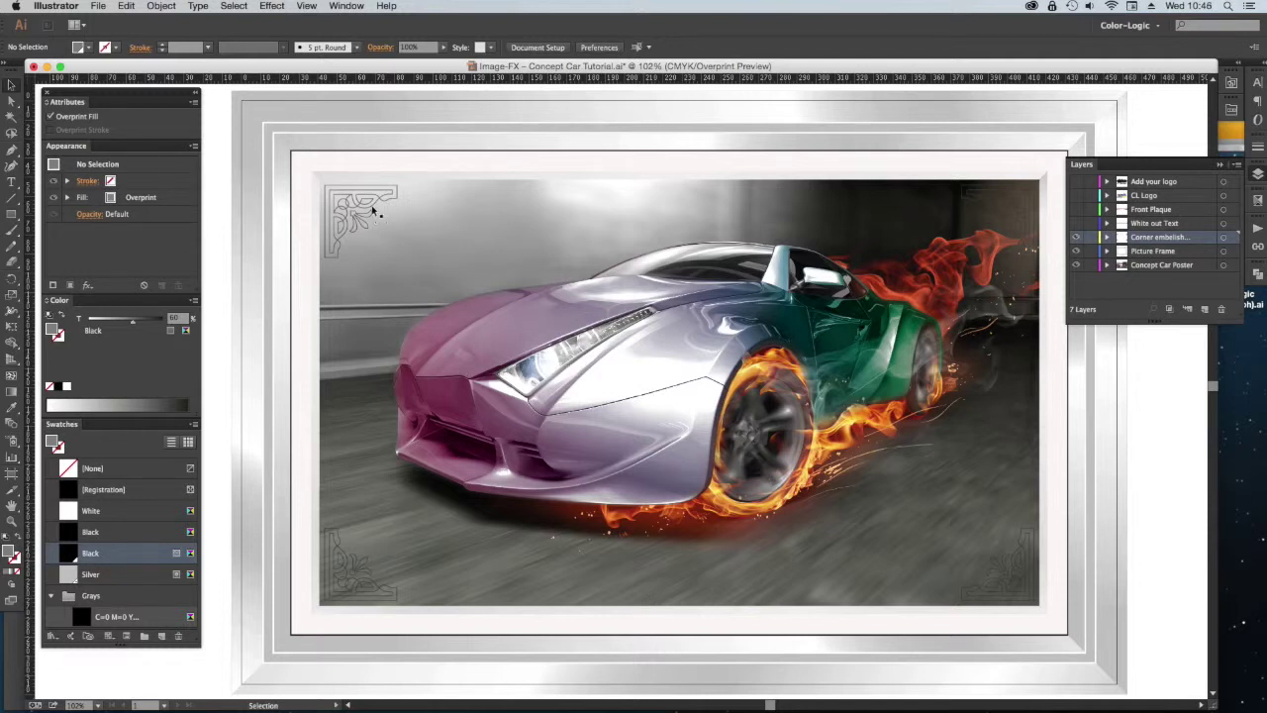
# - Select the top copies of all four corner embellishments, turn off their fill overprint and fill them with the Silver swatch
pyautogui.press('a')
pyautogui.press('alt+super+3')
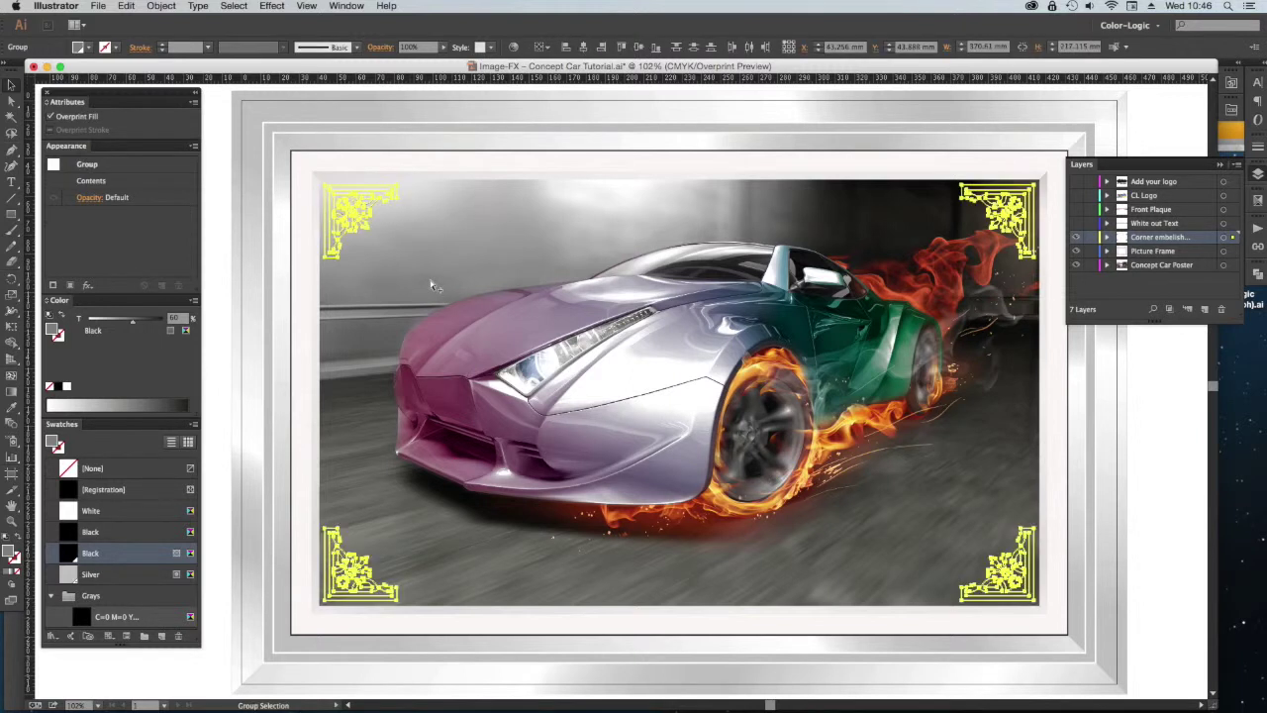
pyautogui.click(1151, 538)
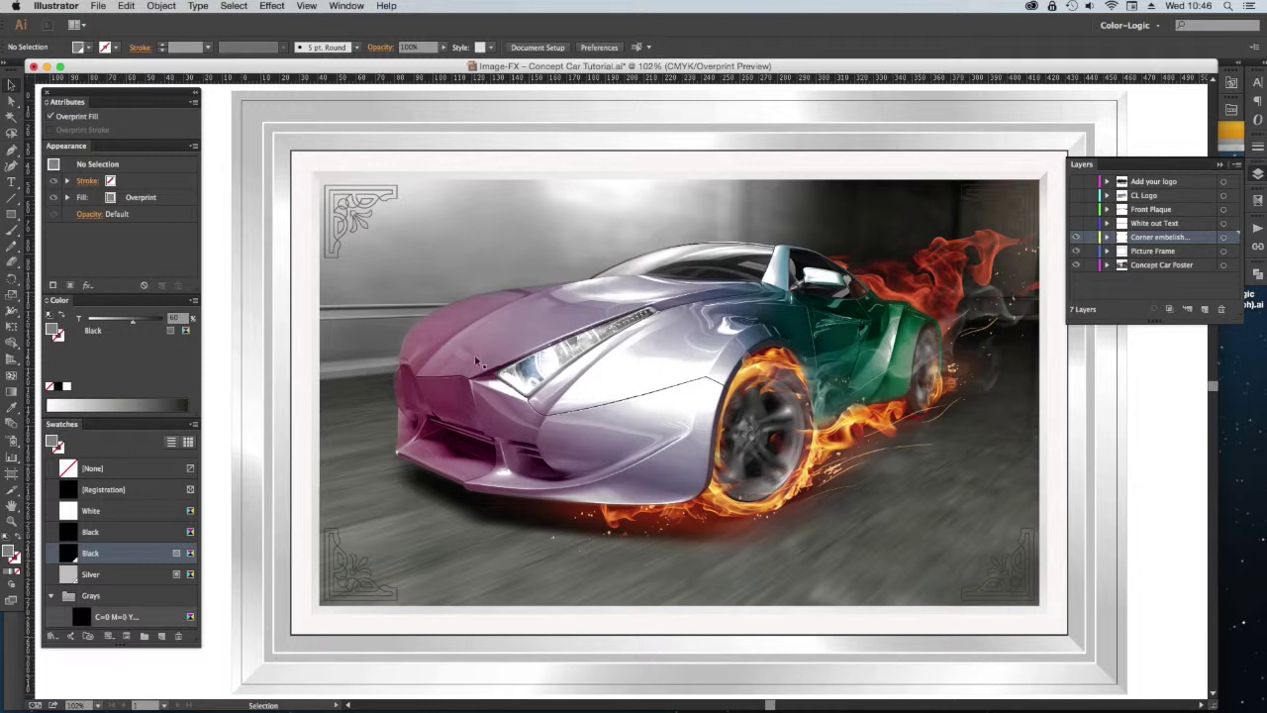
pyautogui.click(358, 220)
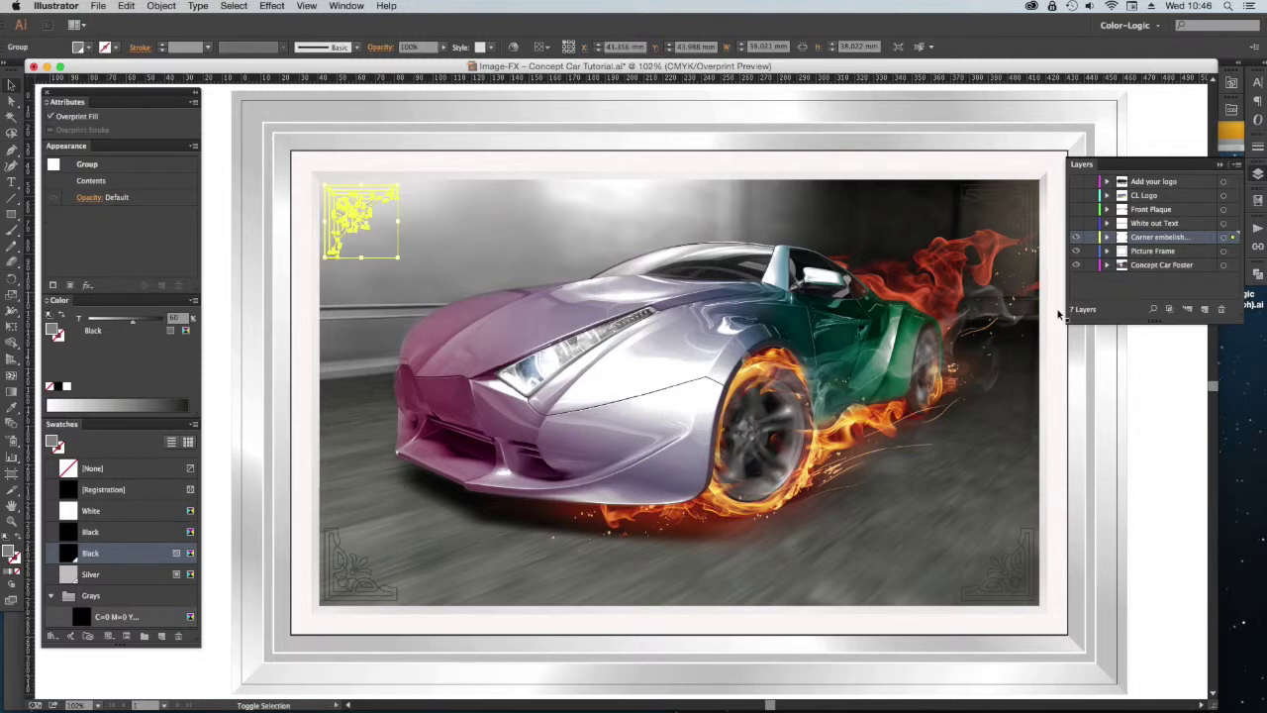
pyautogui.keyDown('shift'); pyautogui.click(1019, 239); pyautogui.keyUp('shift')
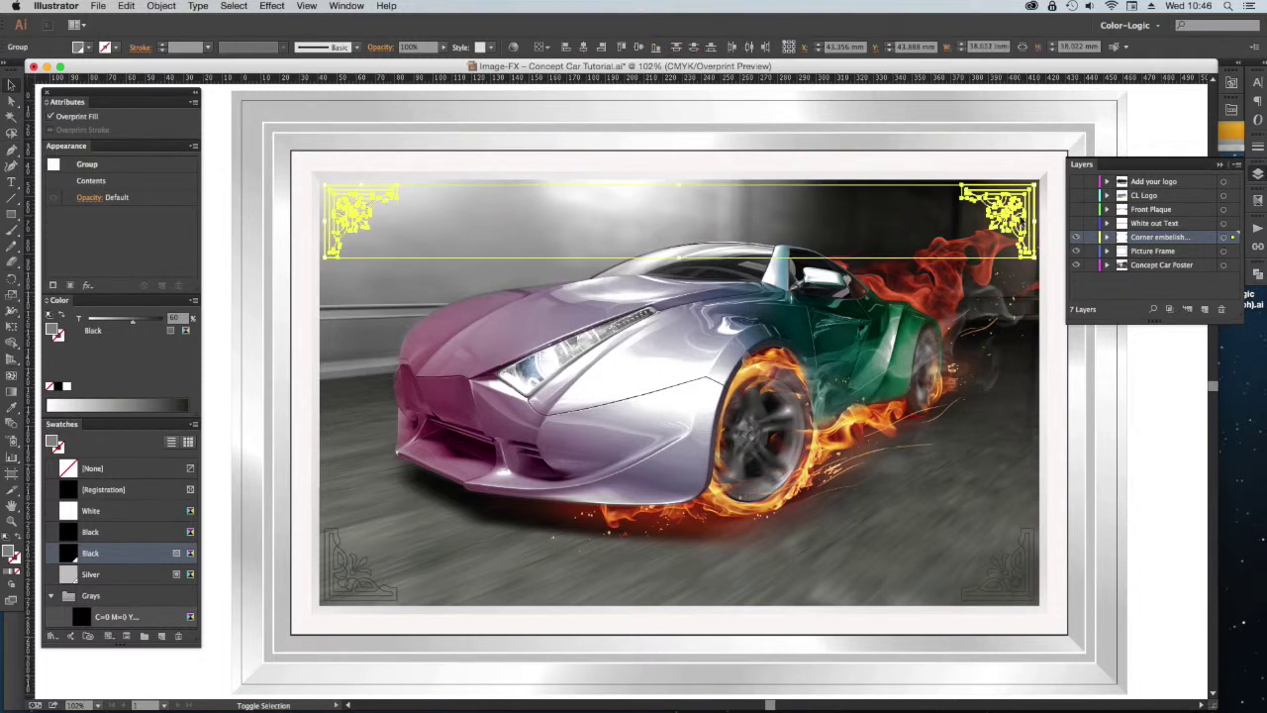
pyautogui.keyDown('shift'); pyautogui.click(1024, 572); pyautogui.keyUp('shift')
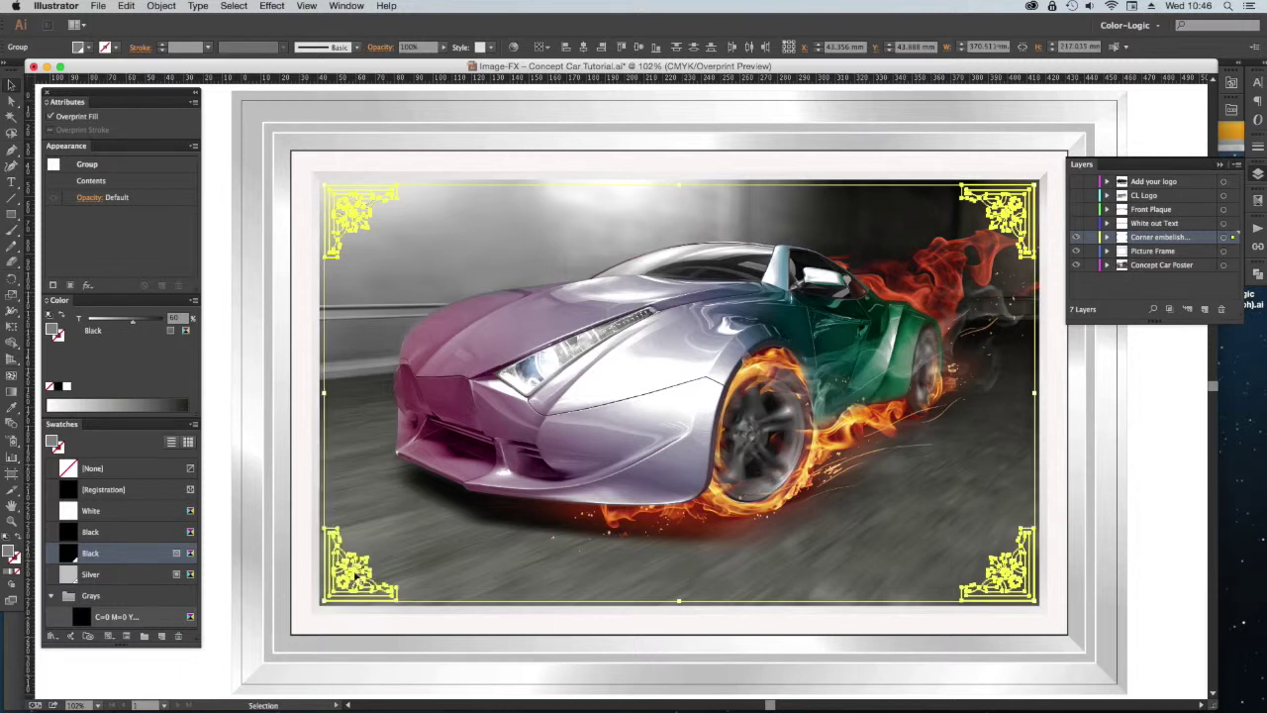
pyautogui.click(356, 579)
pyautogui.click(356, 579)
pyautogui.click(61, 114)
pyautogui.click(99, 574)
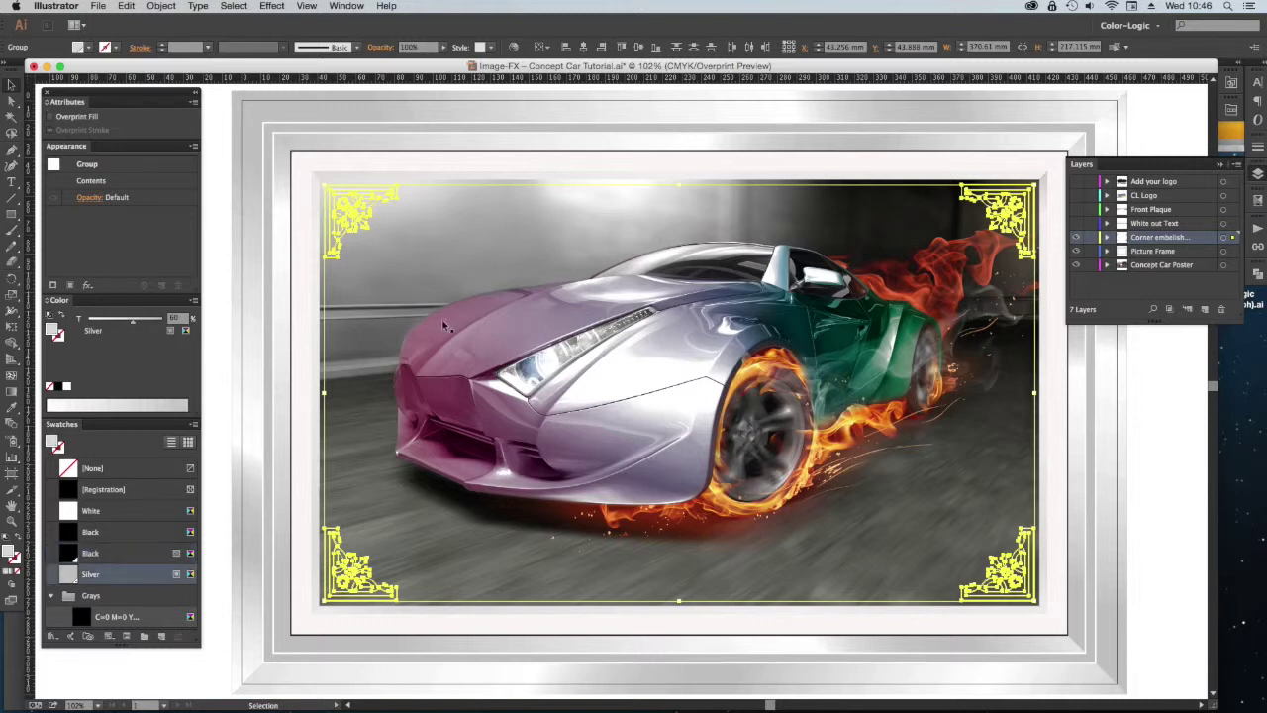
pyautogui.click(286, 297)
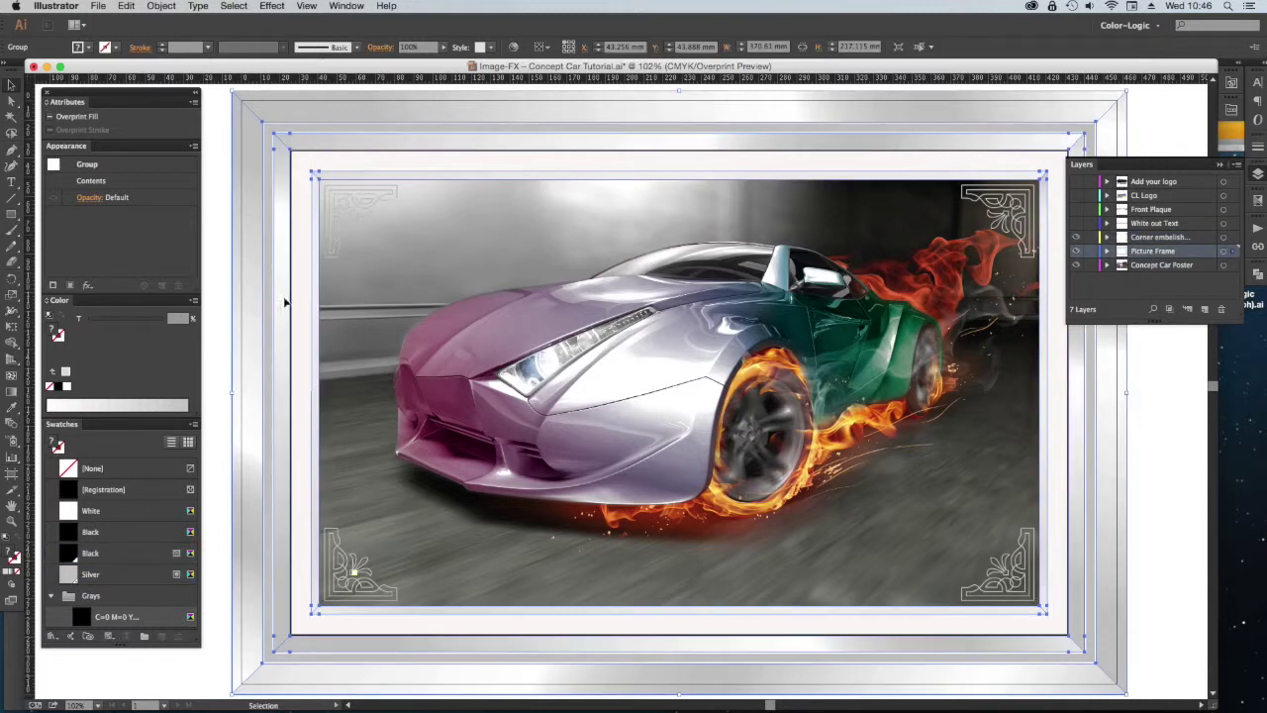
pyautogui.click(222, 242)
# - Nudge the silver copy of the upper-left corner embellishment slightly left and up so it is offset from the dark copy beneath
pyautogui.press('z')
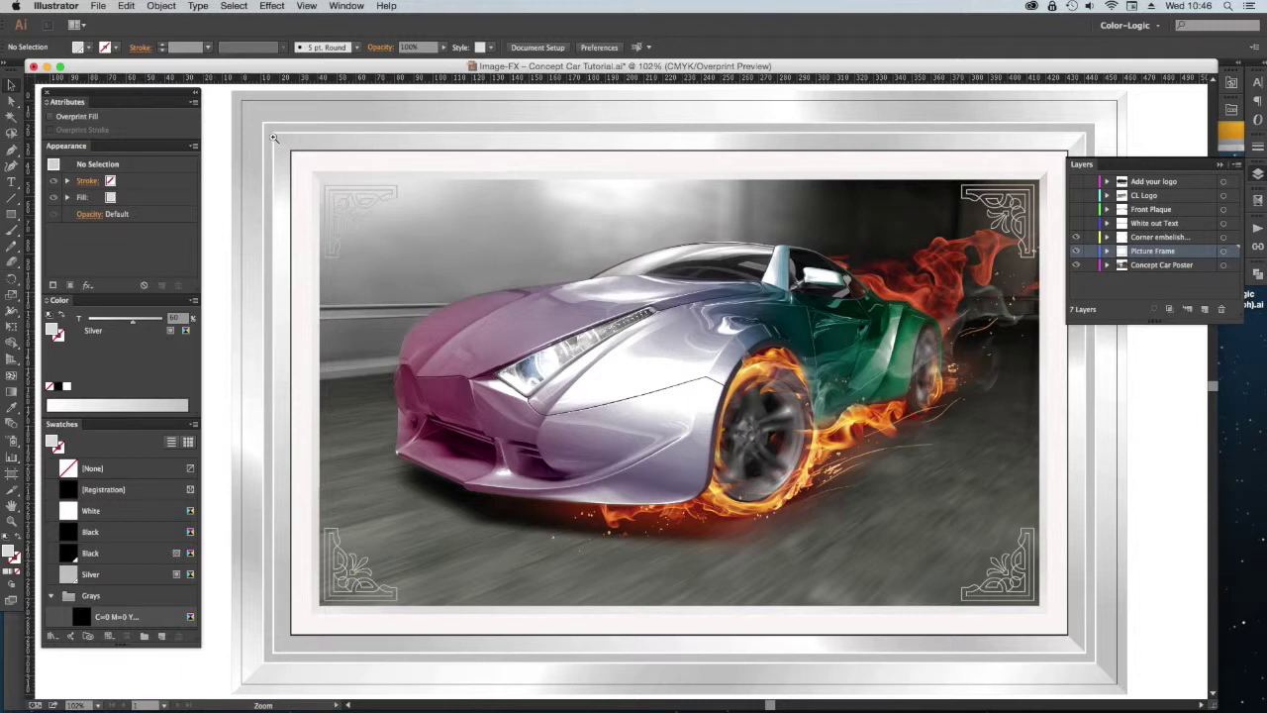
pyautogui.moveTo(272, 134); pyautogui.dragTo(439, 330)
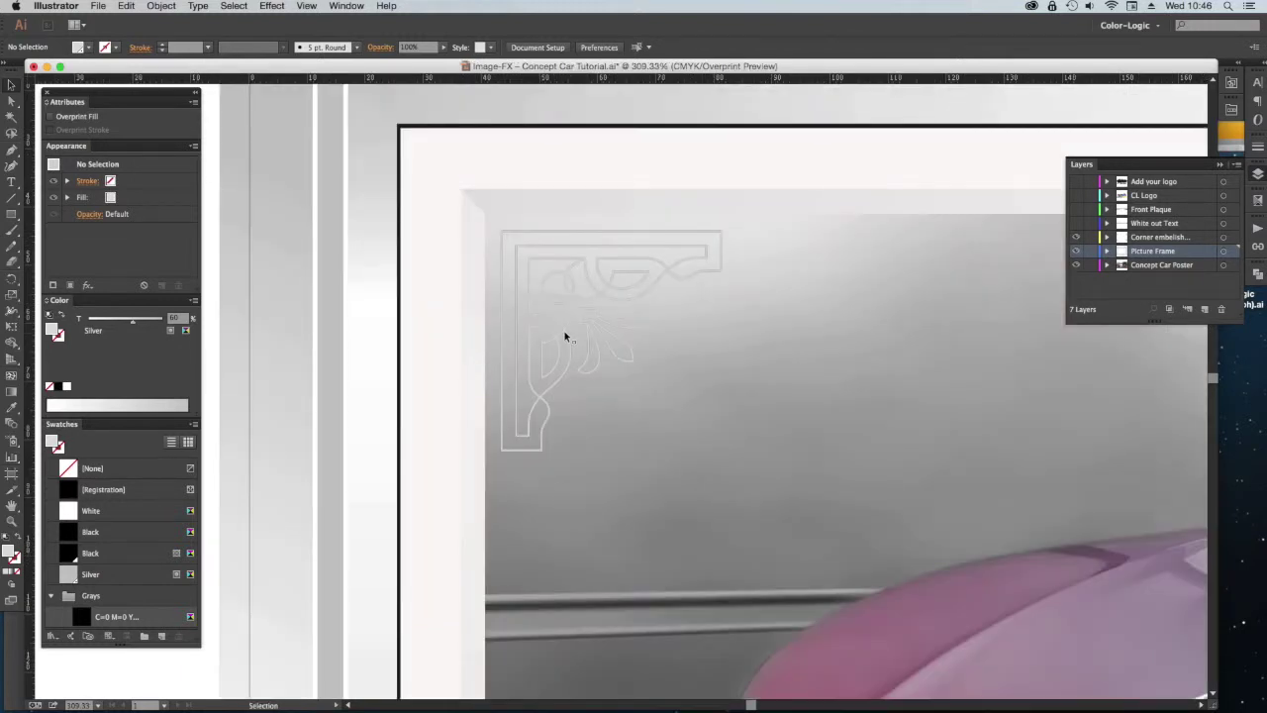
pyautogui.click(565, 338)
pyautogui.hotkey('ctrl', 'shift', 'a')
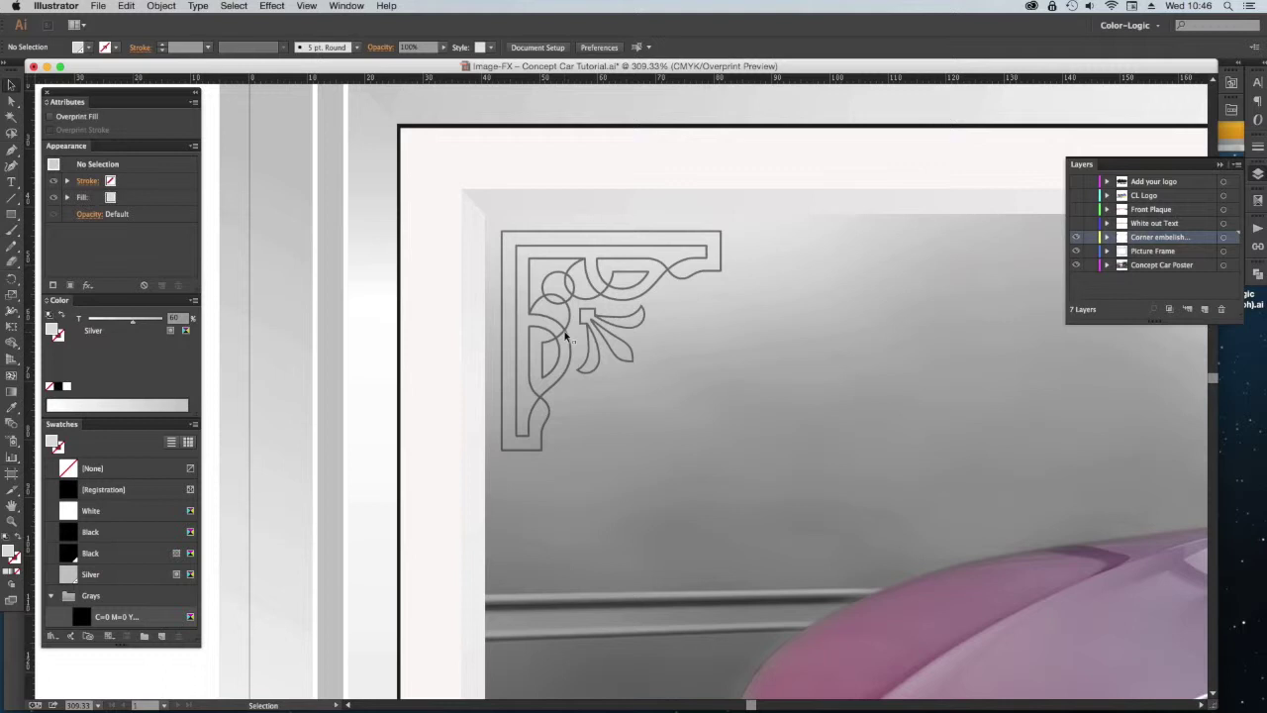
pyautogui.click(566, 337)
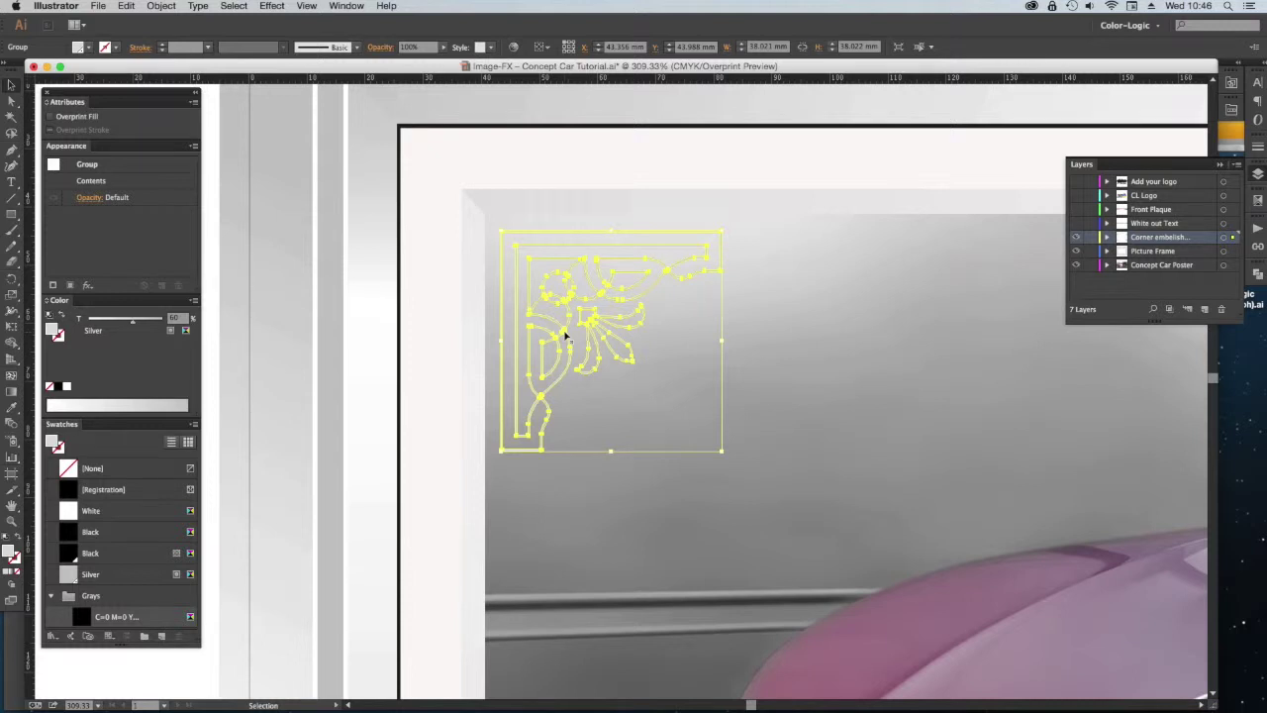
pyautogui.press('Left')
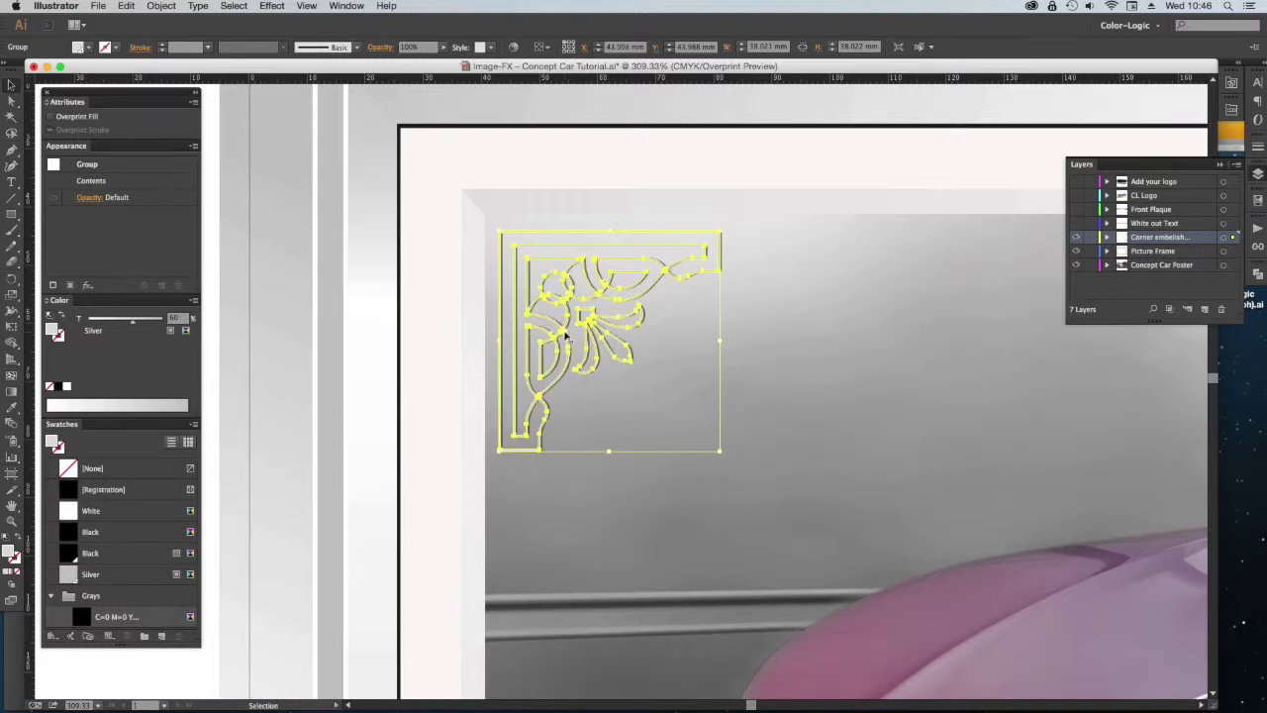
pyautogui.press('Up')
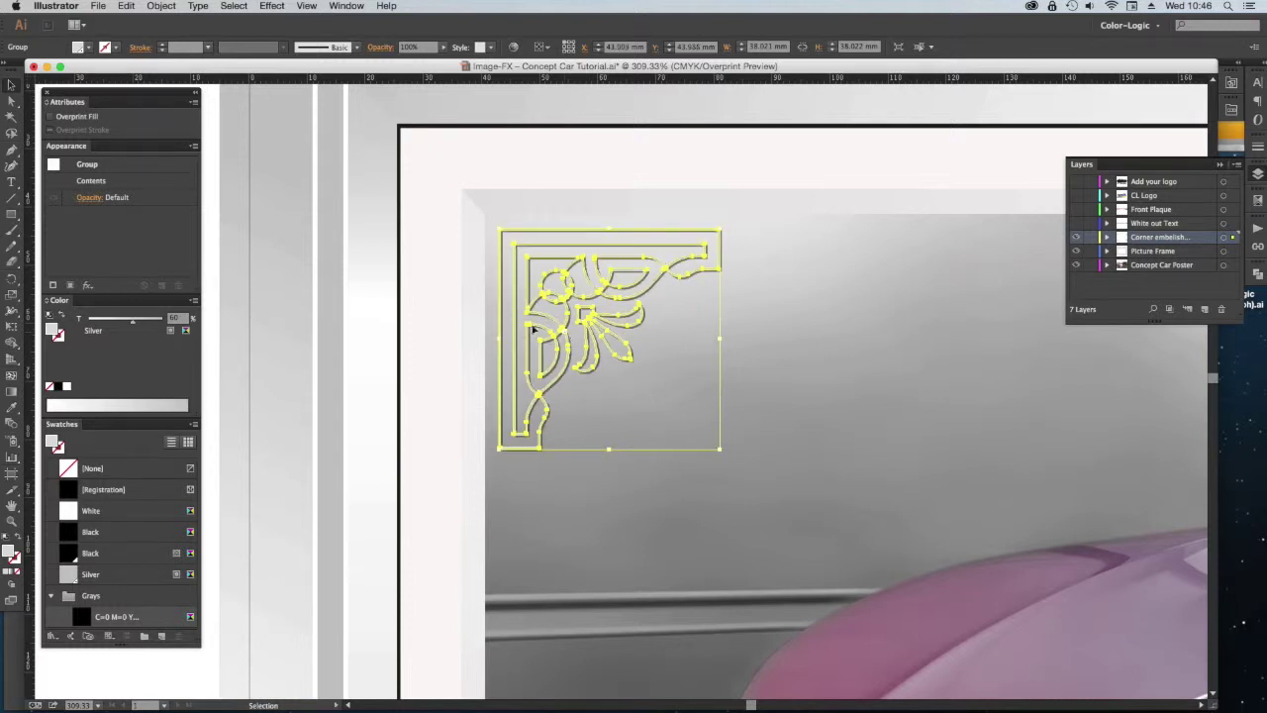
pyautogui.click(749, 427)
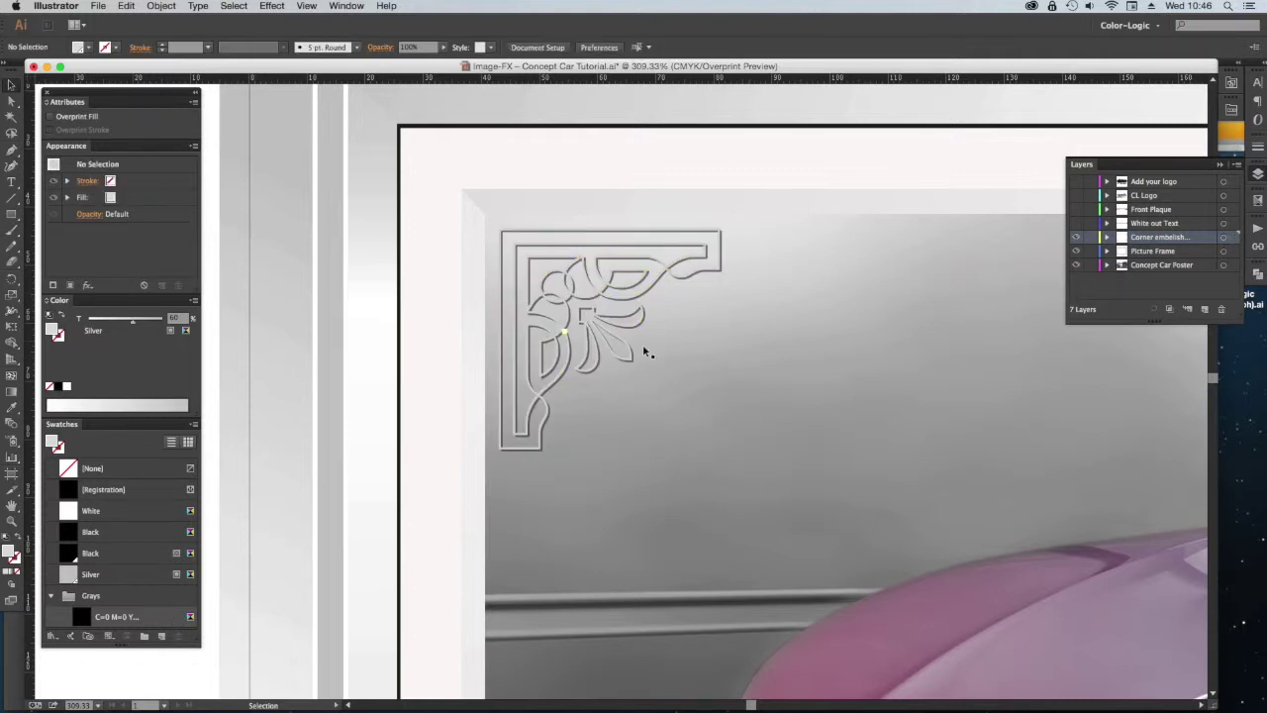
# - Nudge the silver copy of the upper-right corner embellishment slightly up and to the right
pyautogui.press('z')
pyautogui.keyDown('alt'); pyautogui.click(833, 402); pyautogui.keyUp('alt')
pyautogui.keyDown('alt'); pyautogui.click(833, 402); pyautogui.keyUp('alt')
pyautogui.moveTo(960, 384); pyautogui.dragTo(833, 380)
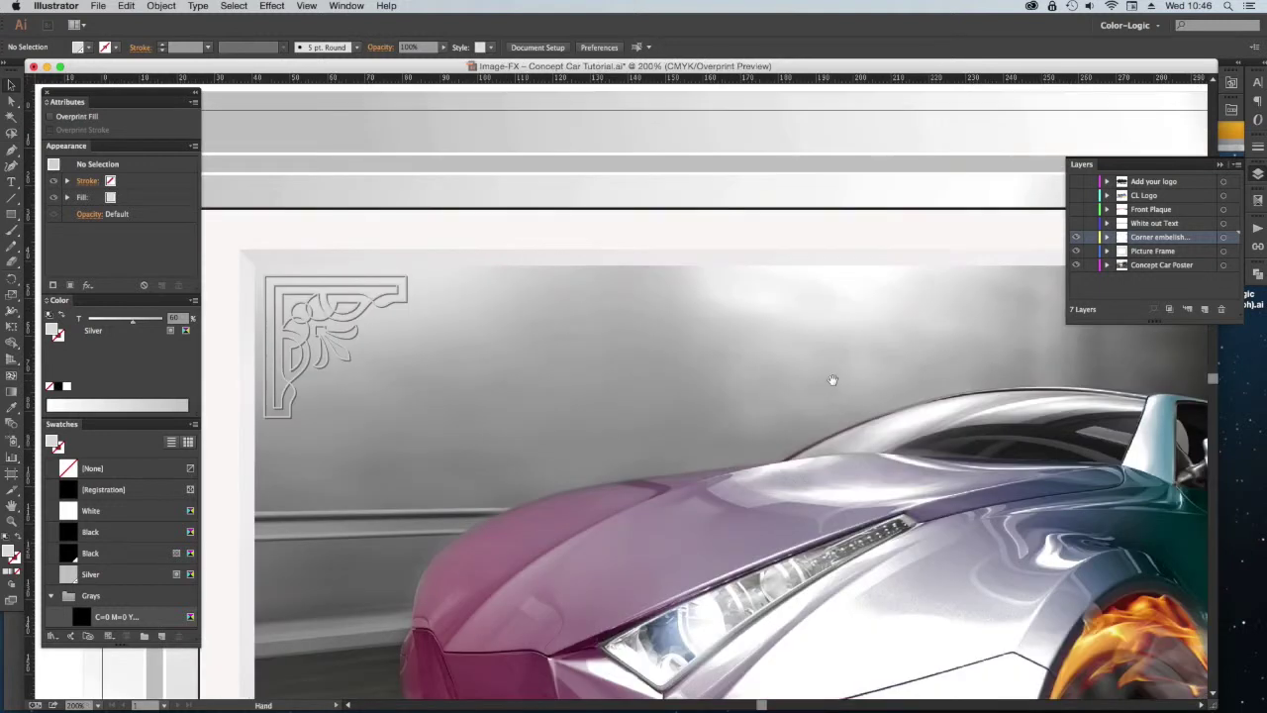
pyautogui.moveTo(905, 394); pyautogui.dragTo(473, 379)
pyautogui.moveTo(786, 366); pyautogui.dragTo(458, 379)
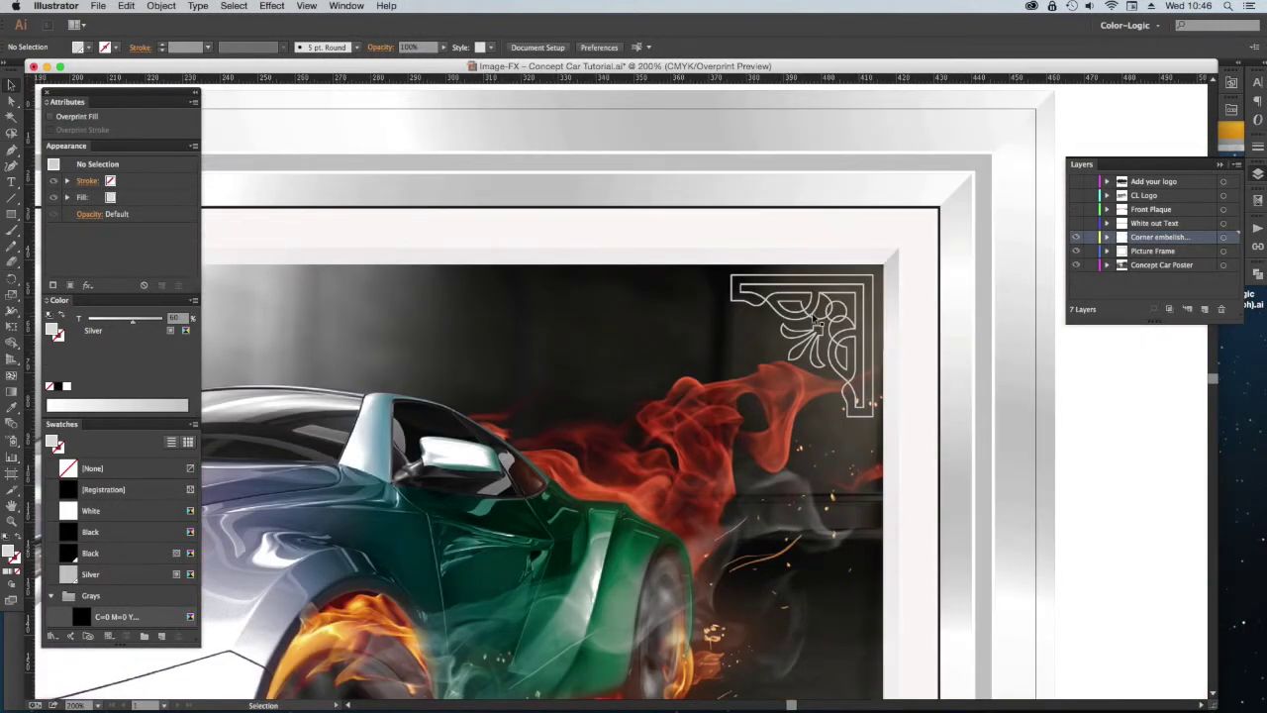
pyautogui.click(816, 322)
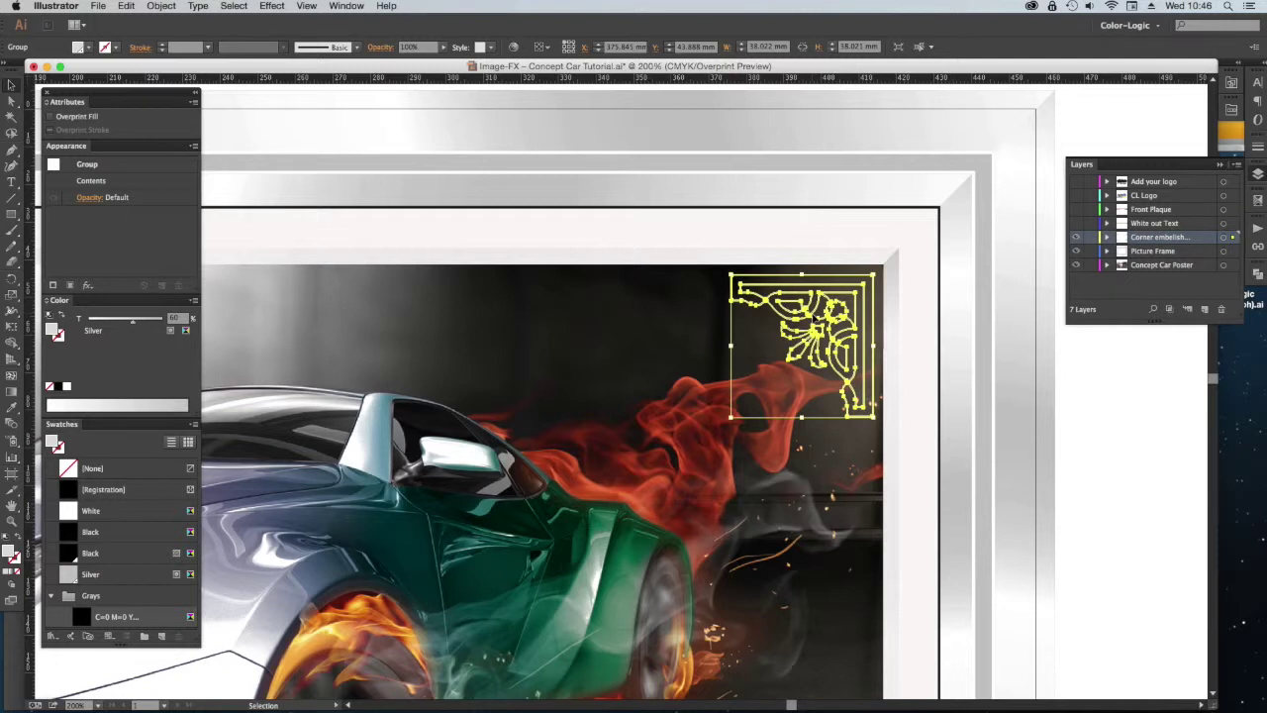
pyautogui.press('Up')
pyautogui.press('Right')
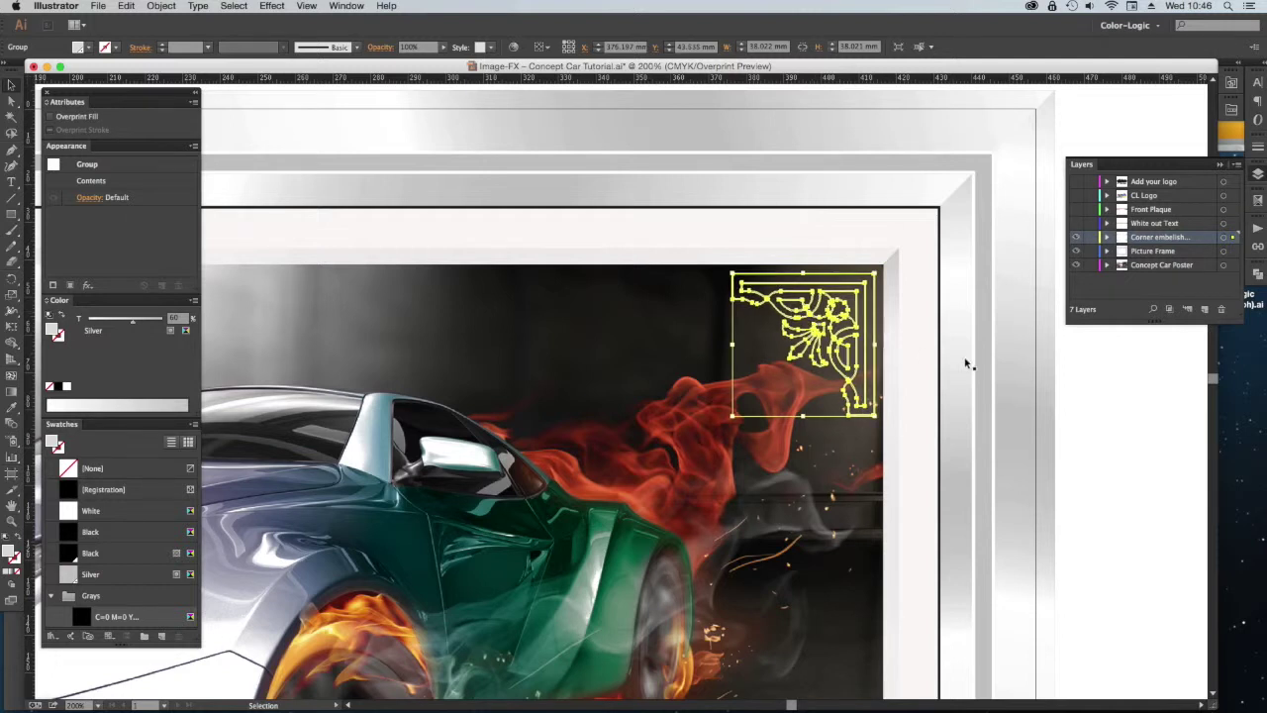
pyautogui.click(1114, 411)
# - Nudge the silver copy of the lower-right corner embellishment slightly to the left
pyautogui.scroll(-15, 839, 570)
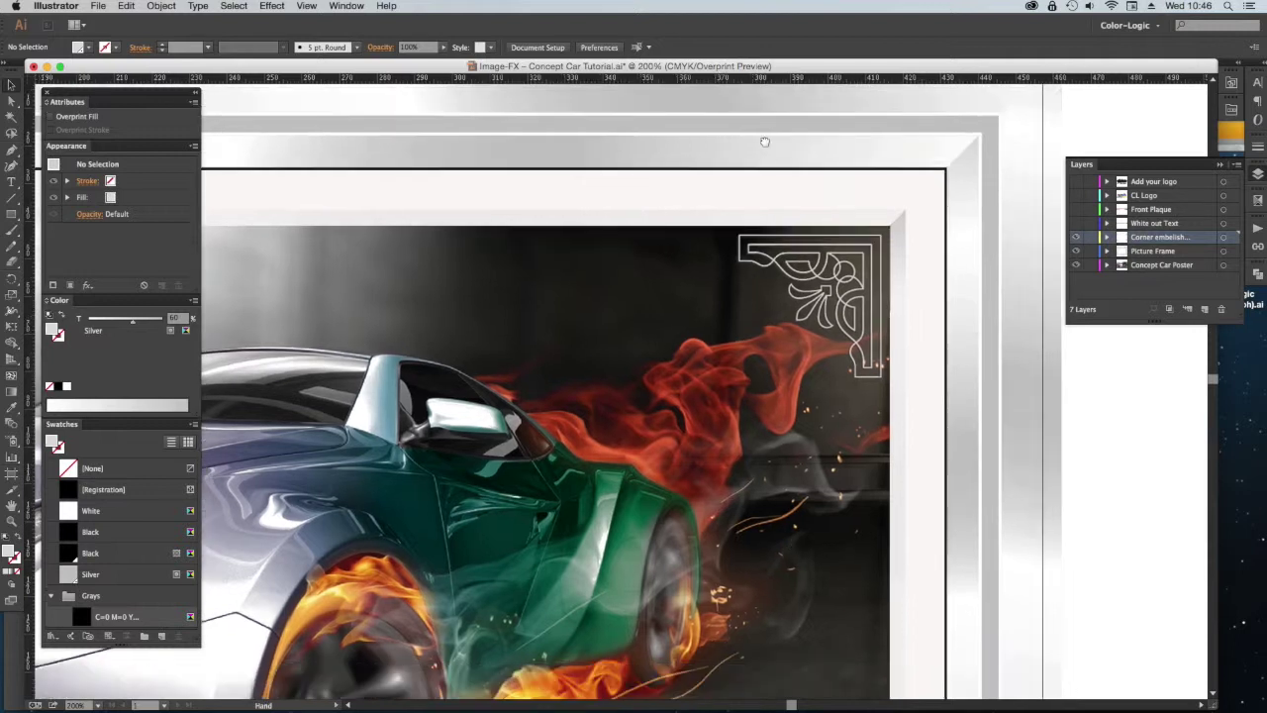
pyautogui.click(796, 453)
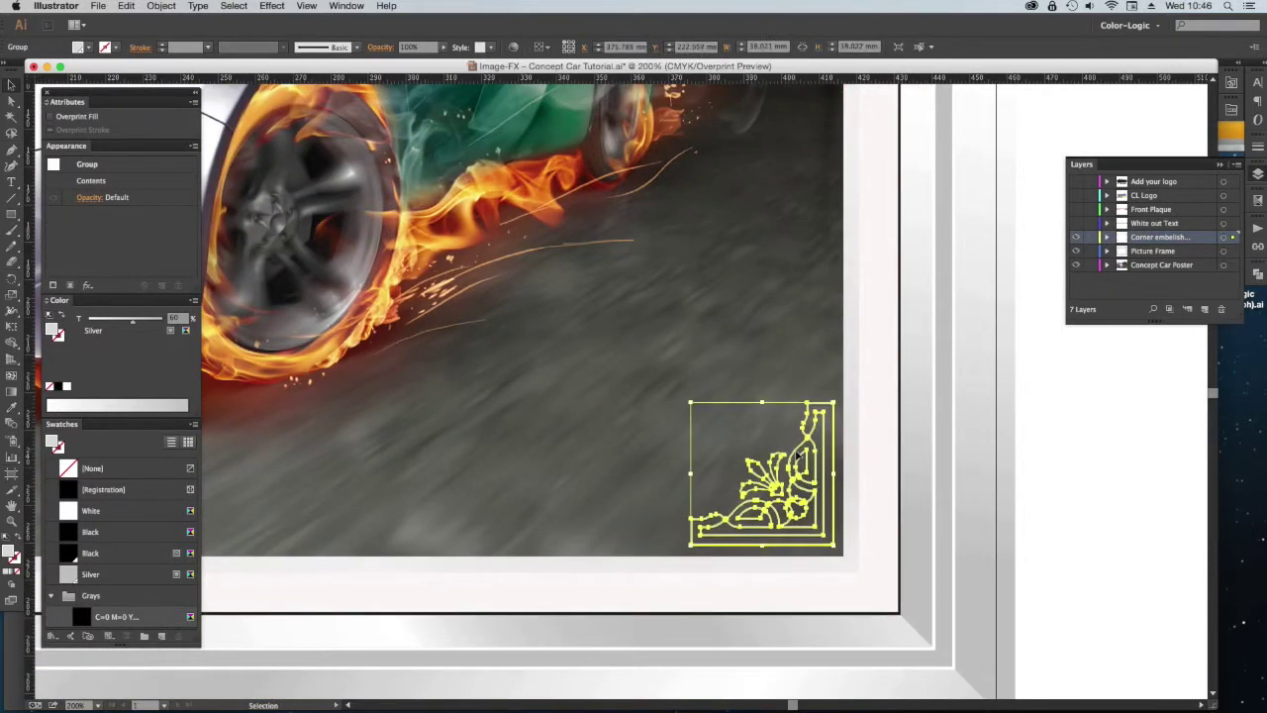
pyautogui.moveTo(798, 454); pyautogui.dragTo(797, 454)
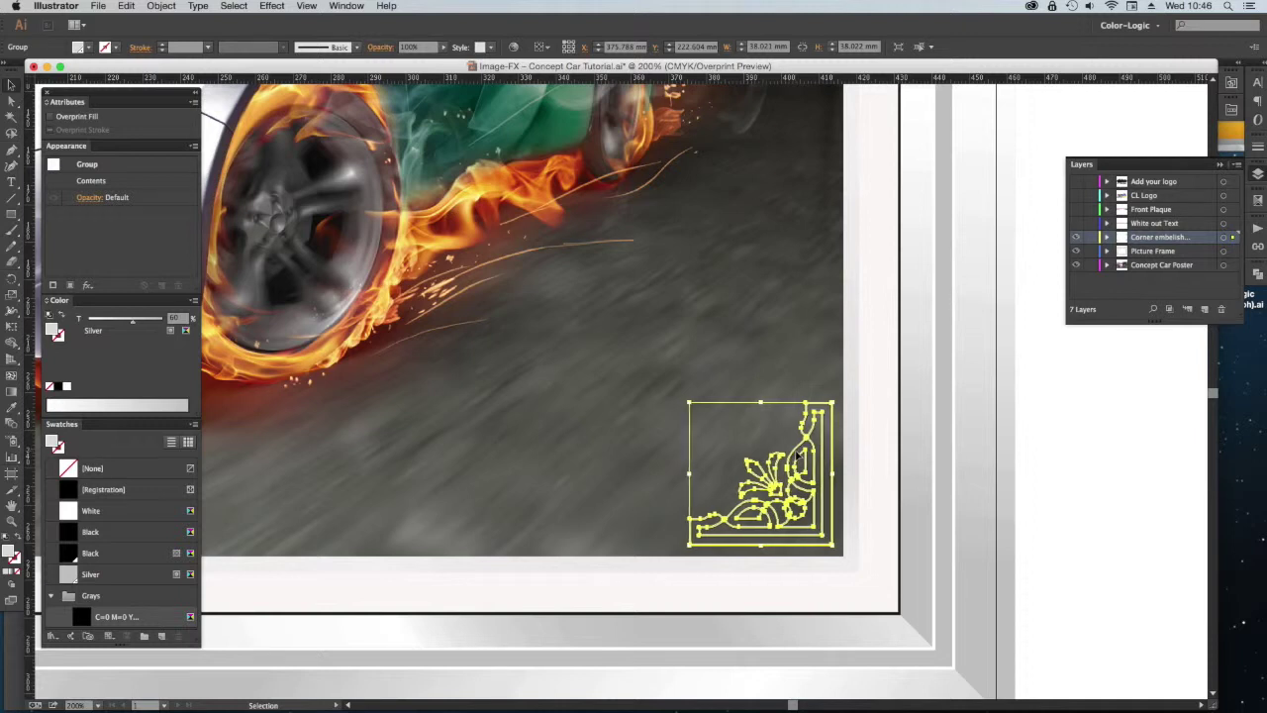
pyautogui.click(1063, 482)
# - Adjust the offset of the upper-right corner embellishment by nudging its silver copy back to the left
pyautogui.scroll(10, 823, 295)
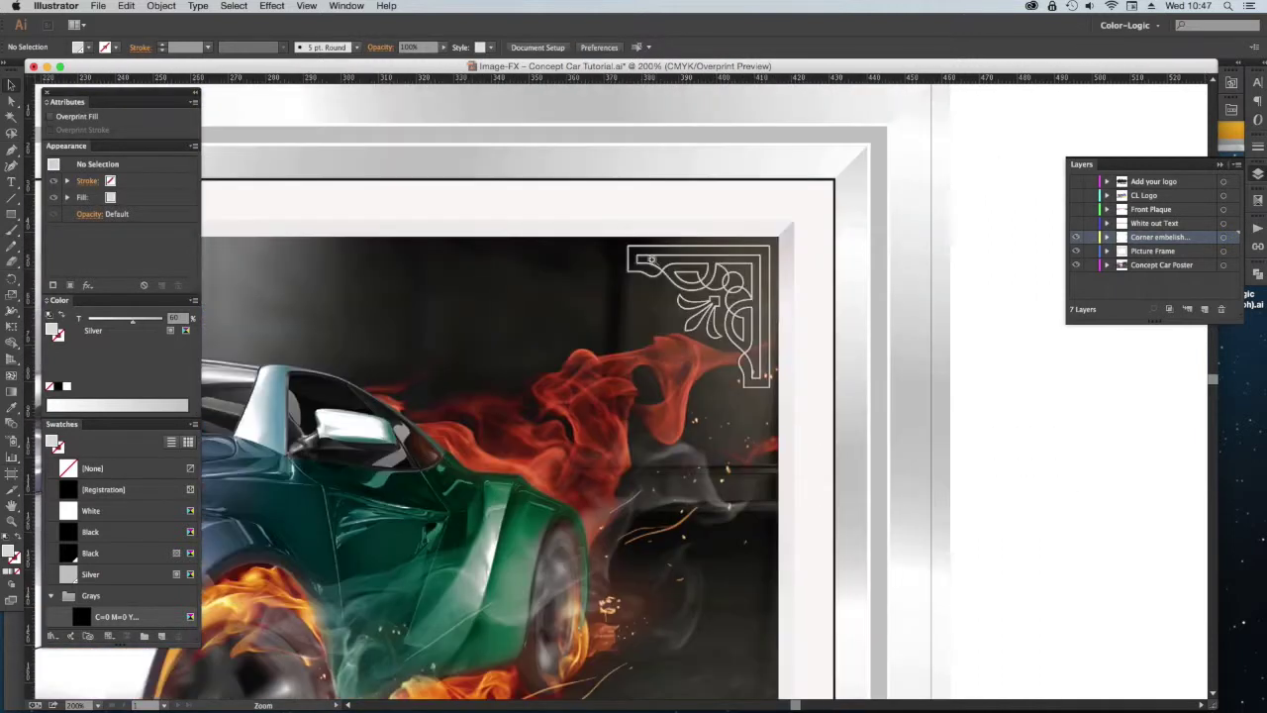
pyautogui.moveTo(616, 198); pyautogui.dragTo(848, 437)
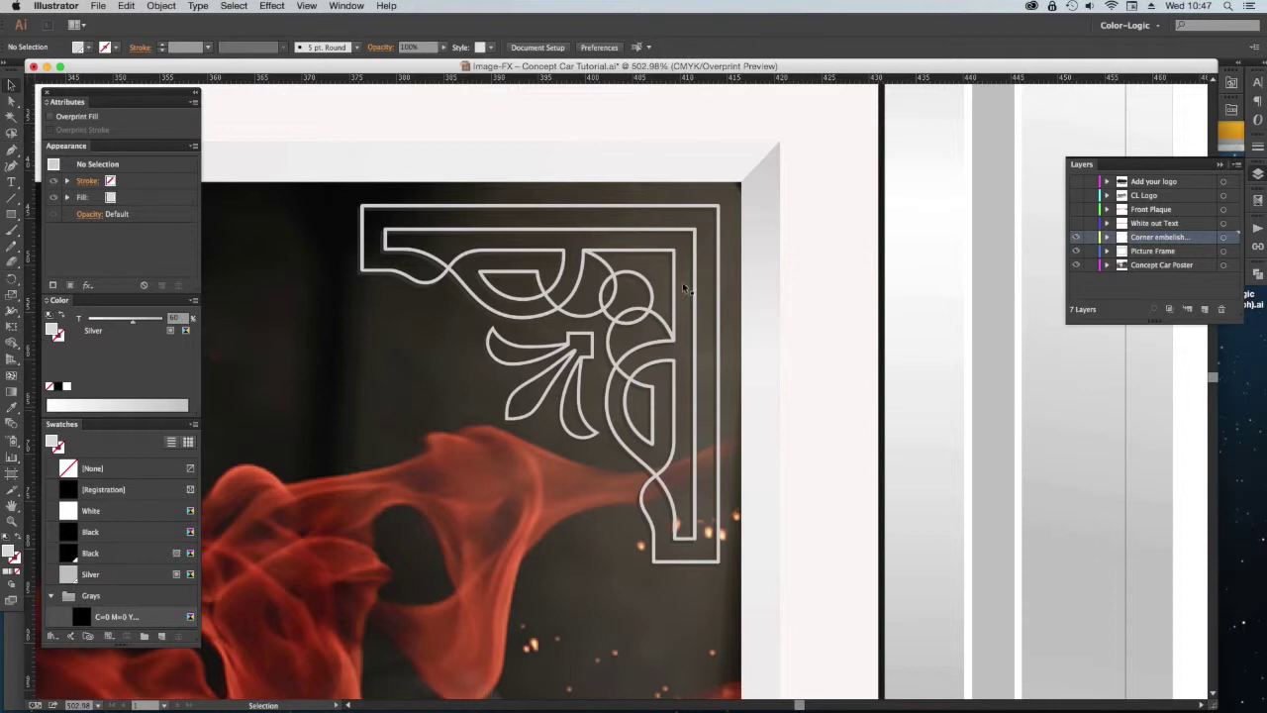
pyautogui.click(690, 235)
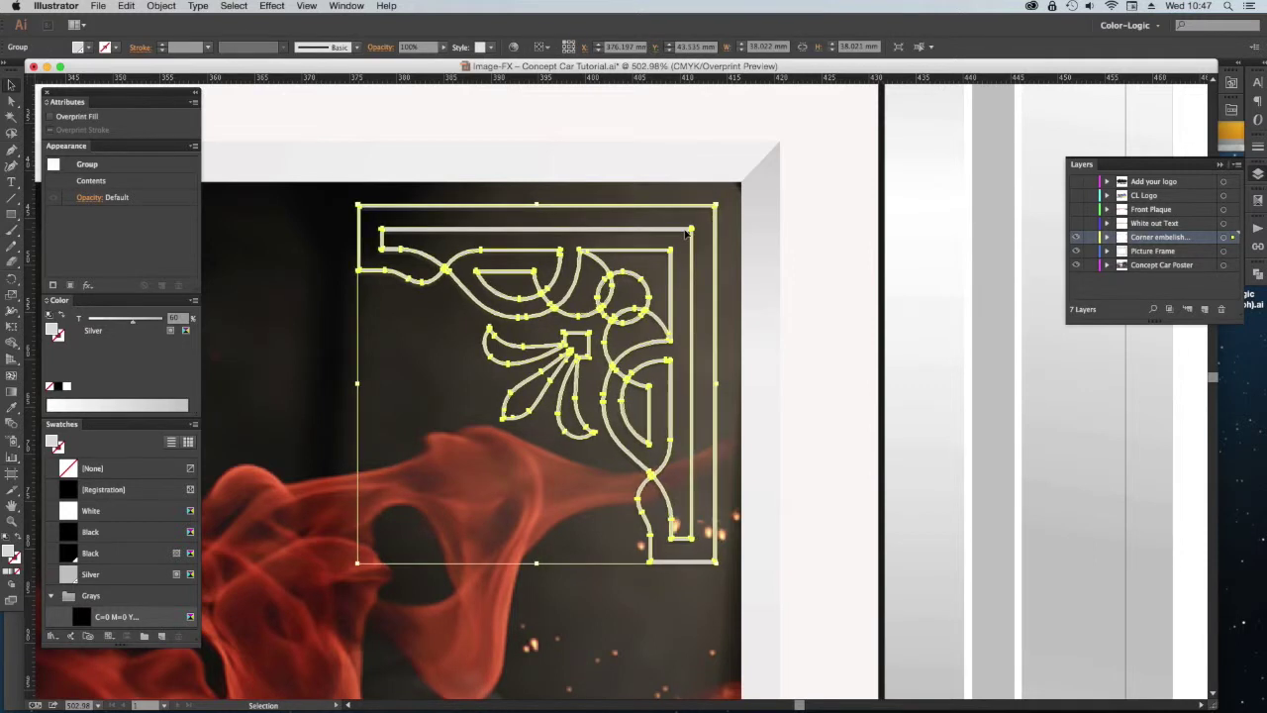
pyautogui.click(1197, 503)
# - Nudge the silver copy of the lower-left corner embellishment slightly right and up, and inspect its offset from the dark copy
pyautogui.press('super+minus')
pyautogui.press('super+minus')
pyautogui.press('super+minus')
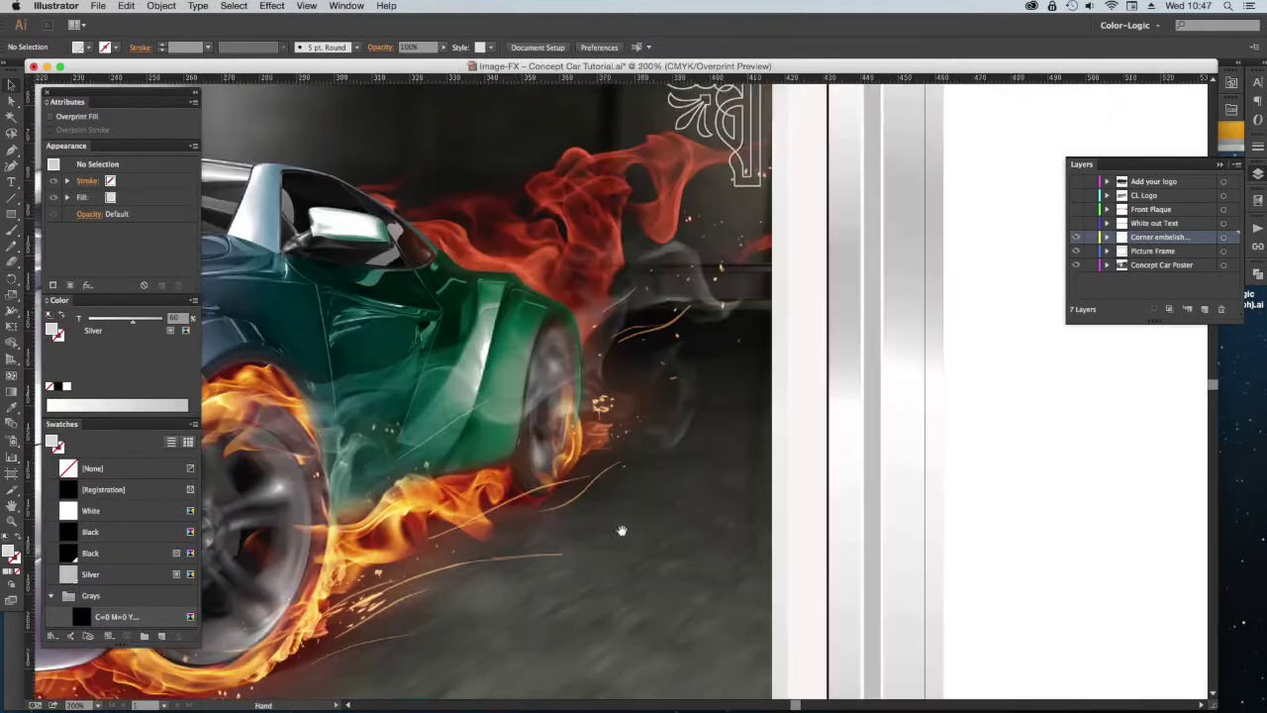
pyautogui.moveTo(621, 531); pyautogui.dragTo(885, 277)
pyautogui.moveTo(590, 515); pyautogui.dragTo(984, 503)
pyautogui.moveTo(514, 489); pyautogui.dragTo(948, 488)
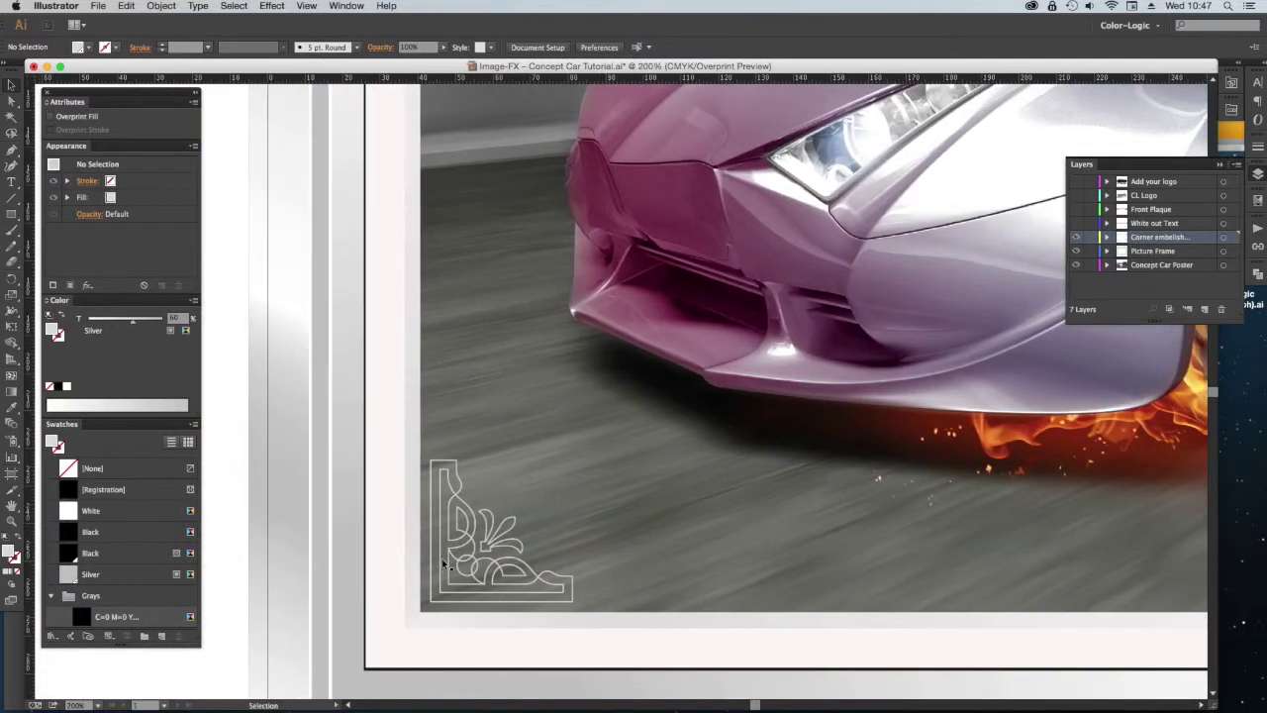
pyautogui.click(466, 533)
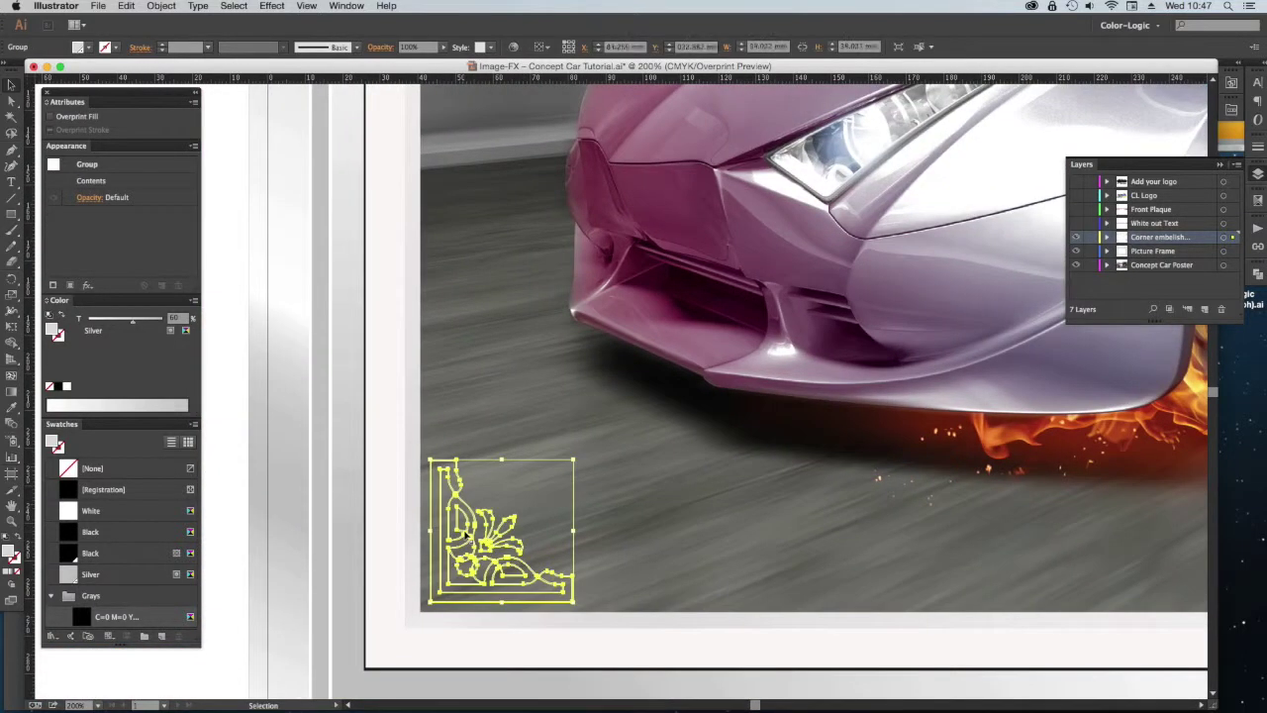
pyautogui.press('Right')
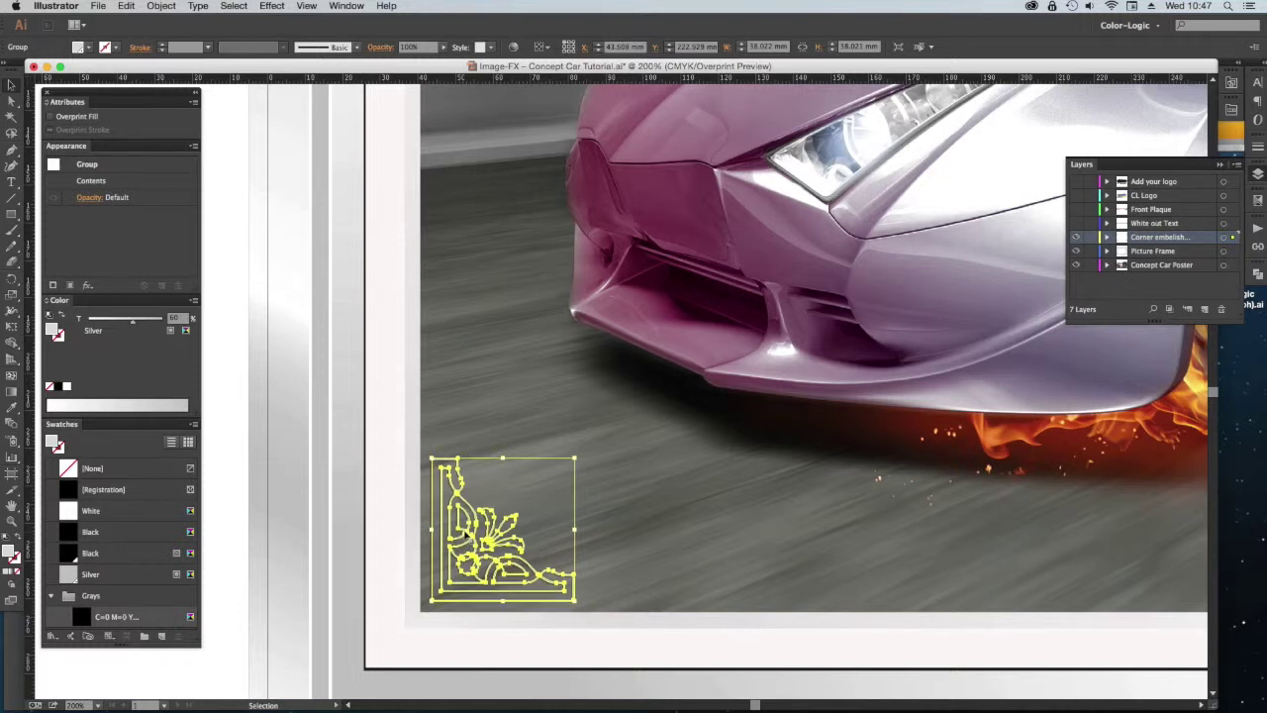
pyautogui.click(216, 625)
pyautogui.moveTo(388, 427); pyautogui.dragTo(655, 638)
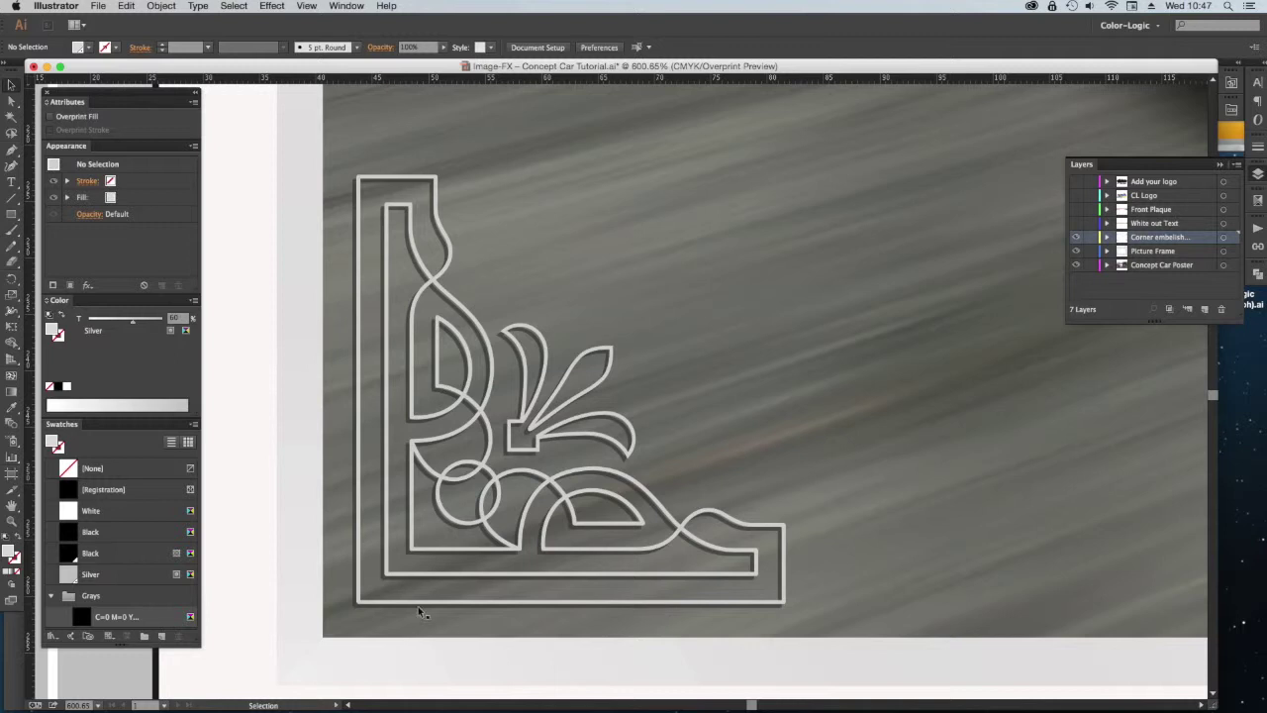
# - Nudge the silver copy of the upper-right corner embellishment slightly down
pyautogui.keyDown('alt'); pyautogui.keyDown('super'); pyautogui.click(692, 283); pyautogui.keyUp('super'); pyautogui.keyUp('alt')
pyautogui.keyDown('alt'); pyautogui.keyDown('super'); pyautogui.click(693, 284); pyautogui.keyUp('super'); pyautogui.keyUp('alt')
pyautogui.moveTo(880, 382); pyautogui.dragTo(484, 257)
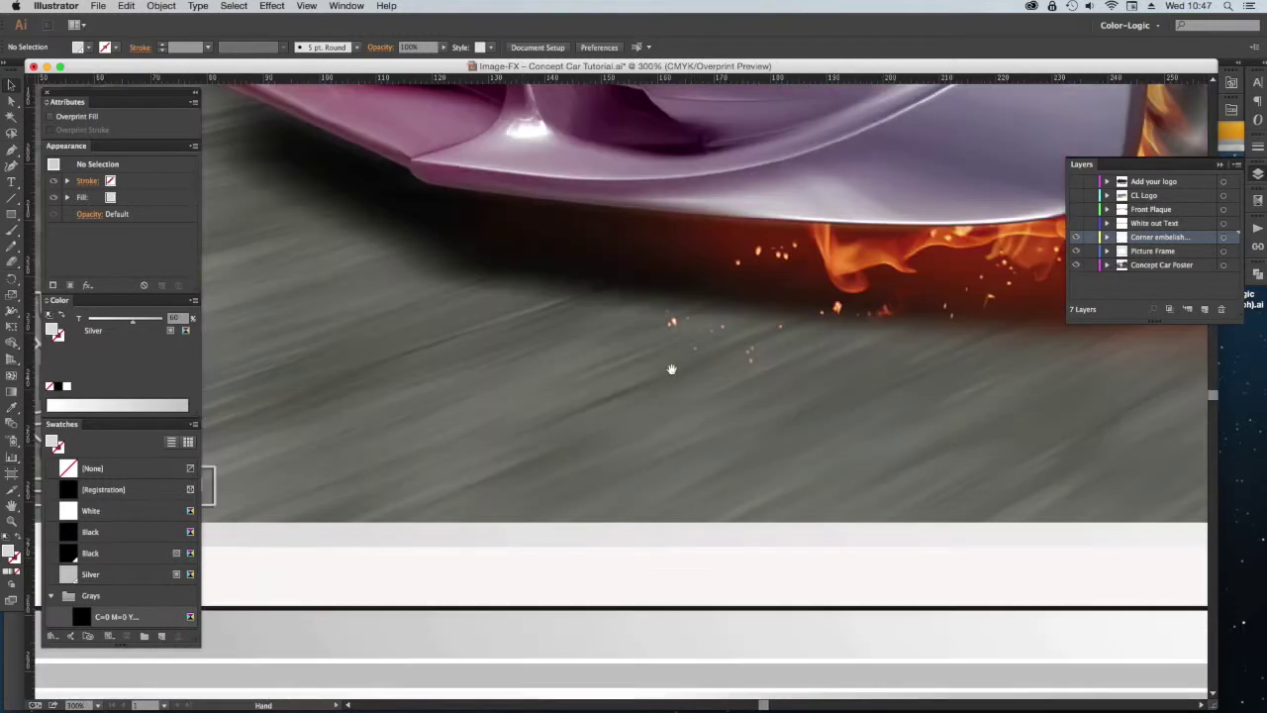
pyautogui.moveTo(950, 436); pyautogui.dragTo(385, 330)
pyautogui.moveTo(1175, 397); pyautogui.dragTo(749, 447)
pyautogui.moveTo(838, 216); pyautogui.dragTo(1035, 508)
pyautogui.scroll(10, 871, 208)
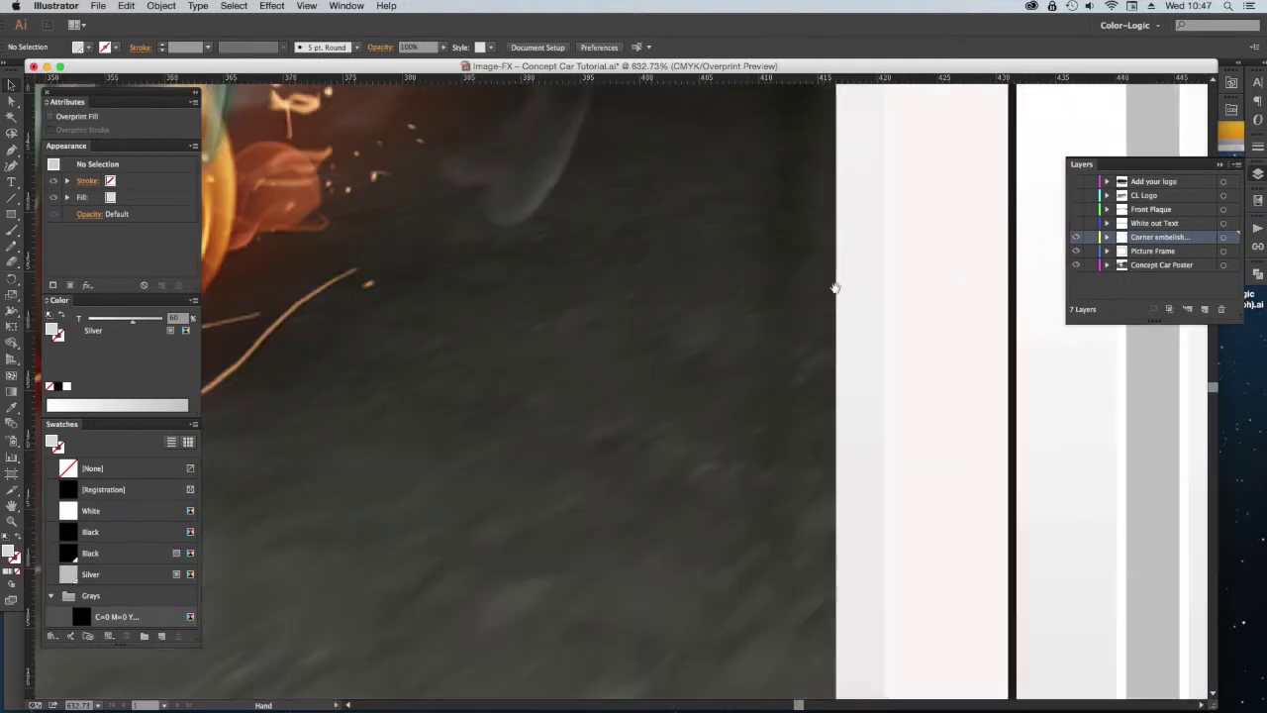
pyautogui.moveTo(834, 283); pyautogui.dragTo(798, 582)
pyautogui.scroll(5, 797, 582)
pyautogui.scroll(5, 525, 284)
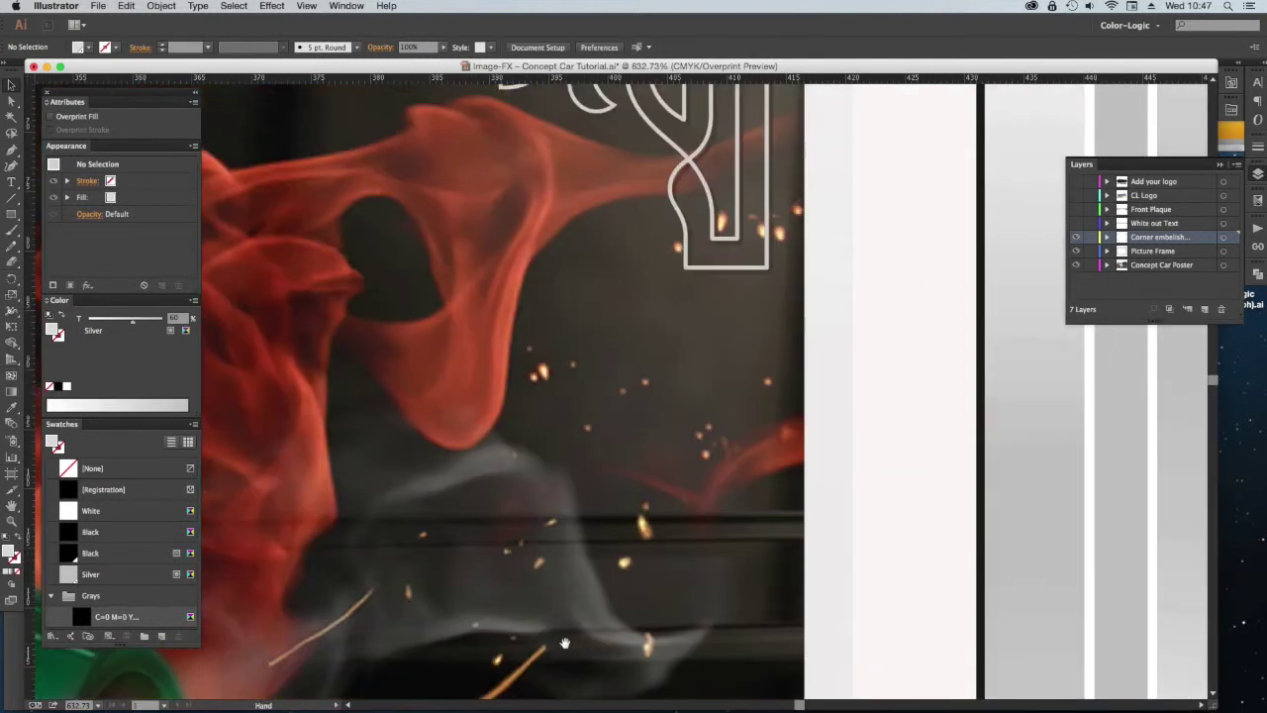
pyautogui.scroll(8, 525, 284)
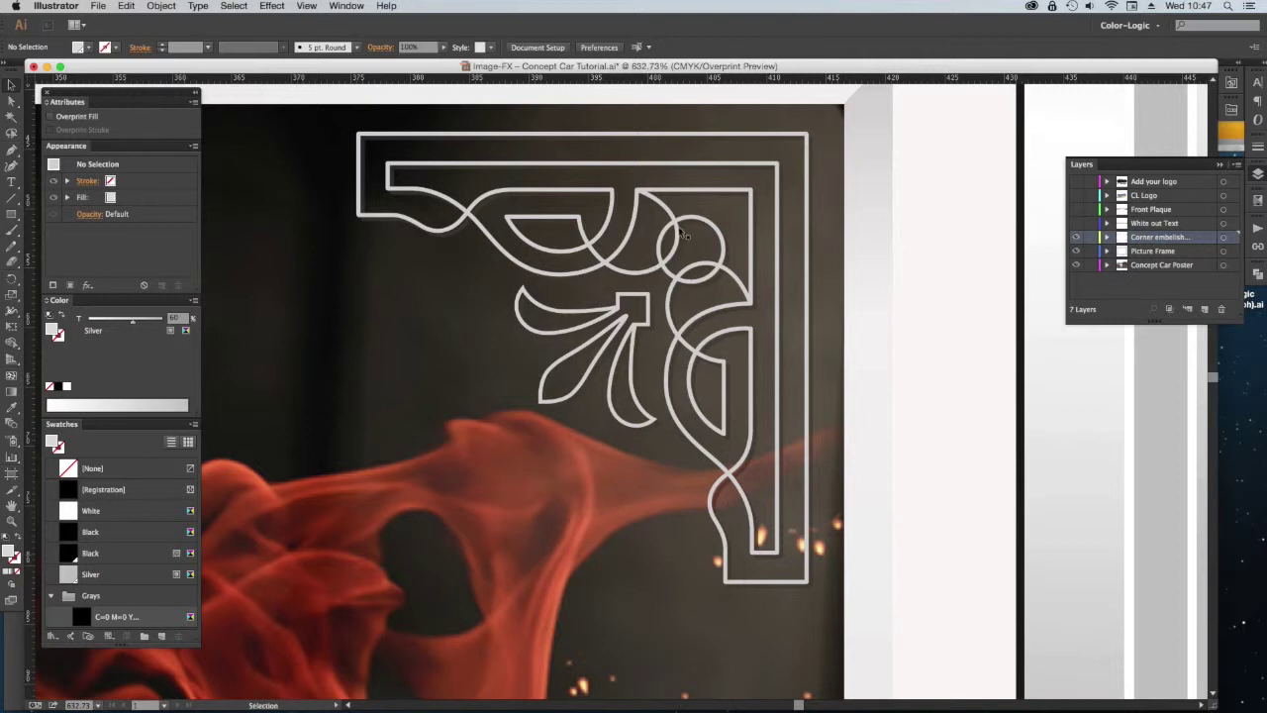
pyautogui.click(699, 168)
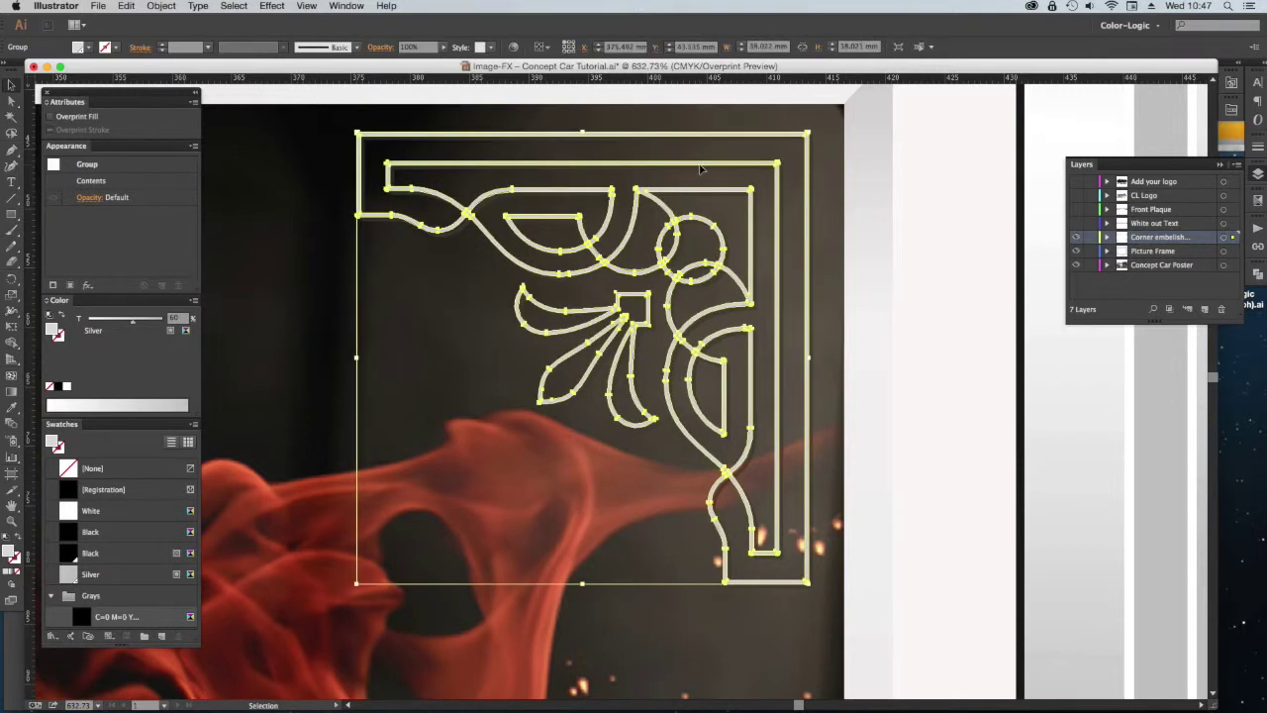
pyautogui.press('Down')
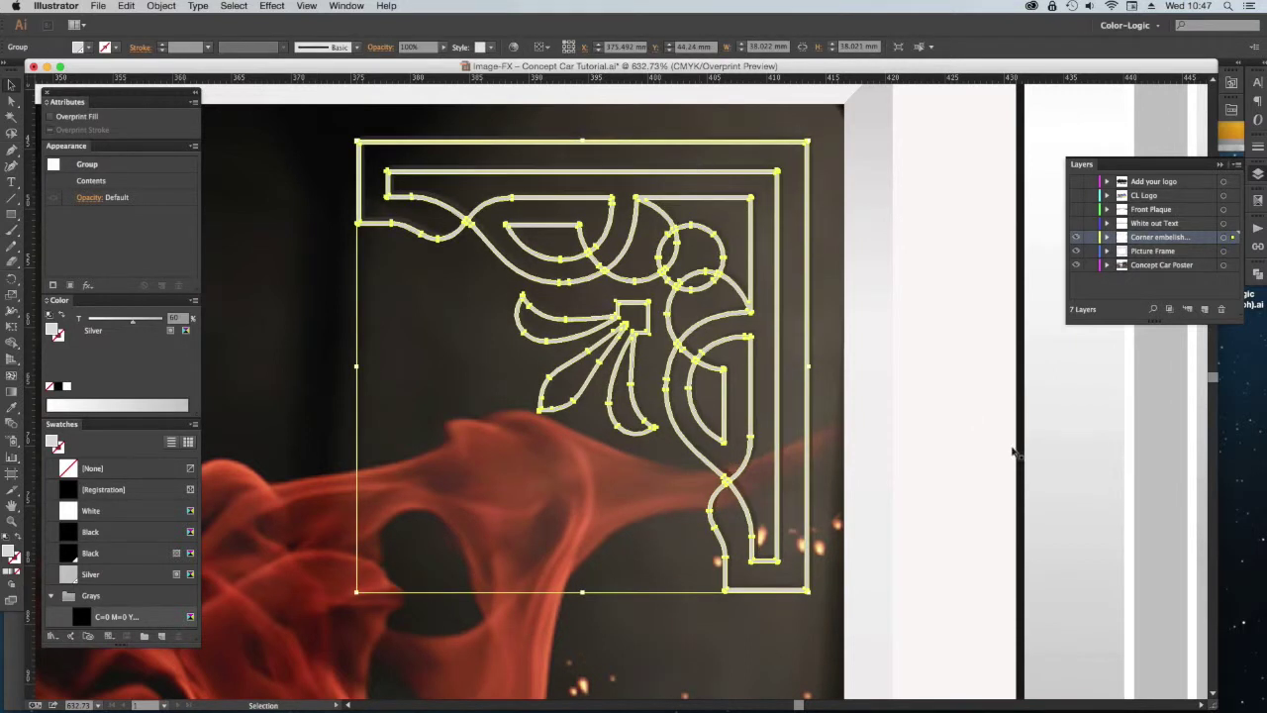
# - Nudge the silver copy of the upper-left corner embellishment slightly right and down, and inspect its offset from the dark copy
pyautogui.click(1169, 549)
pyautogui.moveTo(808, 279); pyautogui.dragTo(1027, 291)
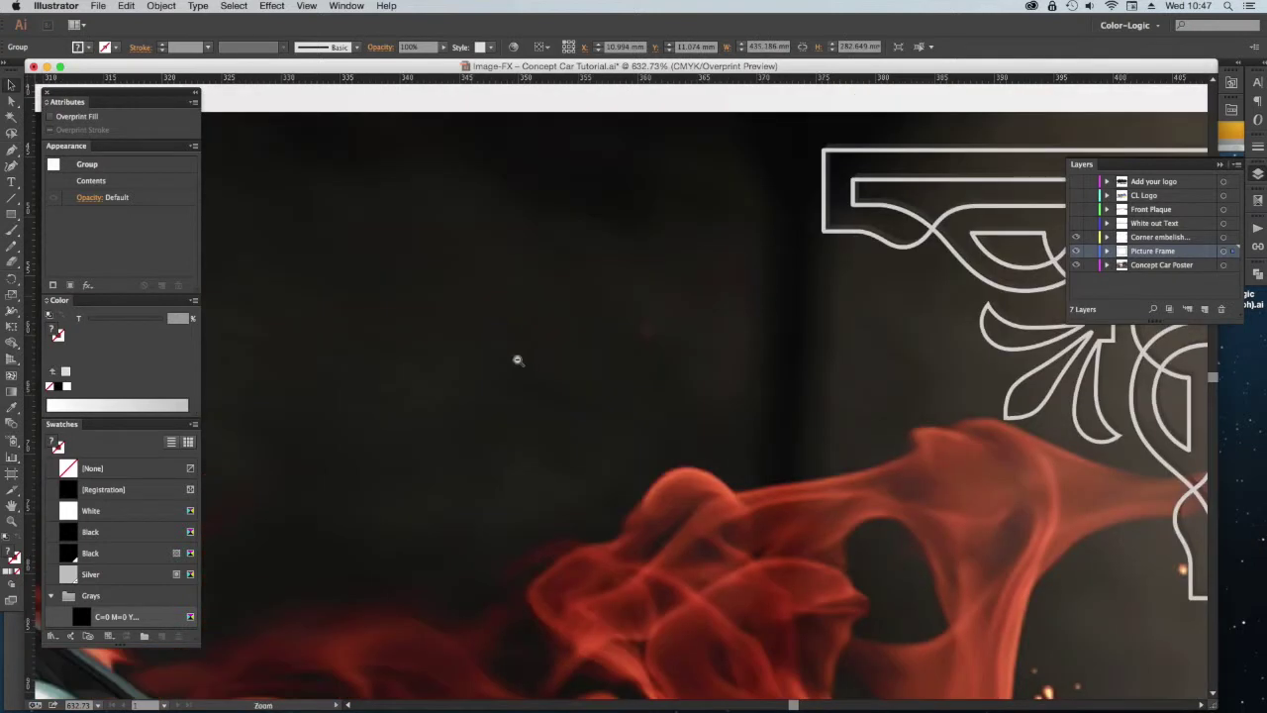
pyautogui.keyDown('alt'); pyautogui.keyDown('super'); pyautogui.click(528, 359); pyautogui.keyUp('super'); pyautogui.keyUp('alt')
pyautogui.keyDown('alt'); pyautogui.keyDown('super'); pyautogui.click(531, 359); pyautogui.keyUp('super'); pyautogui.keyUp('alt')
pyautogui.keyDown('alt'); pyautogui.keyDown('super'); pyautogui.click(534, 359); pyautogui.keyUp('super'); pyautogui.keyUp('alt')
pyautogui.keyDown('alt'); pyautogui.keyDown('super'); pyautogui.click(583, 379); pyautogui.keyUp('super'); pyautogui.keyUp('alt')
pyautogui.moveTo(461, 403); pyautogui.dragTo(1020, 318)
pyautogui.moveTo(466, 425); pyautogui.dragTo(805, 415)
pyautogui.moveTo(406, 180); pyautogui.dragTo(699, 507)
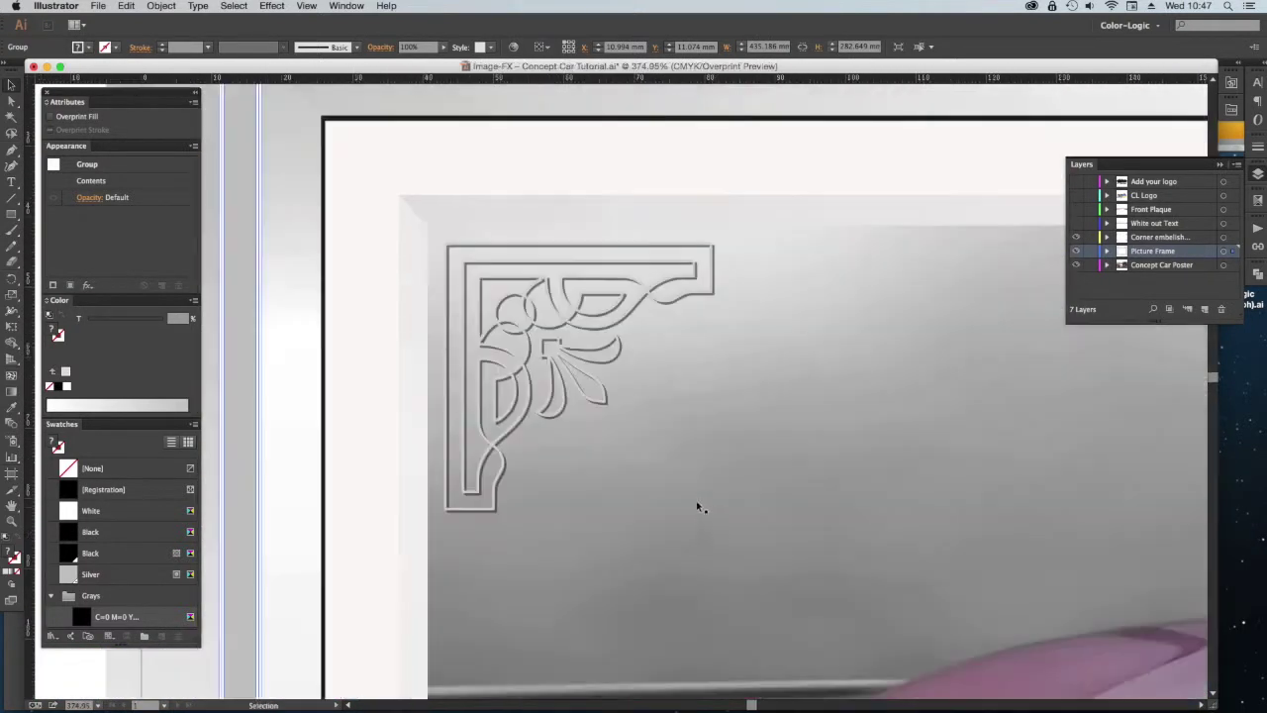
pyautogui.click(531, 285)
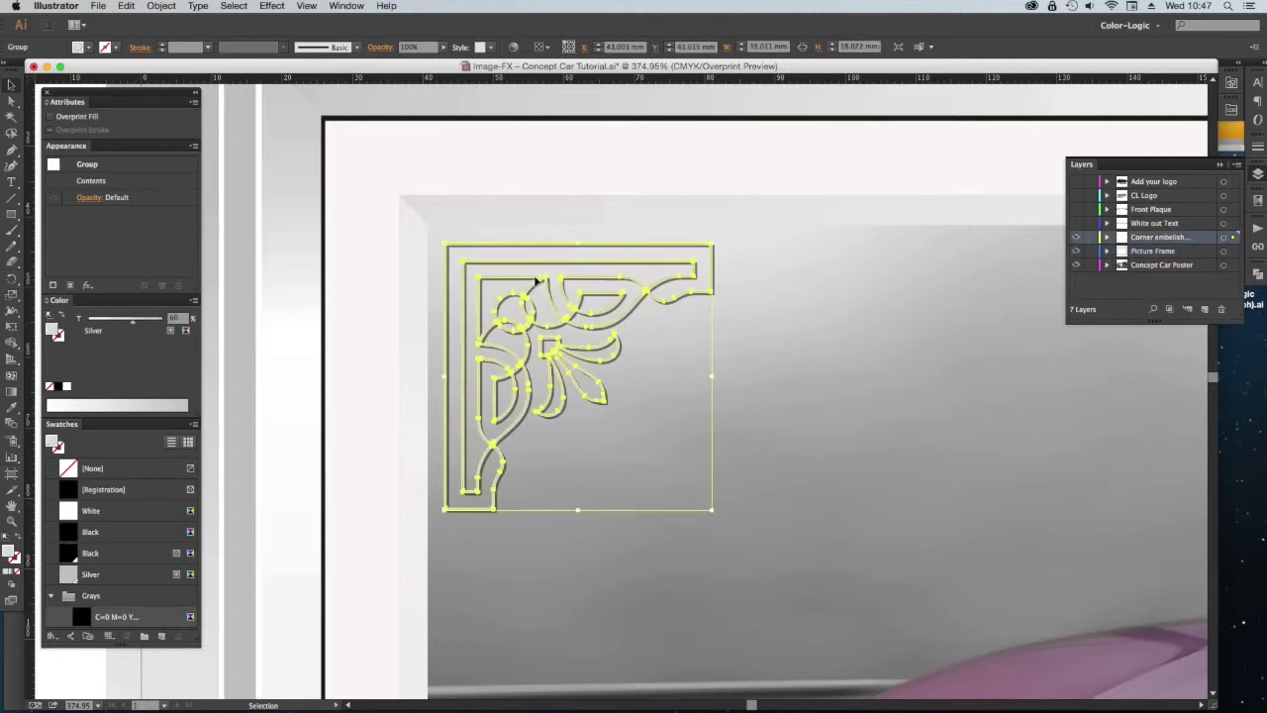
pyautogui.moveTo(535, 283)
pyautogui.mouseDown()
pyautogui.moveTo(546, 297)
pyautogui.moveTo(538, 277)
pyautogui.moveTo(541, 287)
pyautogui.mouseUp()
pyautogui.hscroll(-6, 517, 381)
pyautogui.scroll(1, 517, 381)
pyautogui.click(315, 483)
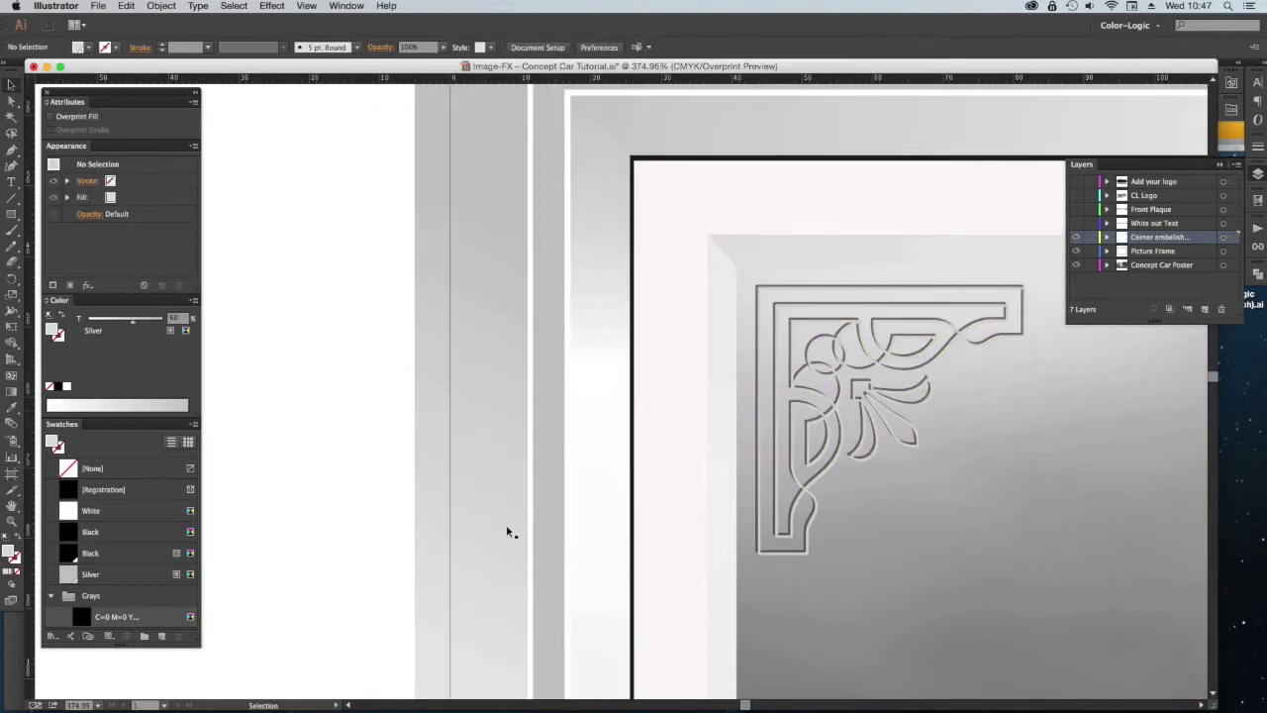
pyautogui.keyDown('alt'); pyautogui.keyDown('super'); pyautogui.click(845, 476); pyautogui.keyUp('super'); pyautogui.keyUp('alt')
pyautogui.moveTo(845, 477); pyautogui.dragTo(711, 353)
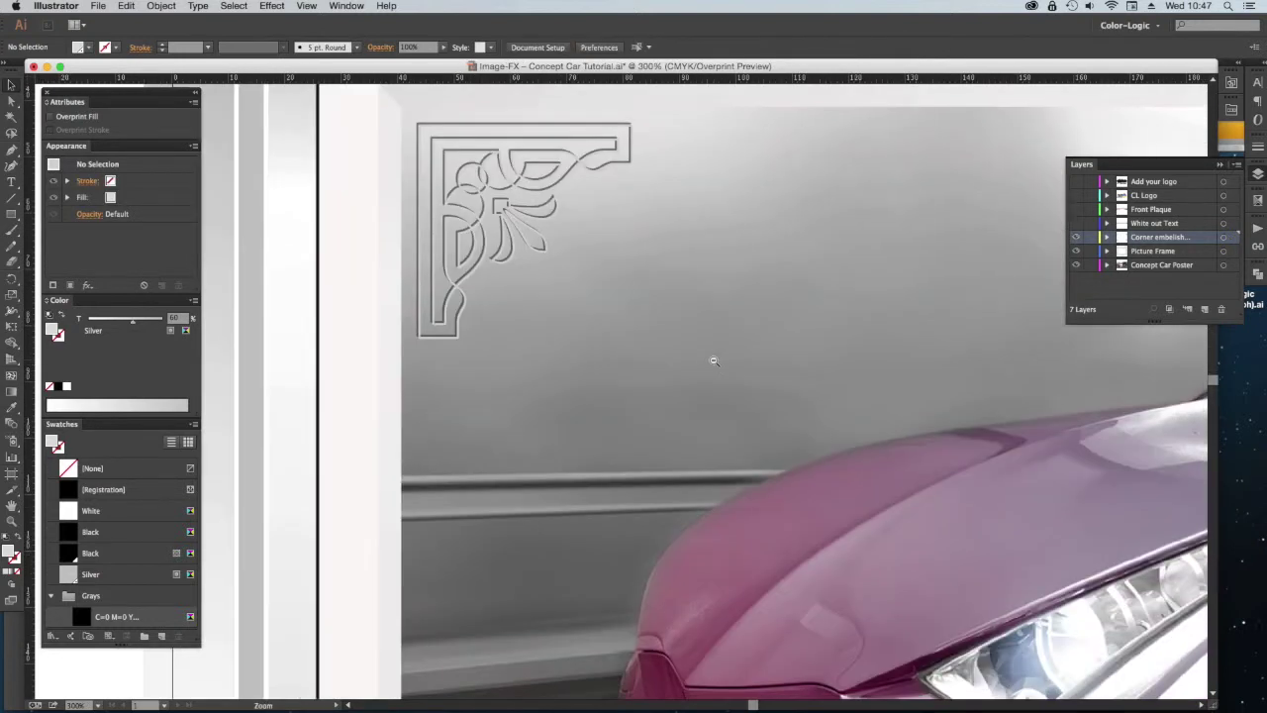
pyautogui.keyDown('alt'); pyautogui.keyDown('super'); pyautogui.click(817, 417); pyautogui.keyUp('super'); pyautogui.keyUp('alt')
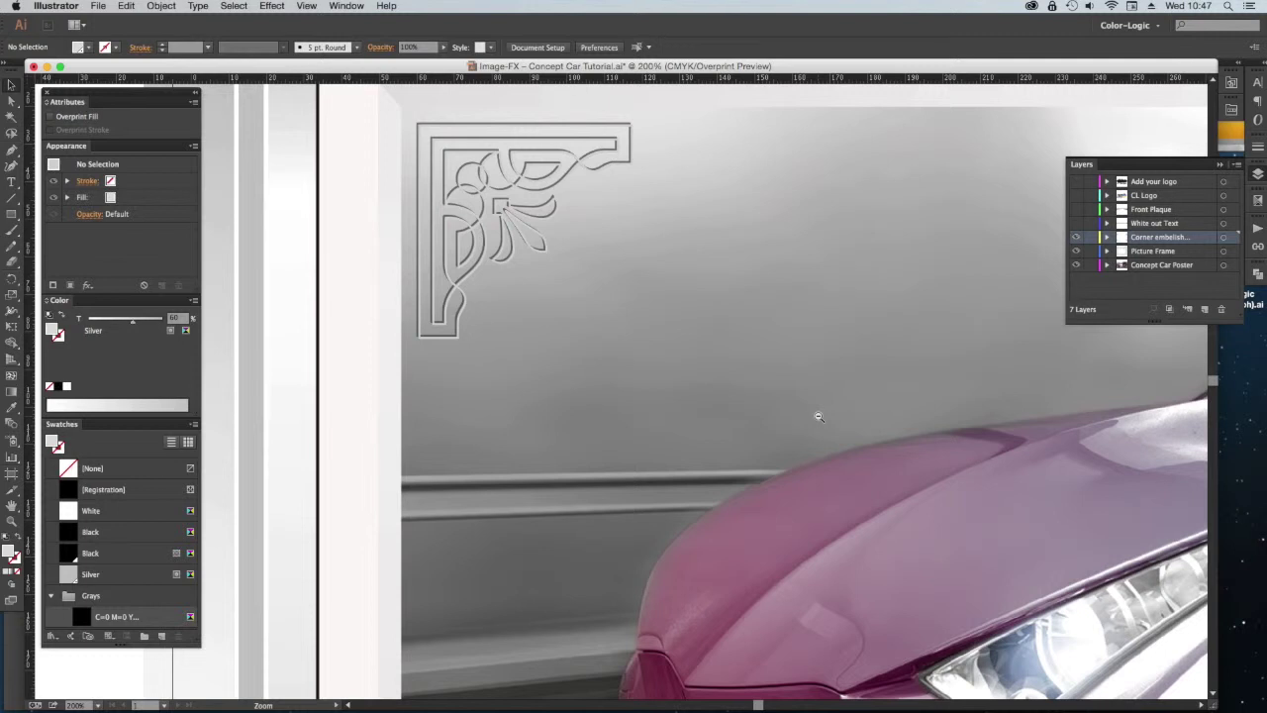
pyautogui.keyDown('alt'); pyautogui.keyDown('super'); pyautogui.click(818, 416); pyautogui.keyUp('super'); pyautogui.keyUp('alt')
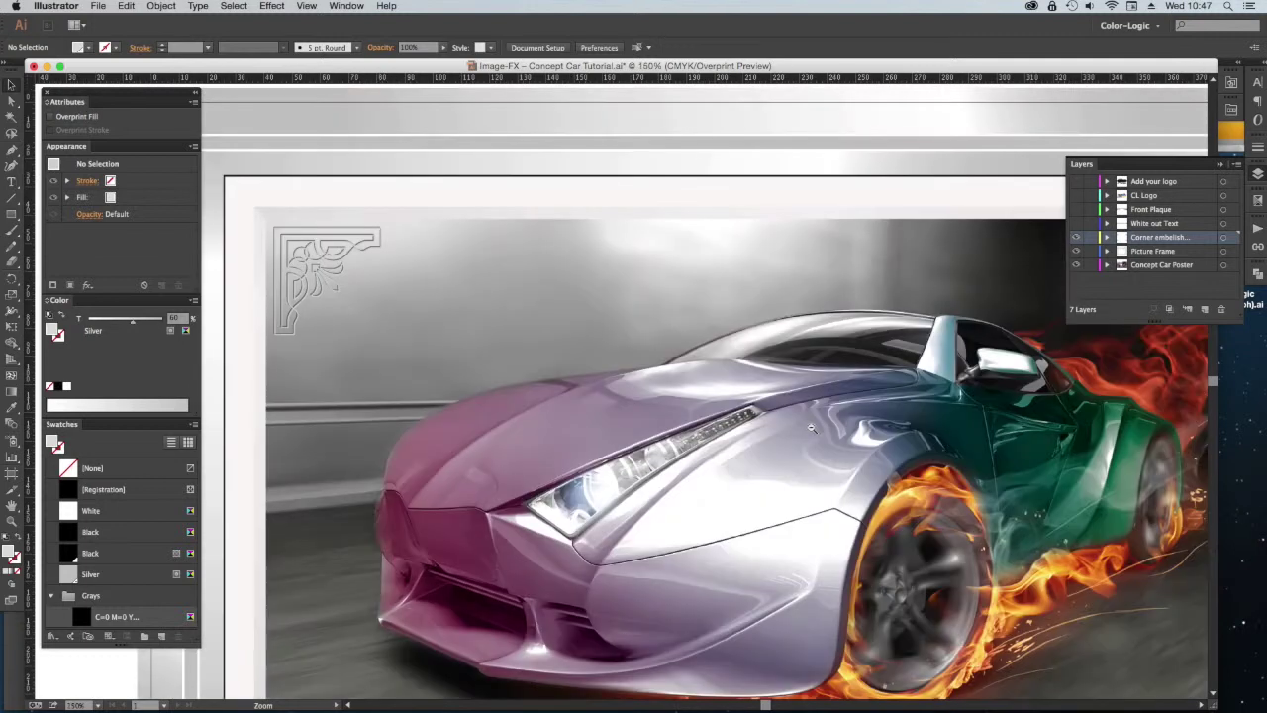
# - Nudge the silver copy of the upper-left corner embellishment back left and up, and check all four corners
pyautogui.click(327, 275)
pyautogui.press('Left')
pyautogui.press('Up')
pyautogui.press('Up')
pyautogui.press('Left')
pyautogui.hscroll(-5, 415, 366)
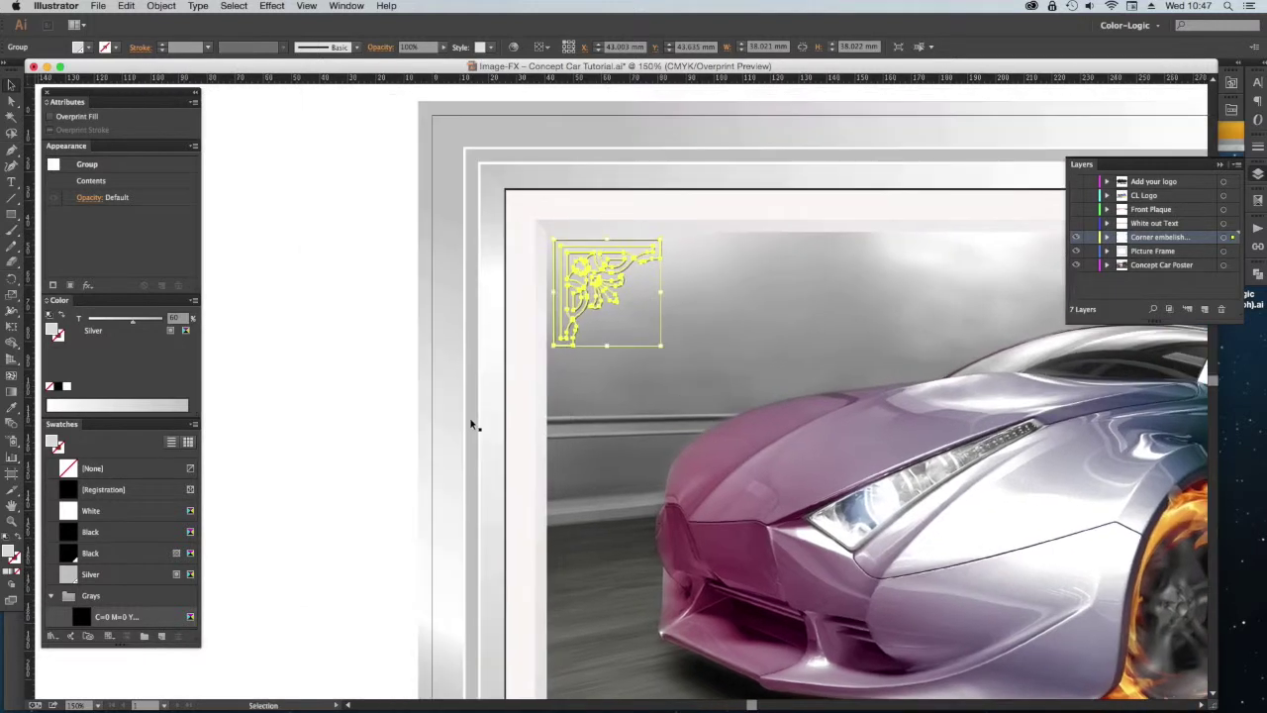
pyautogui.click(372, 392)
pyautogui.moveTo(500, 173); pyautogui.dragTo(785, 443)
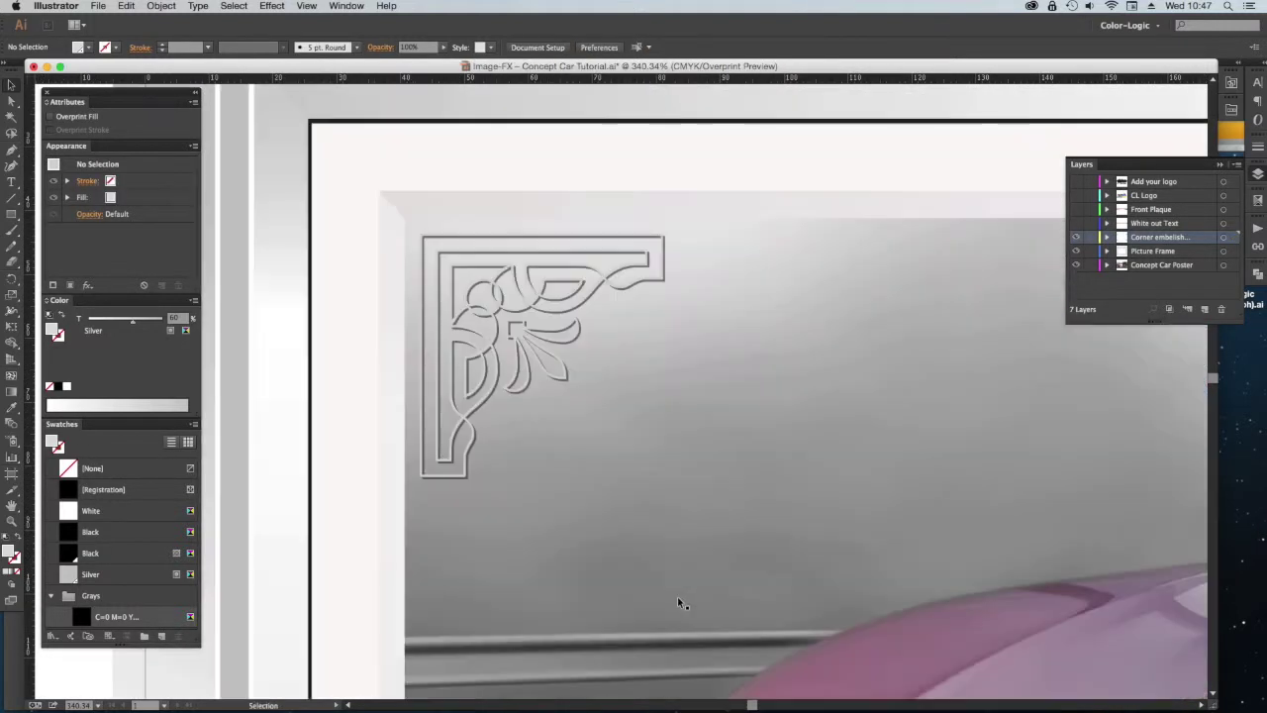
pyautogui.keyDown('alt'); pyautogui.keyDown('super'); pyautogui.click(722, 448); pyautogui.keyUp('super'); pyautogui.keyUp('alt')
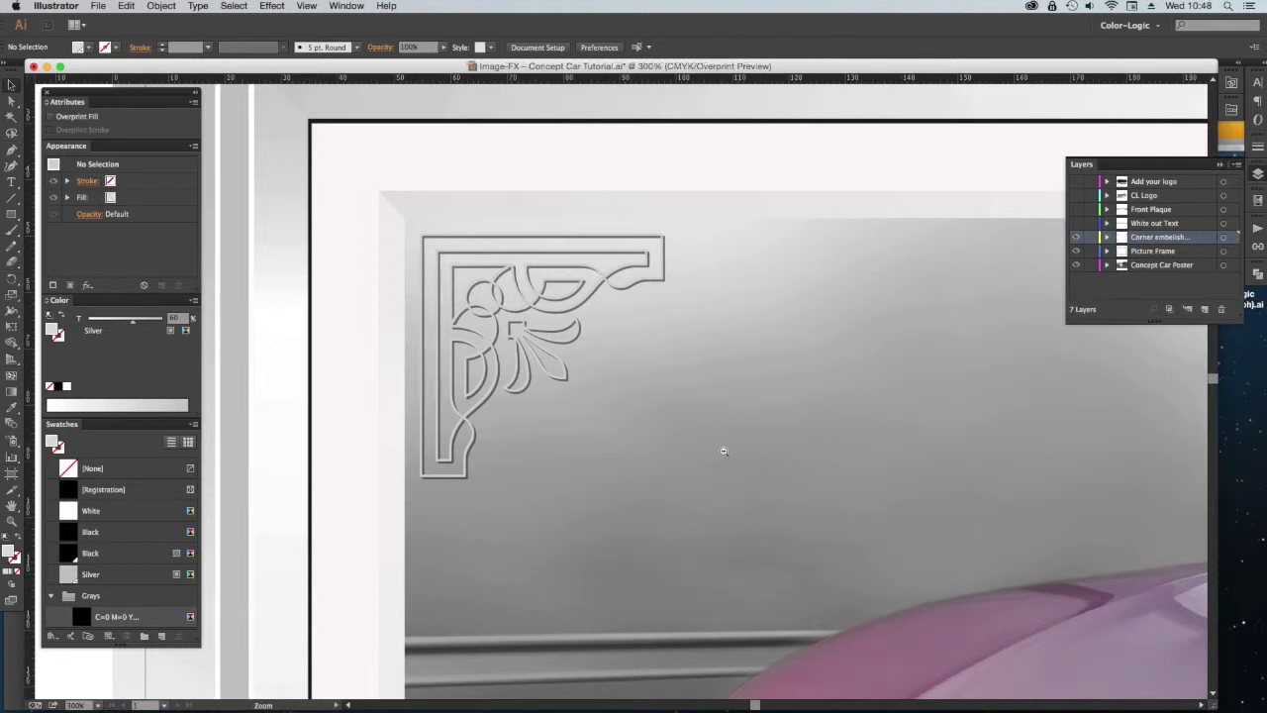
pyautogui.keyDown('alt'); pyautogui.keyDown('super'); pyautogui.click(721, 448); pyautogui.keyUp('super'); pyautogui.keyUp('alt')
pyautogui.keyDown('alt'); pyautogui.keyDown('super'); pyautogui.click(722, 448); pyautogui.keyUp('super'); pyautogui.keyUp('alt')
pyautogui.keyDown('alt'); pyautogui.keyDown('super'); pyautogui.click(695, 491); pyautogui.keyUp('super'); pyautogui.keyUp('alt')
pyautogui.moveTo(742, 442); pyautogui.dragTo(694, 435)
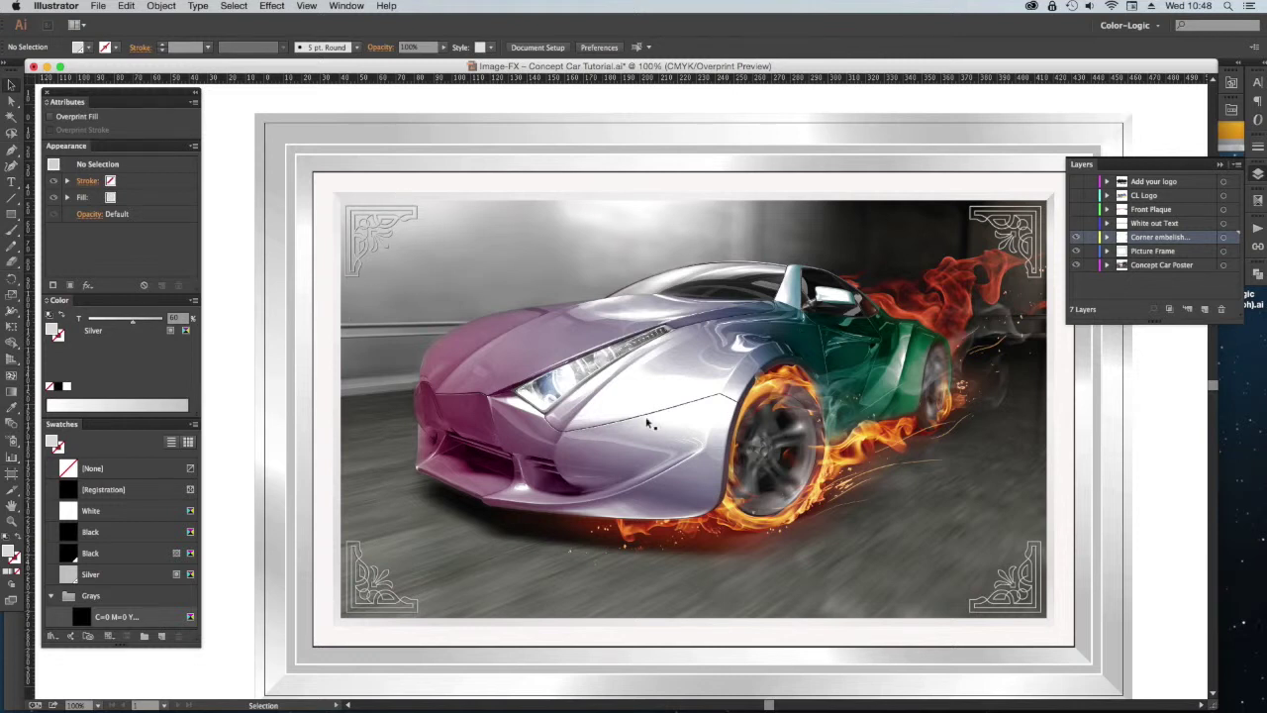
# - Show the White out Text layer and recolour its magenta tagline, trying the Silver swatch before settling on White
pyautogui.moveTo(703, 411); pyautogui.dragTo(678, 391)
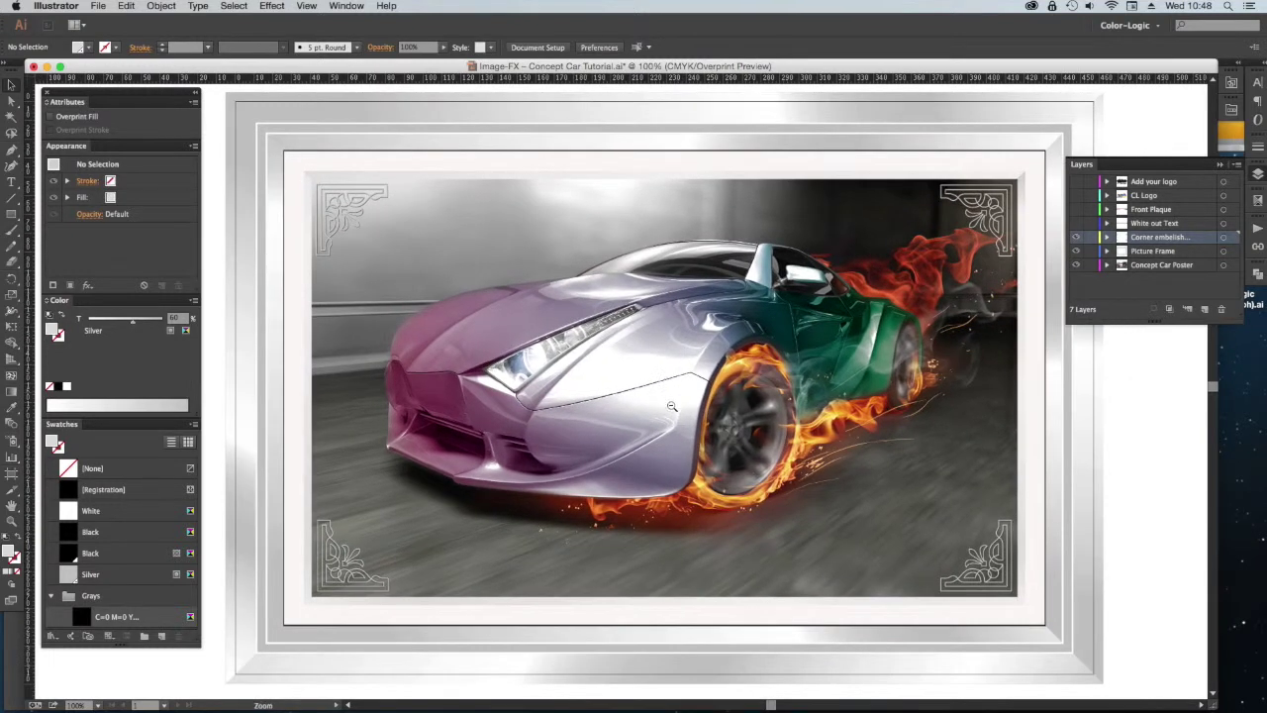
pyautogui.press('super+minus')
pyautogui.moveTo(289, 148); pyautogui.dragTo(939, 607)
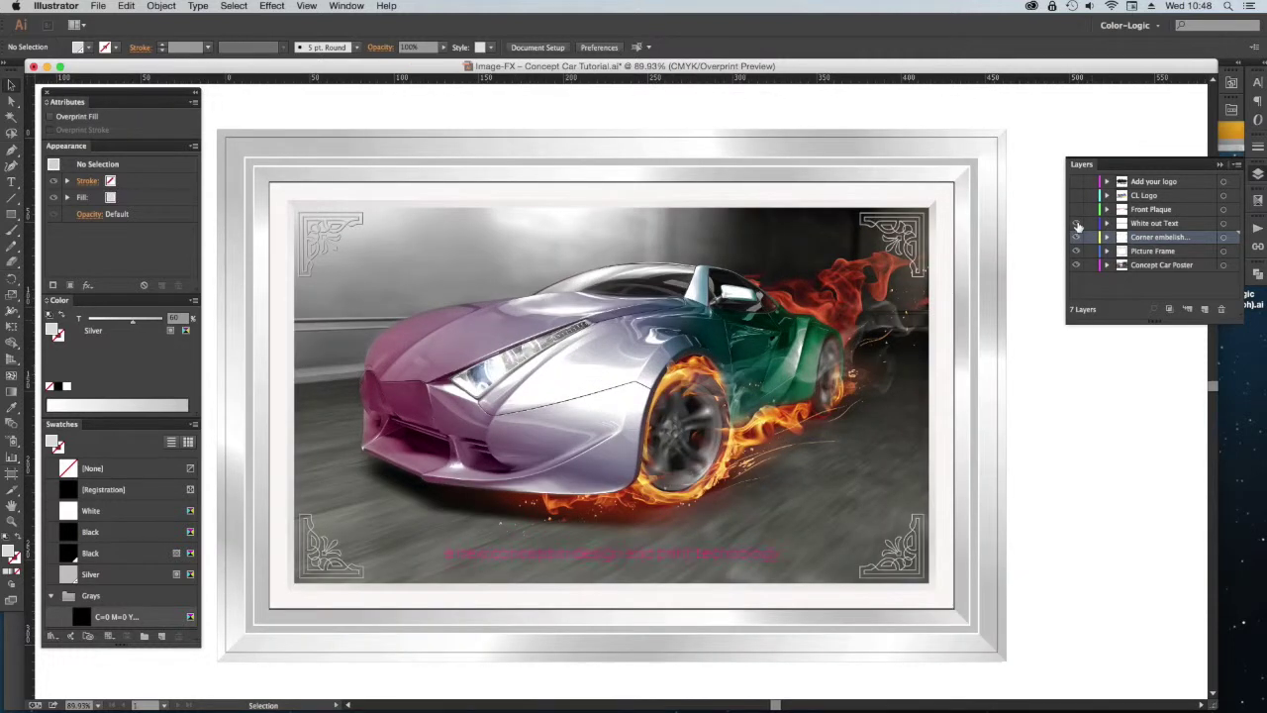
pyautogui.click(722, 550)
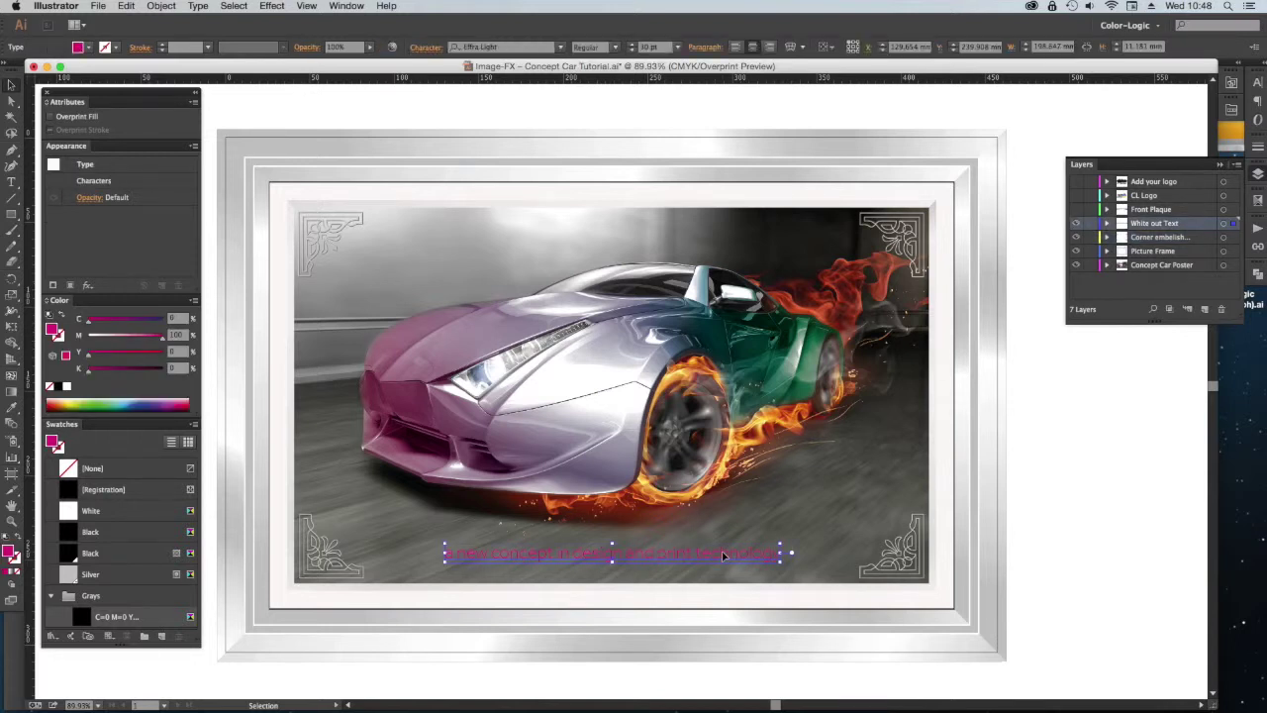
pyautogui.click(128, 575)
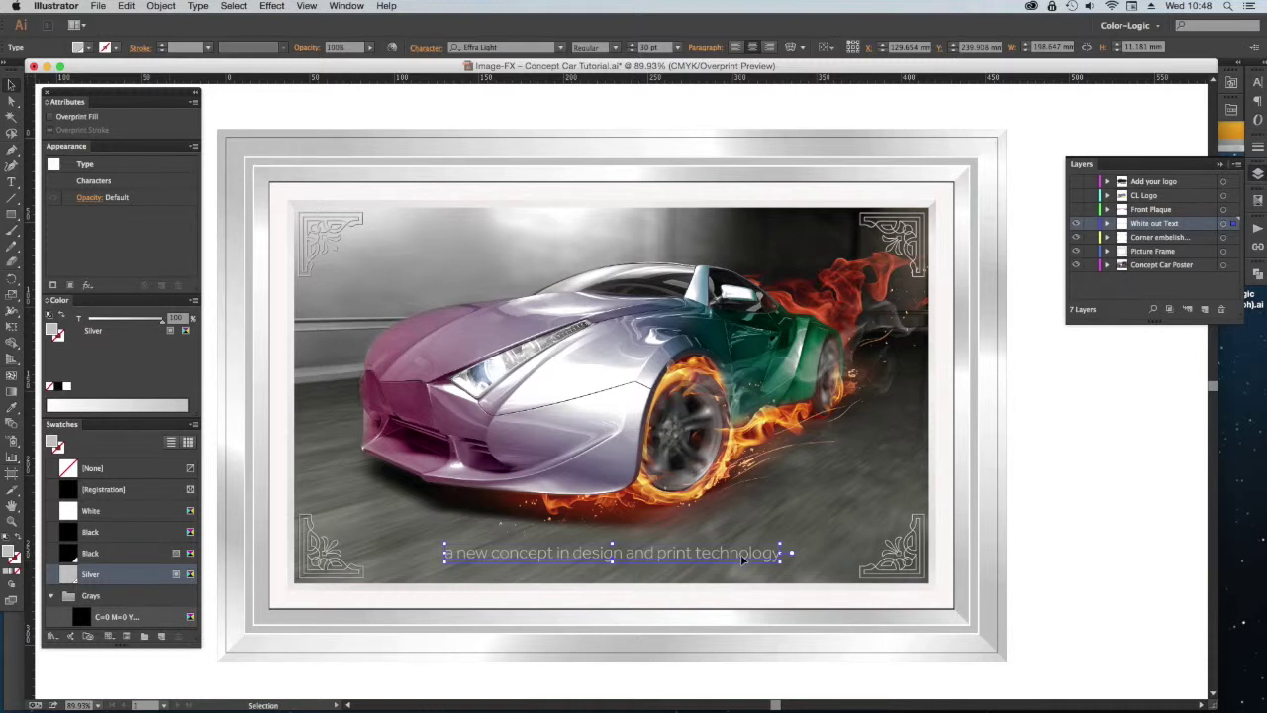
pyautogui.click(90, 512)
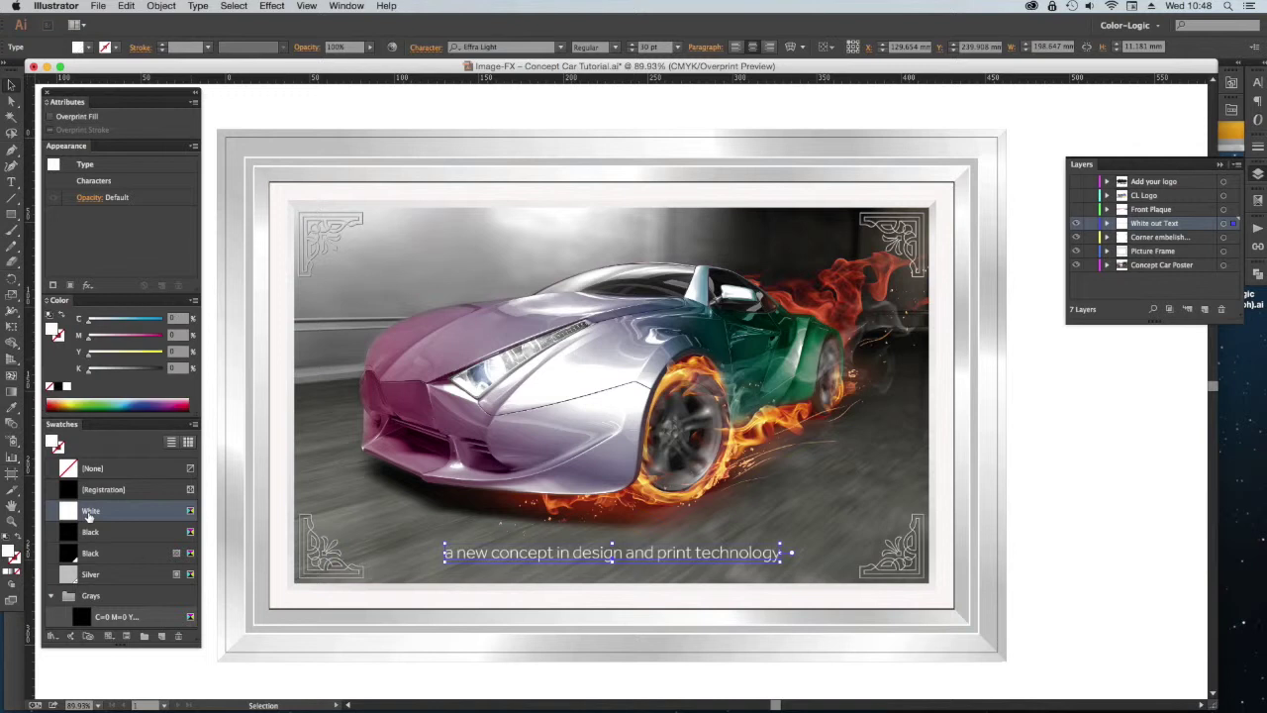
pyautogui.click(1115, 574)
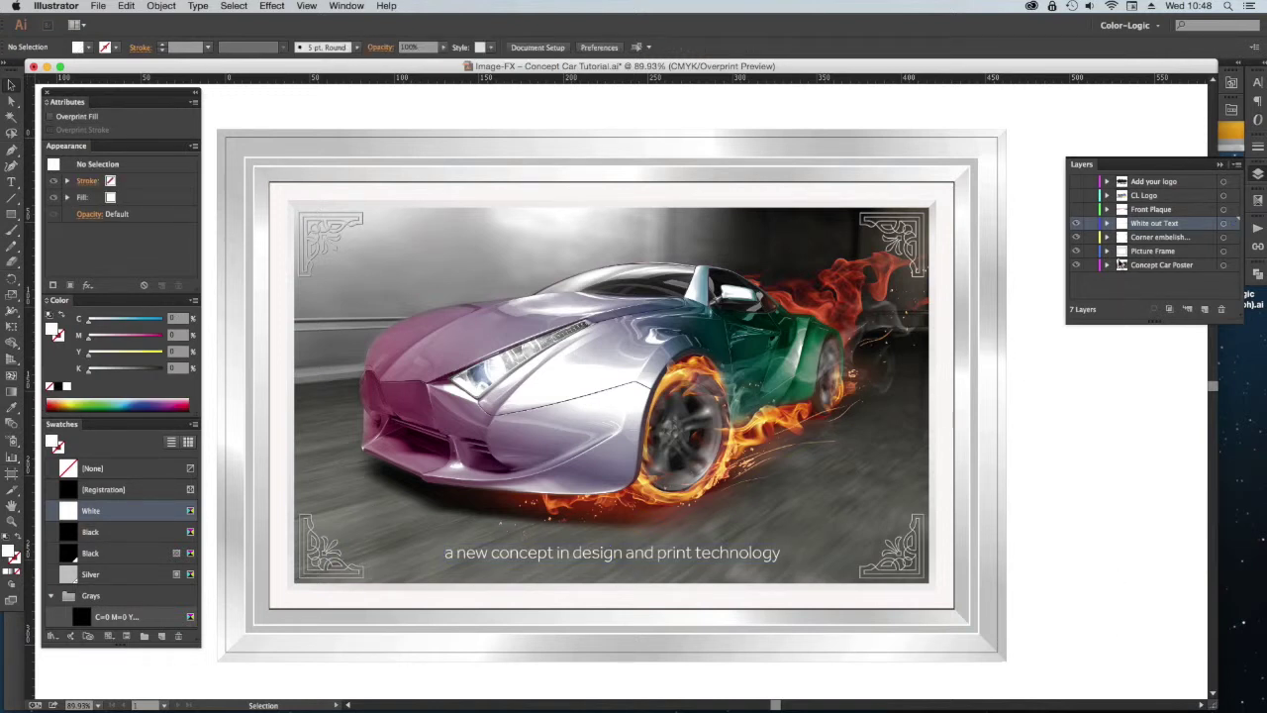
# - Show the Front Plaque layer and fill the plaque's magenta border path with the Silver swatch
pyautogui.click(1077, 210)
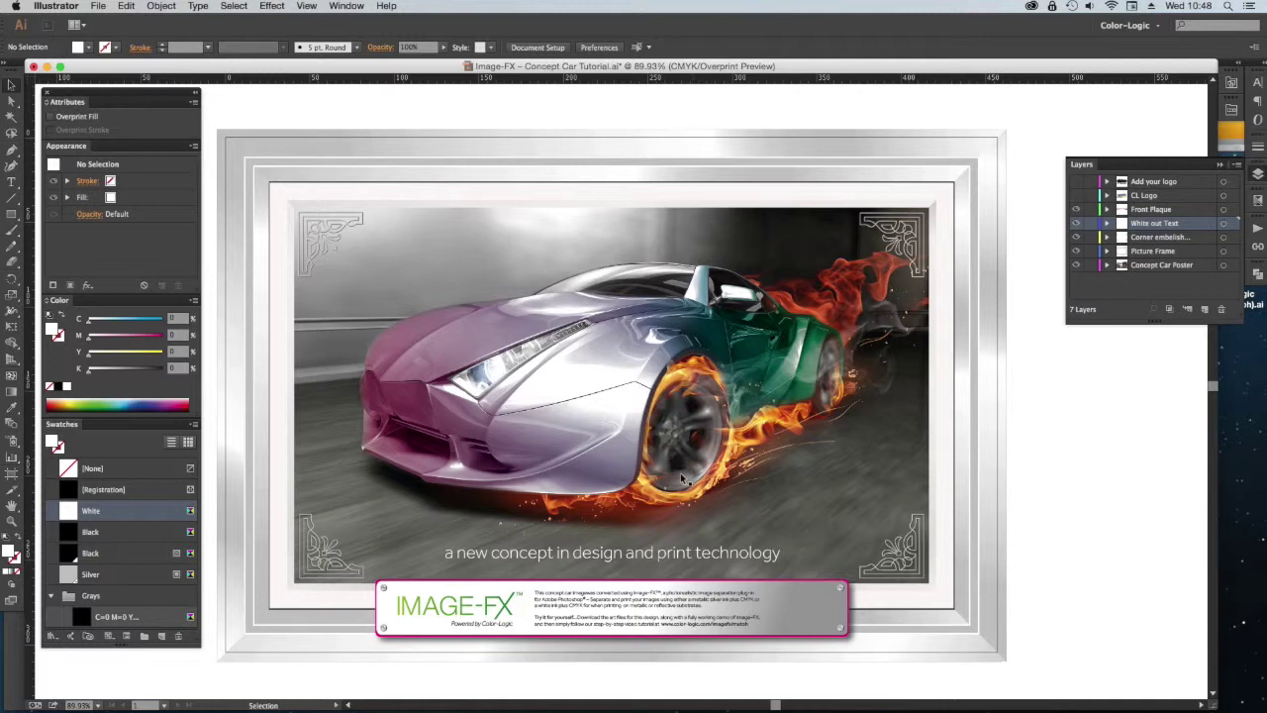
pyautogui.press('z')
pyautogui.moveTo(338, 560); pyautogui.dragTo(857, 641)
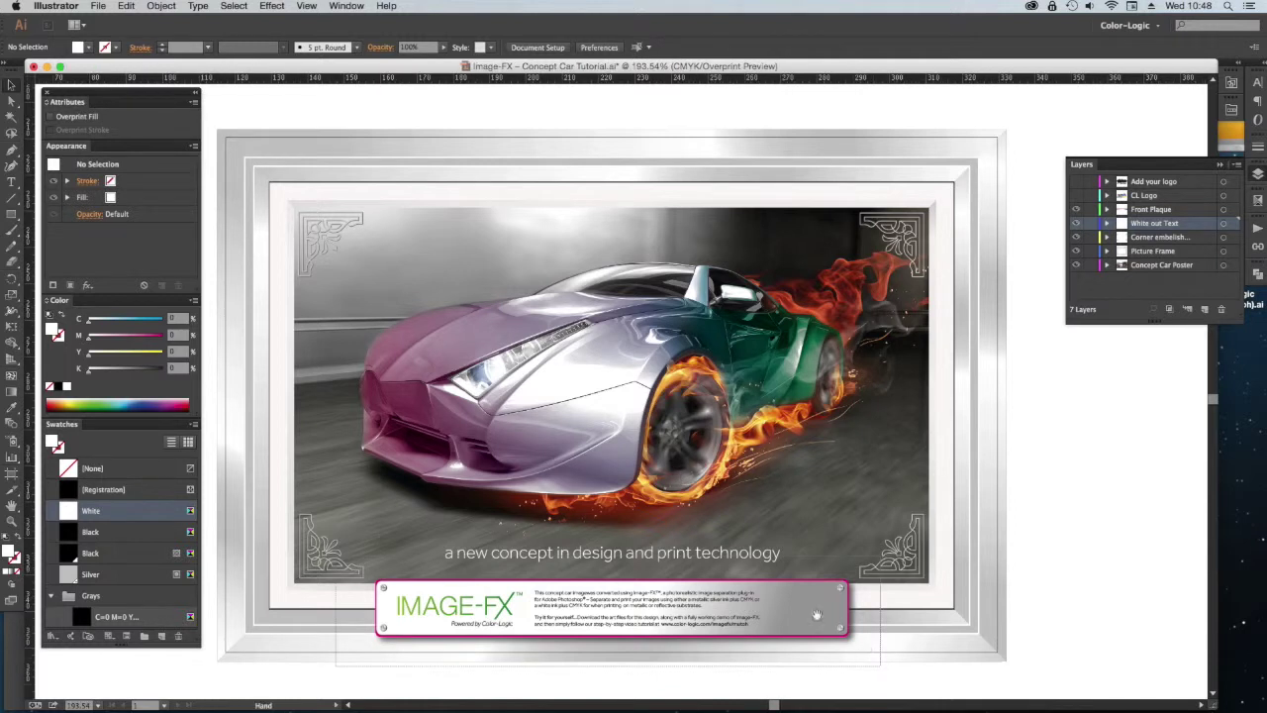
pyautogui.moveTo(683, 494); pyautogui.dragTo(745, 546)
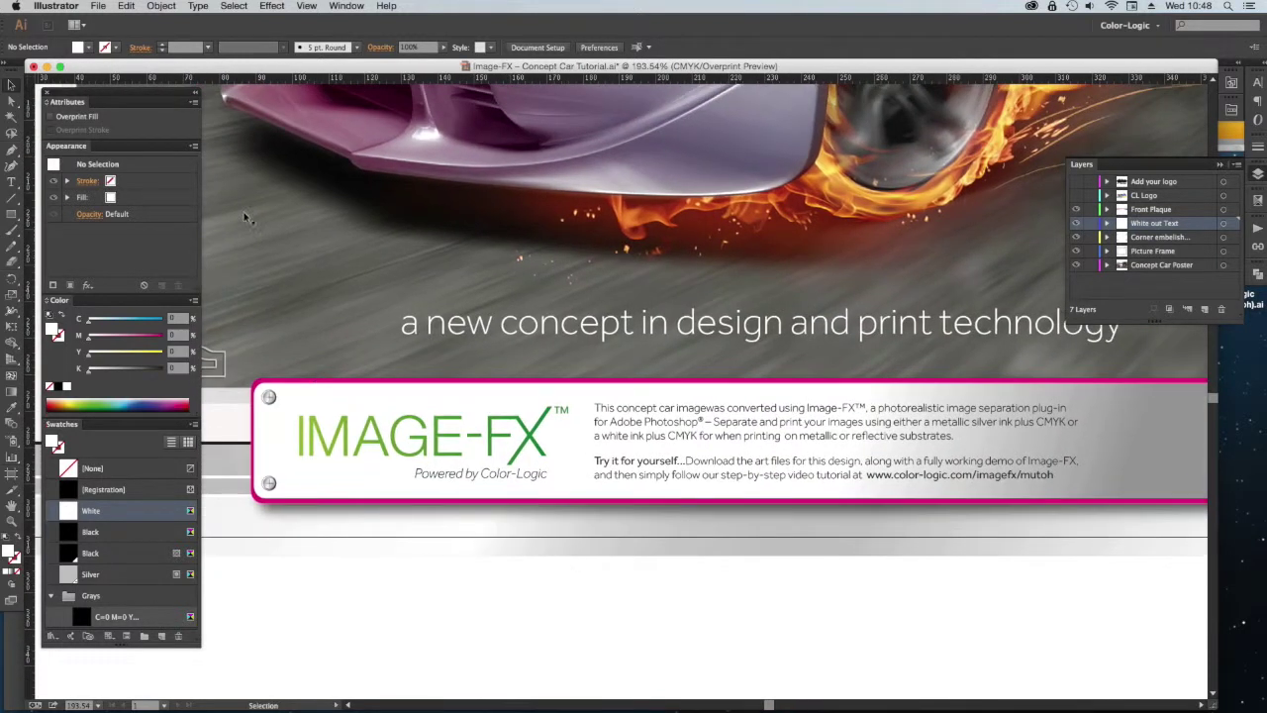
pyautogui.click(11, 101)
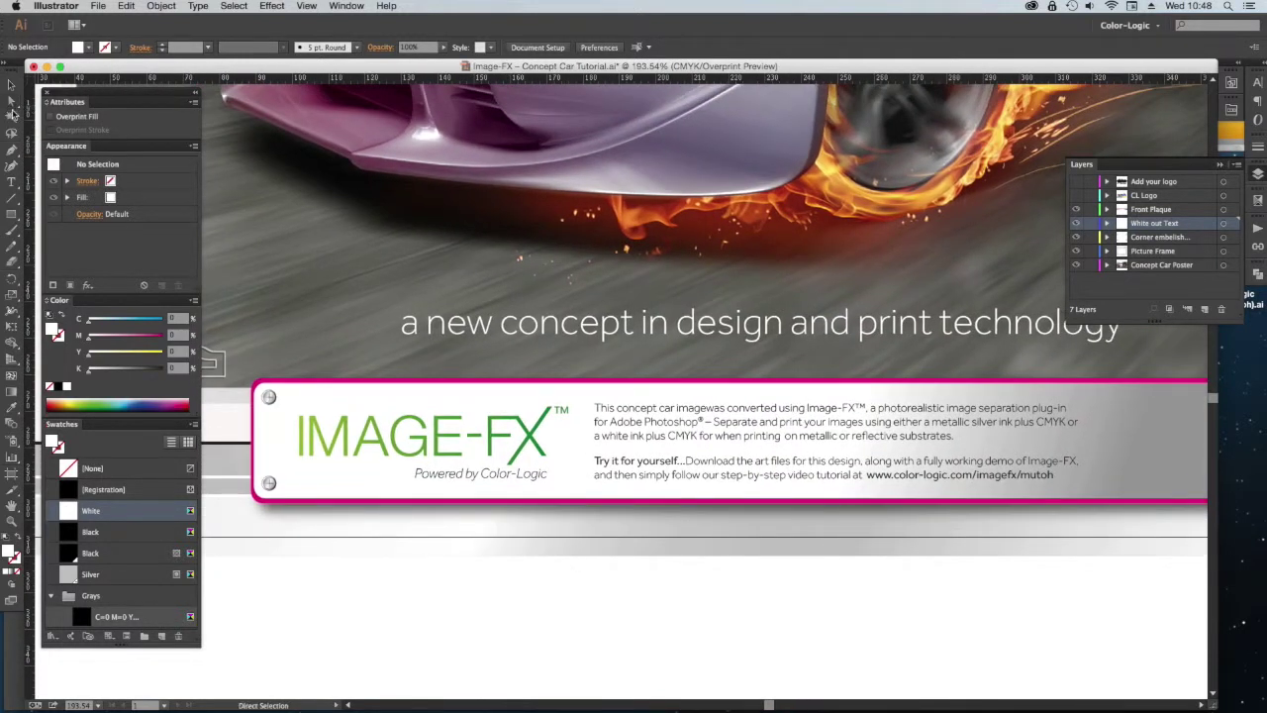
pyautogui.click(317, 387)
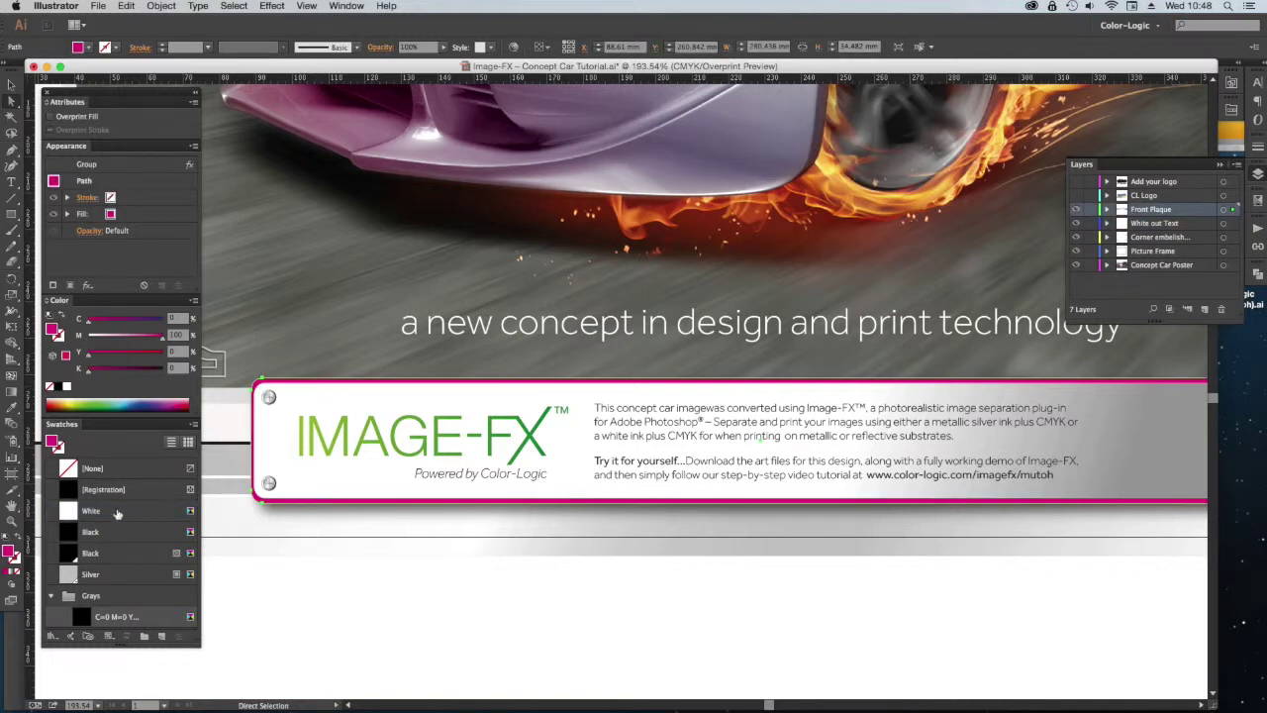
pyautogui.click(120, 574)
pyautogui.click(565, 691)
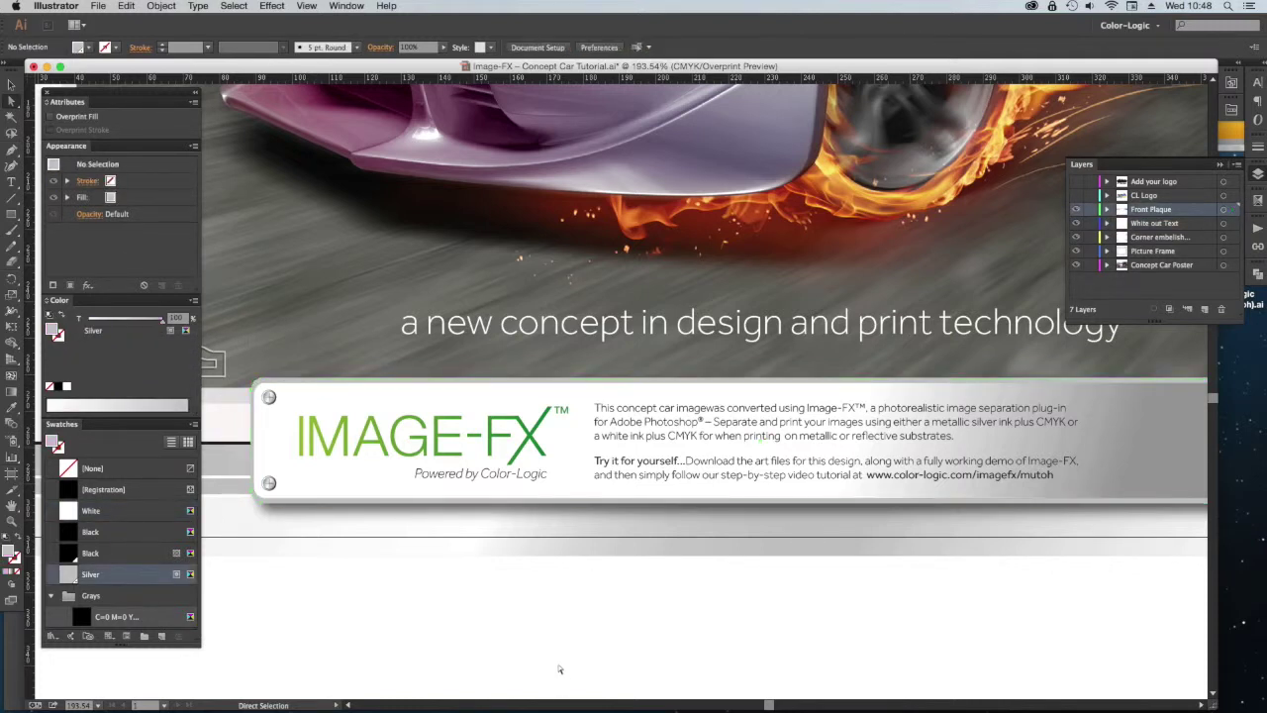
# - Show the CL Logo layer to place the Color-Logic logo on the plaque, and review the whole poster
pyautogui.press('super+minus')
pyautogui.moveTo(697, 467); pyautogui.dragTo(666, 595)
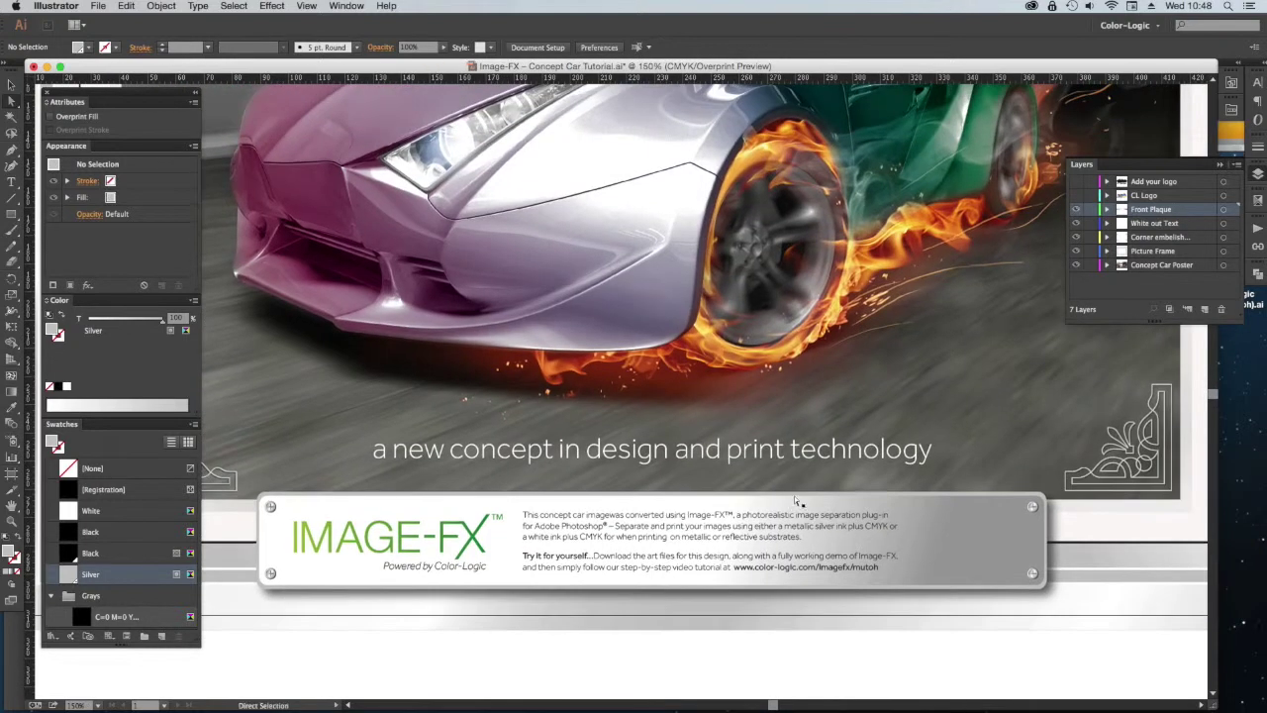
pyautogui.click(782, 533)
pyautogui.click(765, 673)
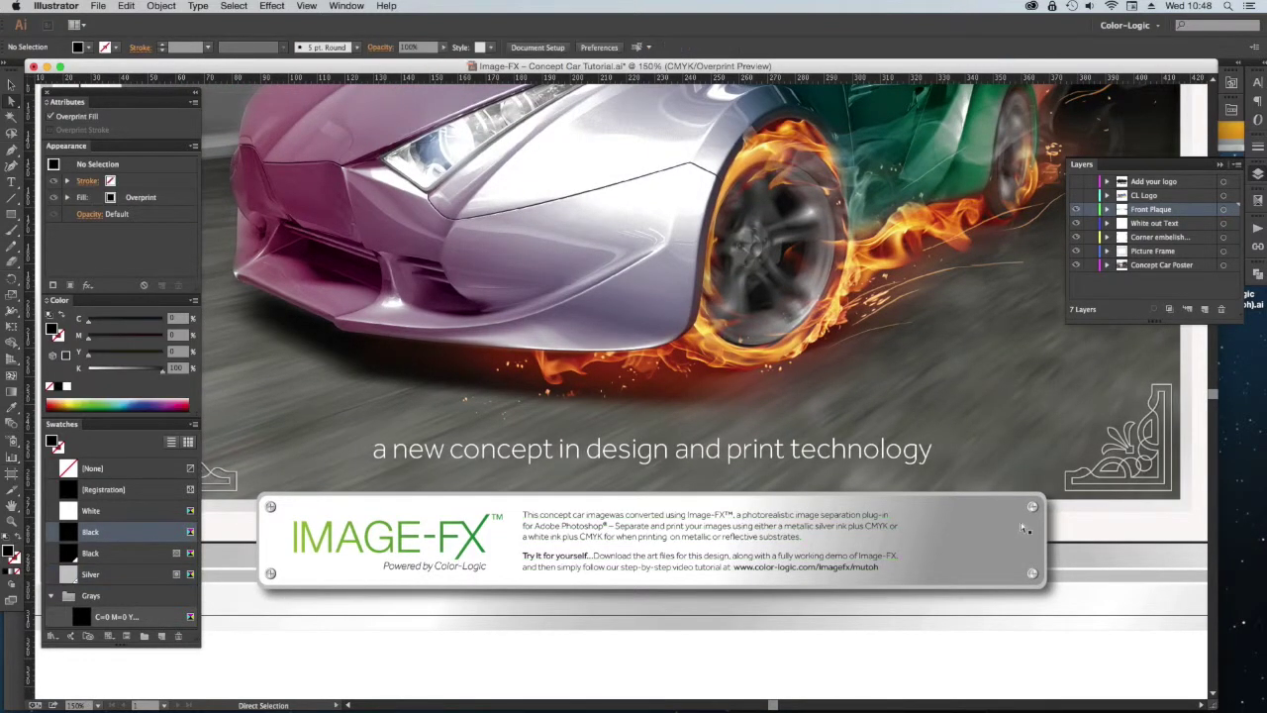
pyautogui.click(1077, 196)
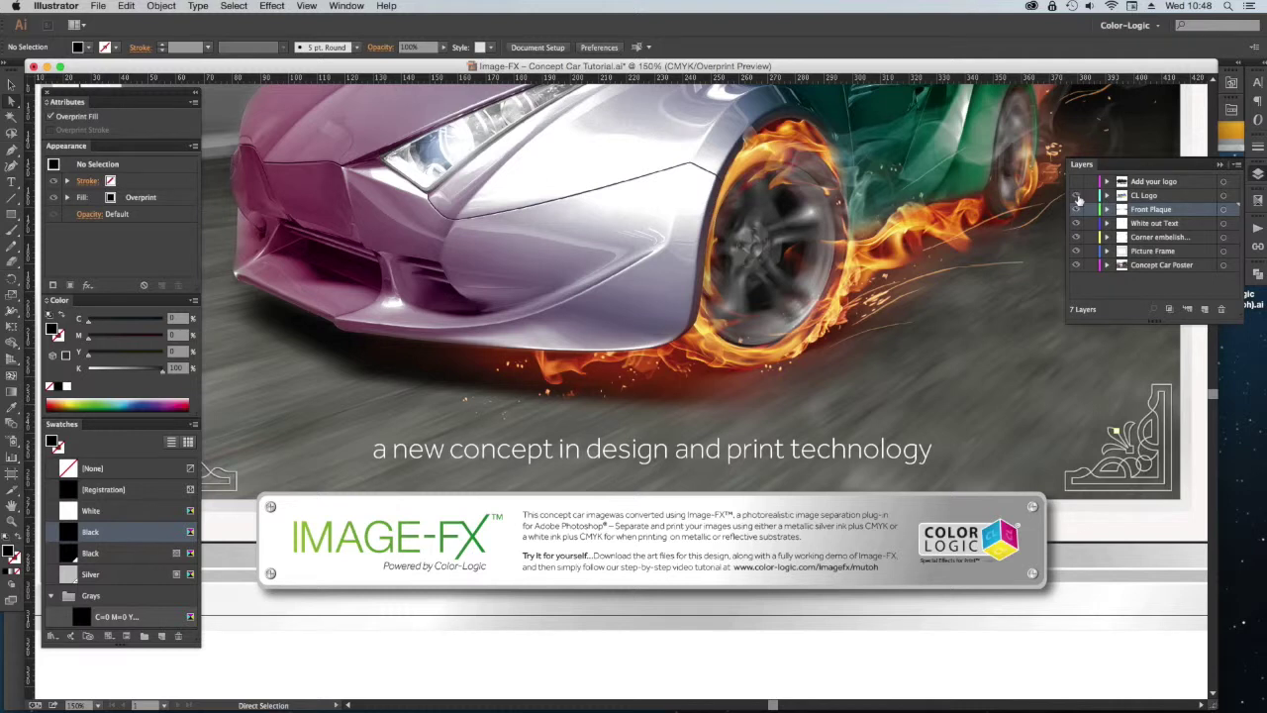
pyautogui.press('super+1')
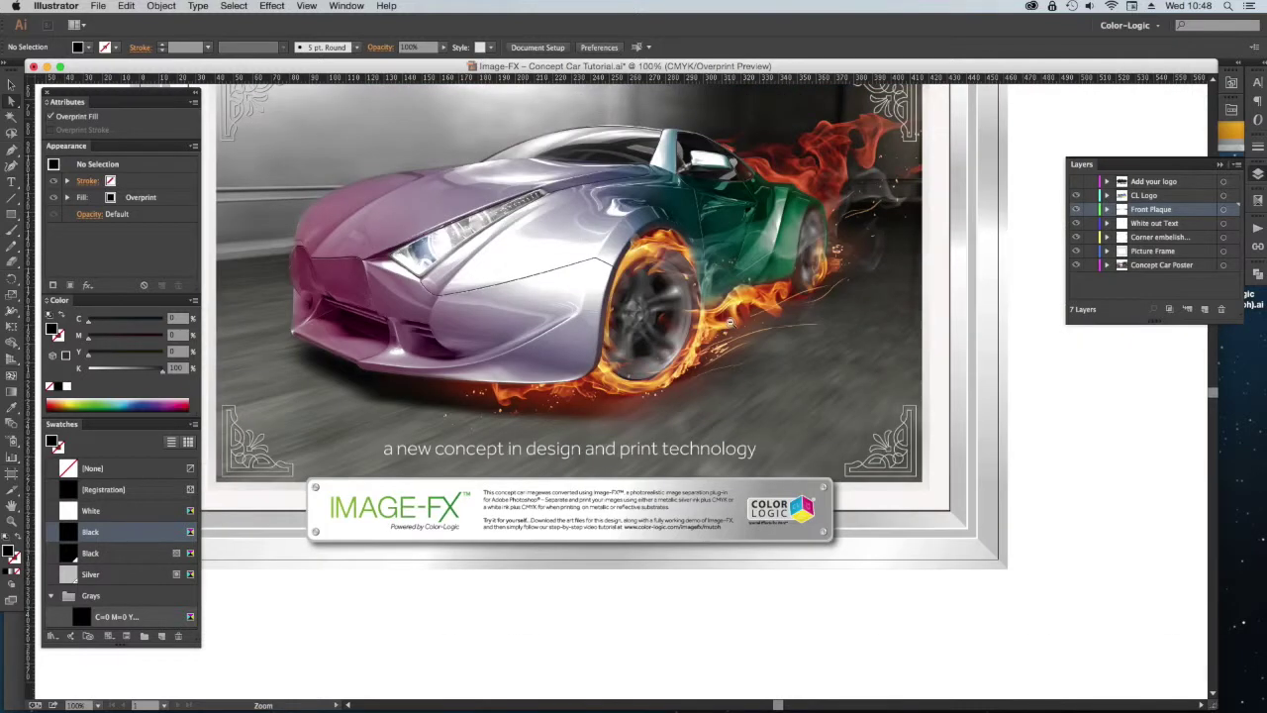
pyautogui.moveTo(731, 322); pyautogui.dragTo(811, 410)
pyautogui.scroll(5, 810, 409)
pyautogui.hscroll(-5, 810, 409)
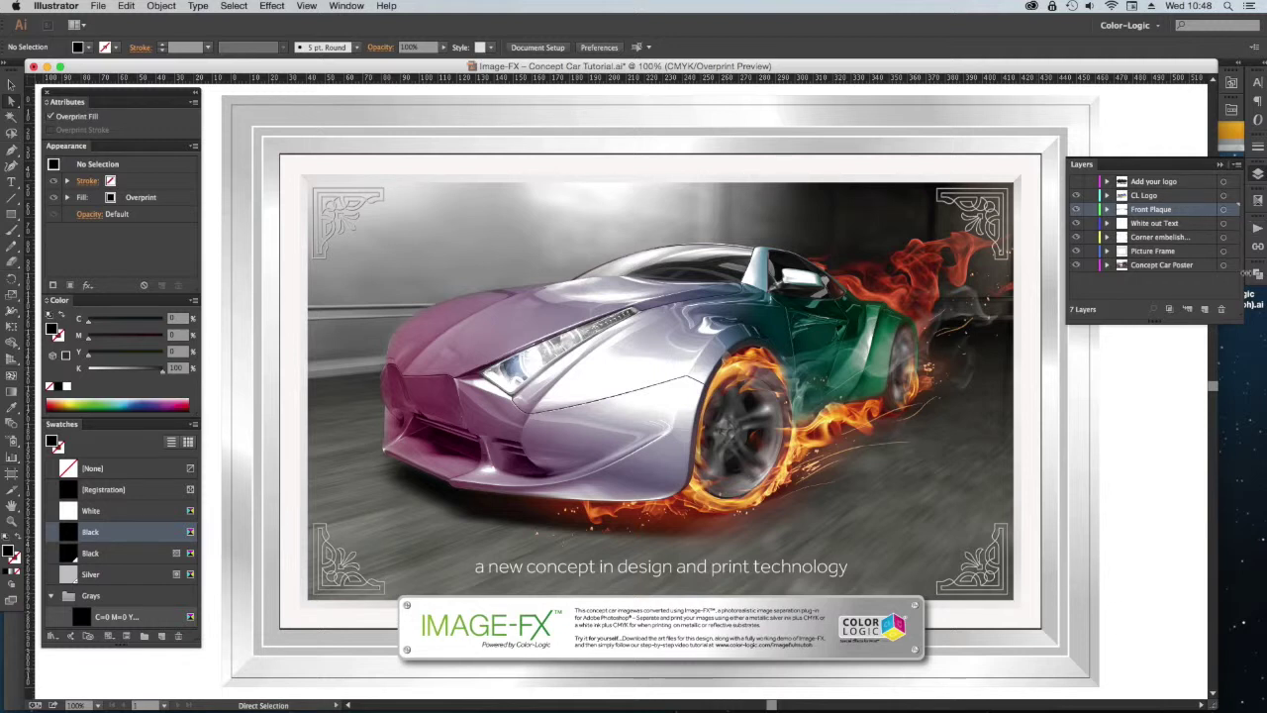
# - Preview the Silver separation alone by hiding the CMYK plates, and restore the full-colour preview
pyautogui.click(1258, 201)
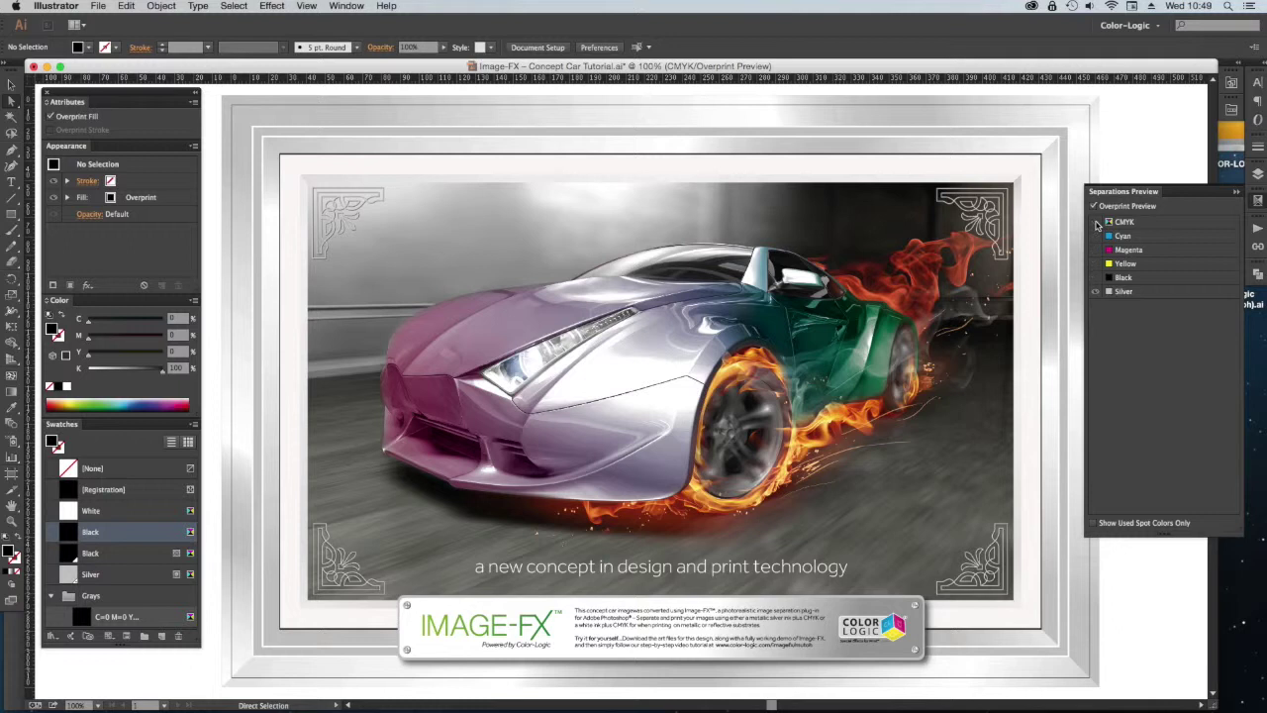
pyautogui.click(1095, 222)
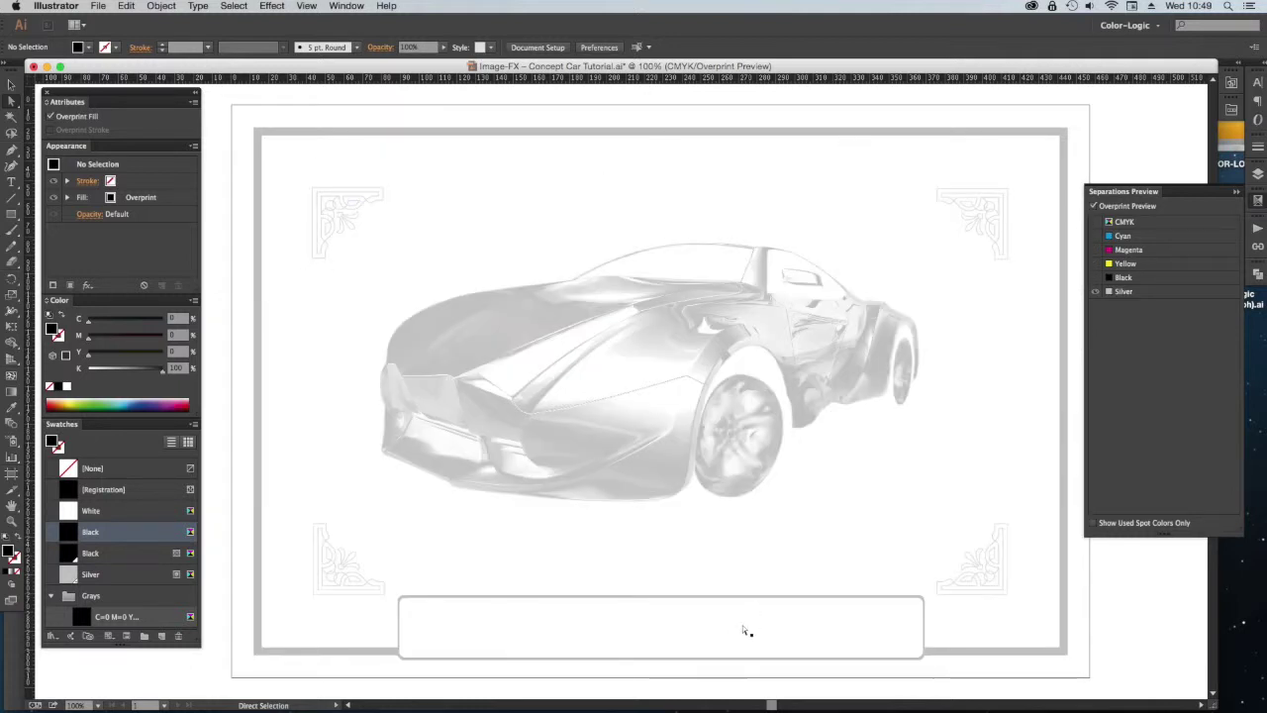
pyautogui.click(1094, 223)
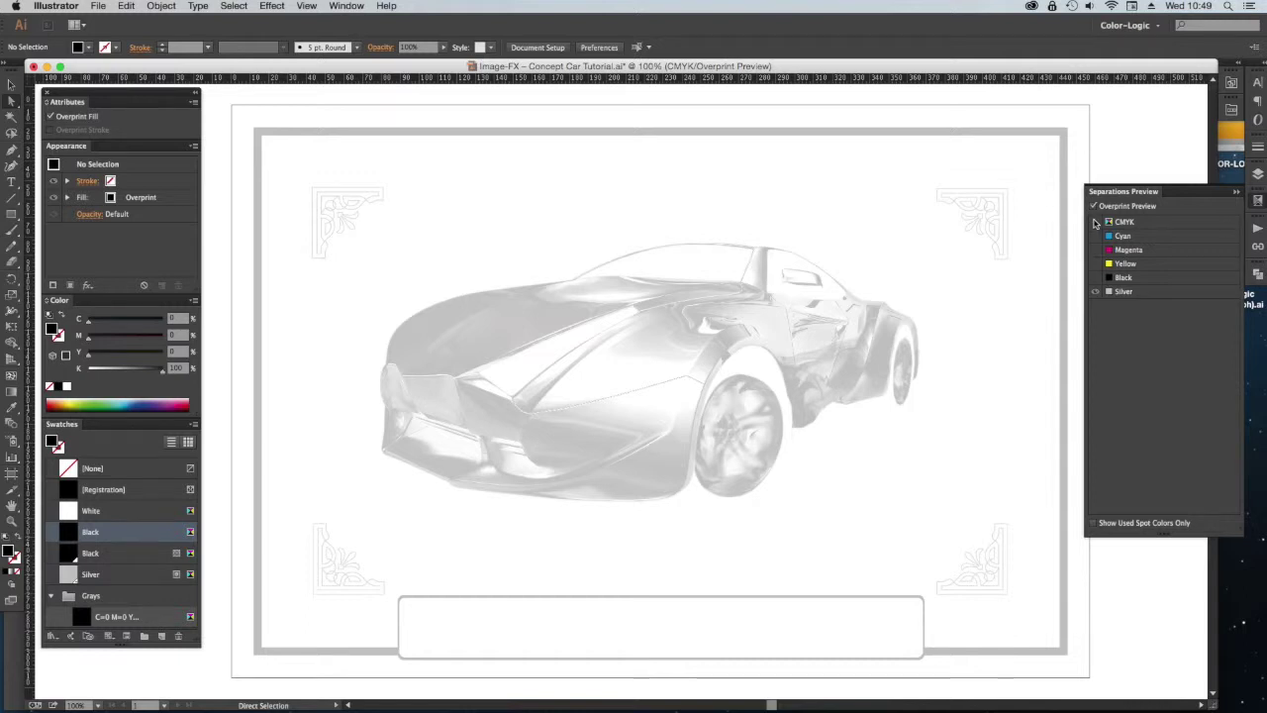
# - Replace the Color-Logic logo on the plaque by hiding the CL Logo layer and showing the Add your logo layer
pyautogui.click(1258, 175)
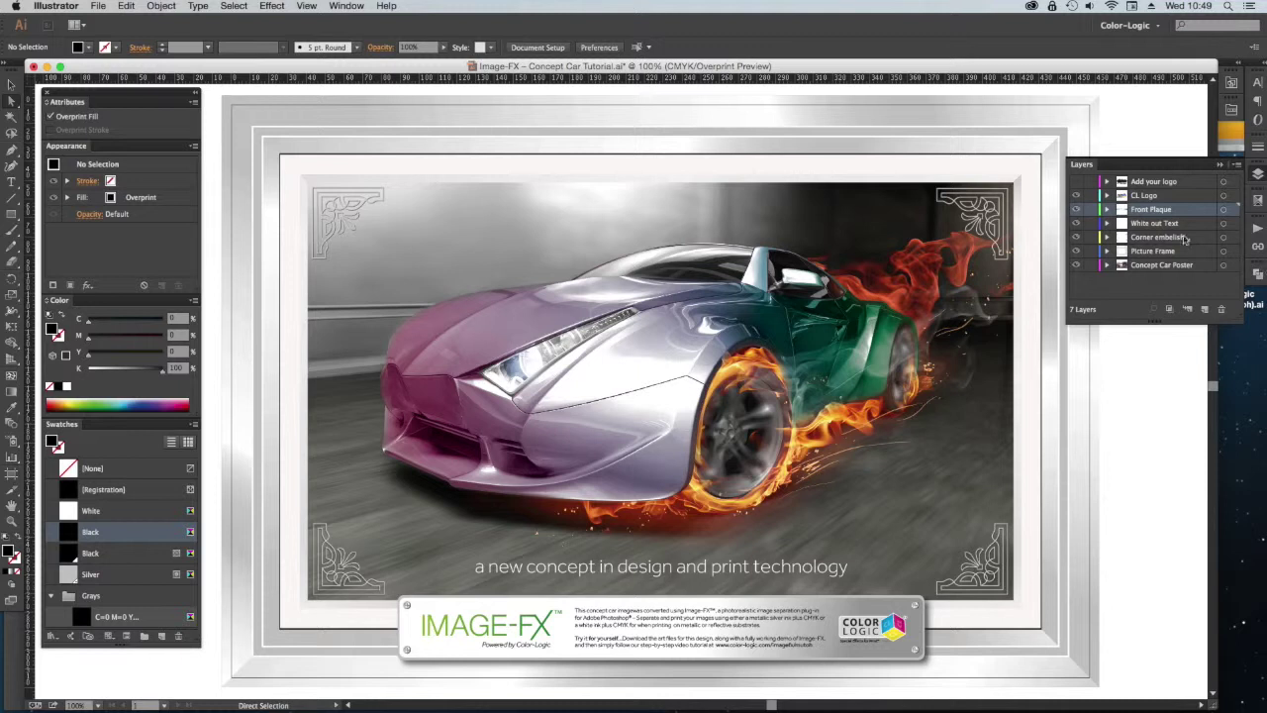
pyautogui.click(1077, 196)
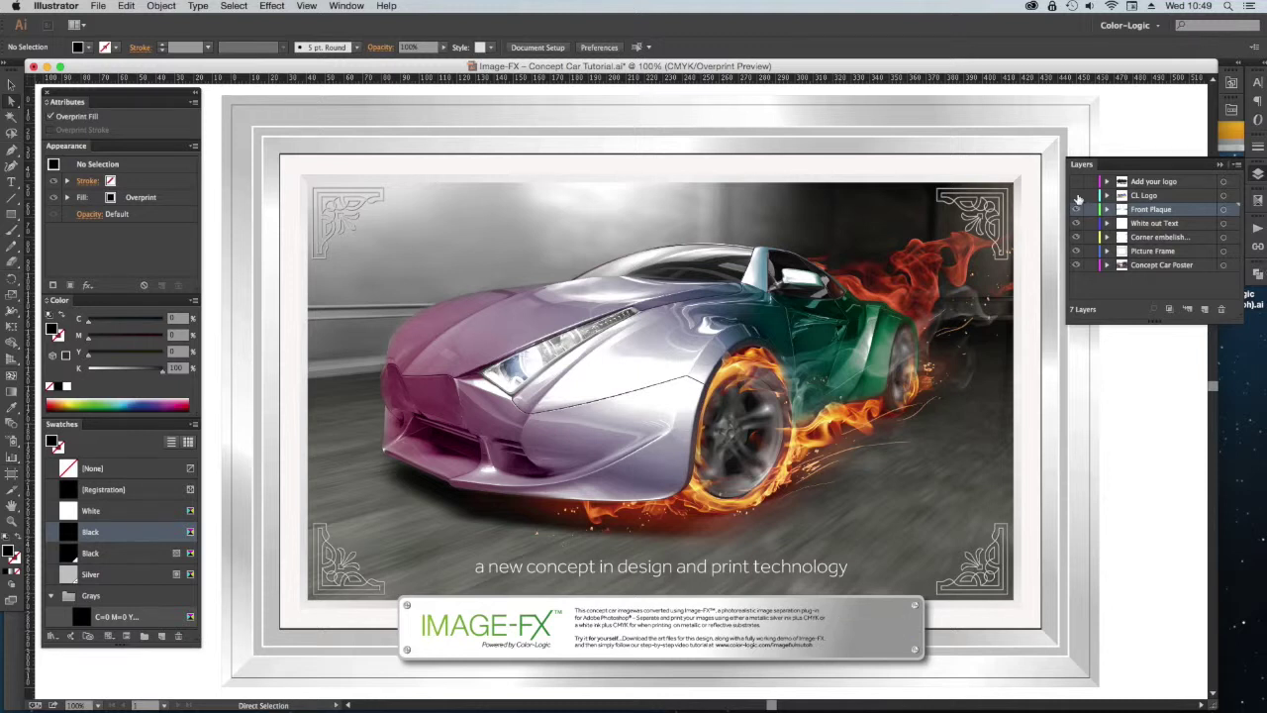
pyautogui.click(1077, 182)
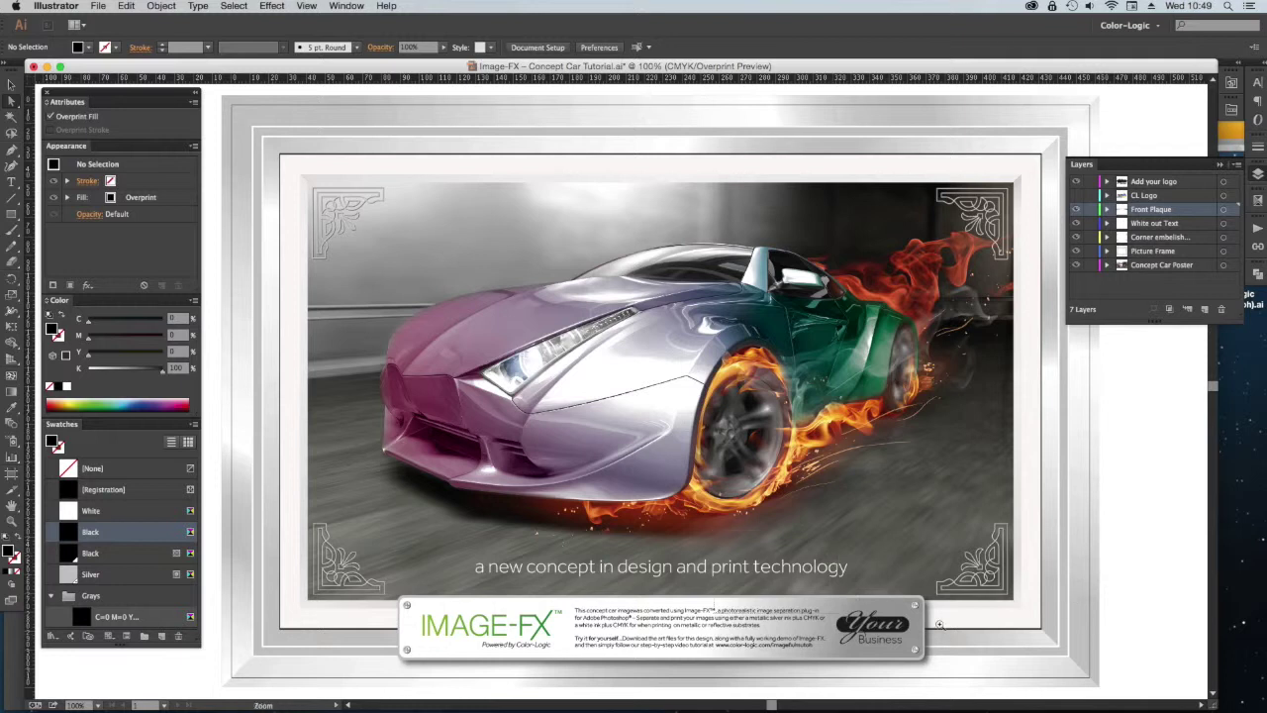
pyautogui.moveTo(748, 541); pyautogui.dragTo(963, 650)
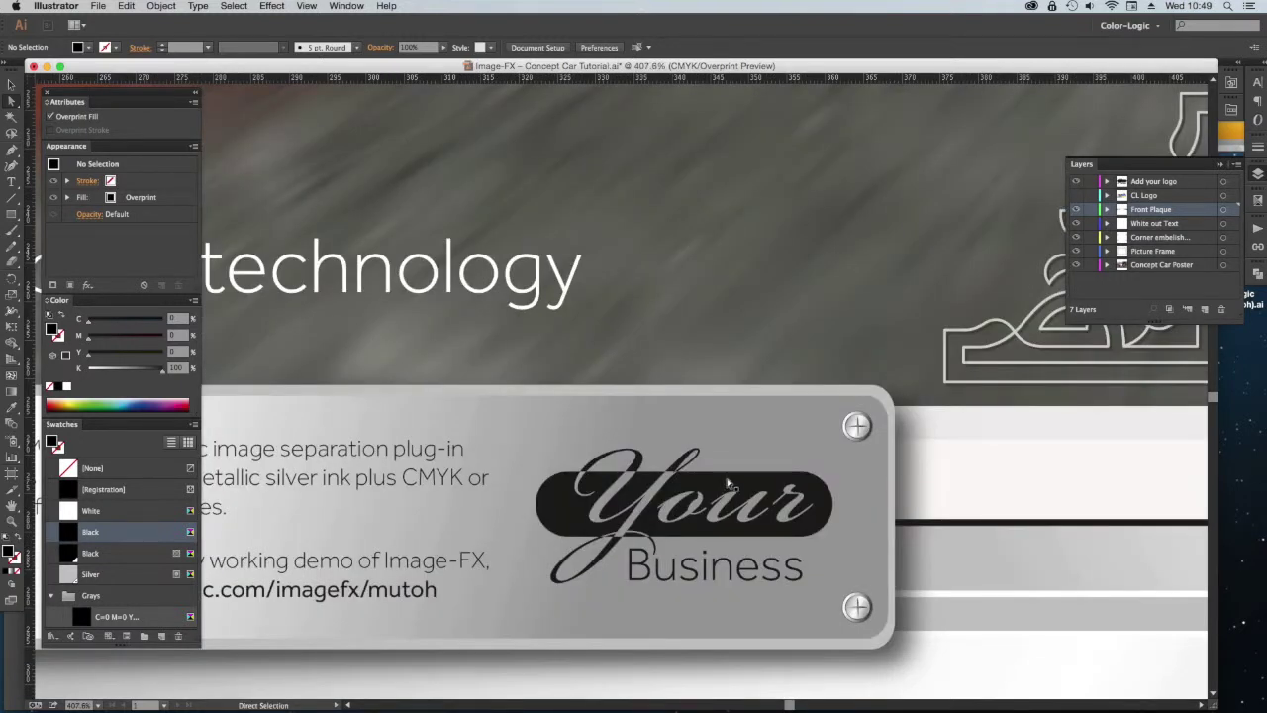
pyautogui.press('super+1')
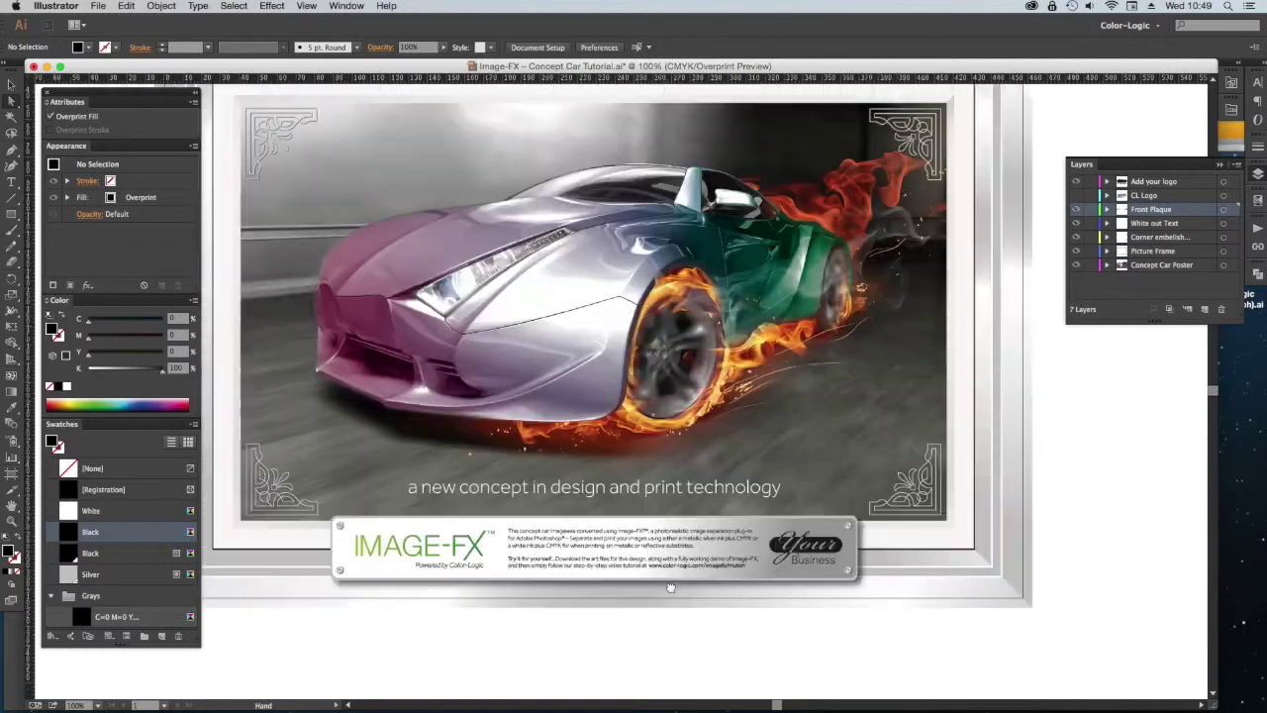
pyautogui.moveTo(666, 563); pyautogui.dragTo(730, 644)
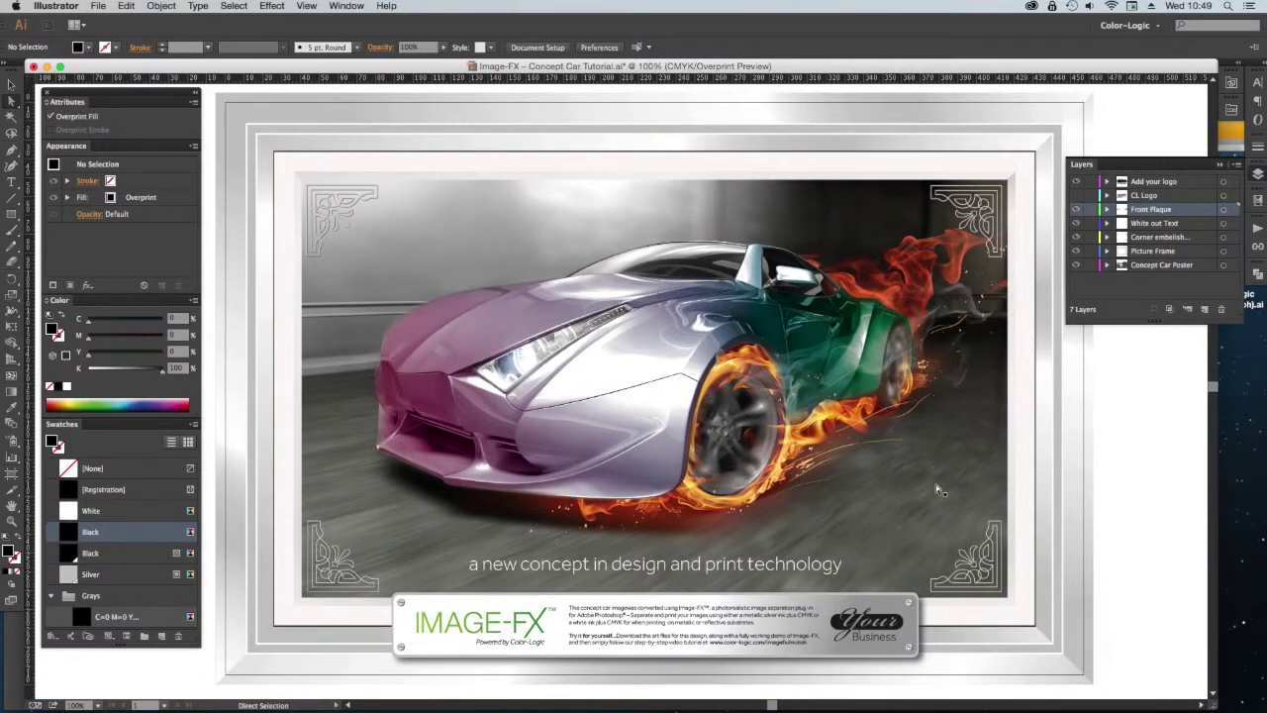
pyautogui.moveTo(1064, 286)
pyautogui.mouseDown()
pyautogui.moveTo(1086, 286)
pyautogui.moveTo(1071, 286)
pyautogui.mouseUp()
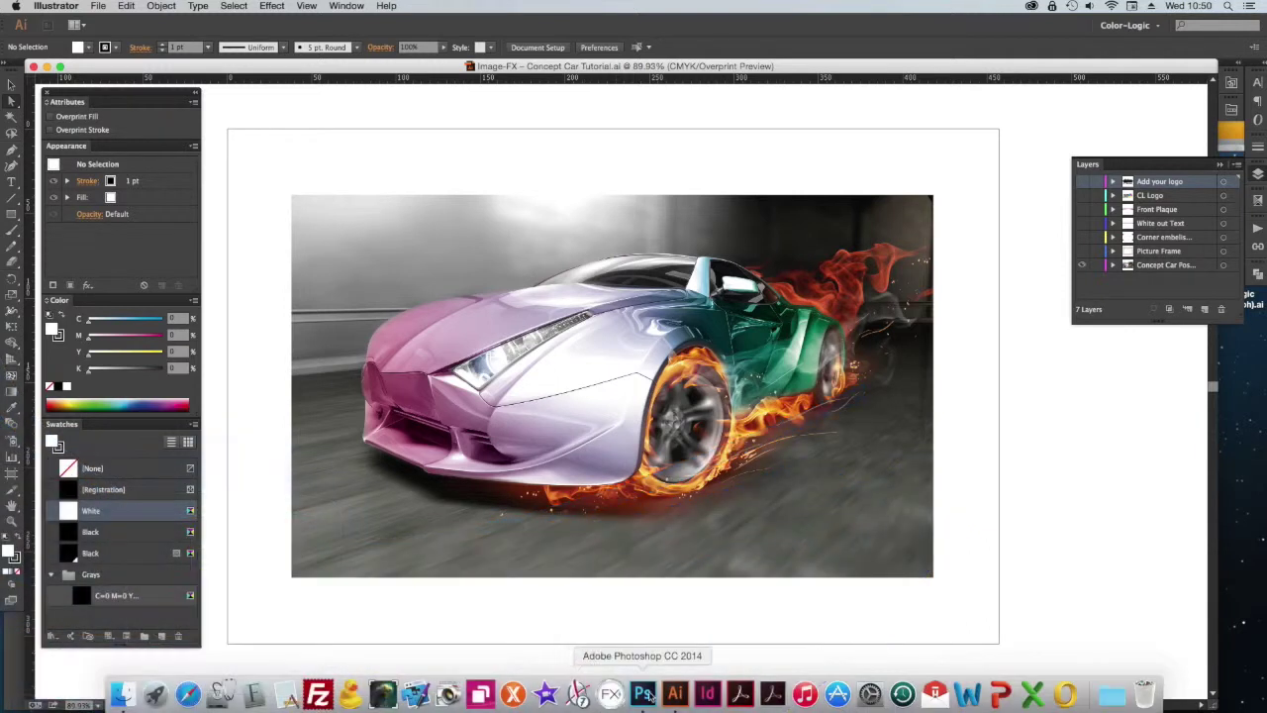
# - Switch to Photoshop, open the recent Concept Car – CMYK.tif and generate its White ink channel with Image-FX
pyautogui.click(641, 694)
pyautogui.click(103, 5)
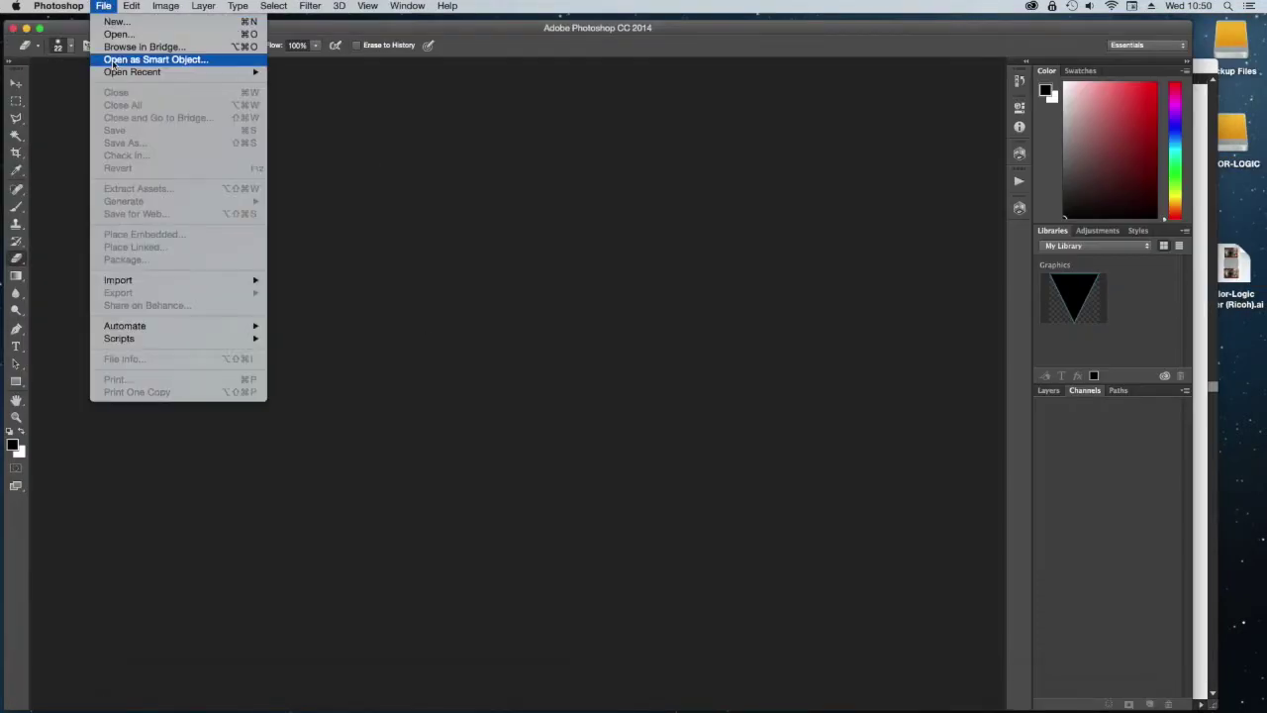
pyautogui.moveTo(119, 77)
pyautogui.click(348, 85)
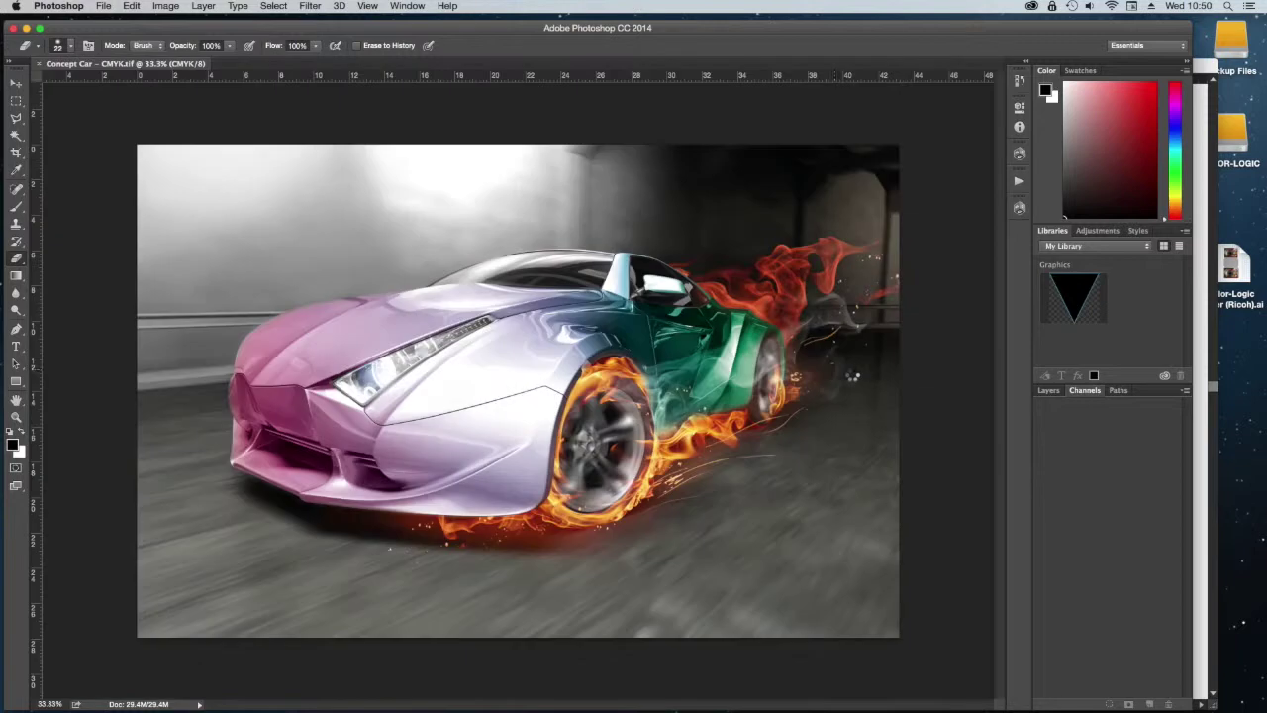
pyautogui.click(1018, 209)
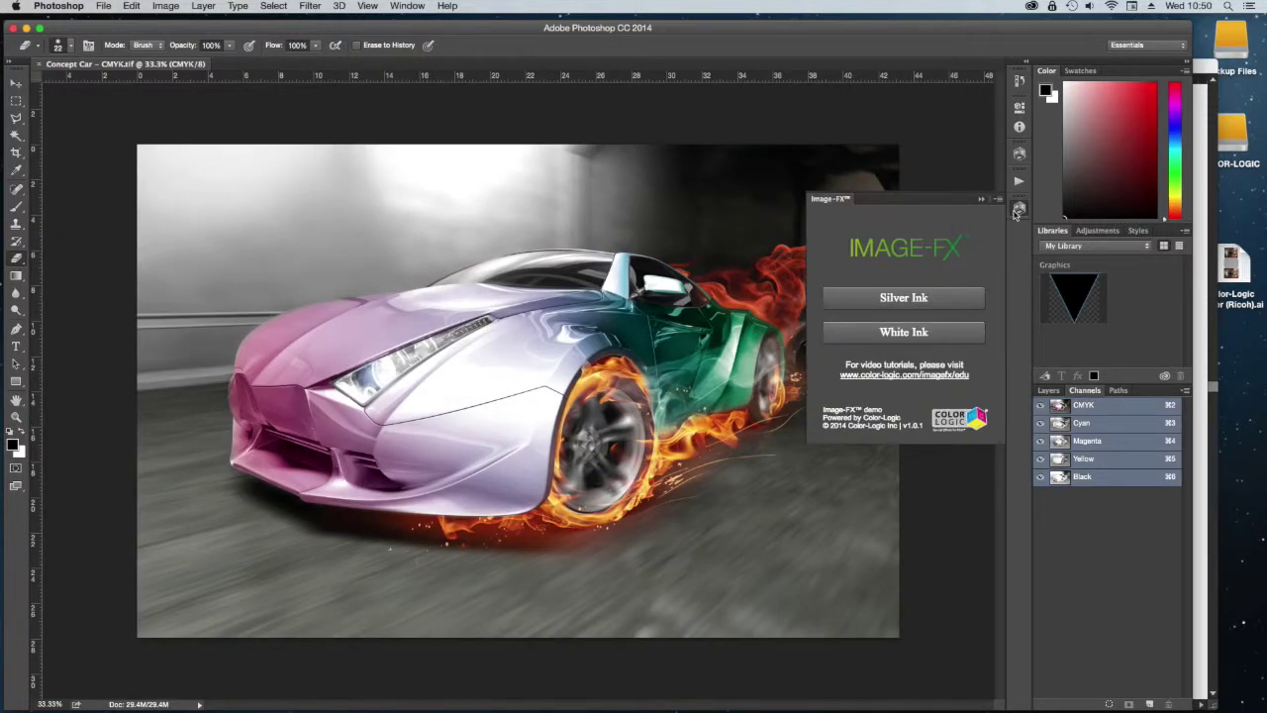
pyautogui.click(958, 335)
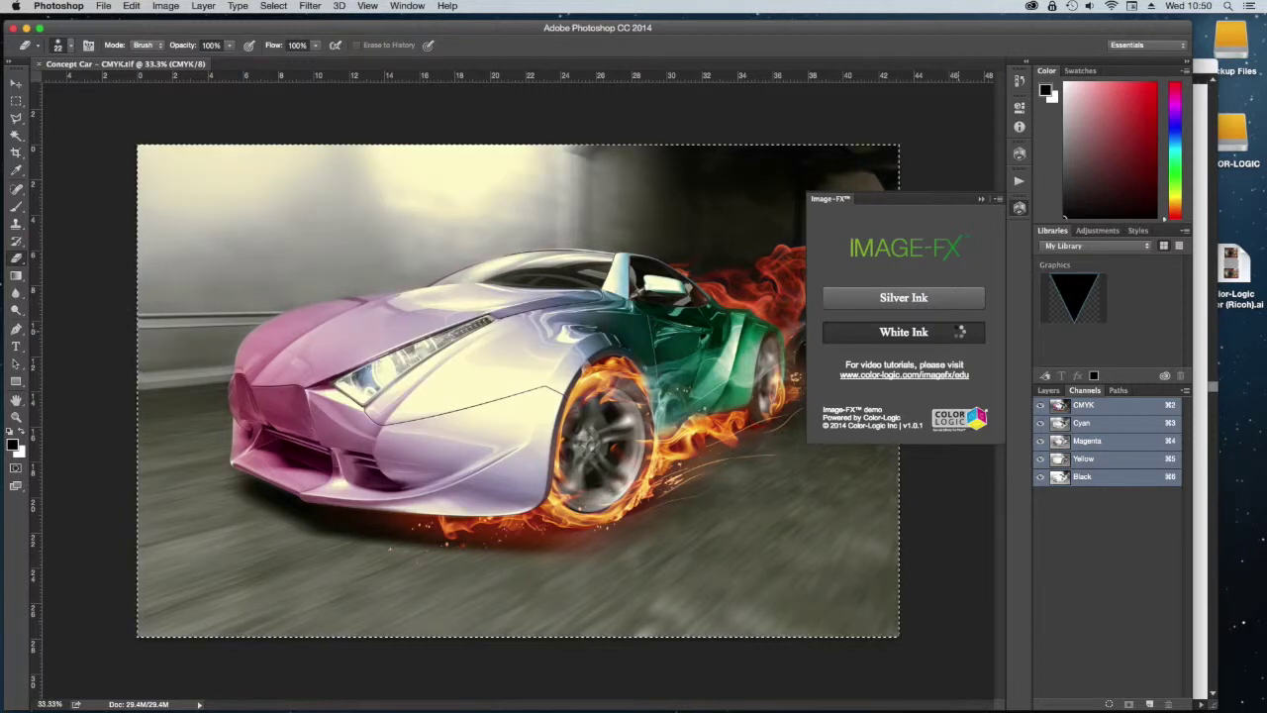
# - Select everything outside the car by loading Path 1 as a selection with a 2-pixel feather and inverting it
pyautogui.click(1119, 391)
pyautogui.keyDown('super'); pyautogui.click(1045, 406); pyautogui.keyUp('super')
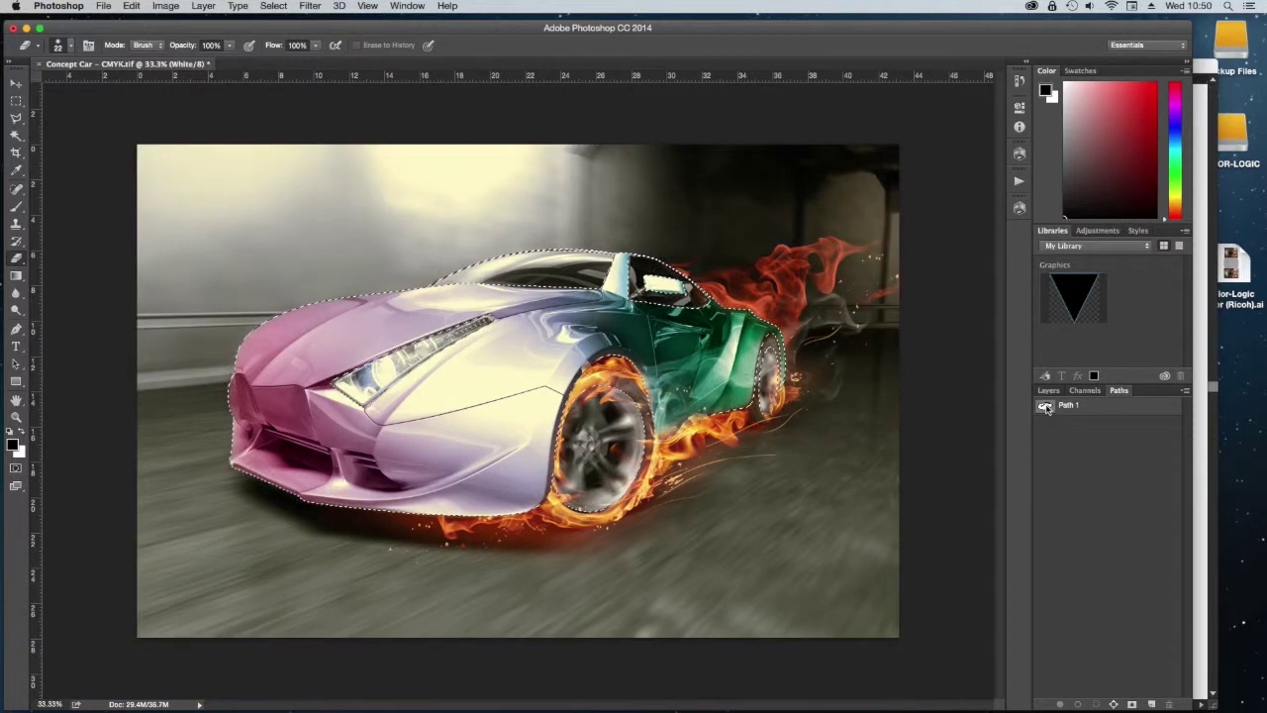
pyautogui.click(274, 6)
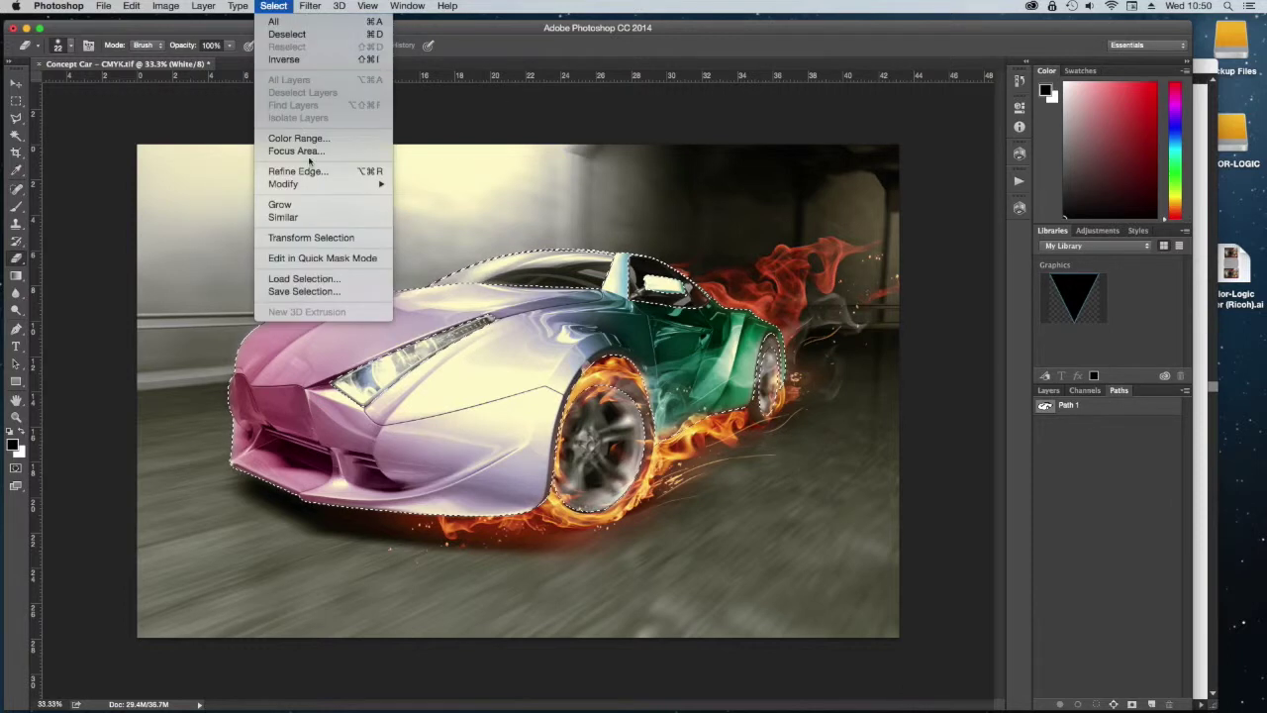
pyautogui.moveTo(304, 186)
pyautogui.click(433, 234)
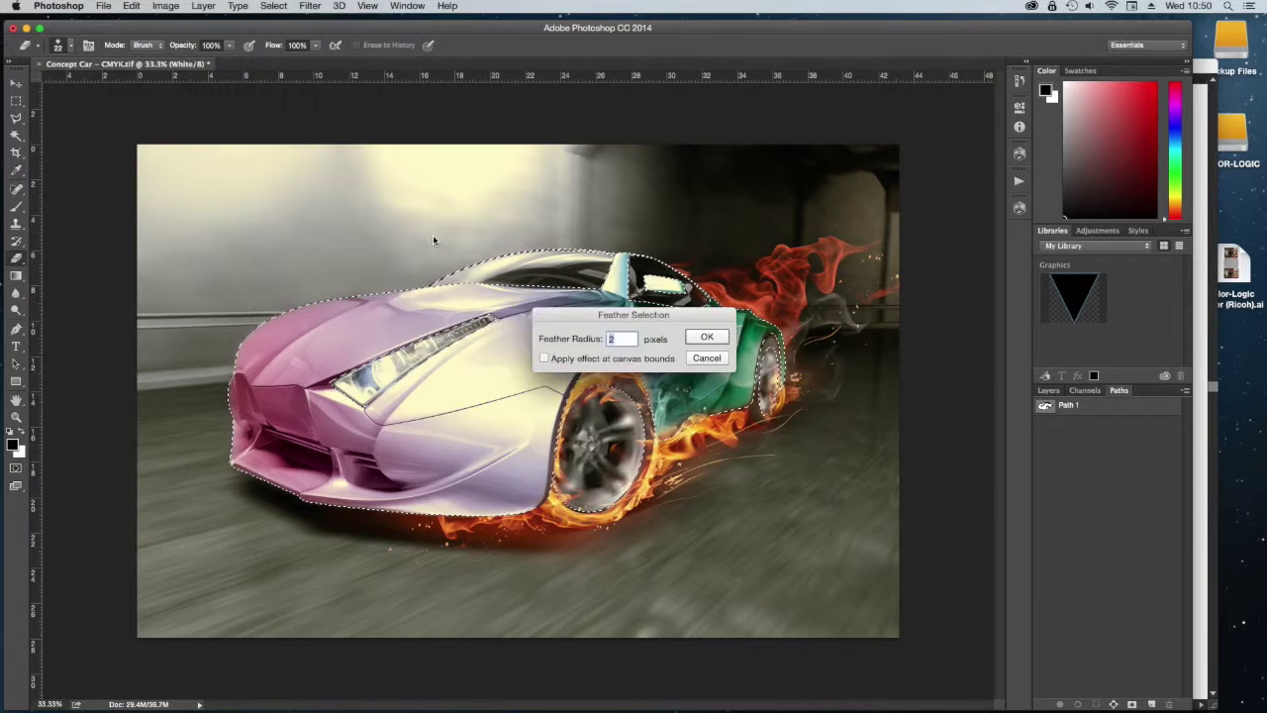
pyautogui.press('Return')
pyautogui.press('super+shift+i')
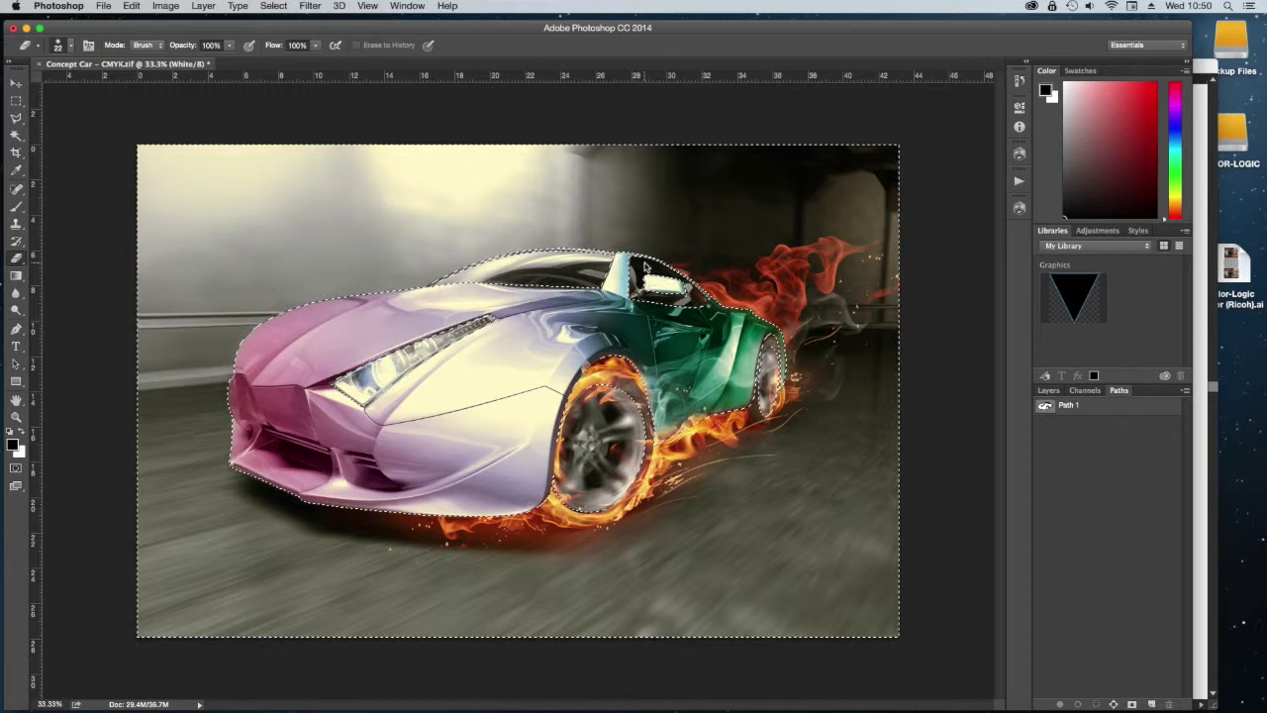
# - Fill the selected background of the White channel with black at 100% opacity in Normal mode, and deselect
pyautogui.click(1079, 390)
pyautogui.press('super+7')
pyautogui.hotkey('shift', 'BackSpace')
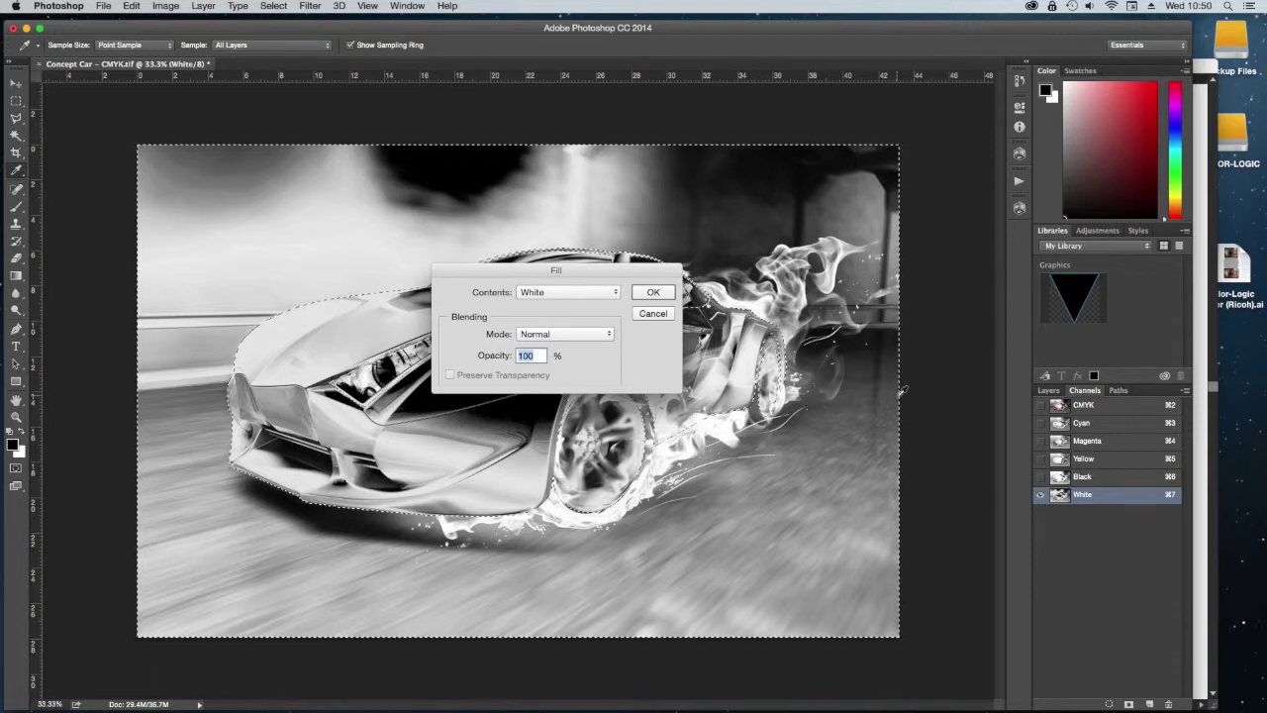
pyautogui.click(561, 292)
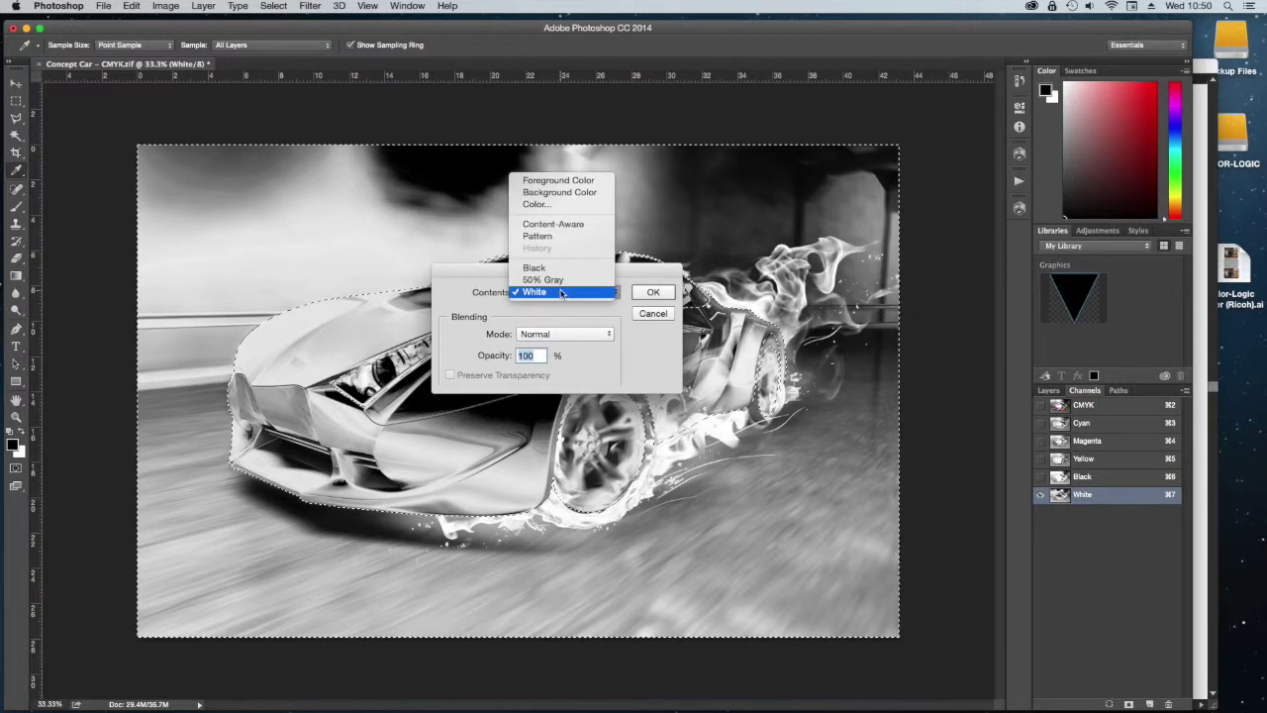
pyautogui.click(539, 268)
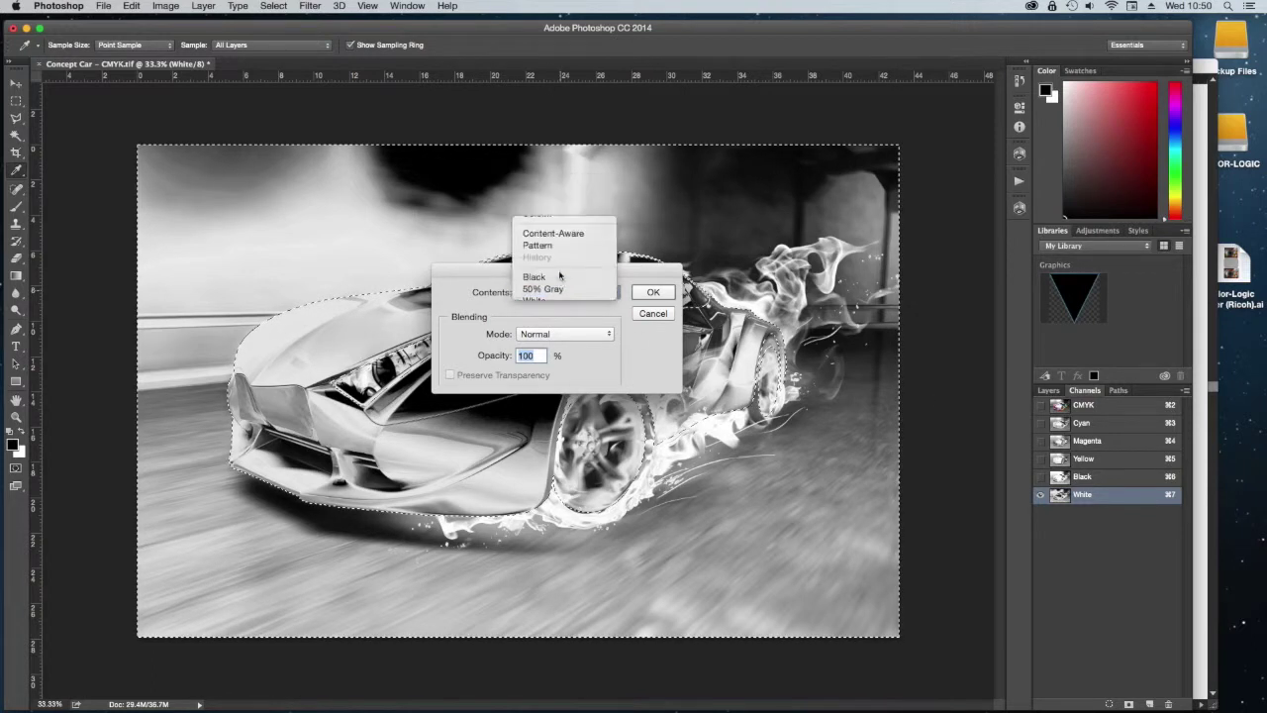
pyautogui.click(646, 294)
pyautogui.press('e')
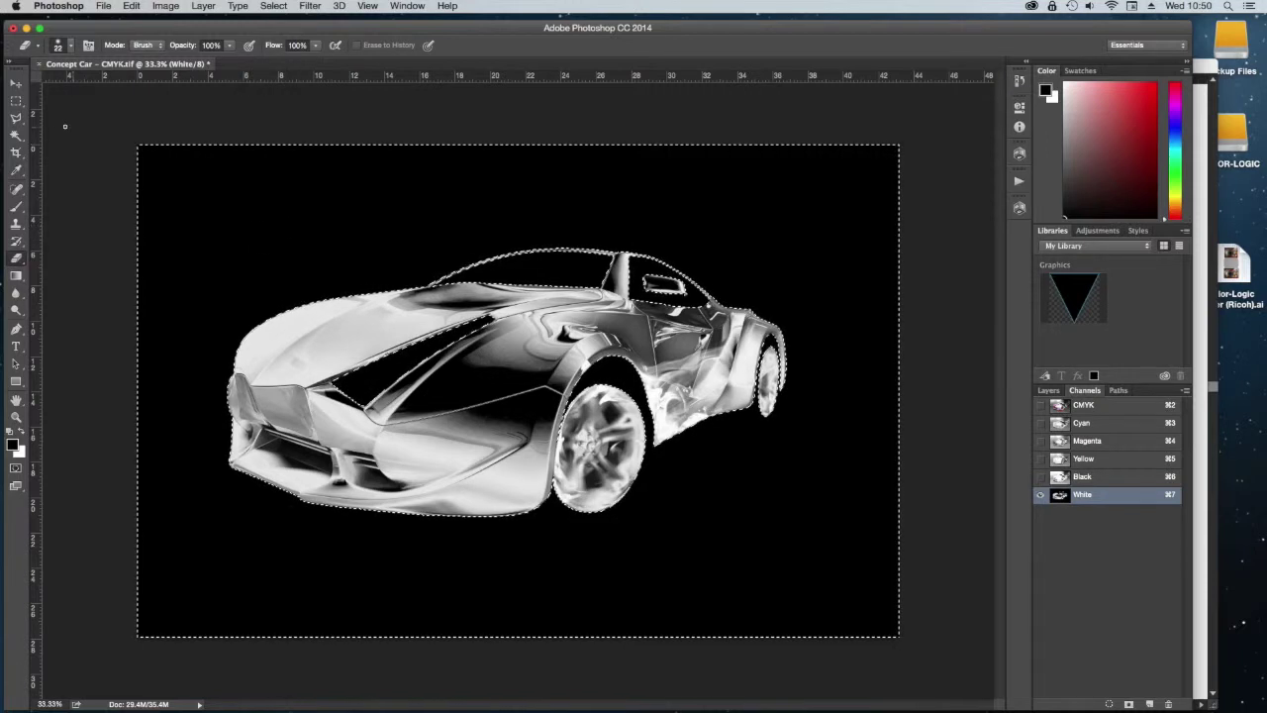
pyautogui.press('m')
pyautogui.press('super+d')
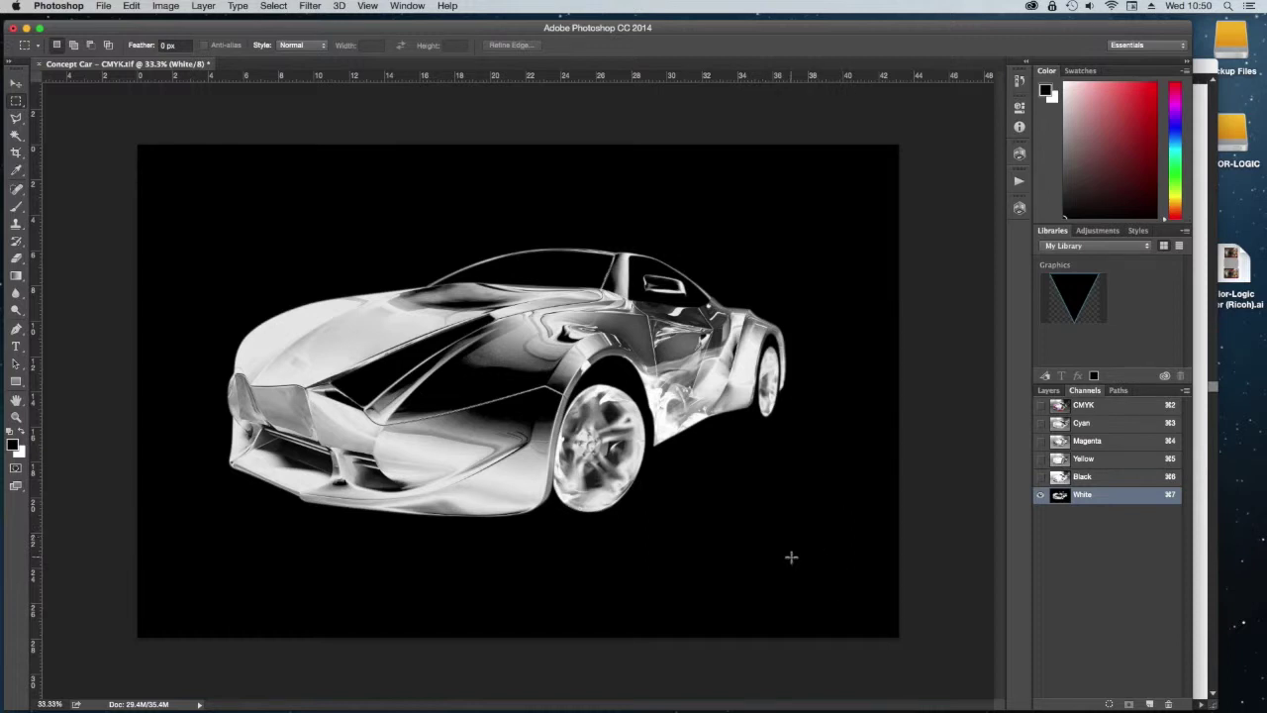
# - Show the CMYK channels together with White and check the White spot channel's ink colour
pyautogui.click(1041, 405)
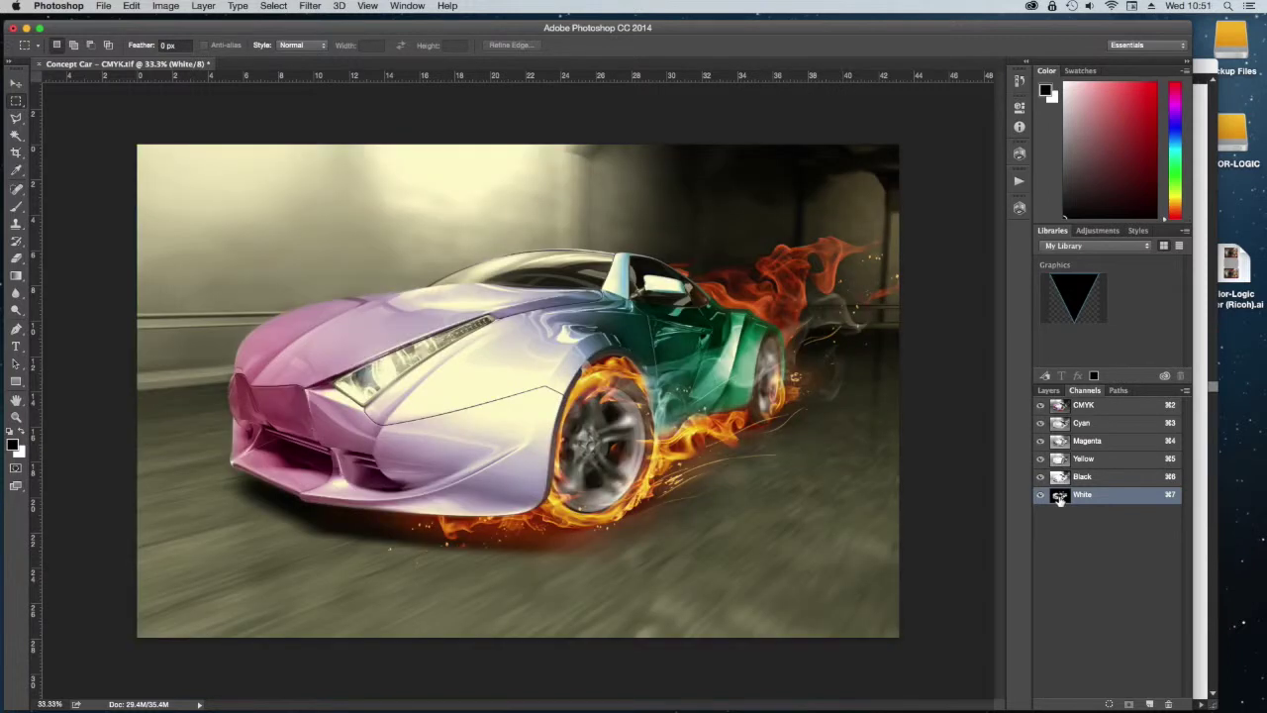
pyautogui.doubleClick(1059, 495)
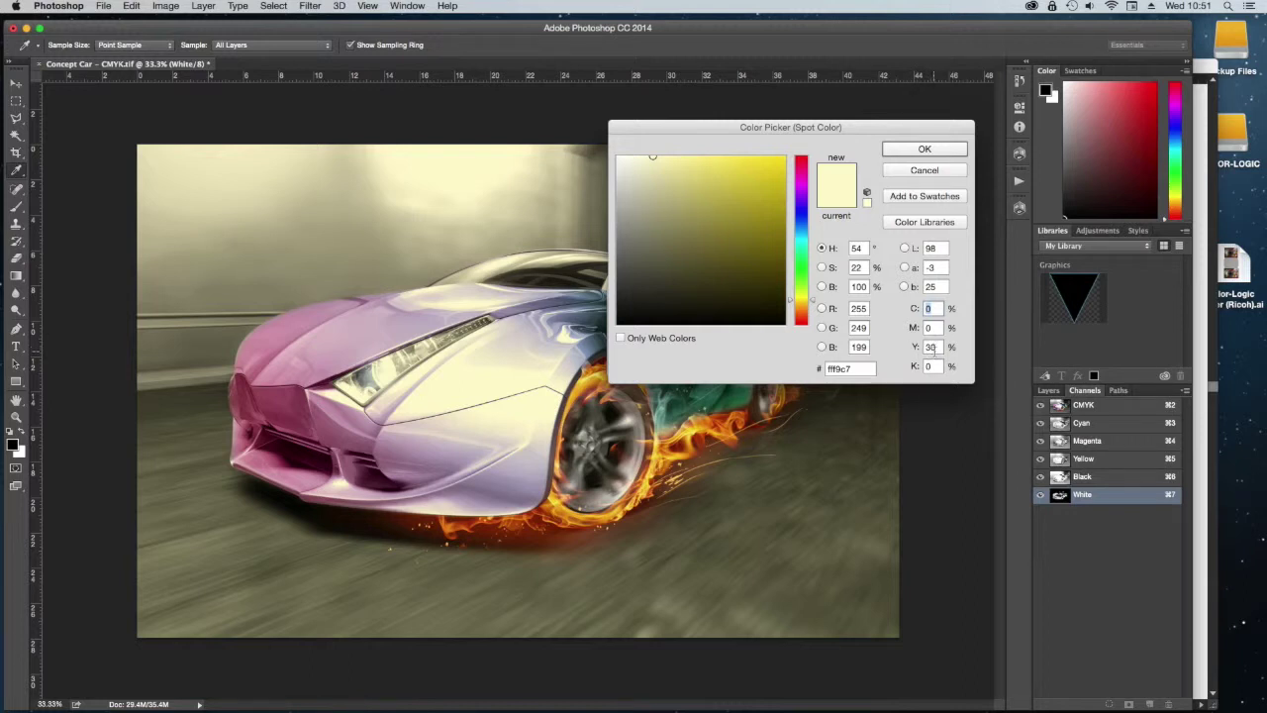
pyautogui.click(924, 148)
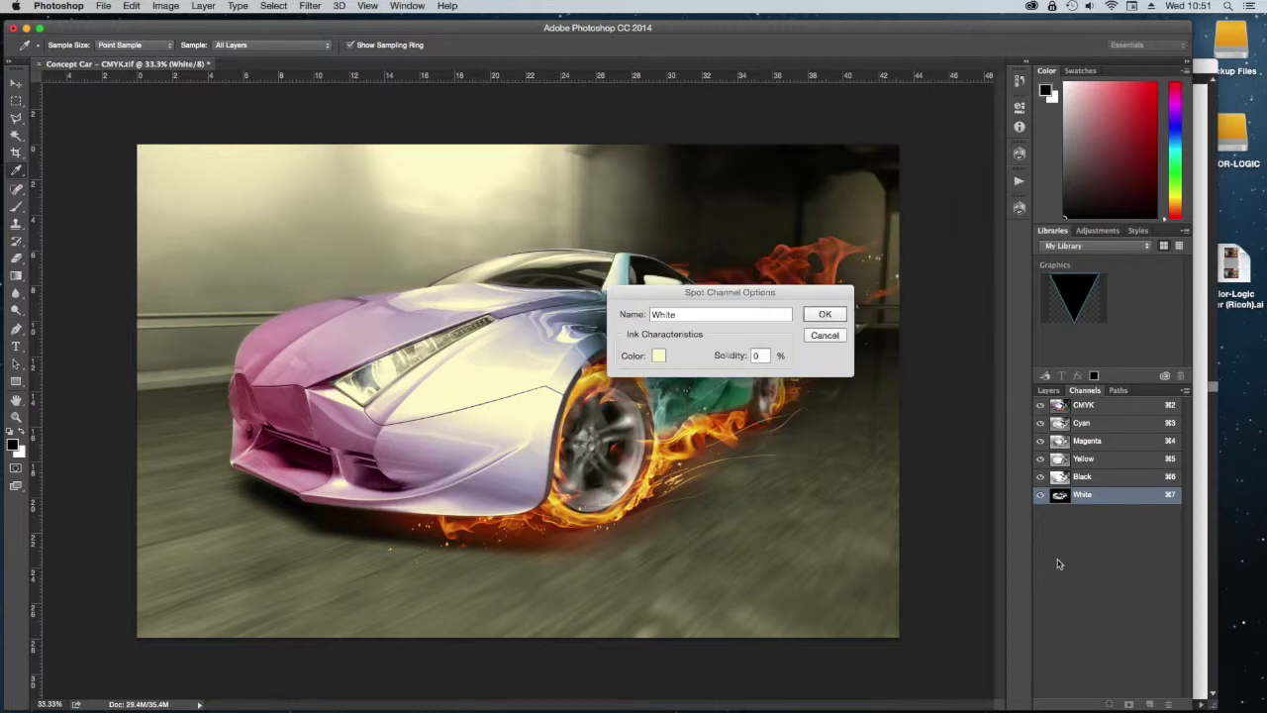
pyautogui.click(824, 314)
# - Save the image as the TIFF Concept Car - White Ink.tif in the Converted Images folder, replacing the existing file
pyautogui.click(103, 5)
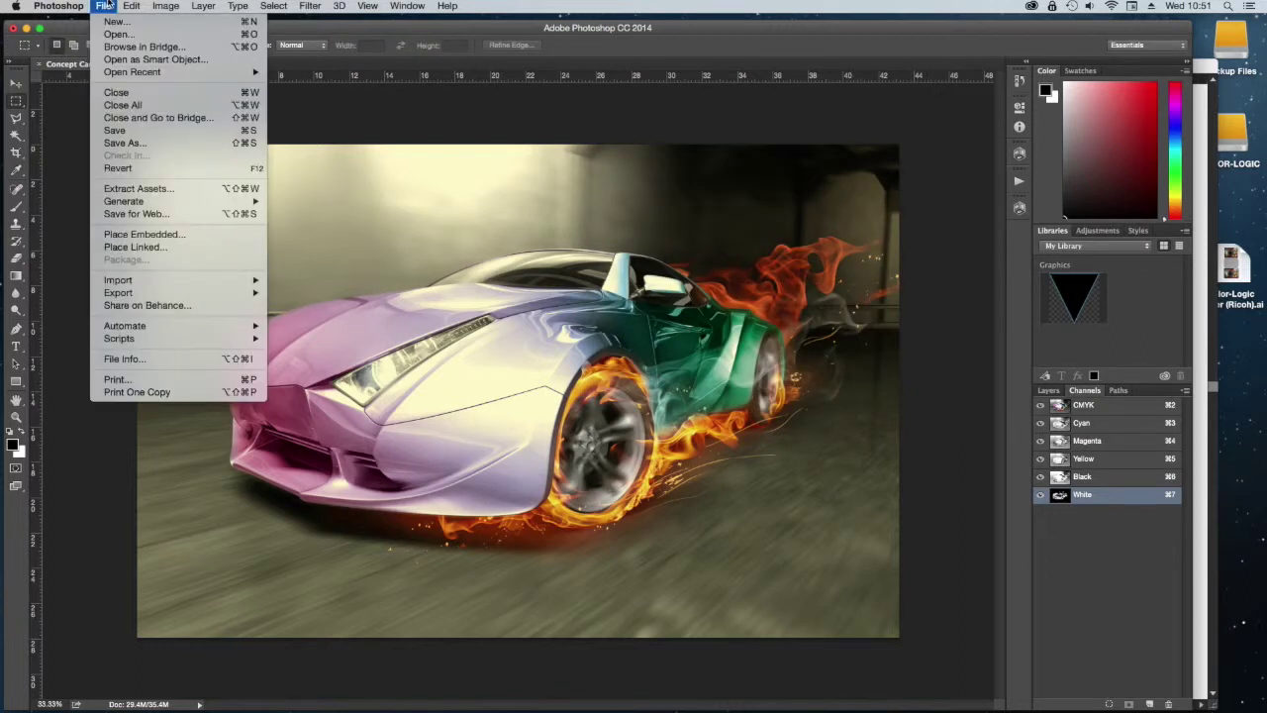
pyautogui.click(153, 146)
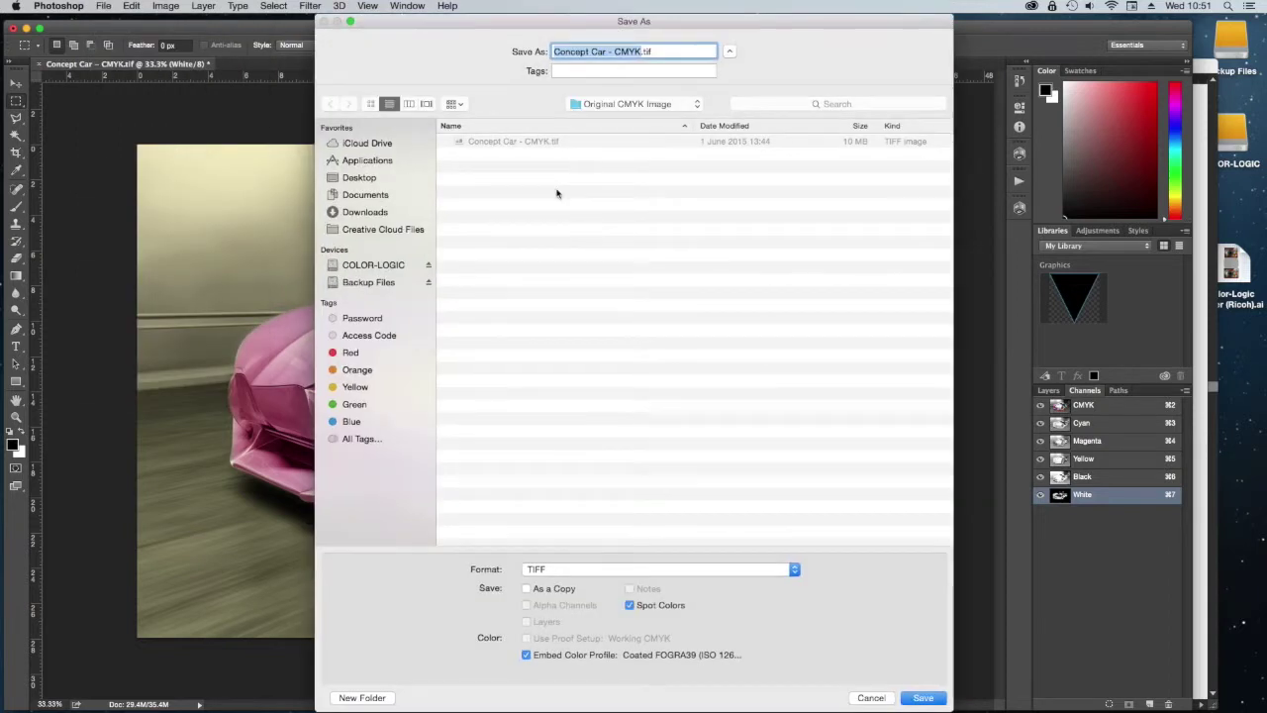
pyautogui.click(604, 105)
pyautogui.click(604, 222)
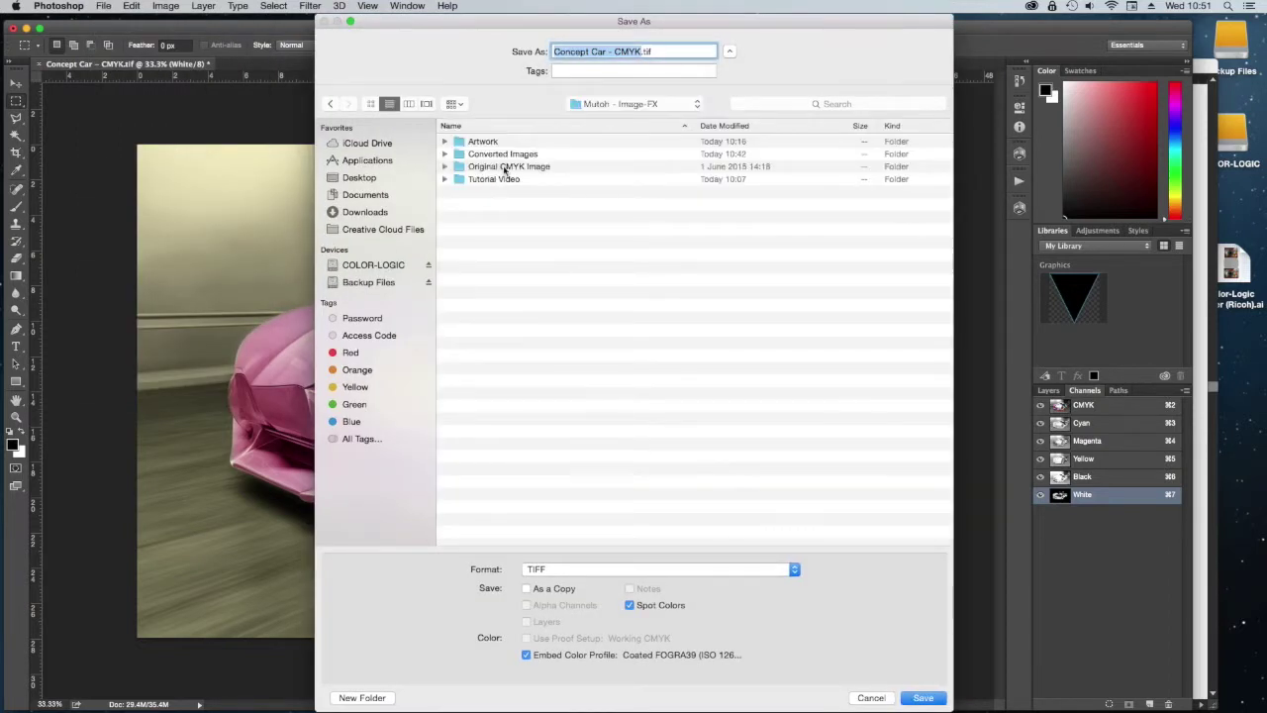
pyautogui.doubleClick(521, 156)
pyautogui.click(521, 155)
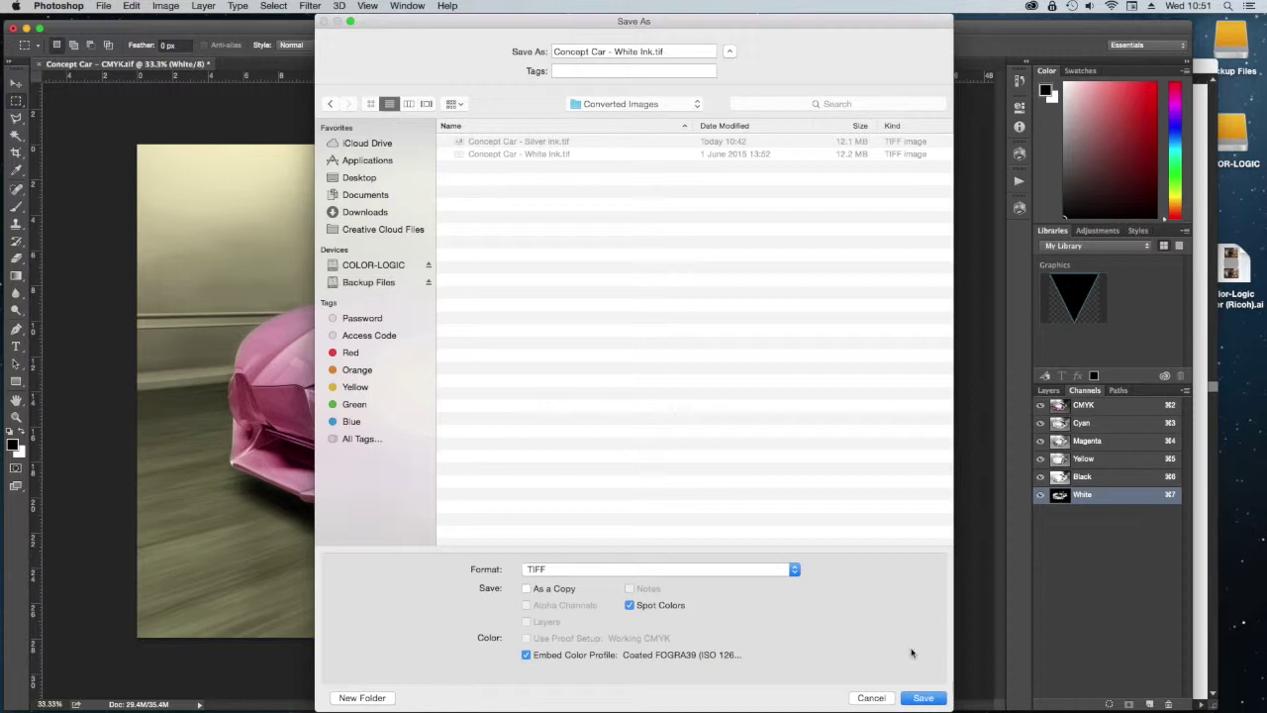
pyautogui.click(917, 701)
pyautogui.click(729, 113)
pyautogui.click(813, 269)
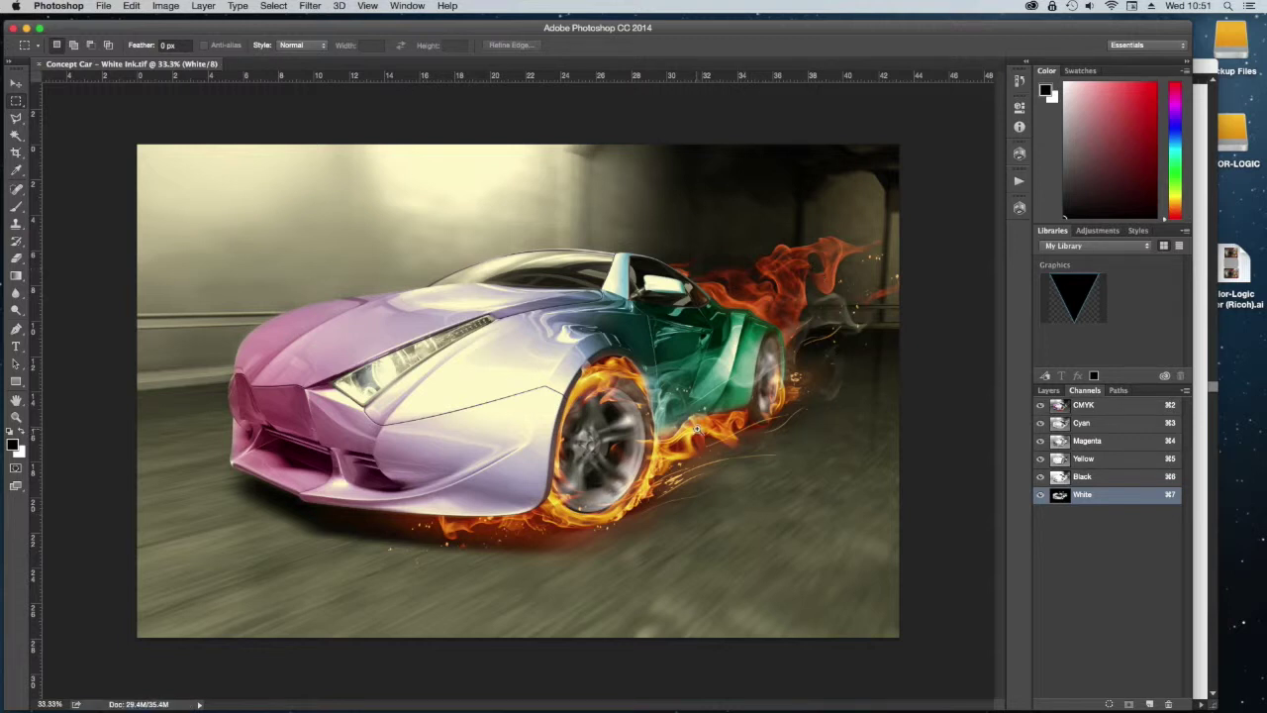
# - Set up a soft Brush of 36 px with 19% hardness for retouching the White channel around the flames behind the front wheel
pyautogui.scroll(5, 696, 428)
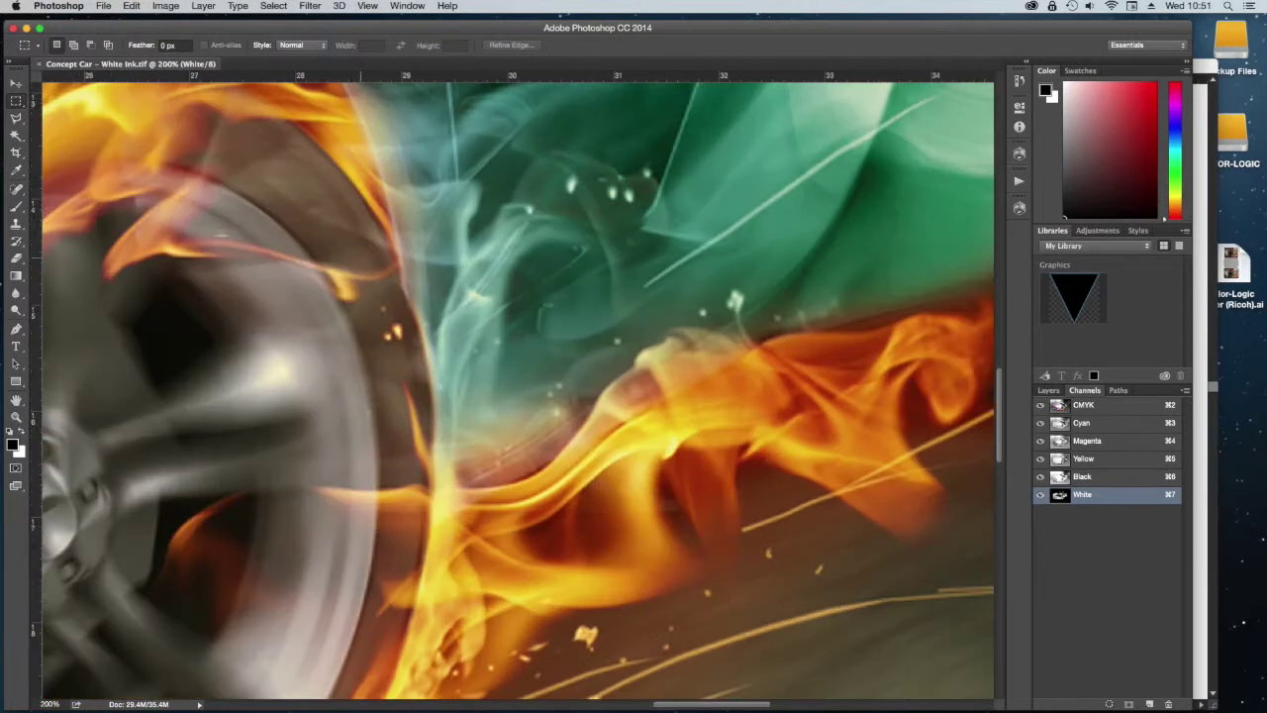
pyautogui.click(19, 264)
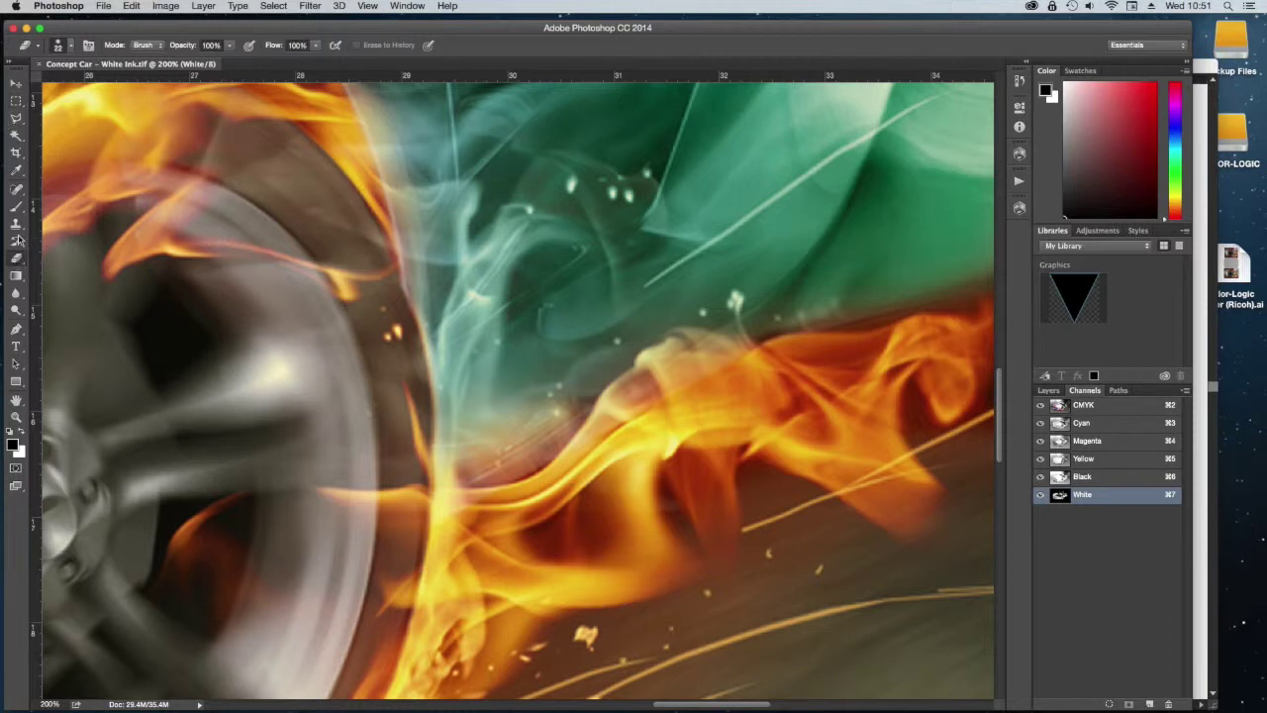
pyautogui.click(16, 205)
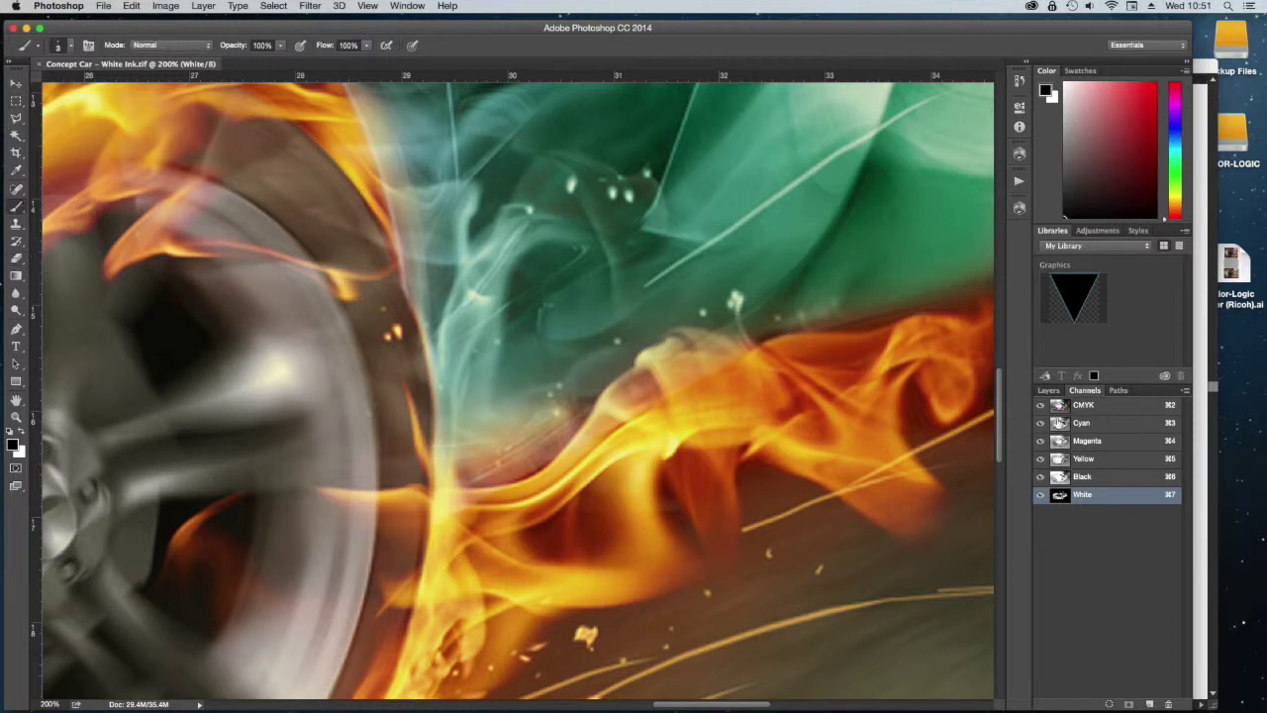
pyautogui.click(1040, 405)
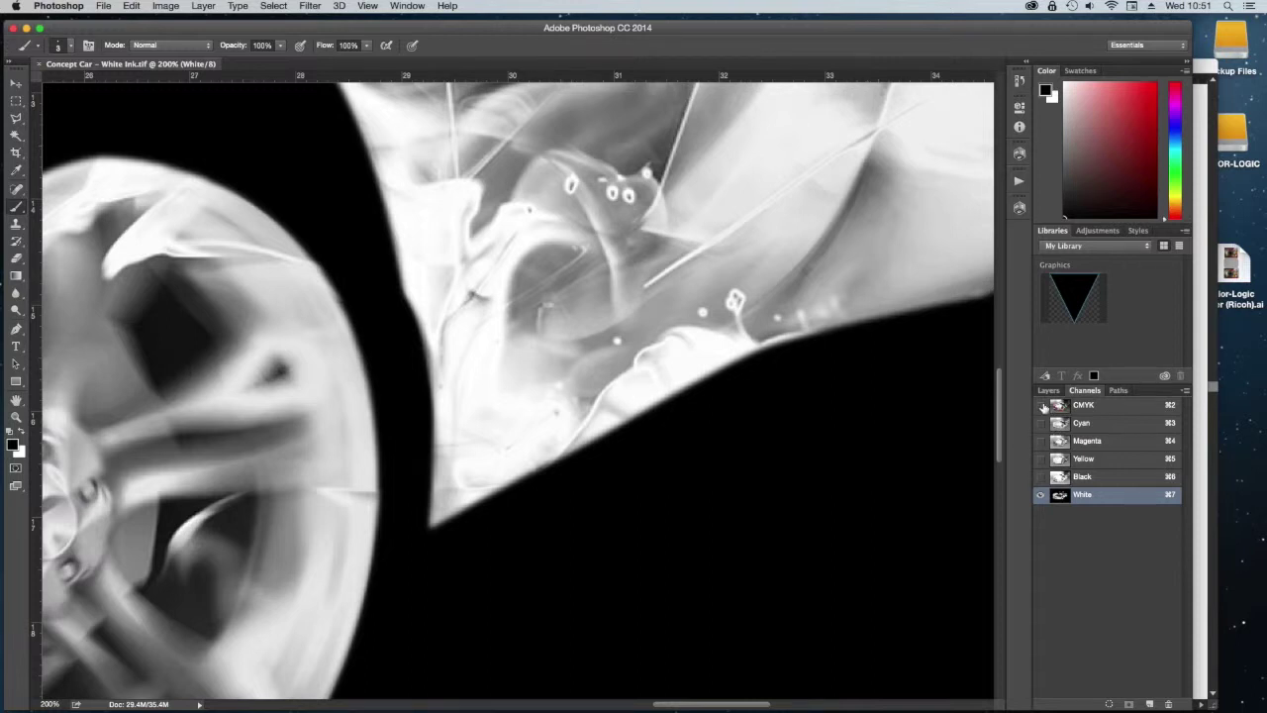
pyautogui.click(1041, 404)
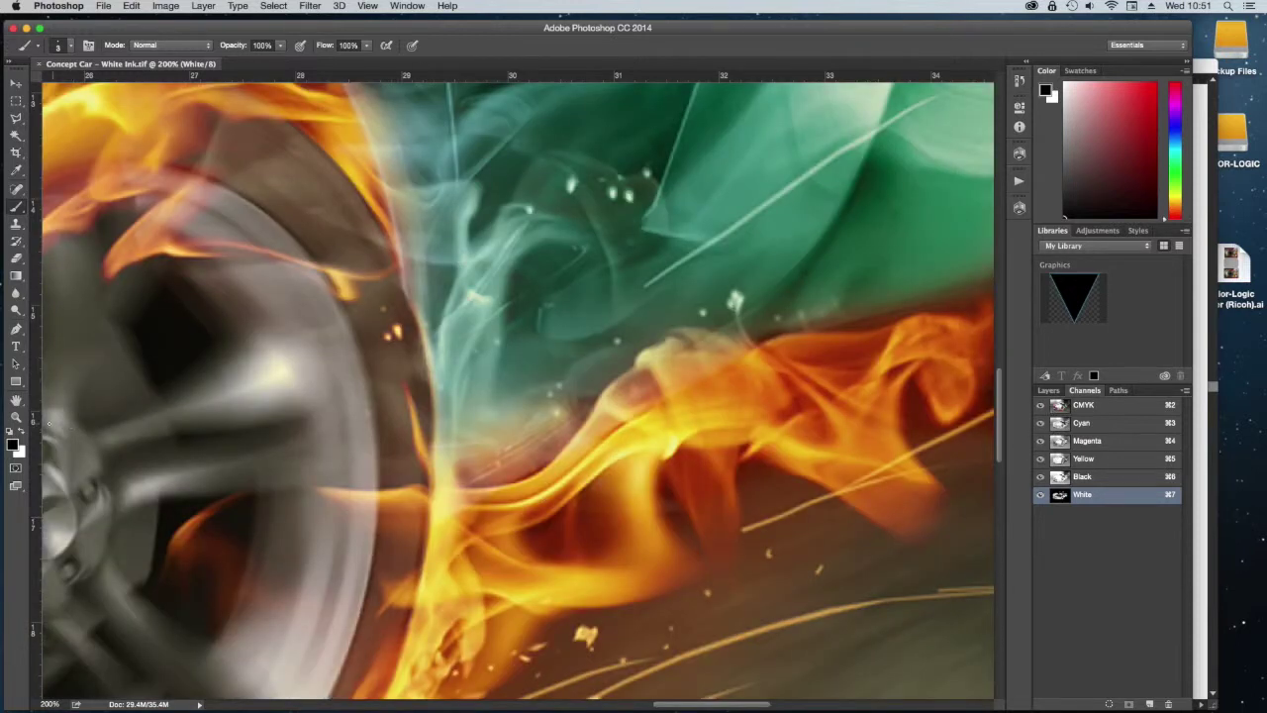
pyautogui.click(67, 45)
pyautogui.click(142, 167)
pyautogui.click(94, 117)
pyautogui.click(89, 87)
pyautogui.moveTo(89, 87); pyautogui.dragTo(94, 87)
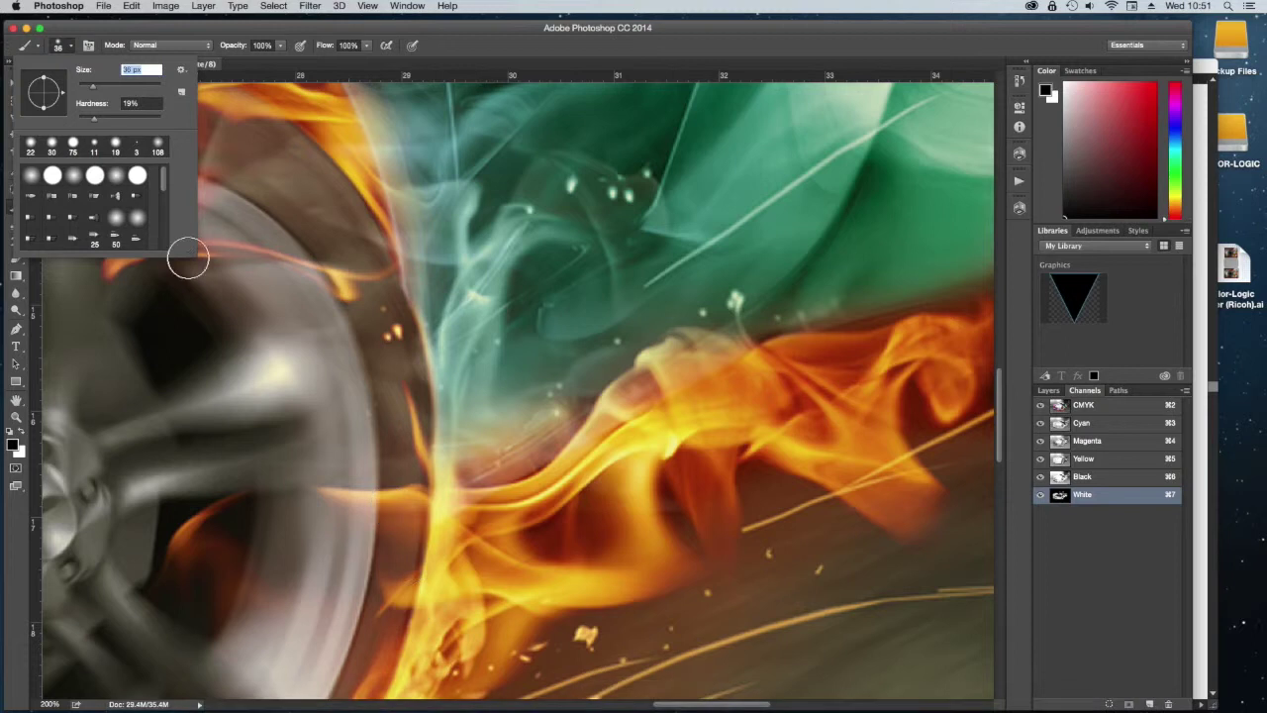
pyautogui.click(450, 31)
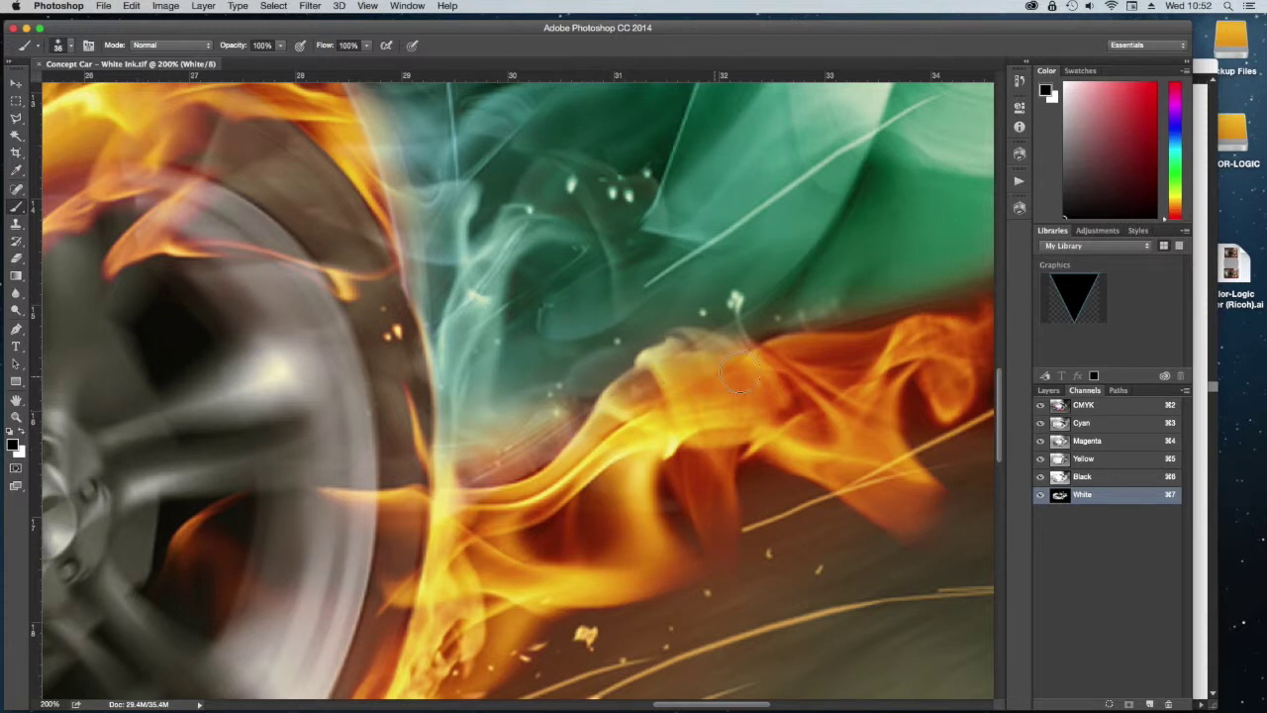
# - Paint black in the White channel over the flames overlapping the car's lower sill, and show the CMYK channels again
pyautogui.moveTo(673, 362); pyautogui.dragTo(617, 416)
pyautogui.click(1040, 405)
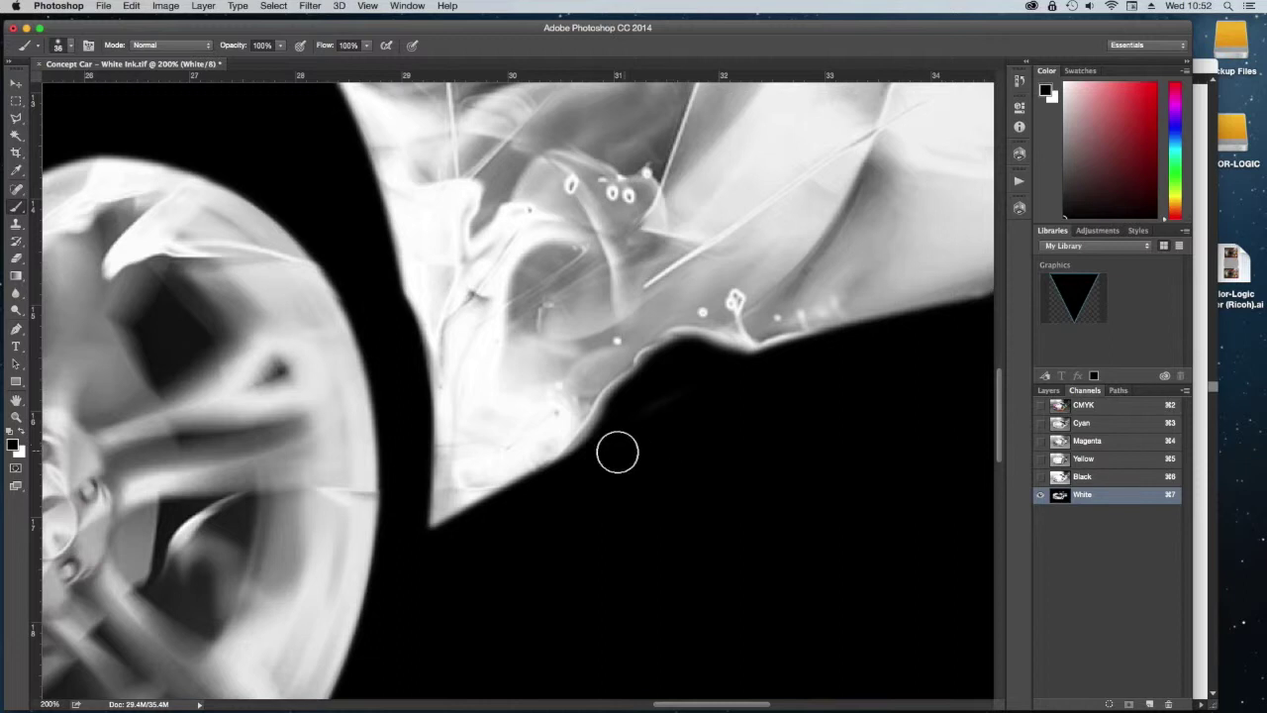
pyautogui.moveTo(602, 440)
pyautogui.mouseDown()
pyautogui.moveTo(663, 362)
pyautogui.moveTo(685, 351)
pyautogui.moveTo(746, 370)
pyautogui.mouseUp()
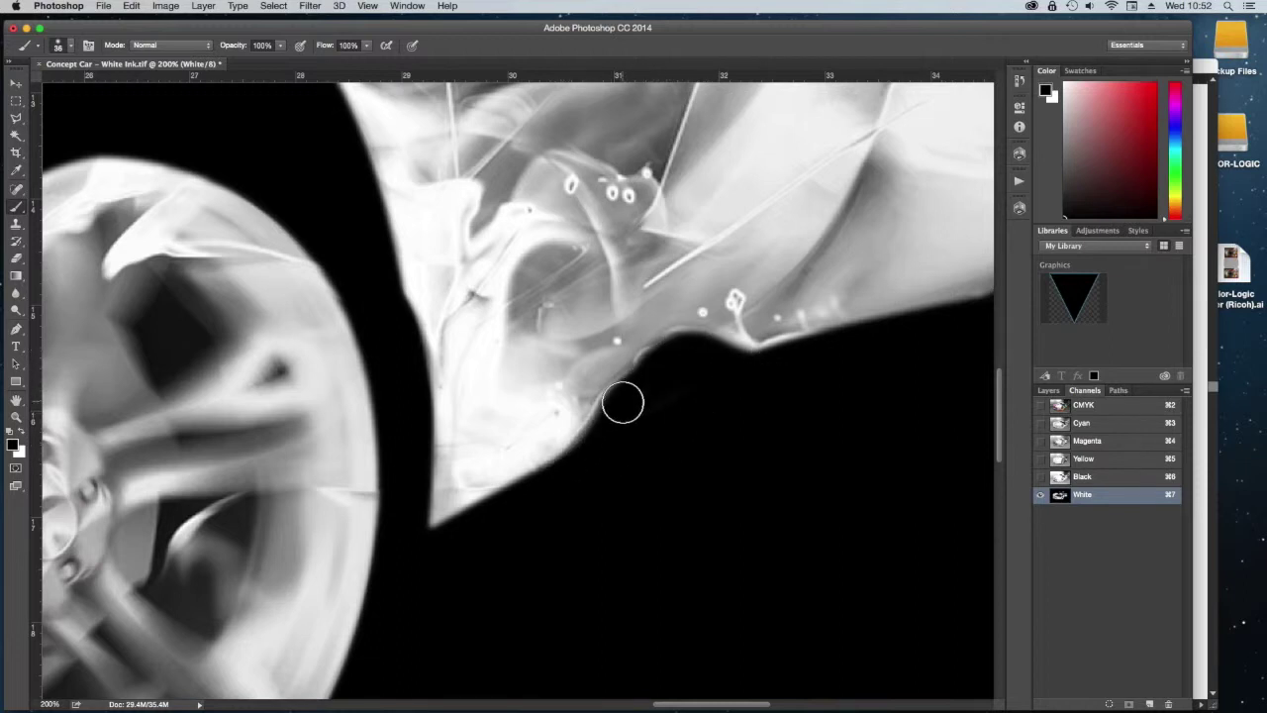
pyautogui.click(1041, 404)
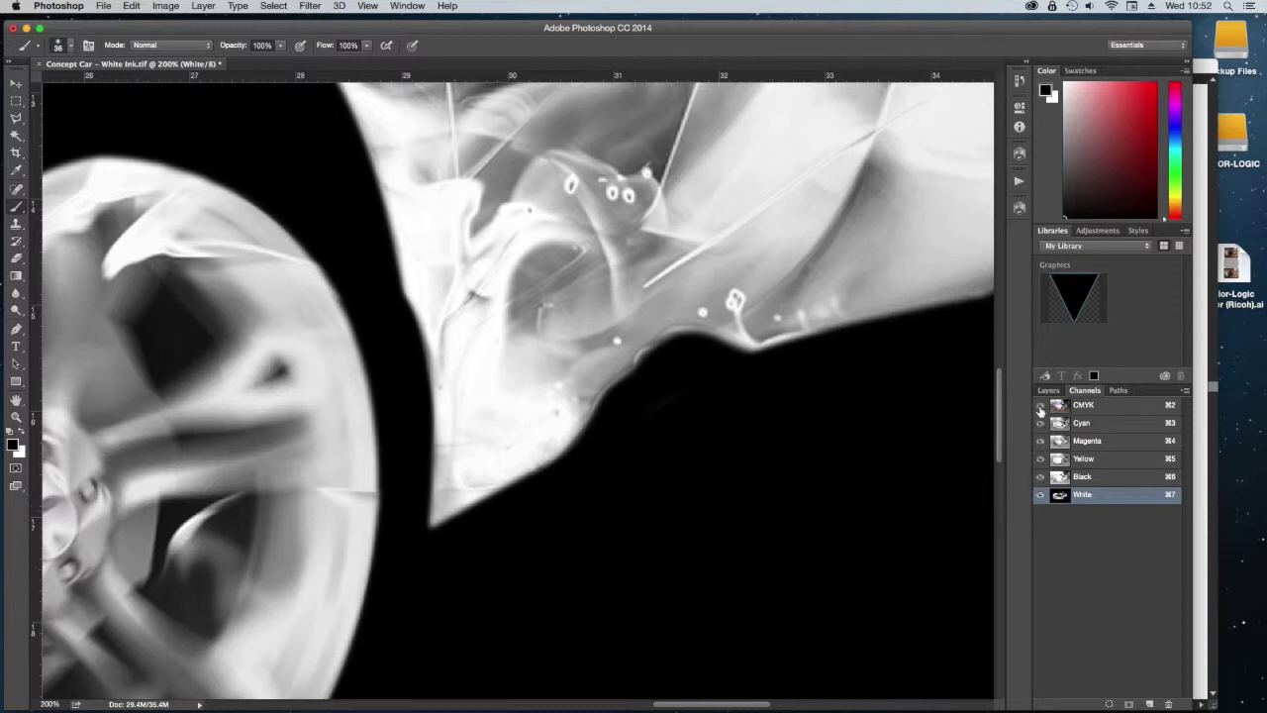
pyautogui.press('super+minus')
pyautogui.press('super+minus')
pyautogui.press('super+minus')
pyautogui.press('super+minus')
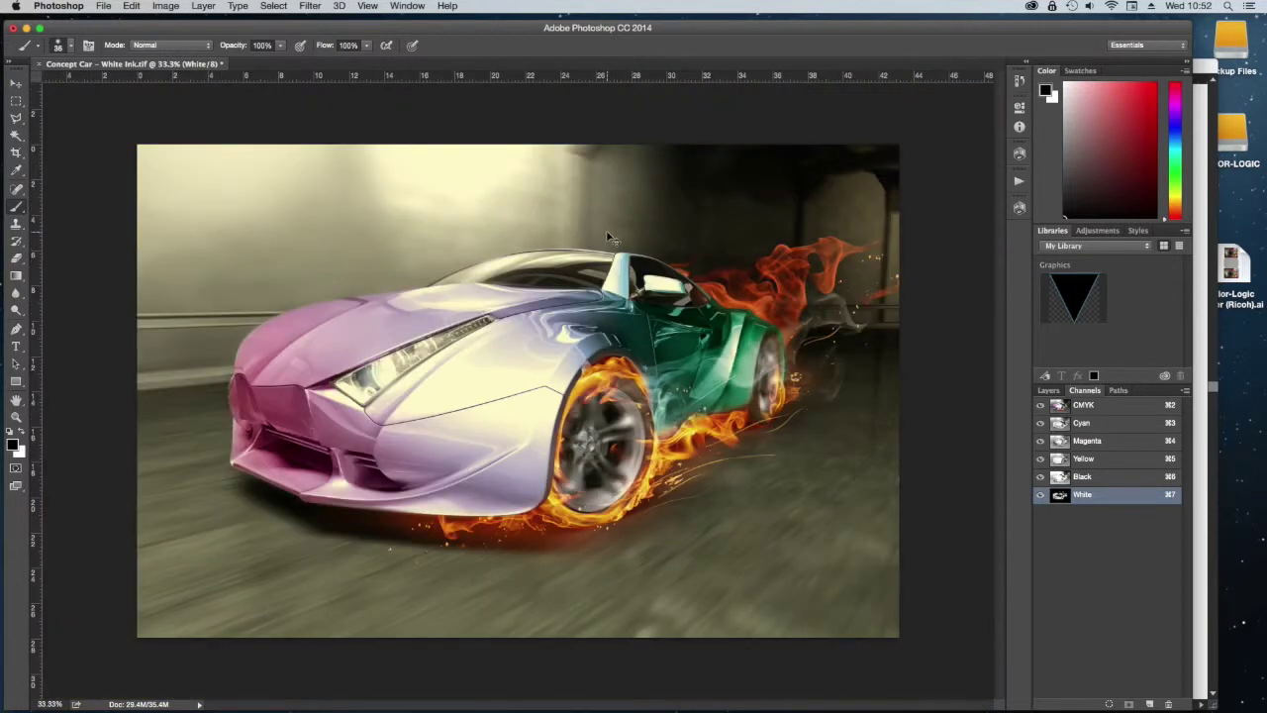
# - Close the image, switch to Illustrator and relink the placed car image to Concept Car - White Ink.tif
pyautogui.press('super+w')
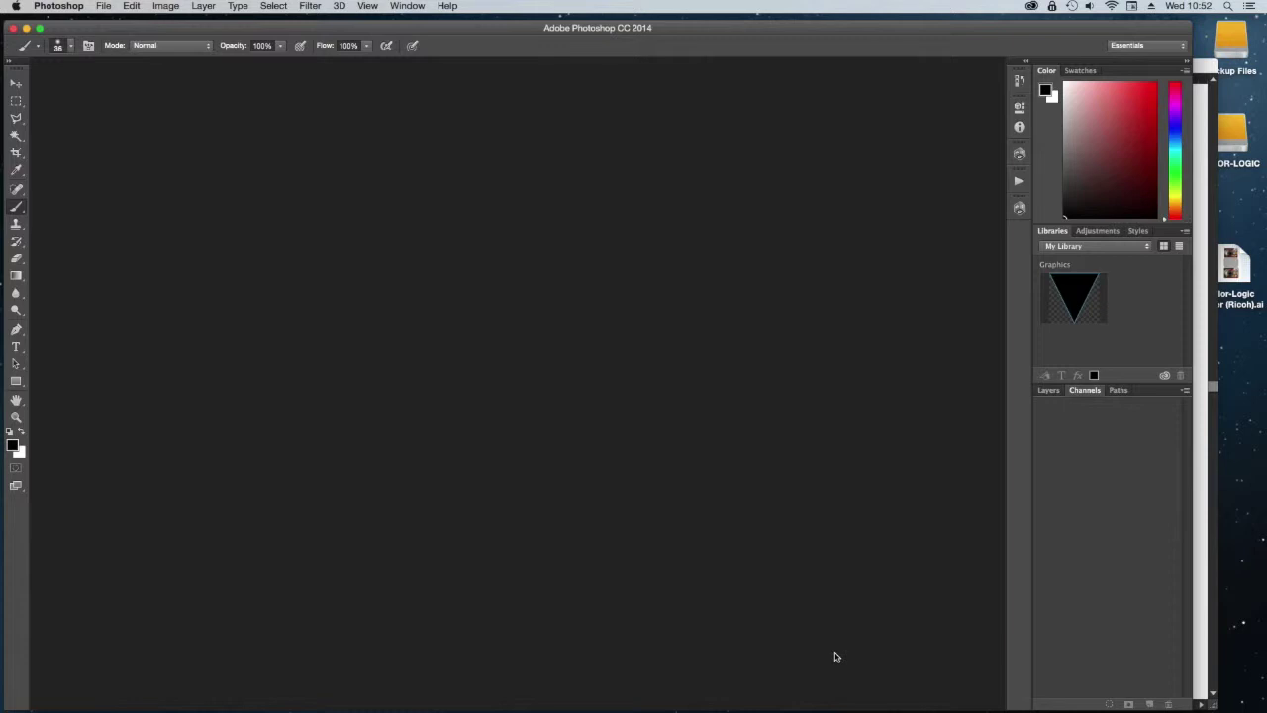
pyautogui.press('super+Tab')
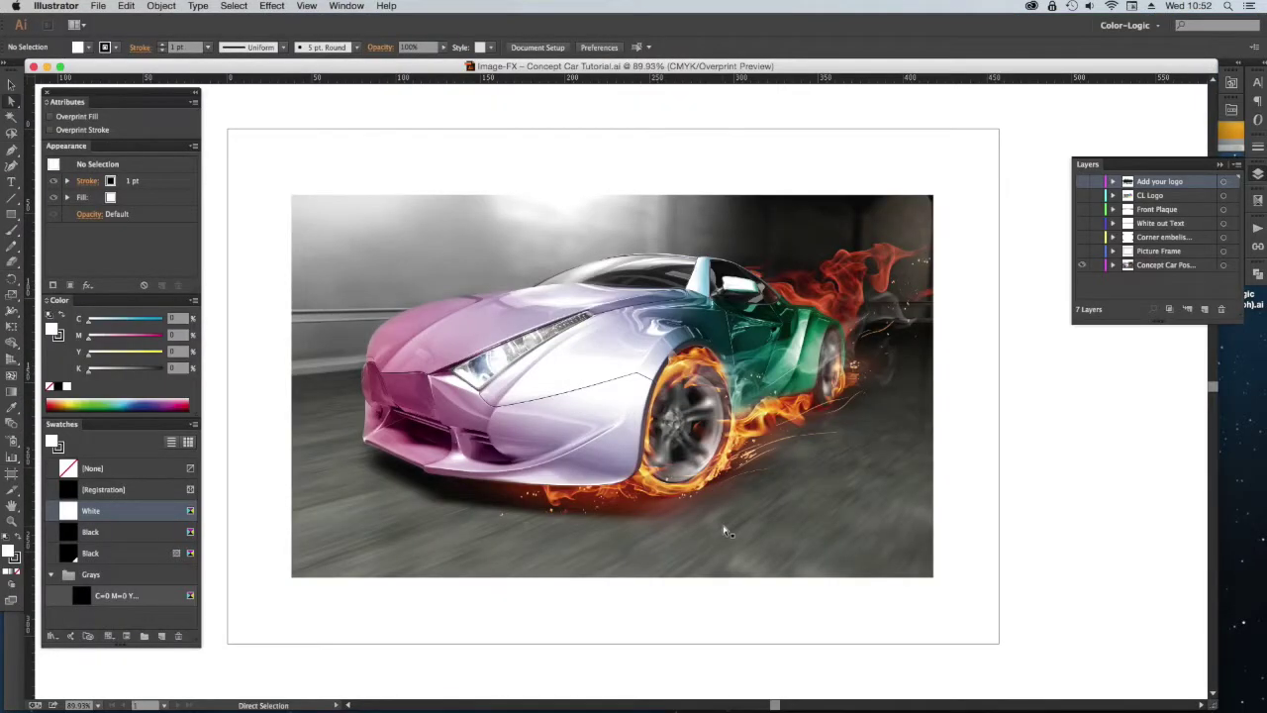
pyautogui.click(1258, 246)
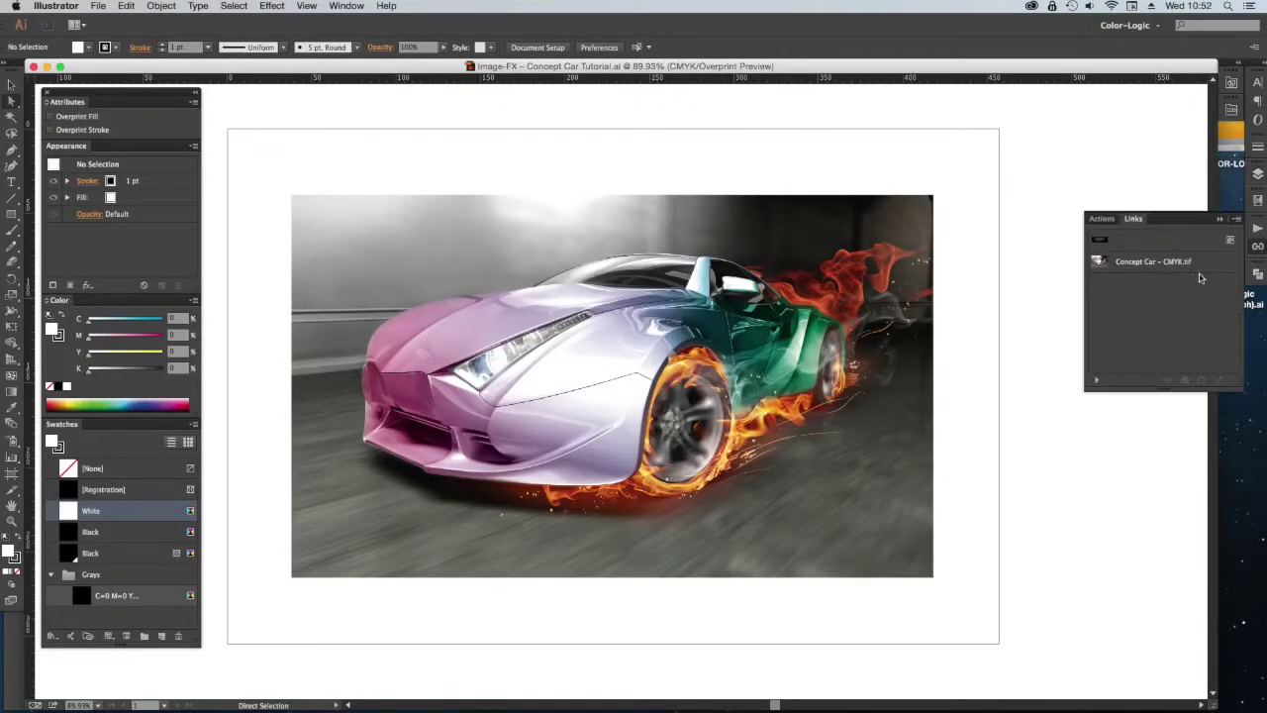
pyautogui.click(1127, 263)
pyautogui.click(1168, 379)
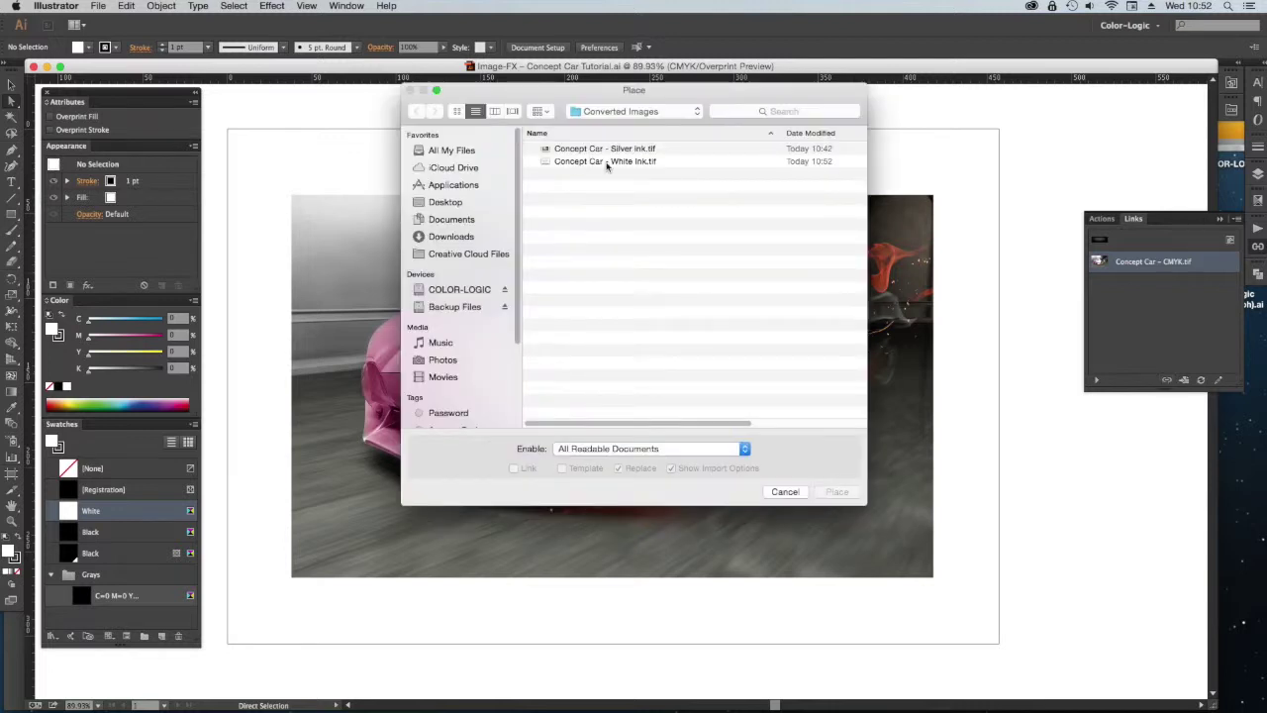
pyautogui.doubleClick(607, 162)
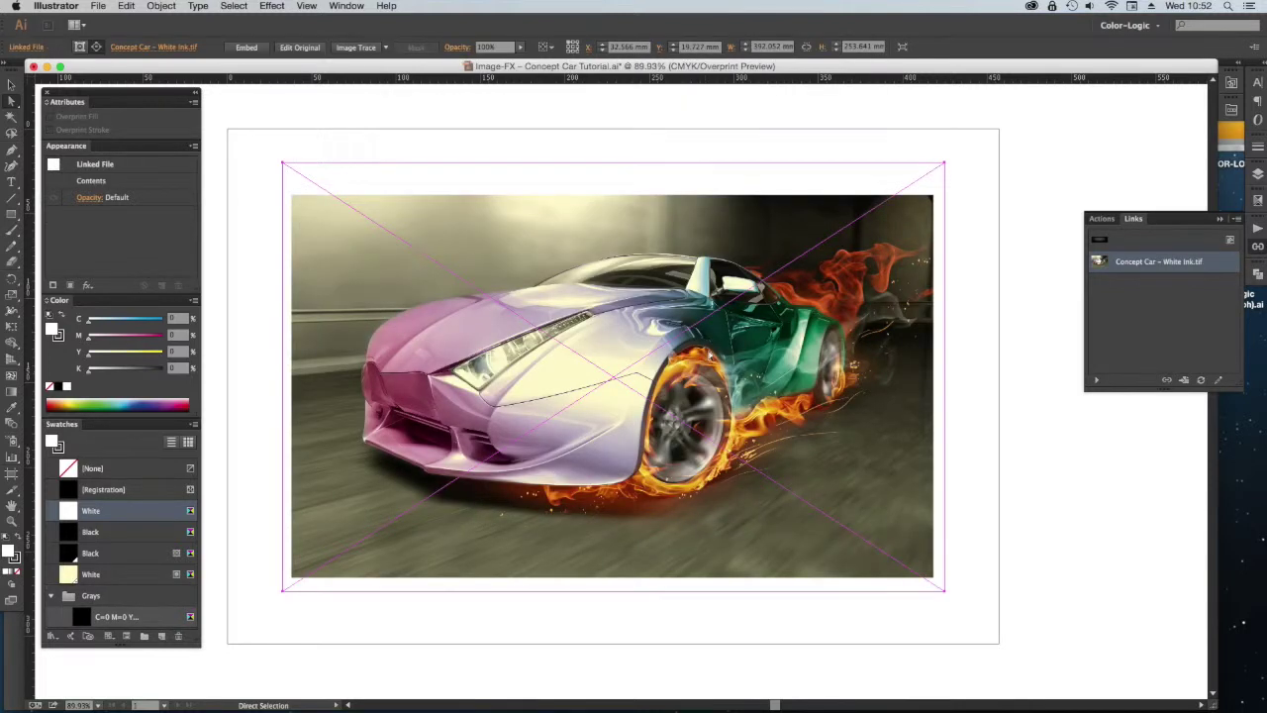
pyautogui.click(1039, 539)
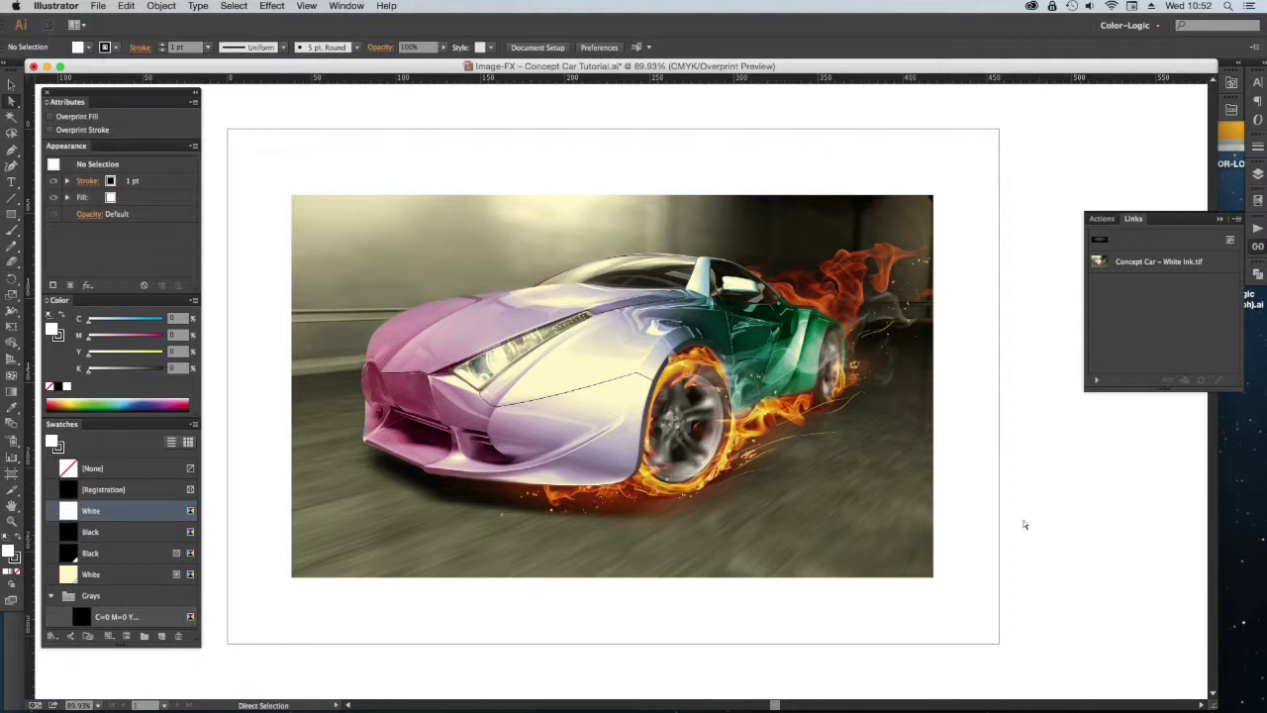
pyautogui.hscroll(-1, 960, 512)
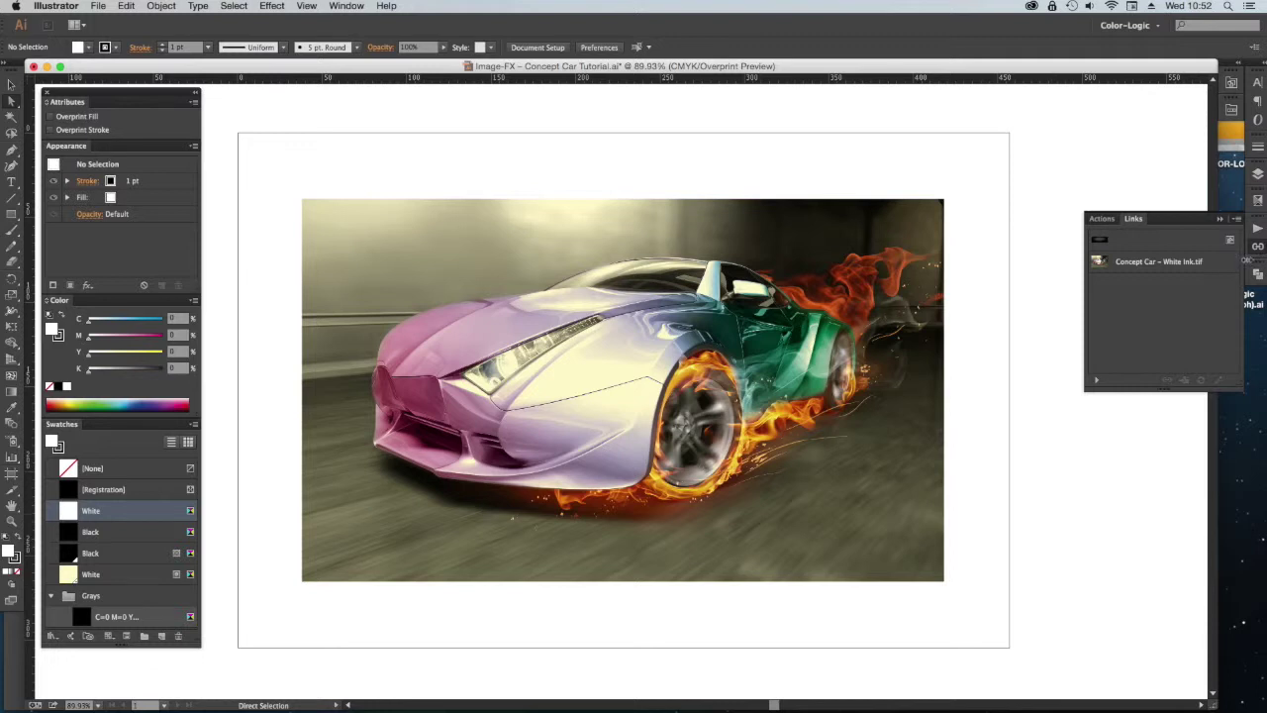
# - Show the Picture Frame layer around the car image
pyautogui.click(1258, 174)
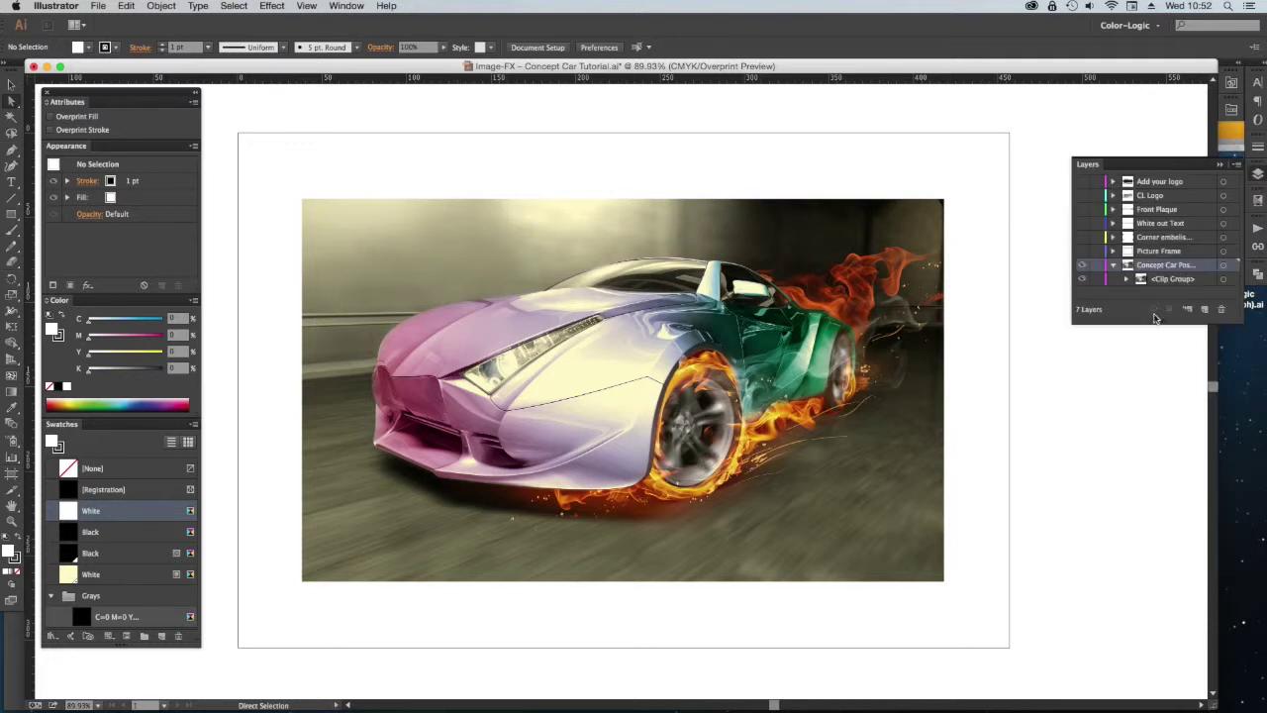
pyautogui.click(1114, 266)
pyautogui.click(1082, 252)
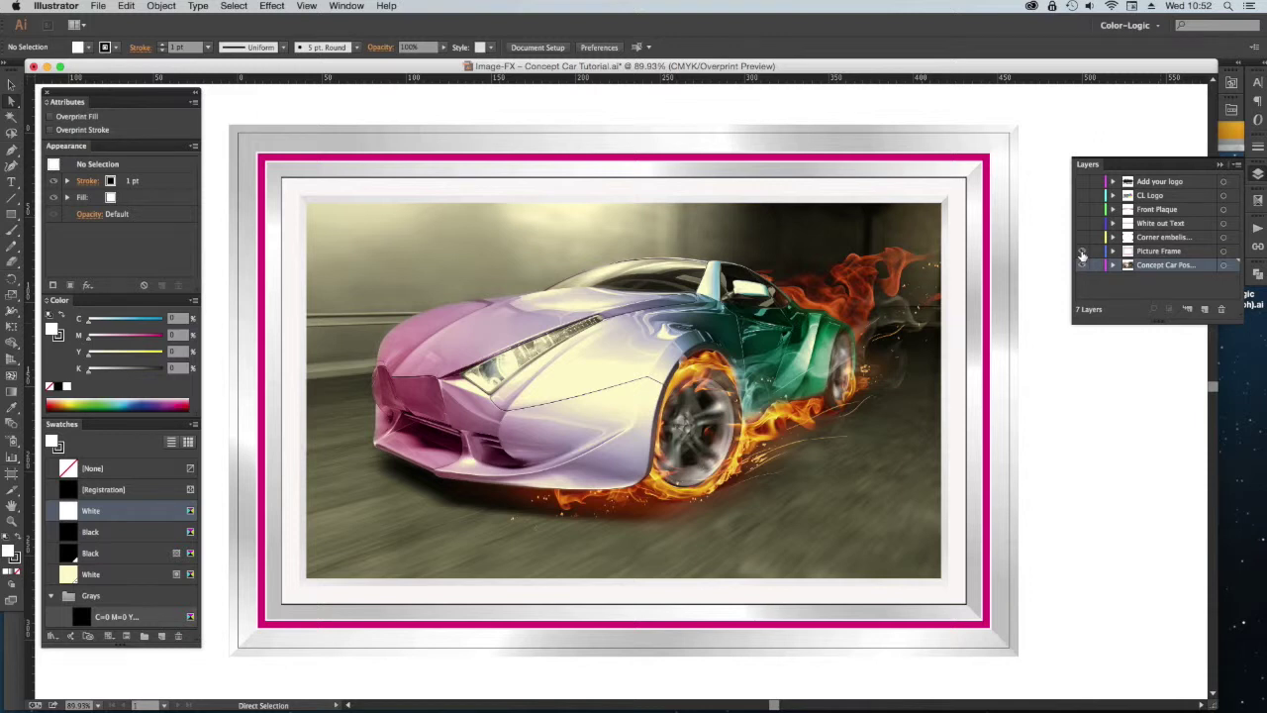
# - Examine the fill and overprint attributes of the outer frame's top strip
pyautogui.click(253, 138)
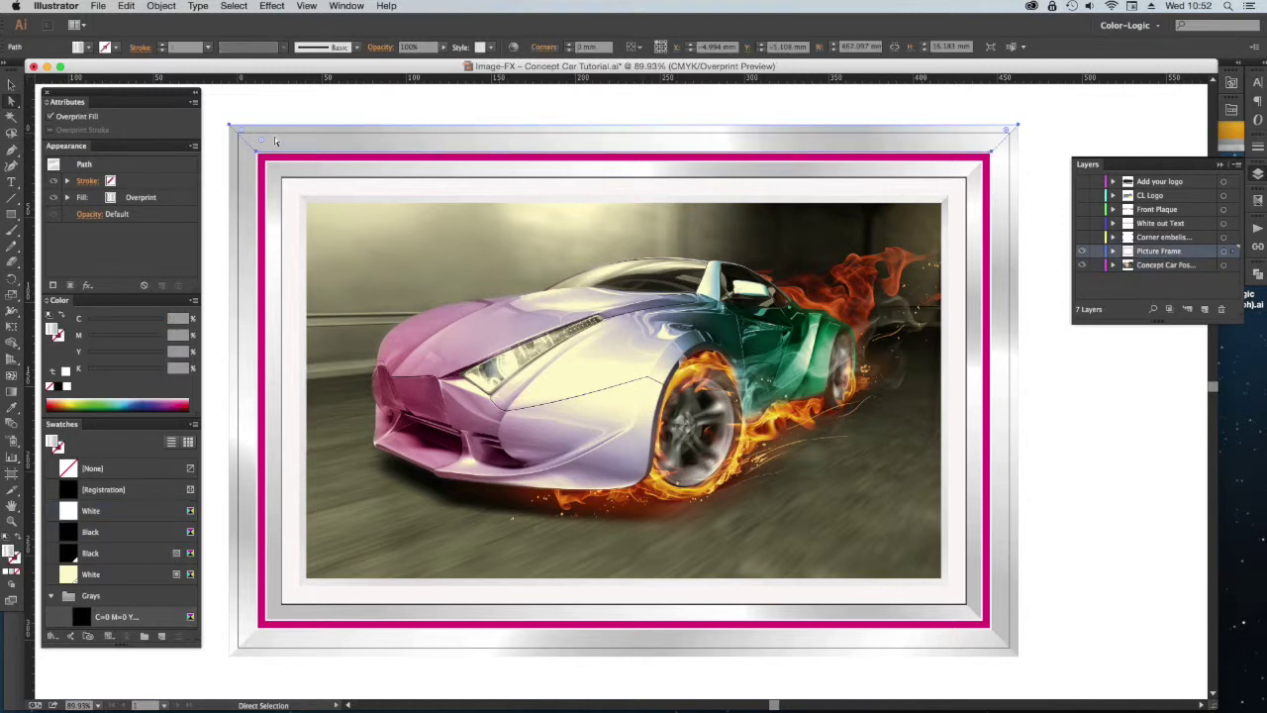
pyautogui.click(352, 115)
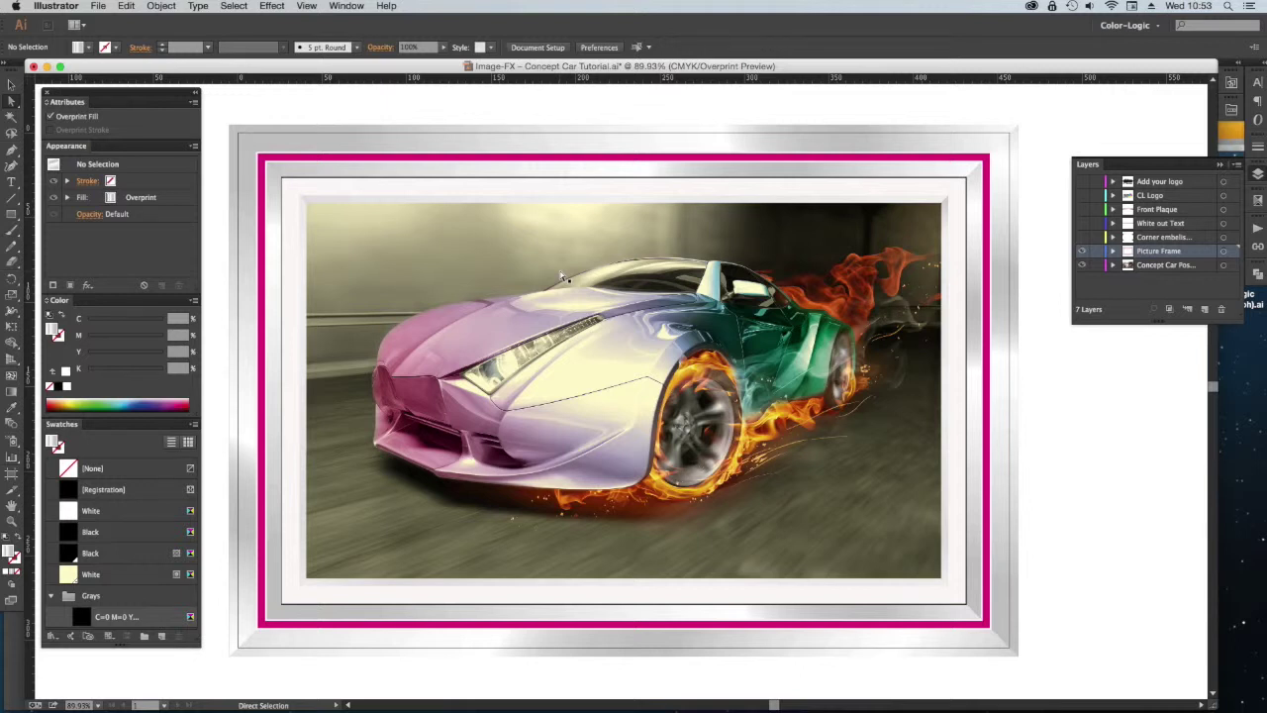
pyautogui.press('space')
pyautogui.moveTo(636, 338)
pyautogui.mouseDown()
pyautogui.moveTo(653, 348)
pyautogui.moveTo(642, 343)
pyautogui.mouseUp()
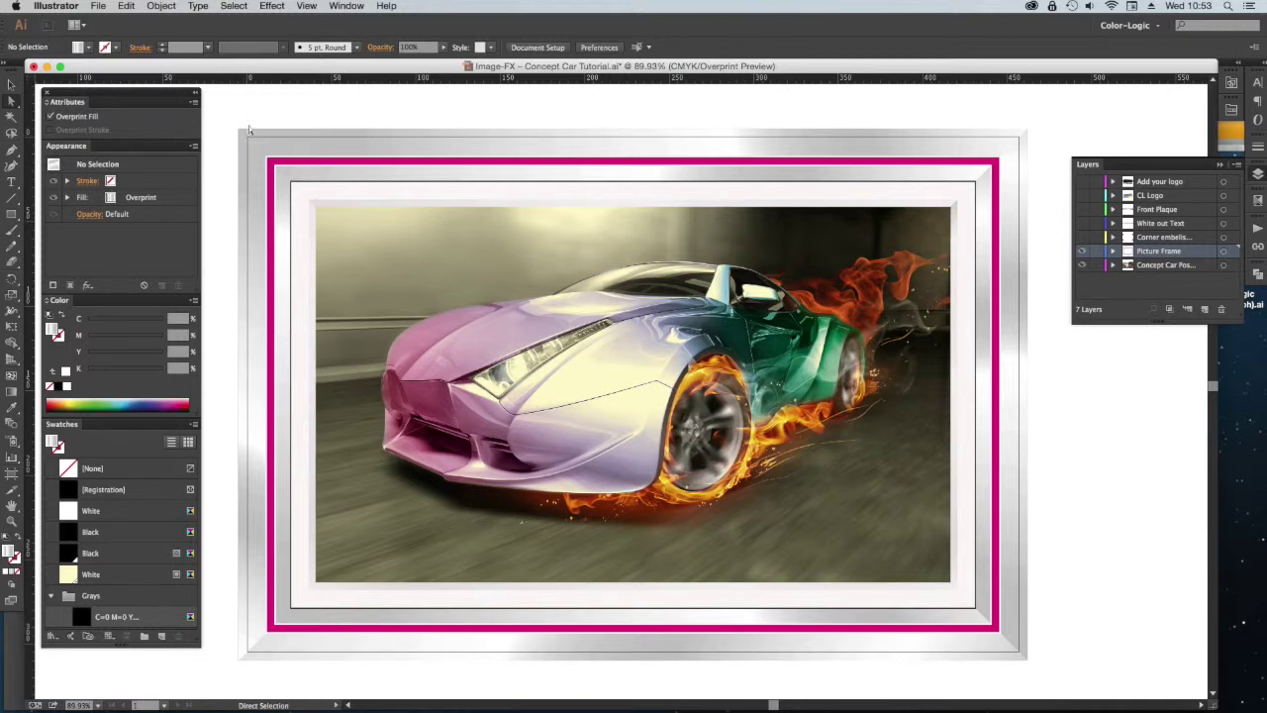
pyautogui.click(307, 149)
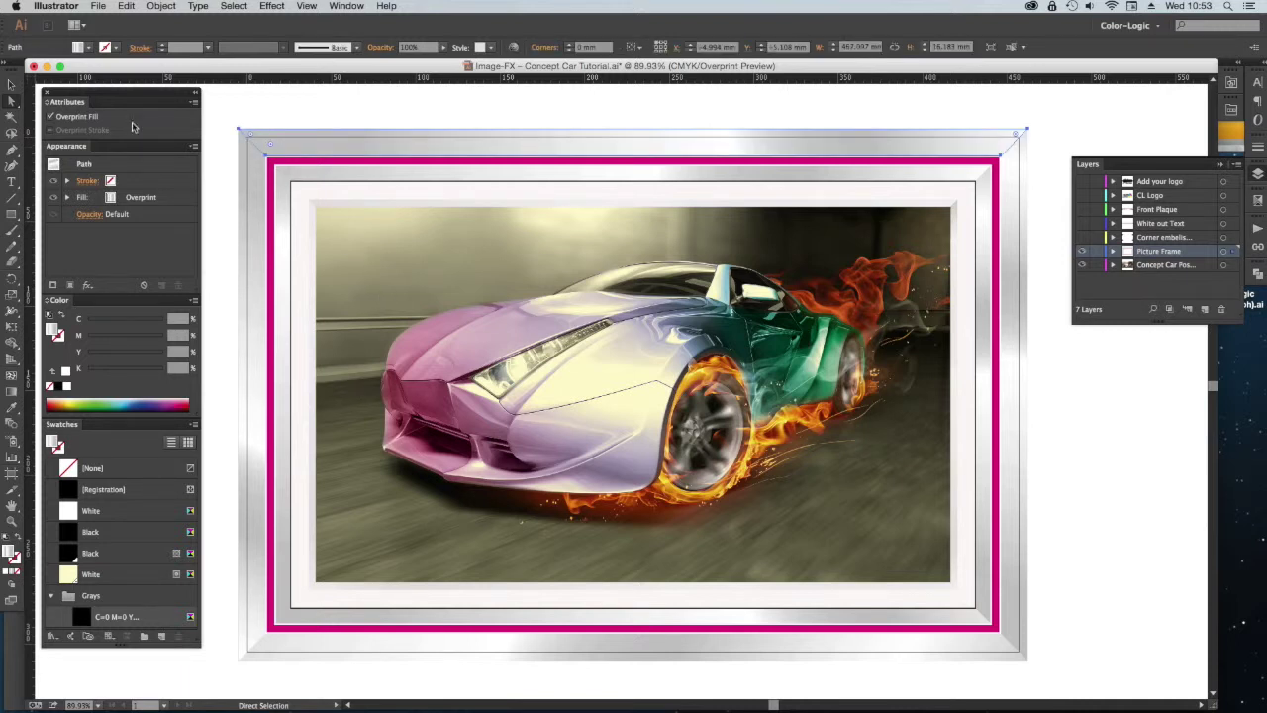
pyautogui.click(1047, 280)
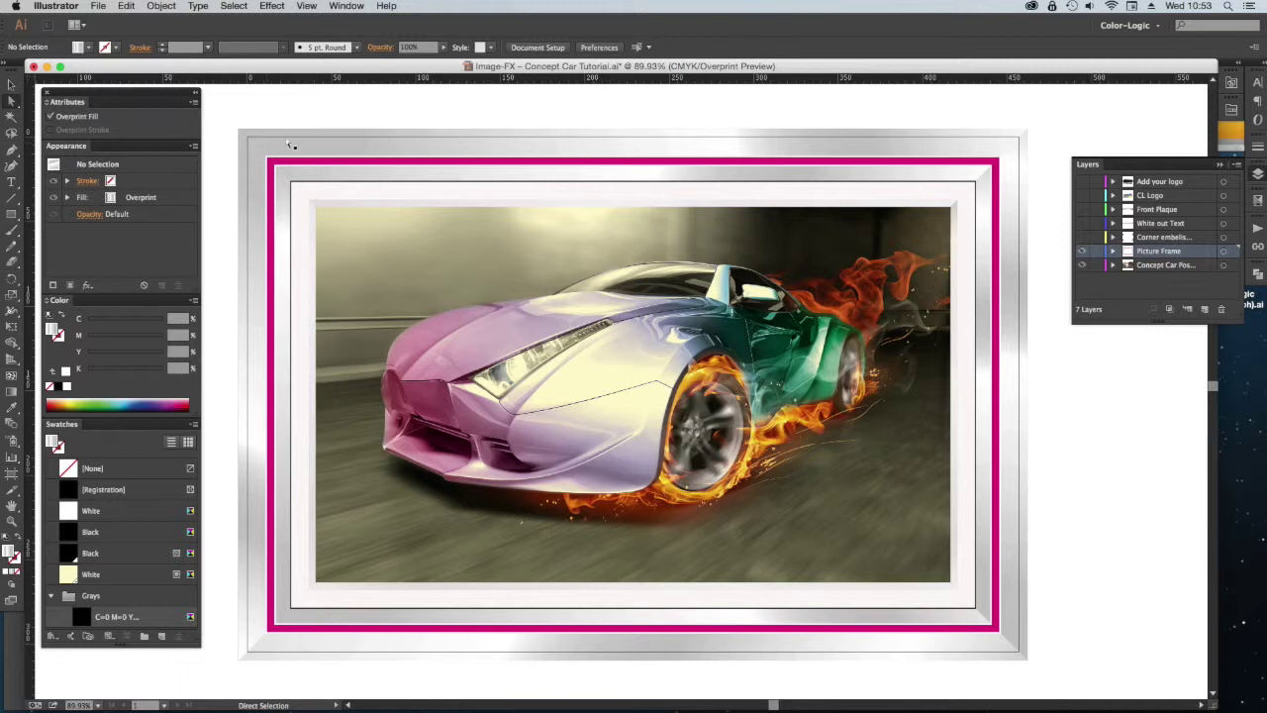
# - Add a second fill in the White spot swatch over the existing gradient on the outer frame's top and left strips
pyautogui.click(327, 145)
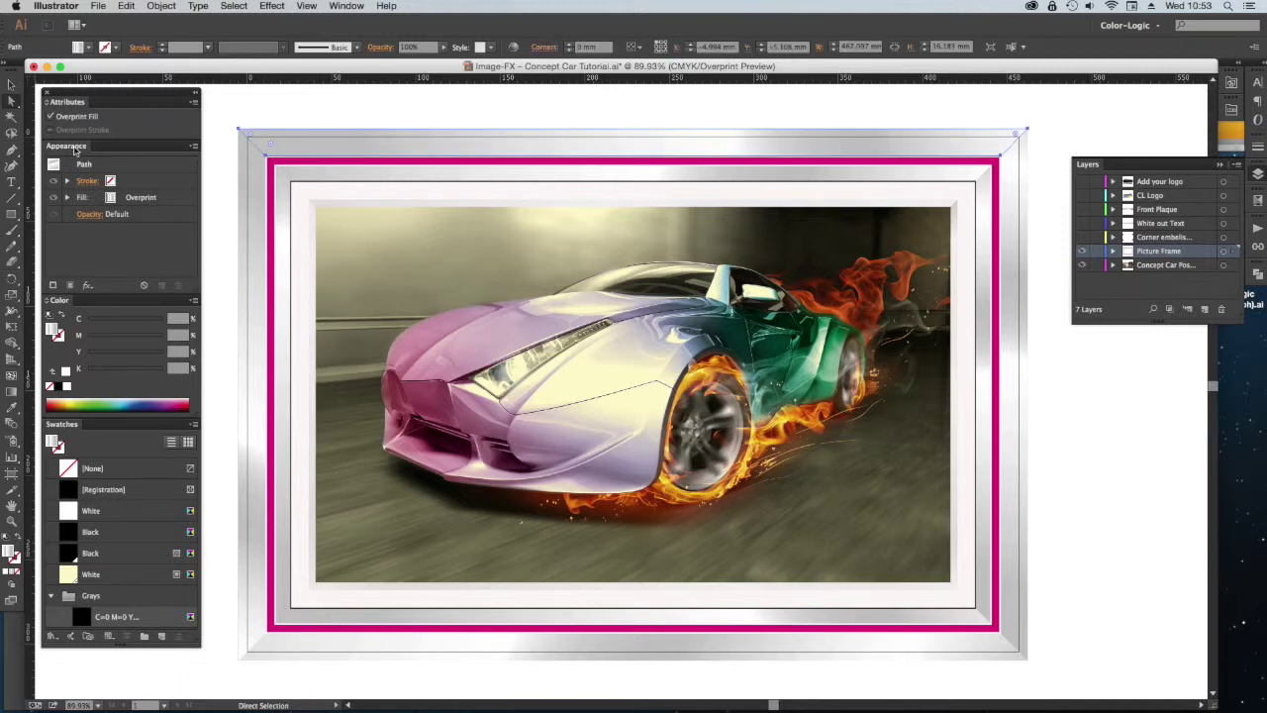
pyautogui.click(164, 201)
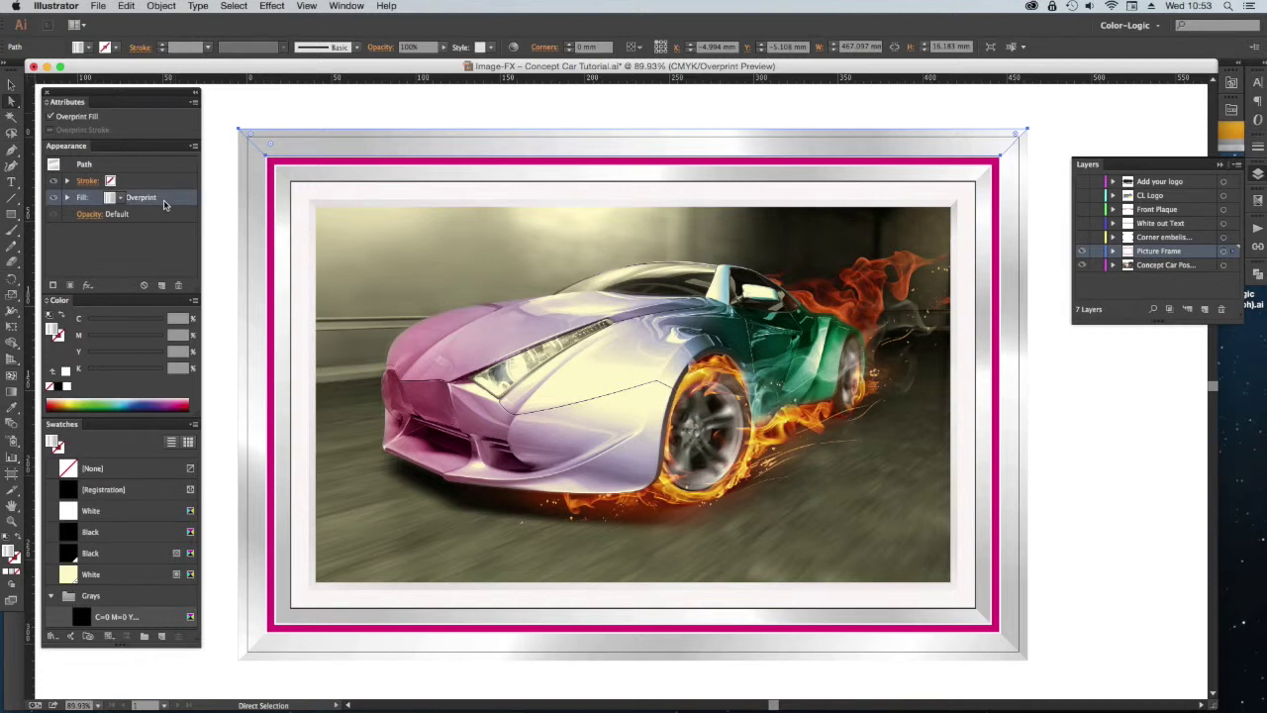
pyautogui.click(164, 286)
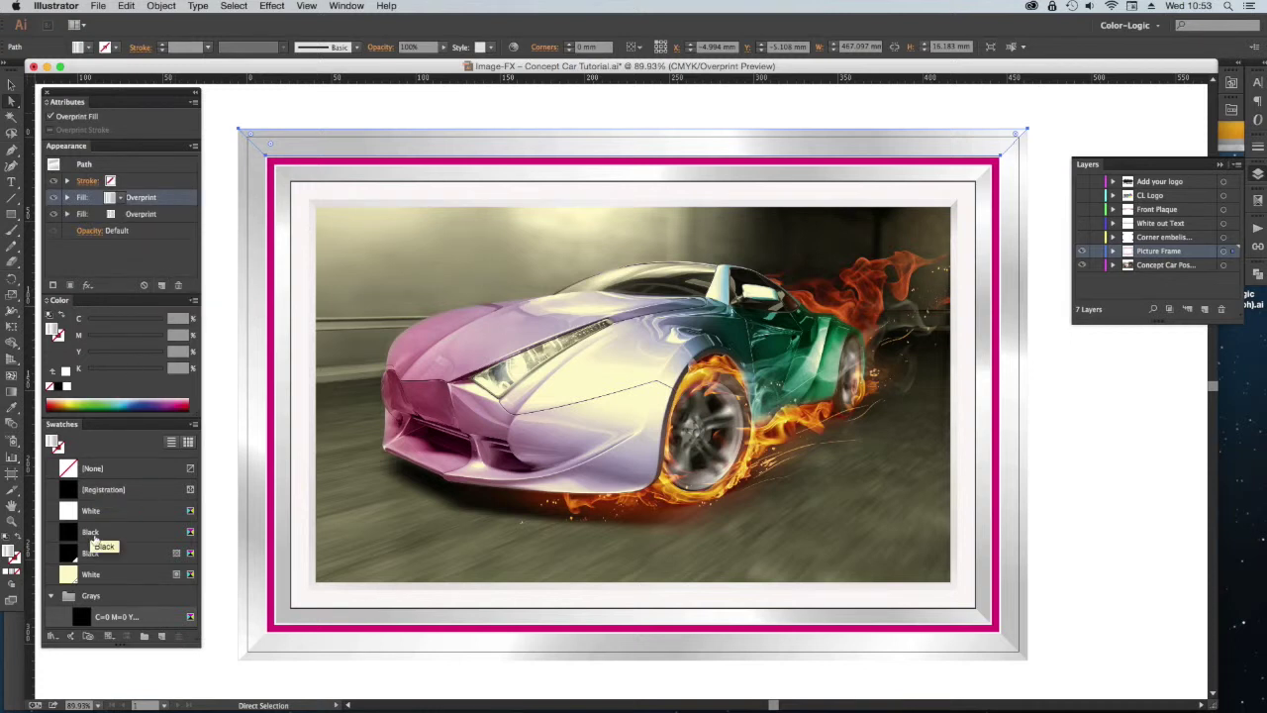
pyautogui.click(99, 576)
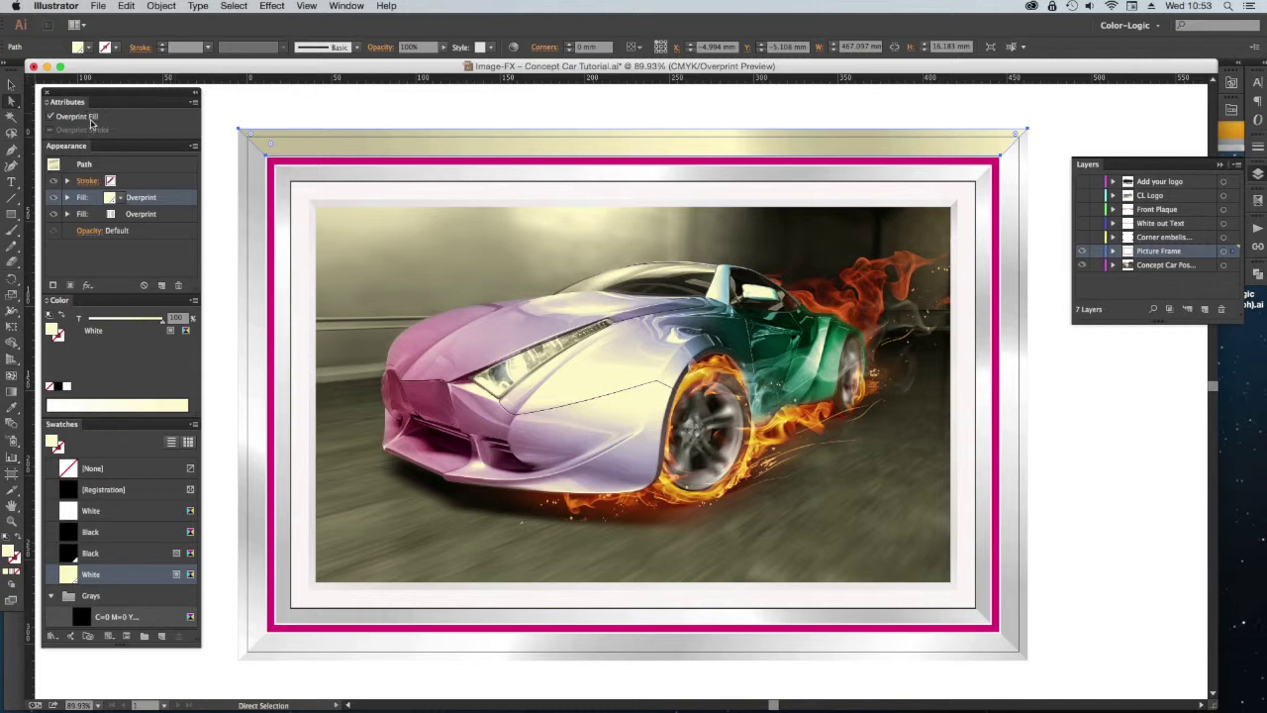
pyautogui.click(254, 176)
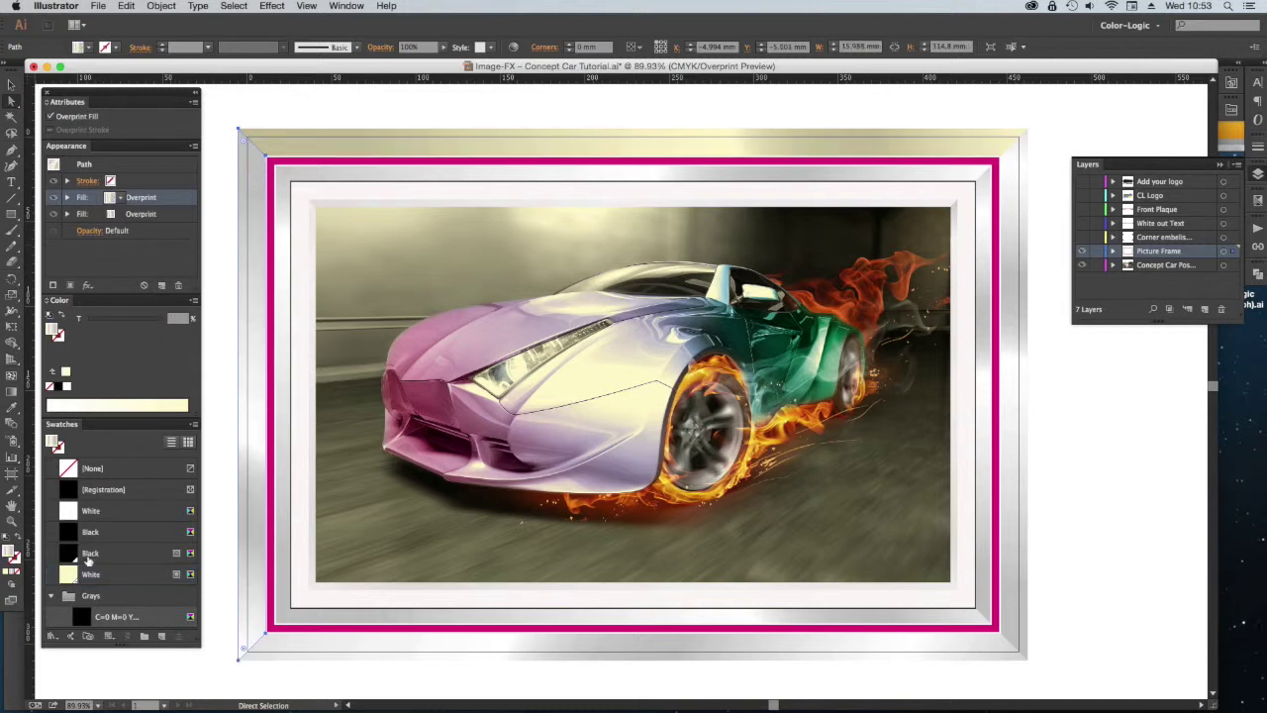
pyautogui.click(91, 574)
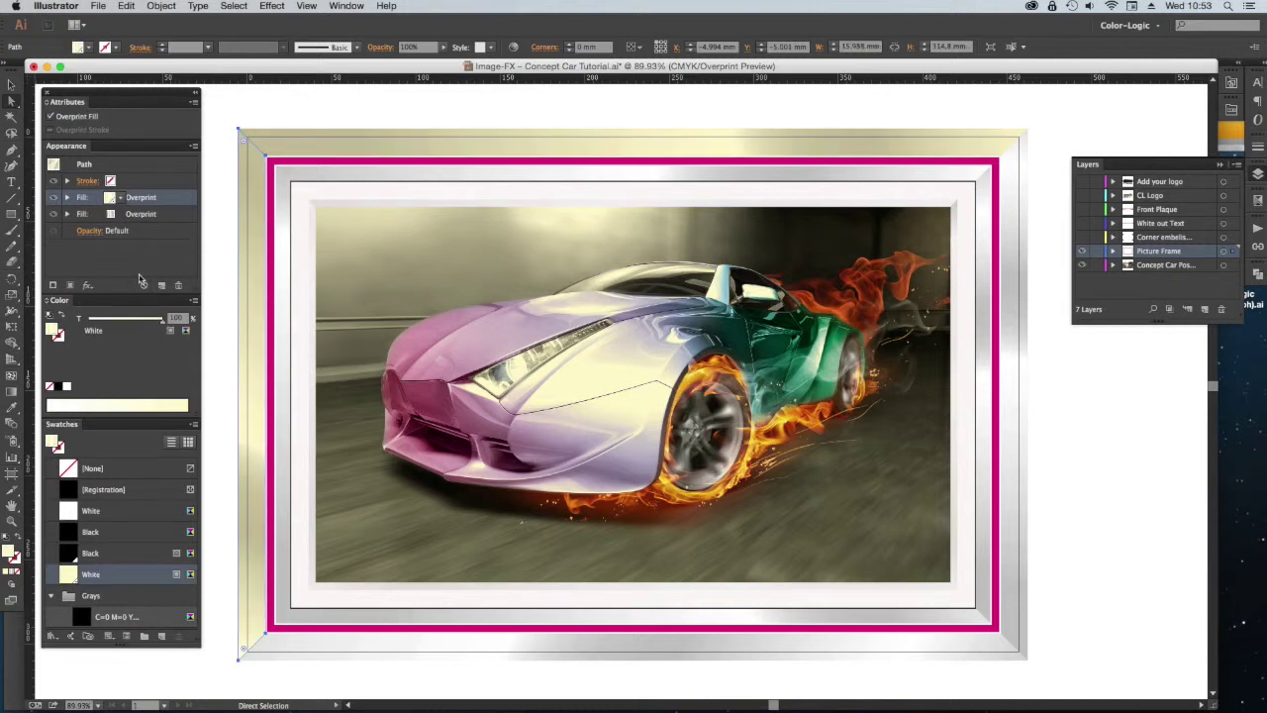
pyautogui.click(291, 648)
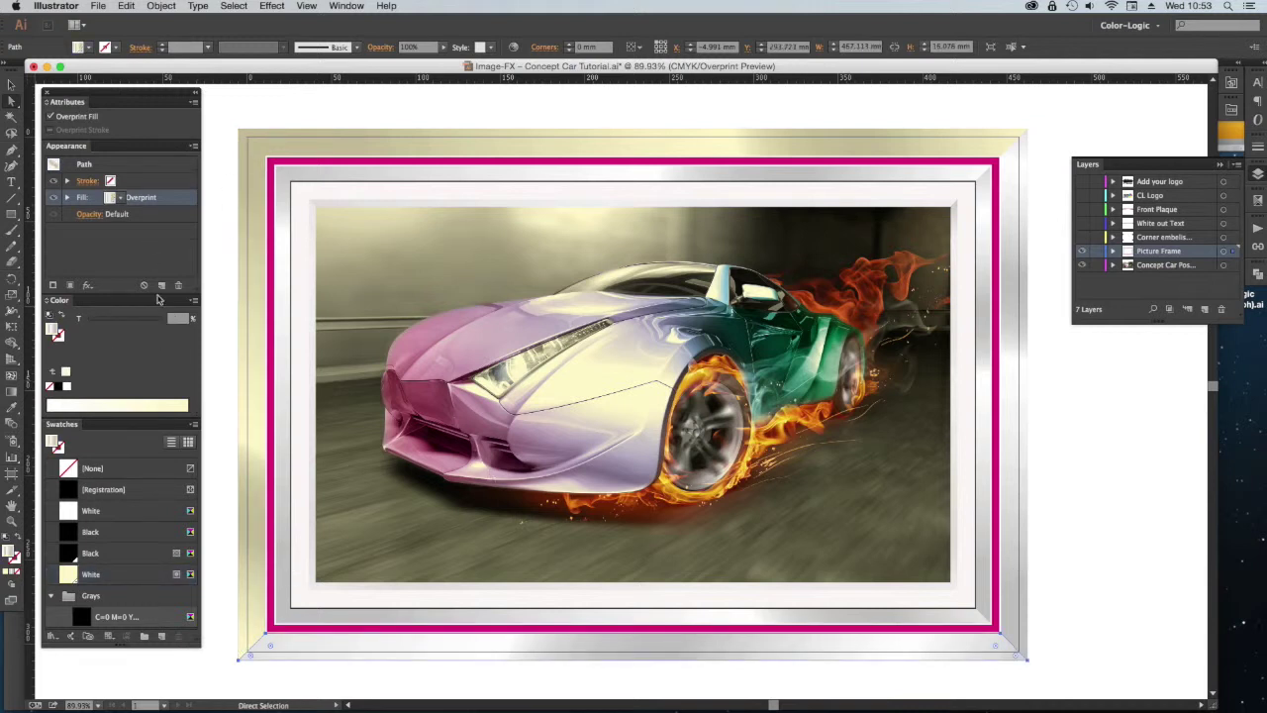
pyautogui.keyDown('shift'); pyautogui.click(1007, 456); pyautogui.keyUp('shift')
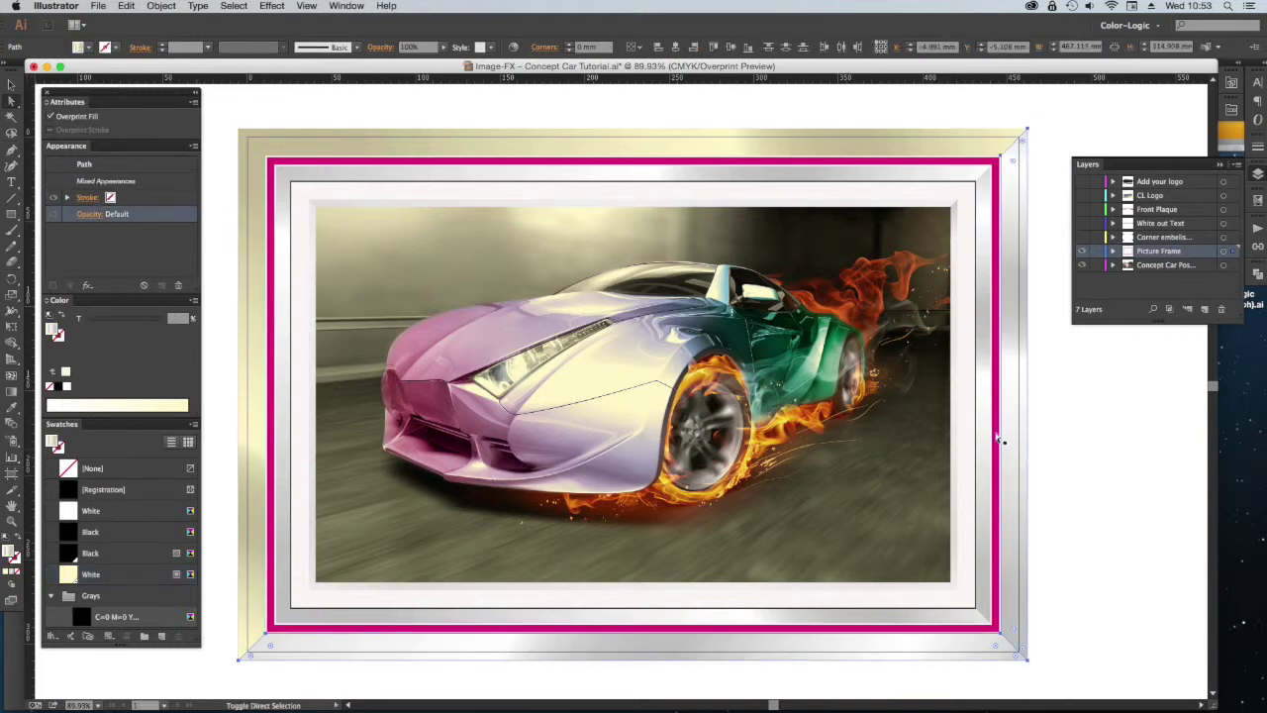
pyautogui.keyDown('shift'); pyautogui.click(988, 435); pyautogui.keyUp('shift')
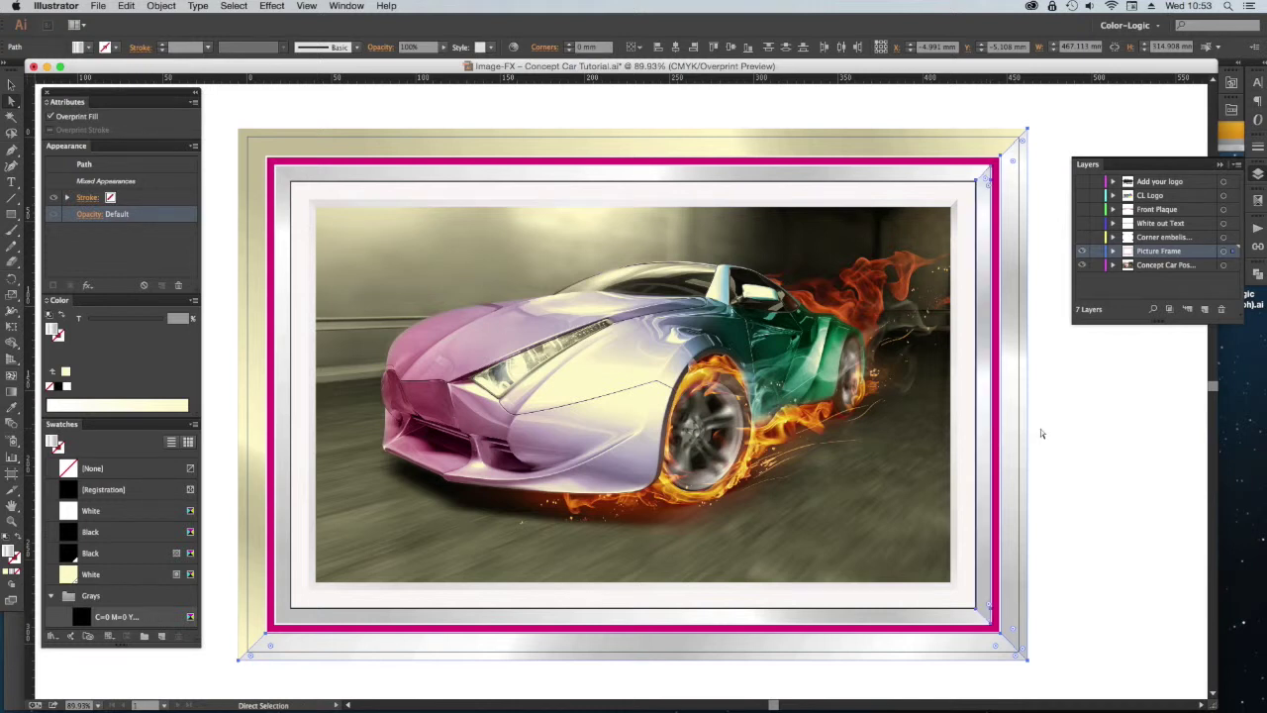
pyautogui.click(1040, 429)
# - Add a second fill in the White spot swatch to the outer frame's right and bottom strips
pyautogui.click(1025, 426)
pyautogui.click(153, 195)
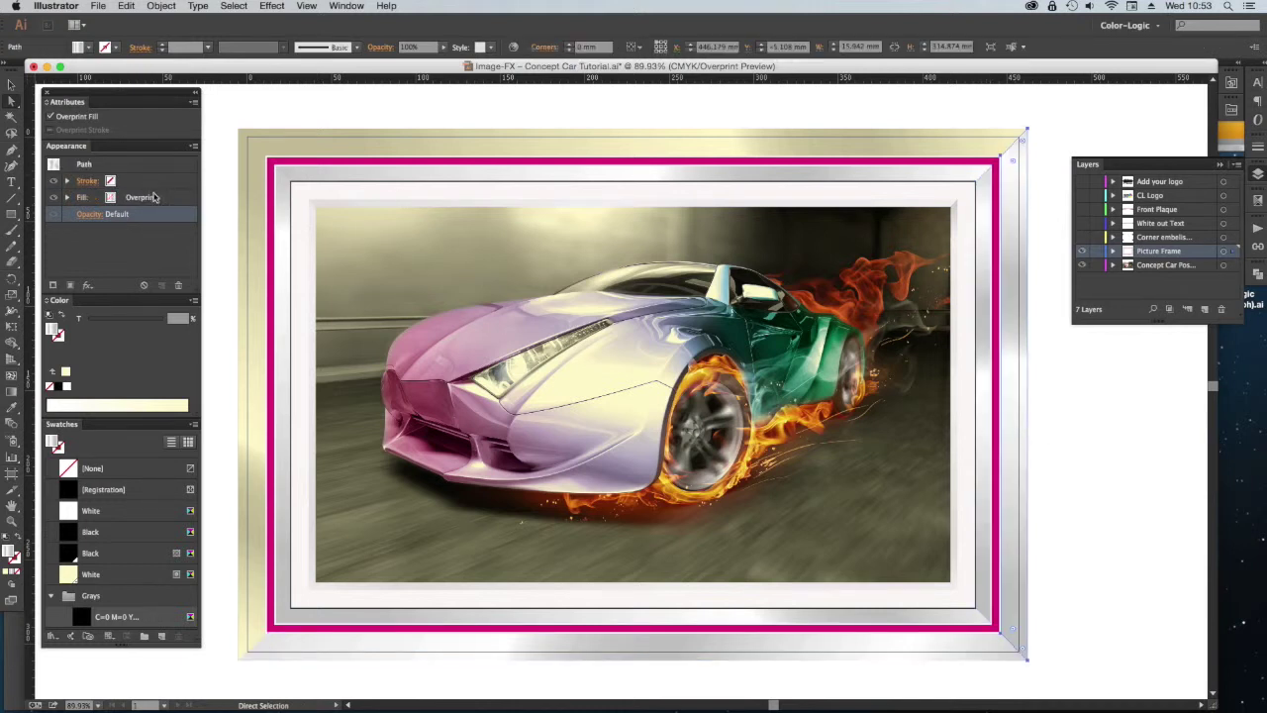
pyautogui.click(163, 285)
pyautogui.click(106, 575)
pyautogui.click(568, 648)
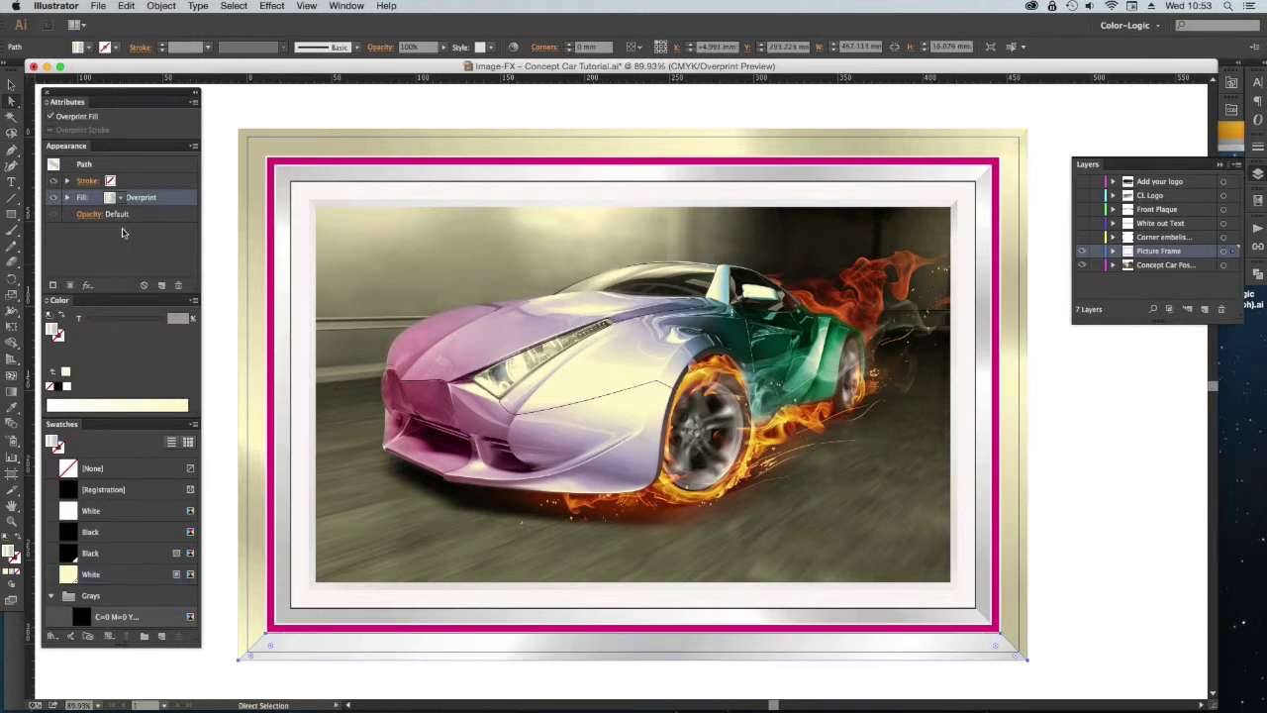
pyautogui.click(162, 285)
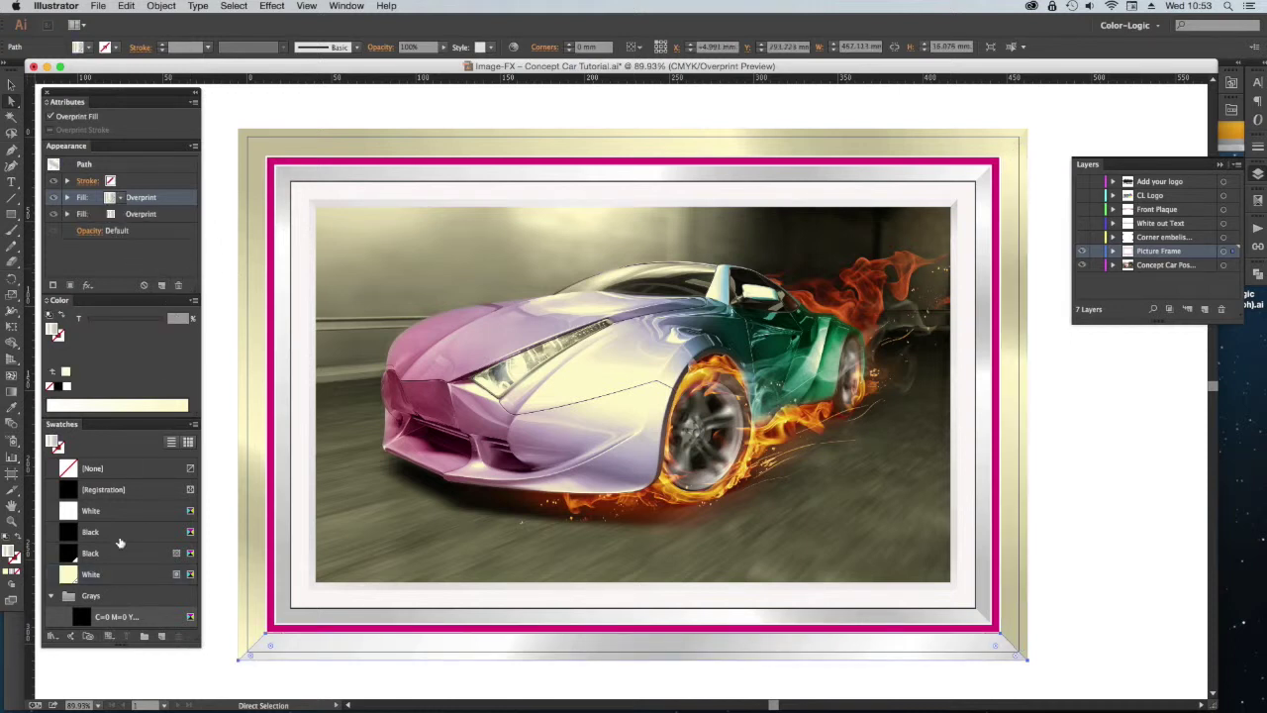
pyautogui.click(119, 579)
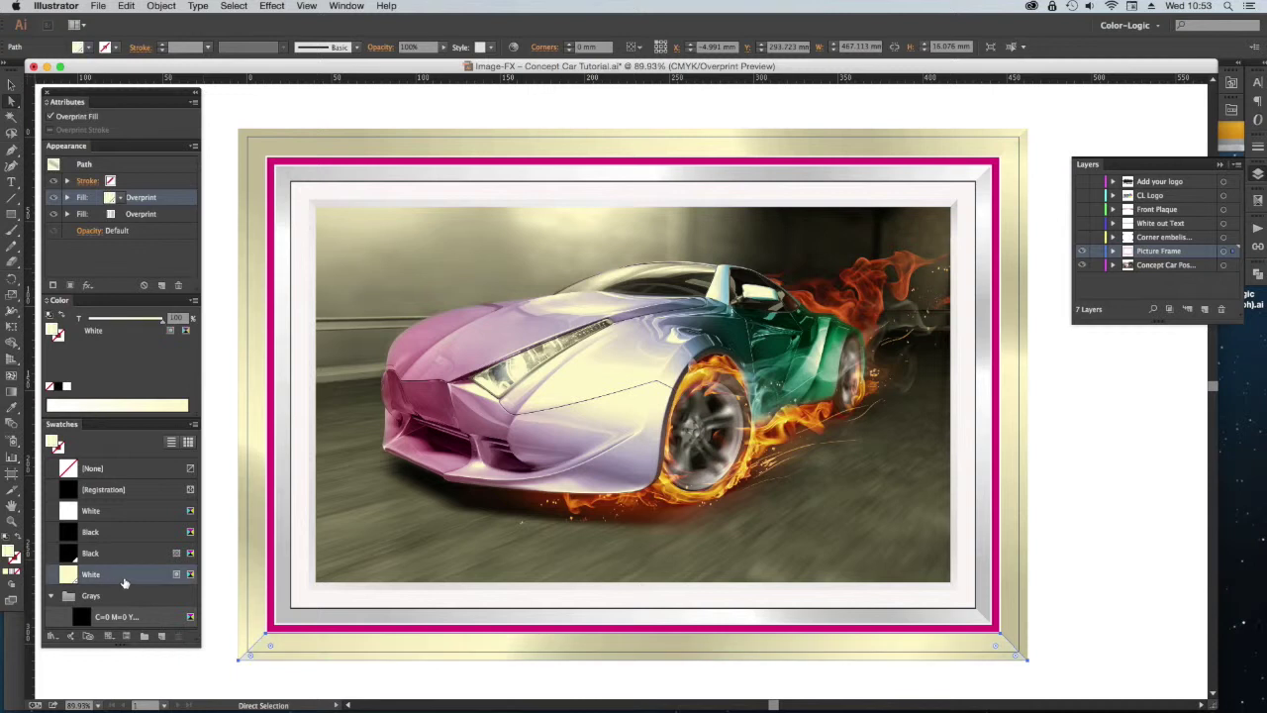
pyautogui.click(307, 618)
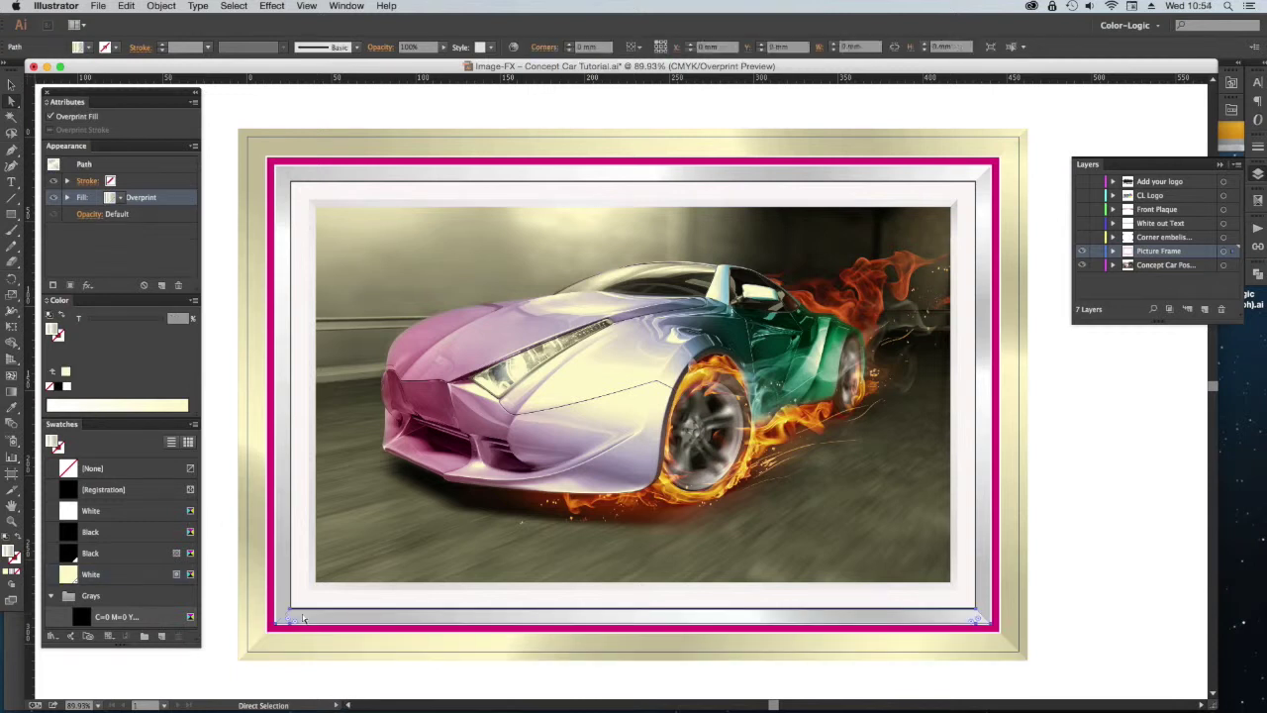
pyautogui.keyDown('shift'); pyautogui.click(283, 447); pyautogui.keyUp('shift')
pyautogui.keyDown('shift'); pyautogui.click(366, 180); pyautogui.keyUp('shift')
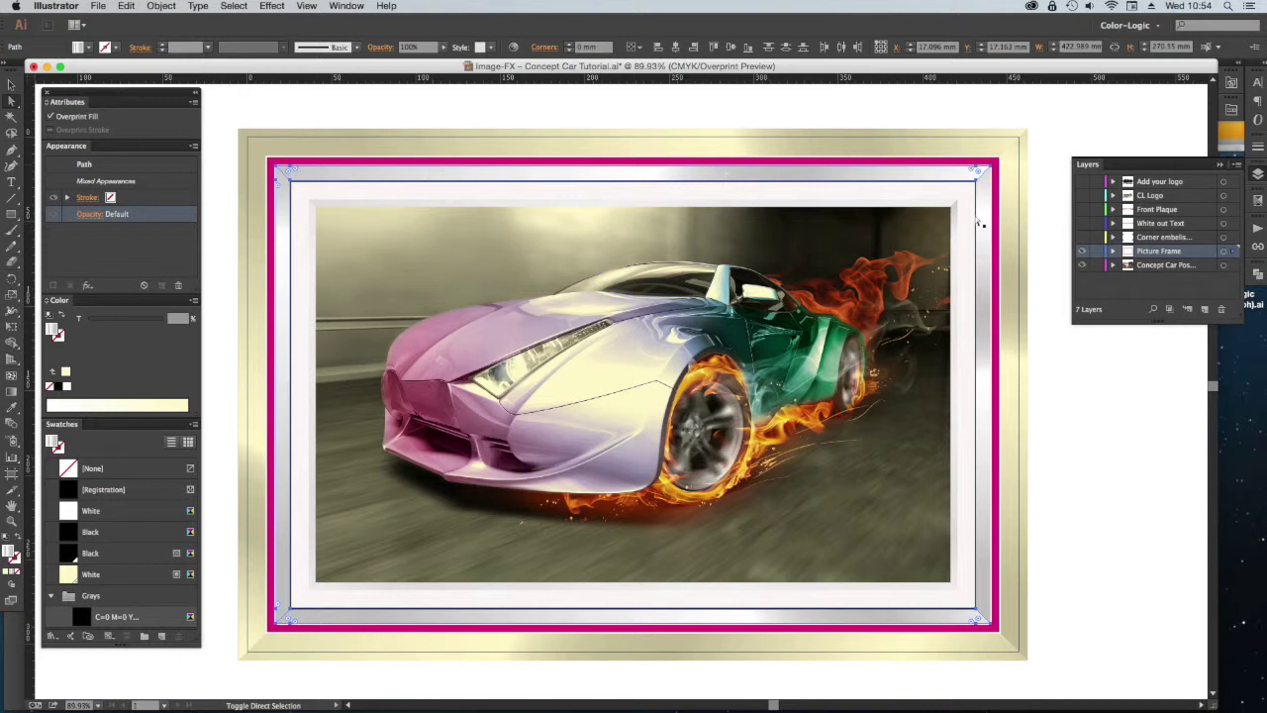
pyautogui.keyDown('shift'); pyautogui.click(982, 222); pyautogui.keyUp('shift')
pyautogui.click(174, 197)
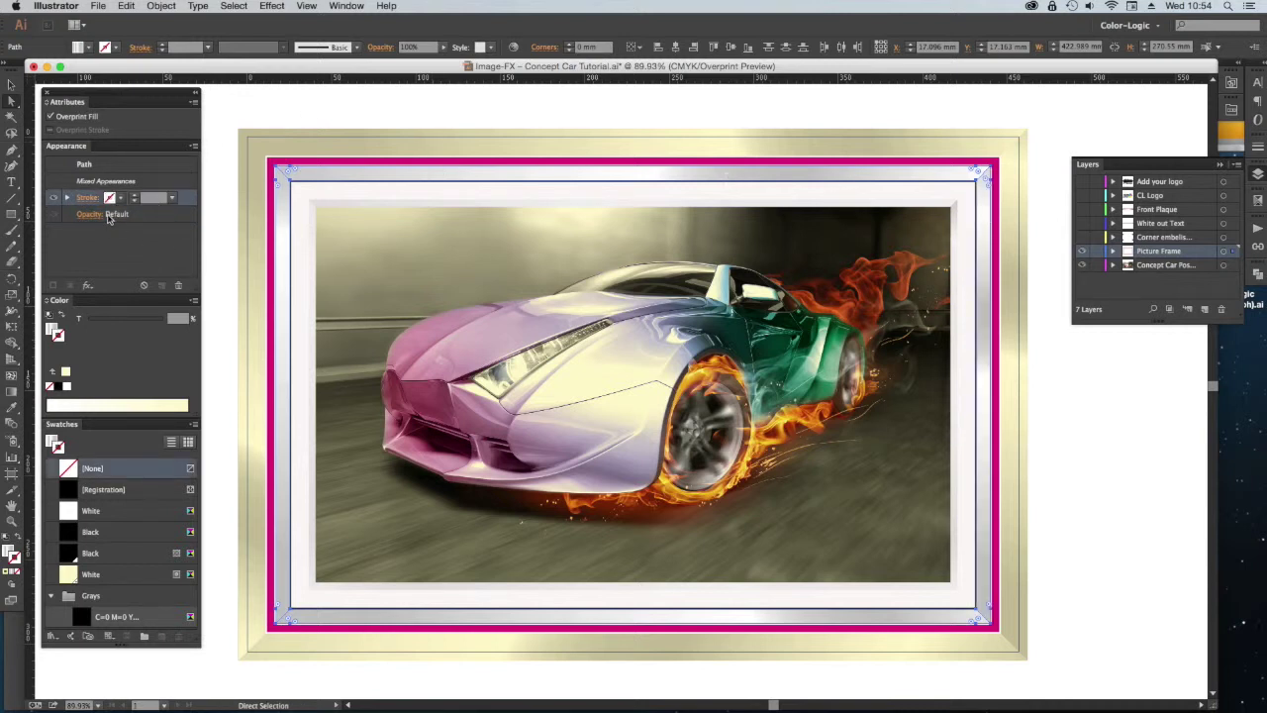
pyautogui.click(226, 180)
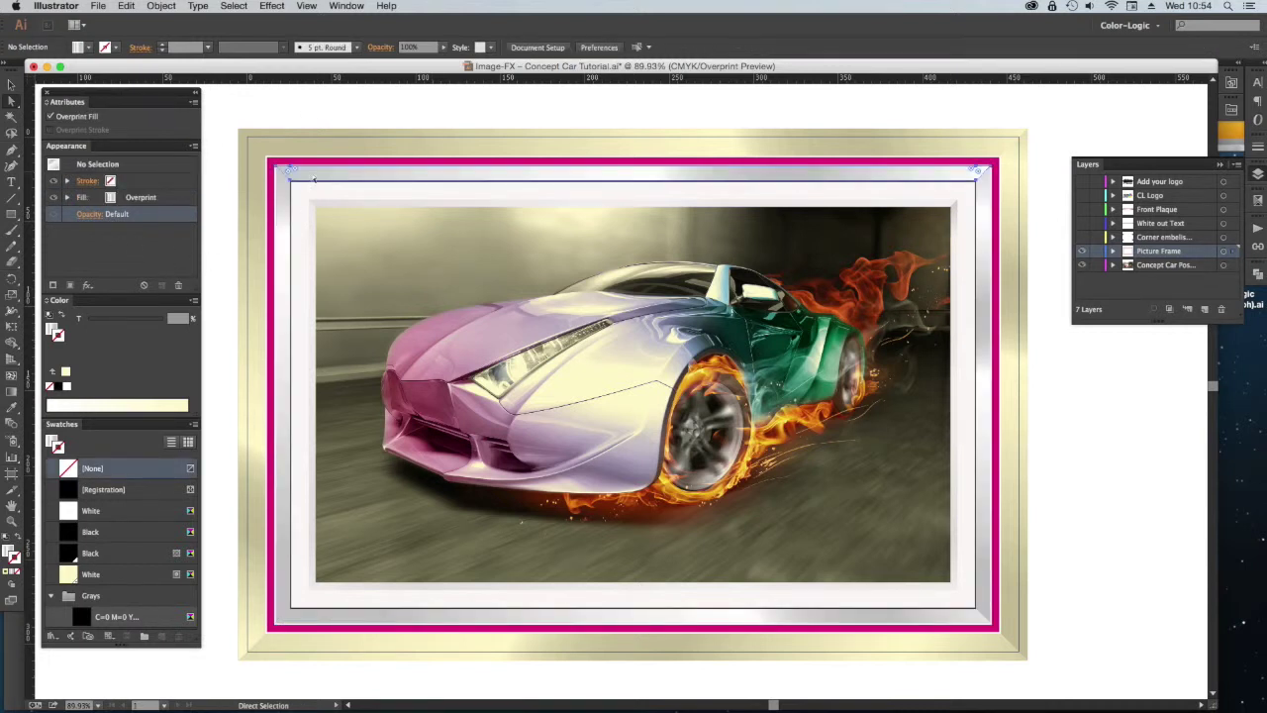
# - Add a second fill in the White spot swatch to the inner frame's top strip
pyautogui.click(313, 179)
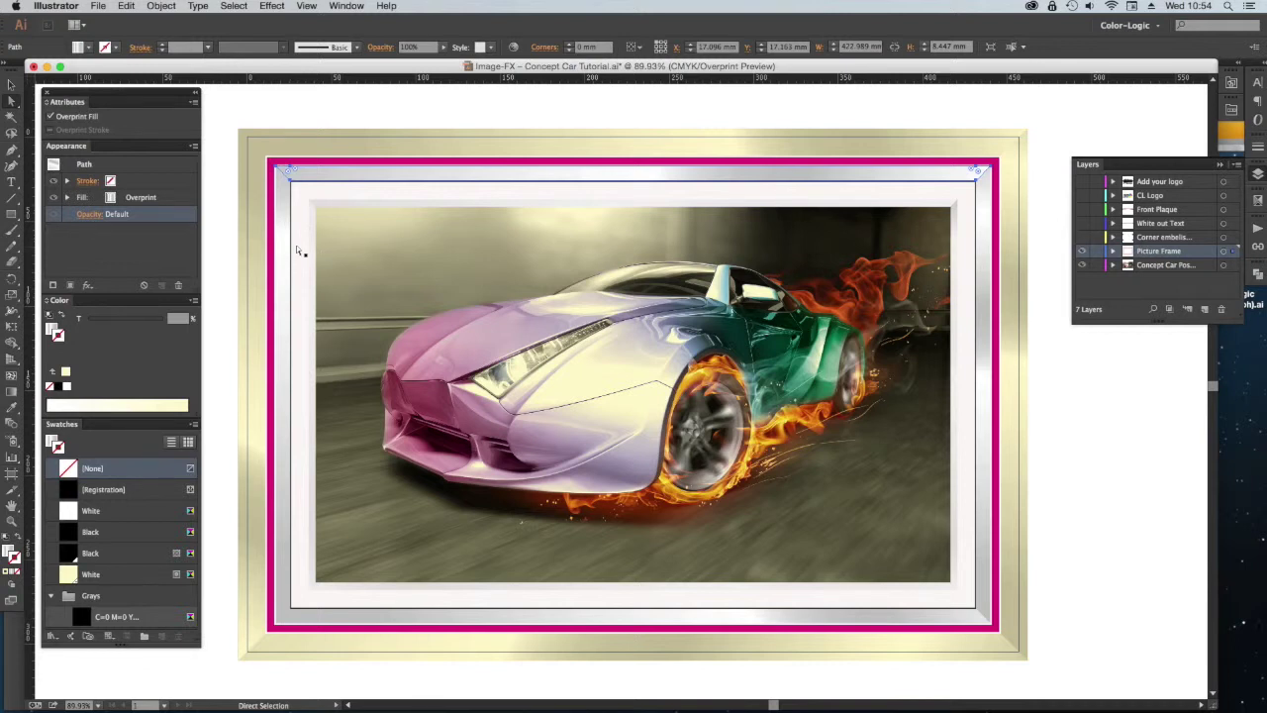
pyautogui.press('super+slash')
pyautogui.click(91, 574)
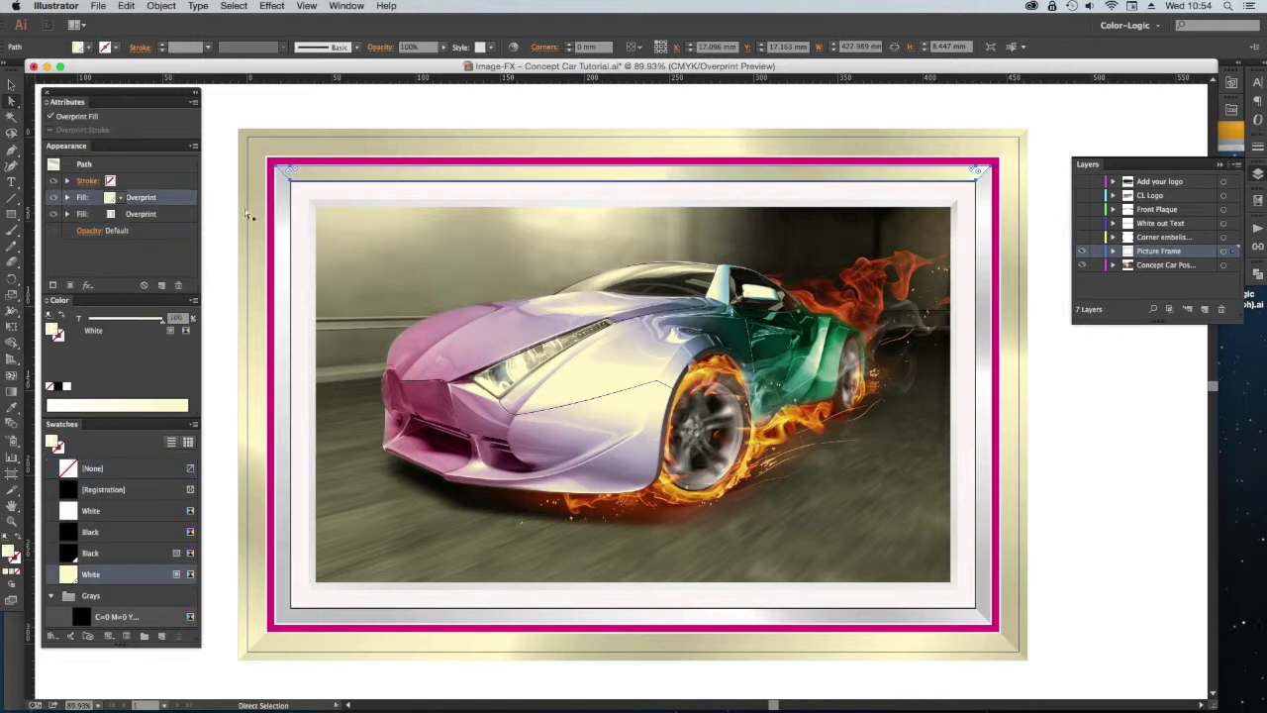
# - Add a second fill in the White spot swatch to the mat around the car image and set it to overprint
pyautogui.moveTo(859, 129); pyautogui.dragTo(1027, 304)
pyautogui.click(696, 330)
pyautogui.press('super+slash')
pyautogui.click(94, 574)
pyautogui.click(50, 117)
# - Give the black keyline around the mat an additional White spot fill set to overprint
pyautogui.click(845, 150)
pyautogui.press('super+slash')
pyautogui.click(94, 574)
pyautogui.click(50, 117)
pyautogui.press('super+shift+a')
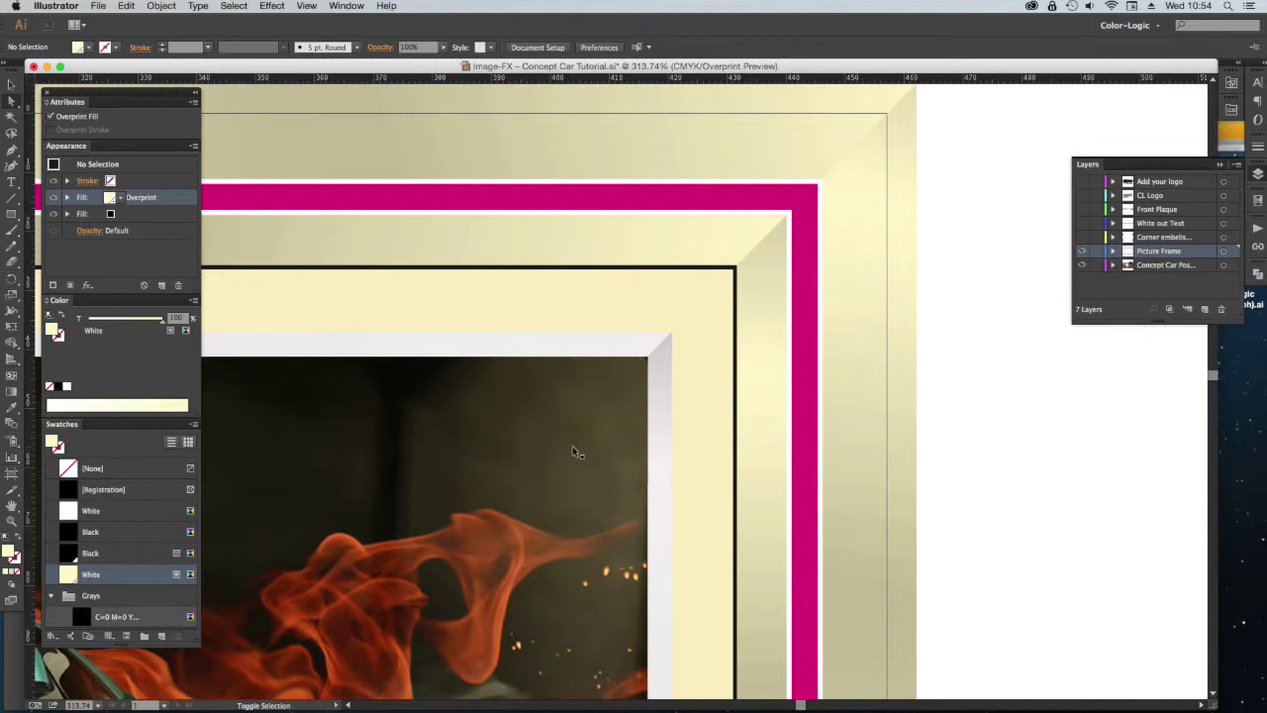
# - Turn off Overprint Preview and add an overprinting White spot fill to the right strip of the bevel bordering the car image
pyautogui.press('alt+shift+super+y')
pyautogui.moveTo(614, 501); pyautogui.dragTo(907, 408)
pyautogui.click(883, 254)
pyautogui.press('super+slash')
pyautogui.click(94, 574)
pyautogui.click(51, 116)
pyautogui.scroll(-10, 634, 396)
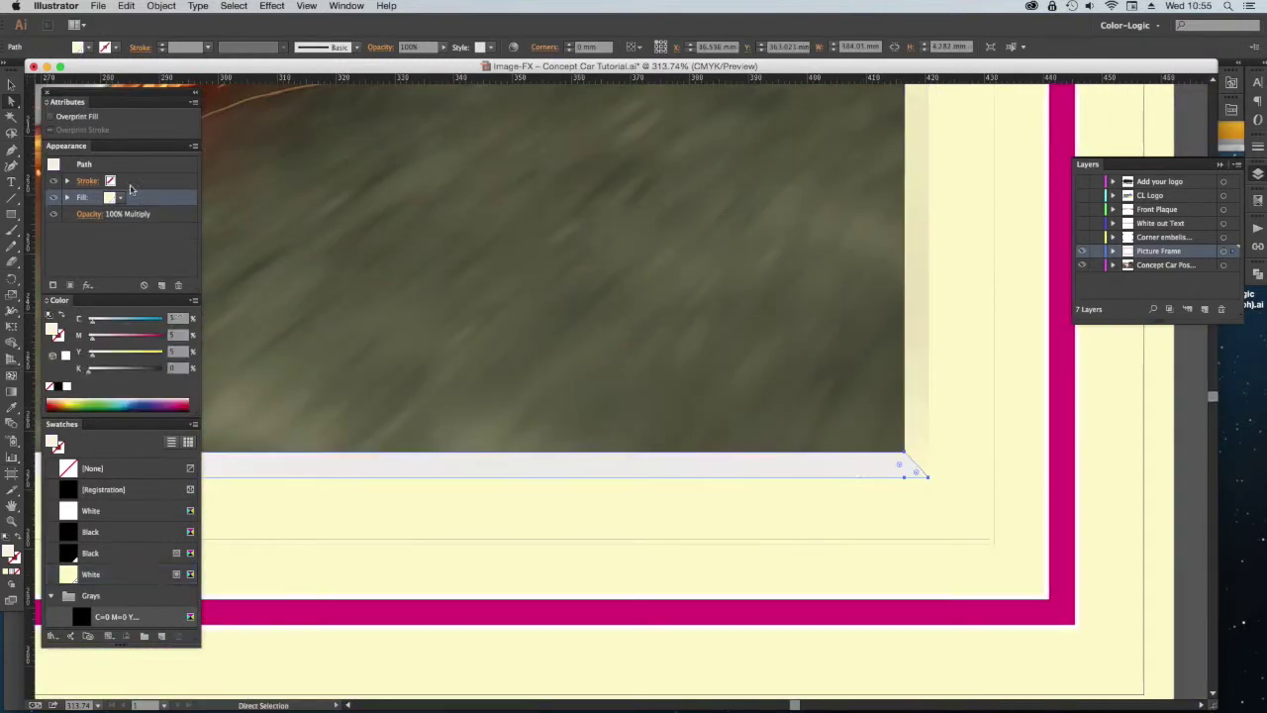
# - Add an overprinting White spot fill to the thin white keylines edging the magenta strip and clear the selection
pyautogui.hscroll(-10, 633, 396)
pyautogui.scroll(3, 769, 346)
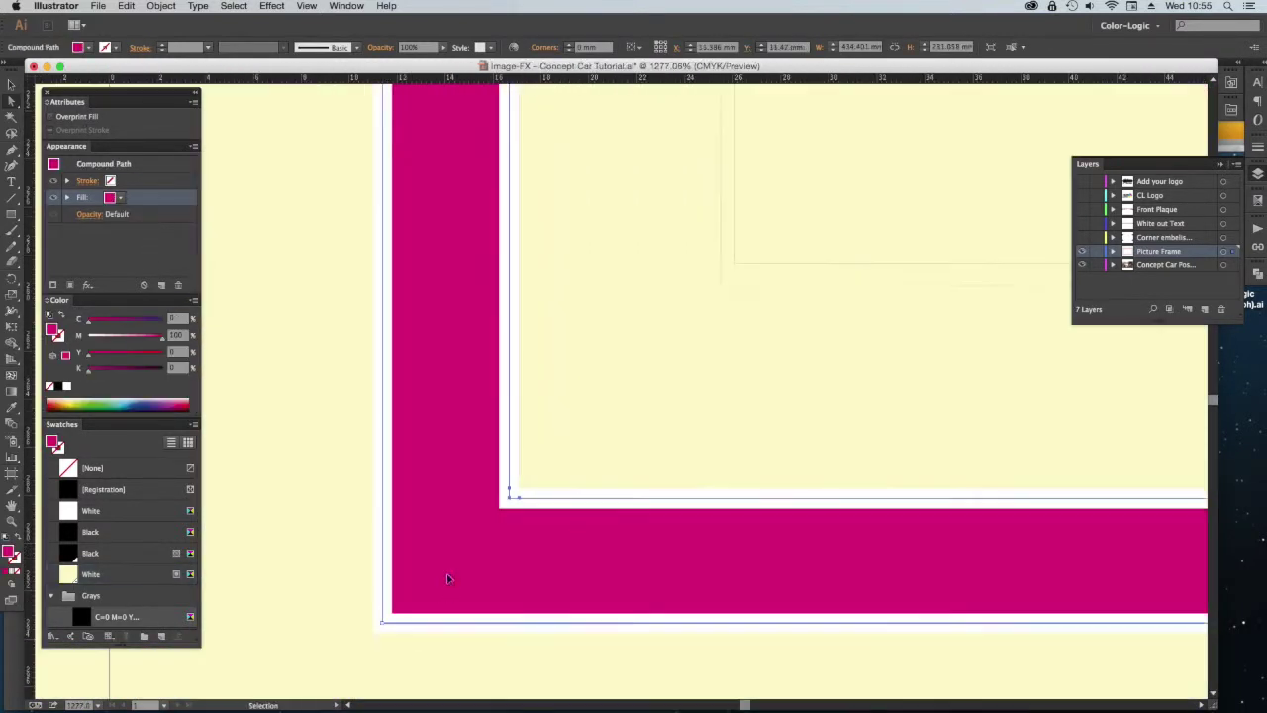
pyautogui.press('super+0')
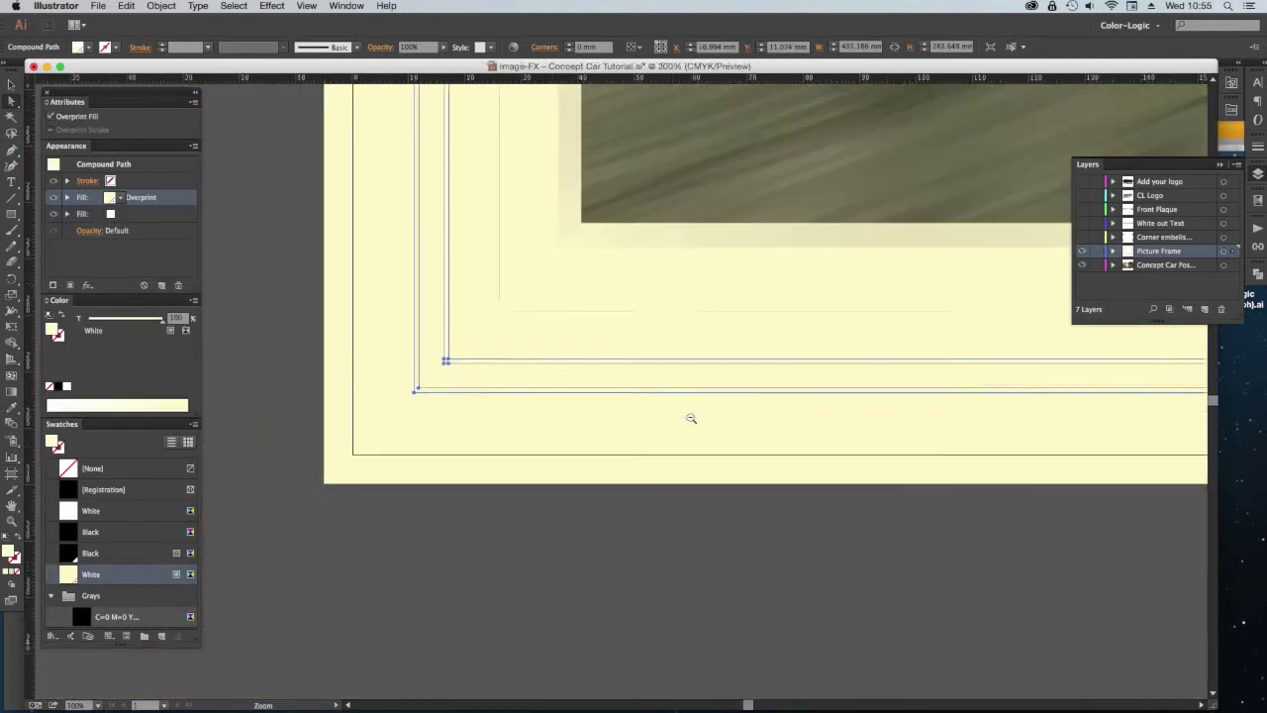
pyautogui.press('super+shift+a')
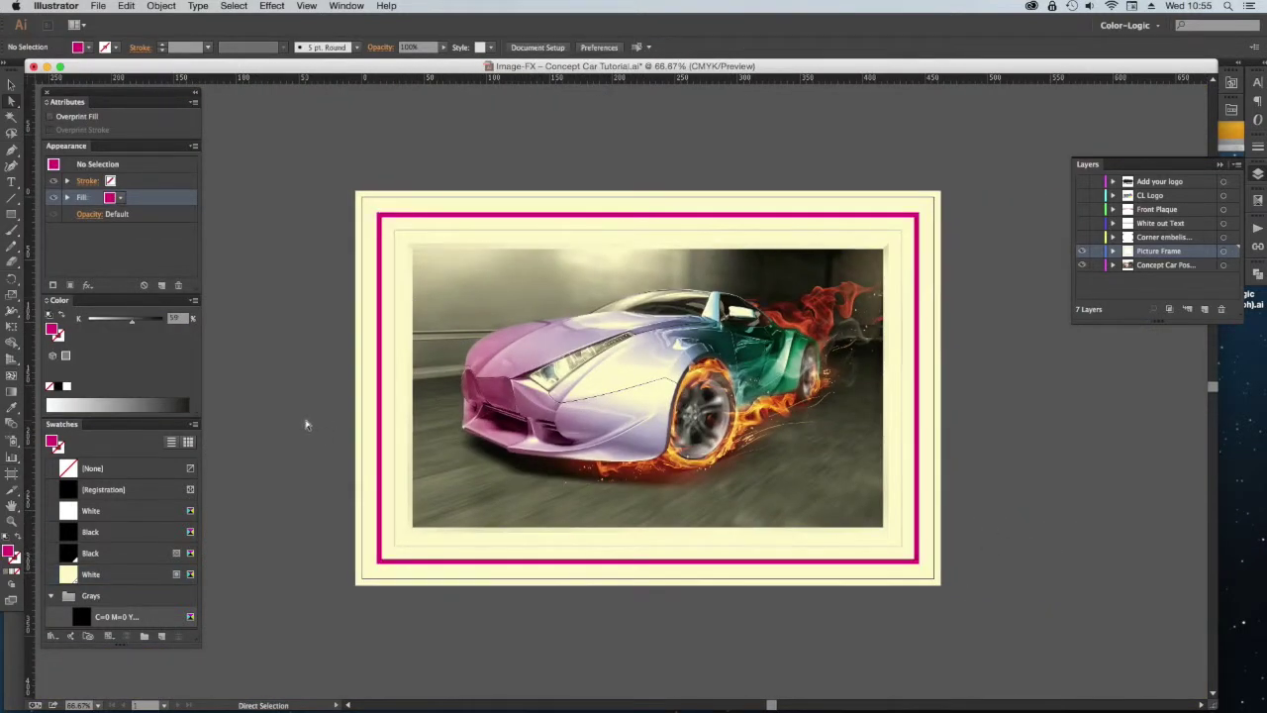
# - Turn on Overprint Preview, examine the White plate on its own across the poster, and restore all separations
pyautogui.press('z')
pyautogui.press('a')
pyautogui.click(307, 6)
pyautogui.click(314, 40)
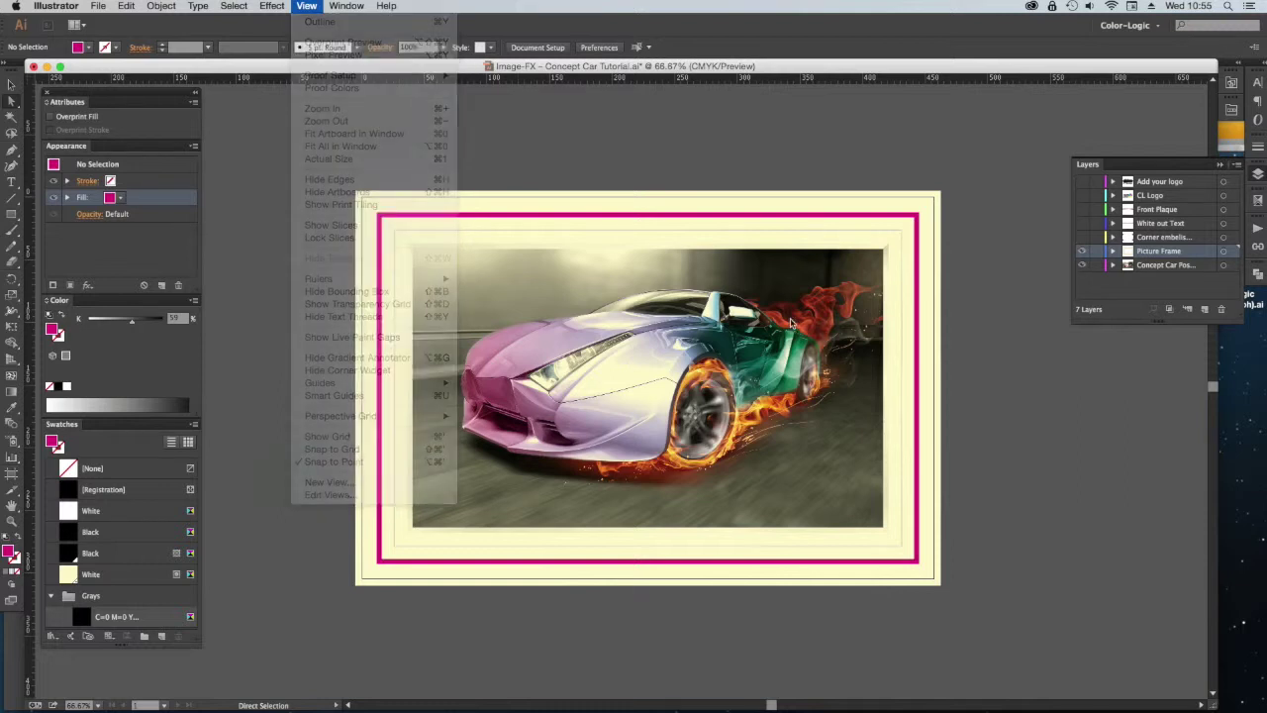
pyautogui.click(1257, 201)
pyautogui.click(1098, 223)
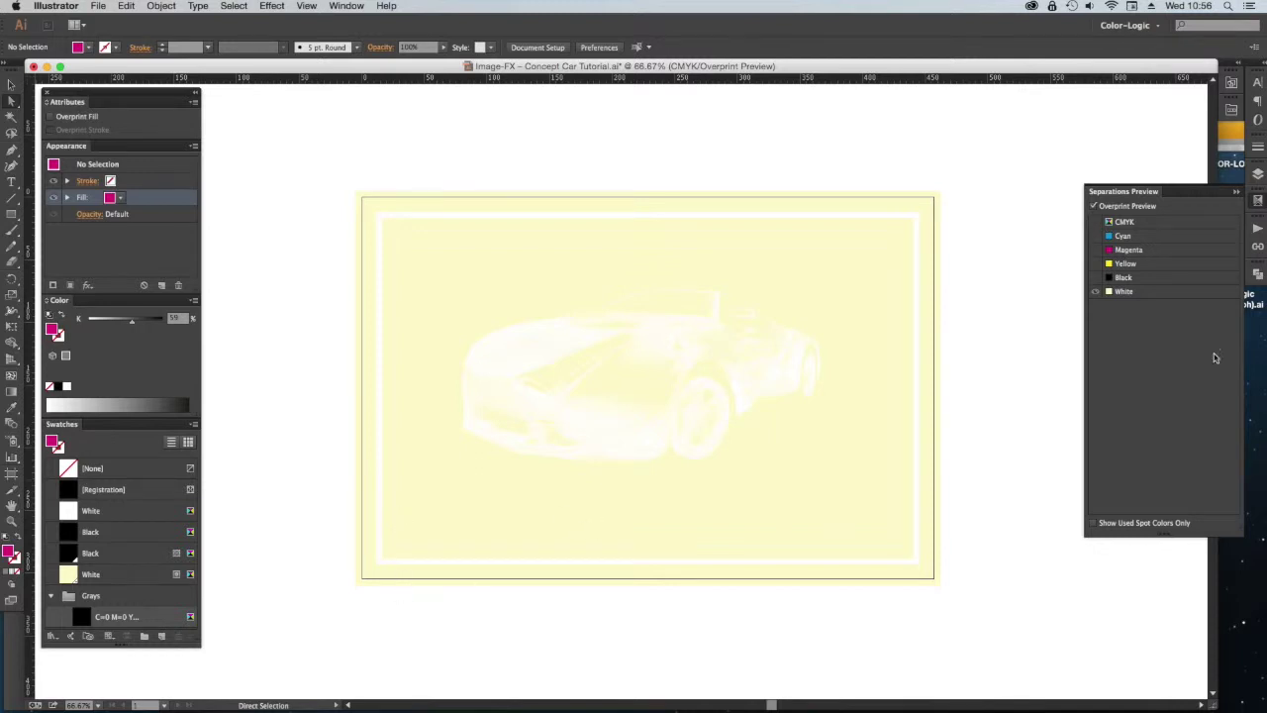
pyautogui.click(1095, 223)
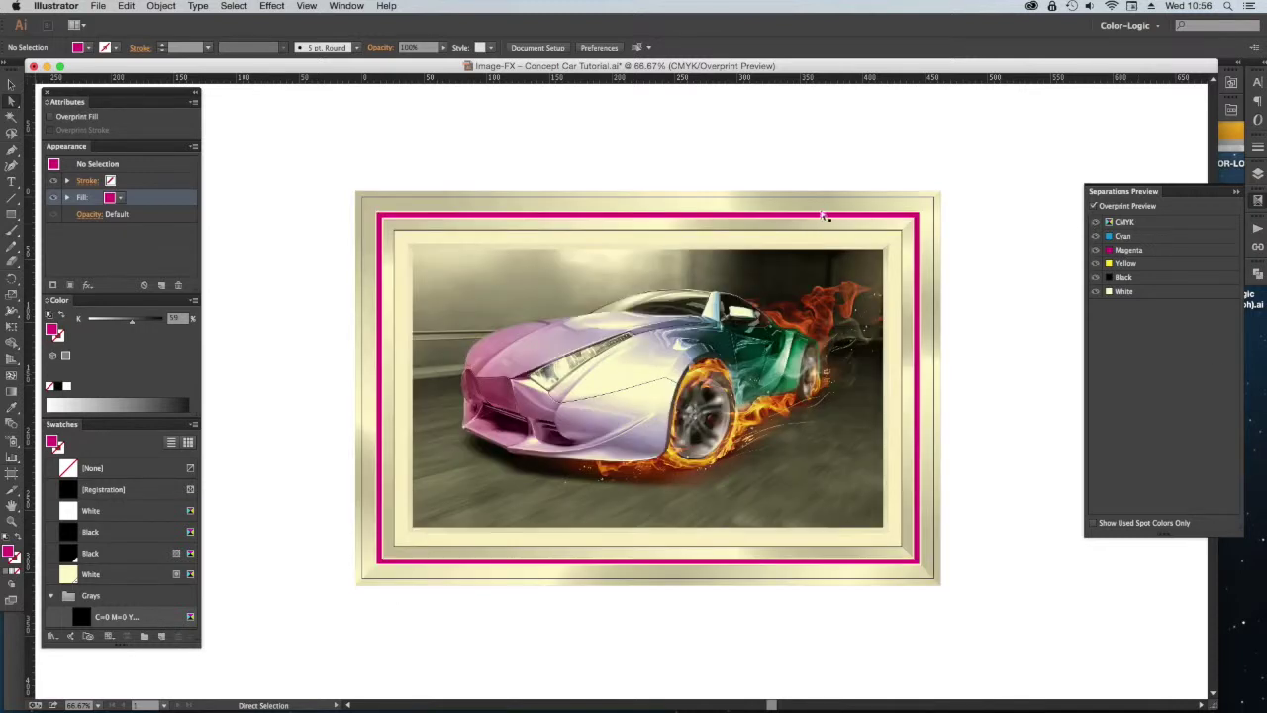
# - Turn off Overprint Preview and fill the magenta strip of the frame with the plain process White swatch
pyautogui.moveTo(332, 489); pyautogui.dragTo(483, 605)
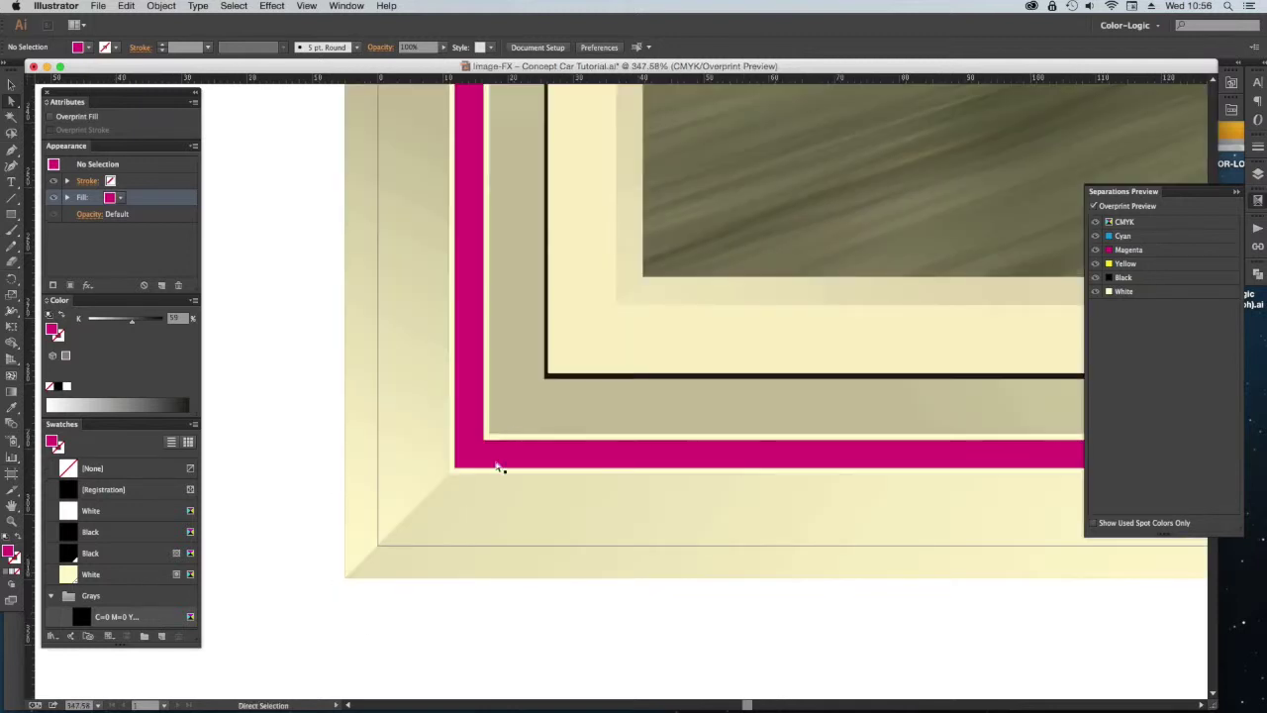
pyautogui.press('super+alt+shift+y')
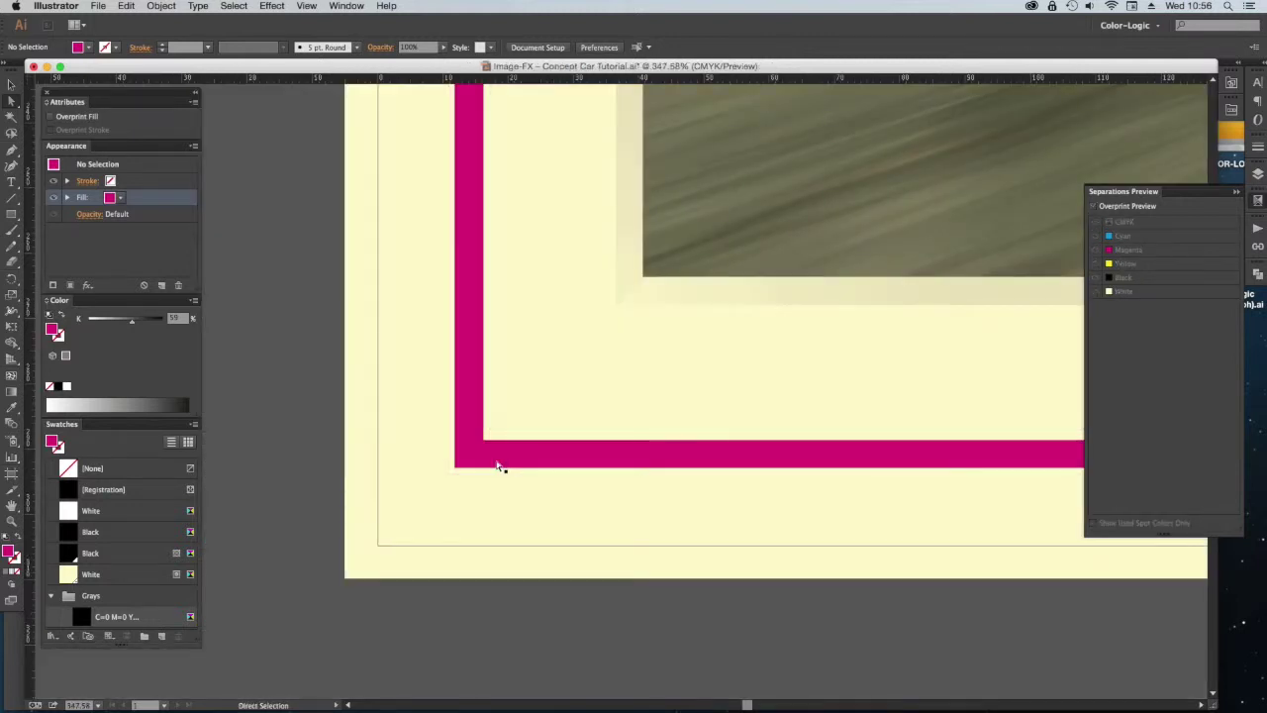
pyautogui.click(478, 462)
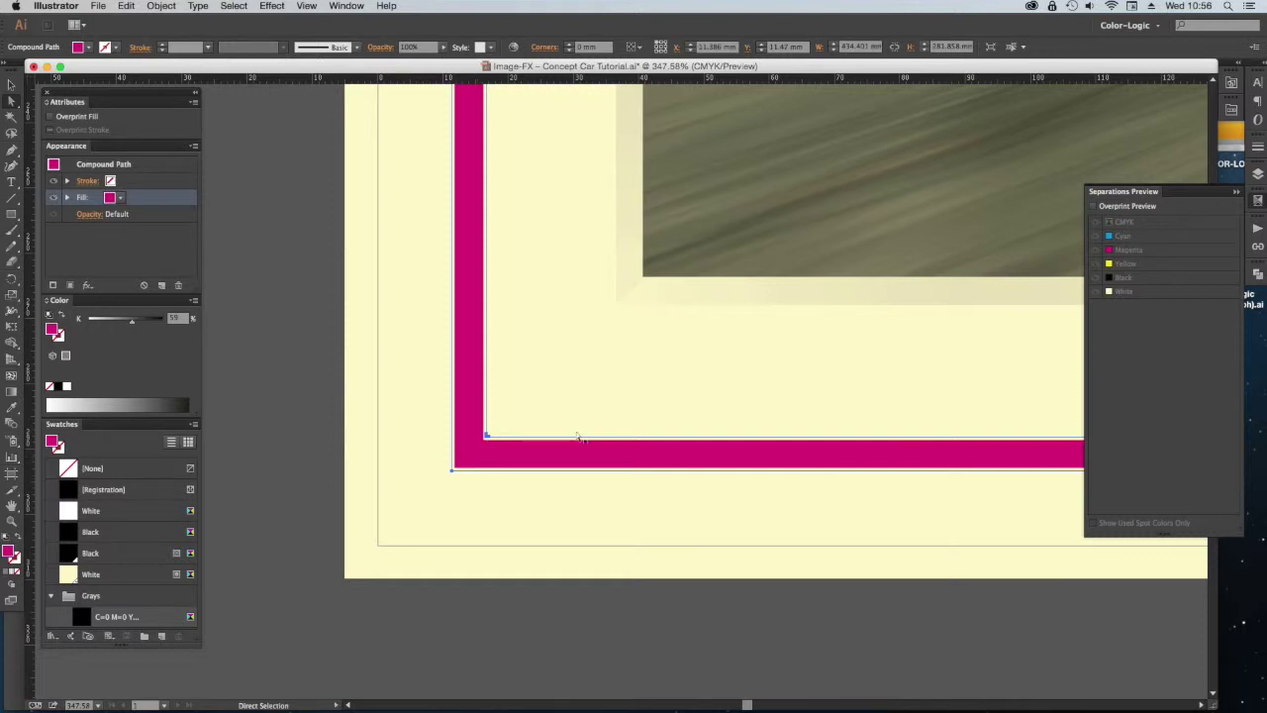
pyautogui.click(120, 513)
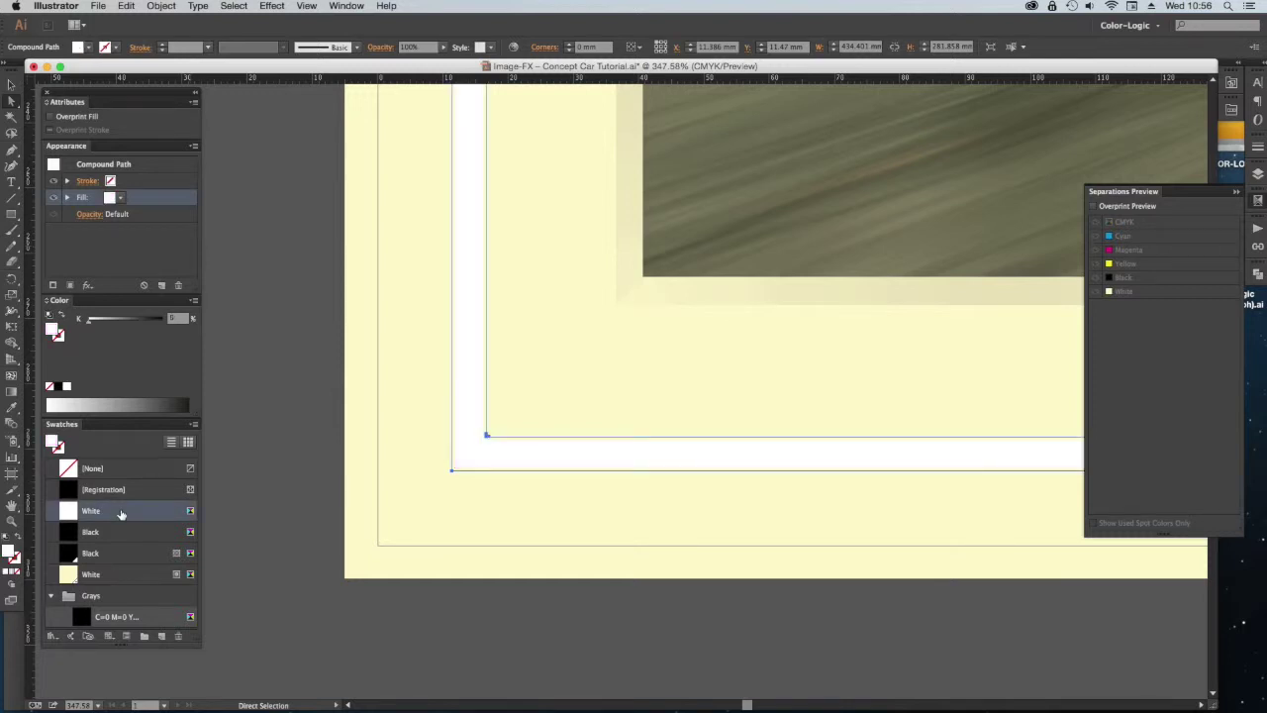
pyautogui.press('super+0')
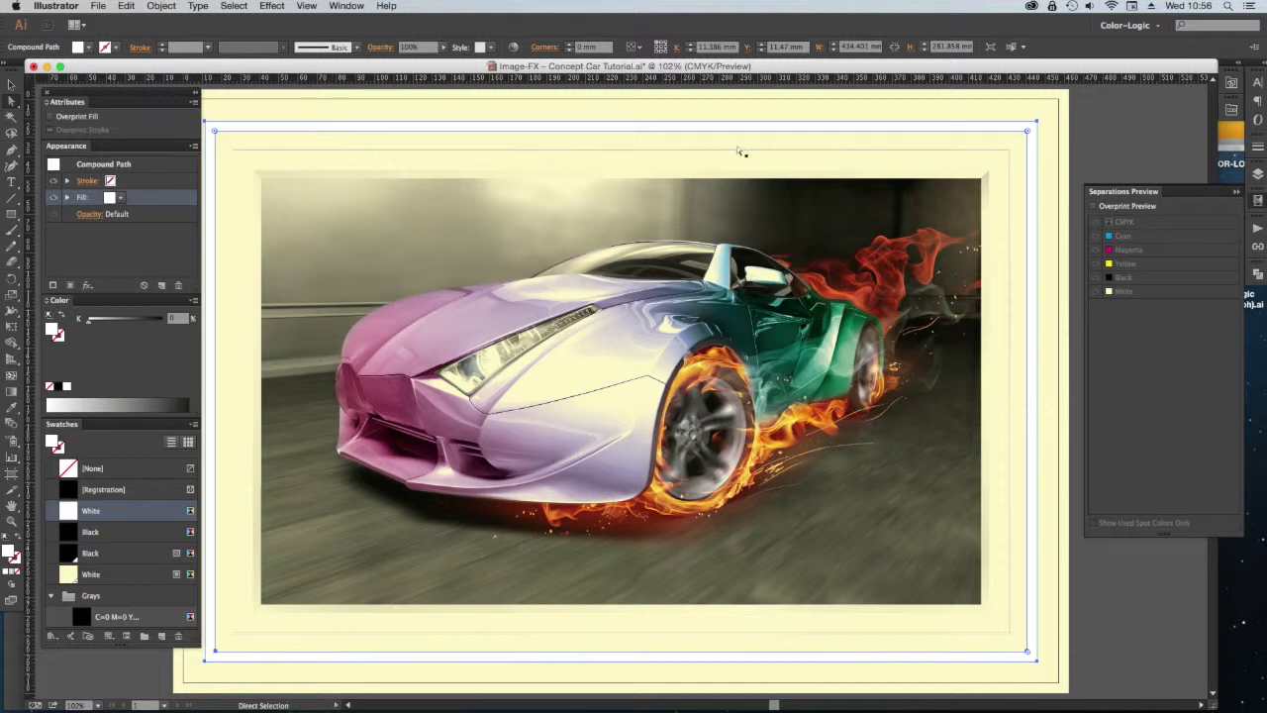
pyautogui.click(1128, 146)
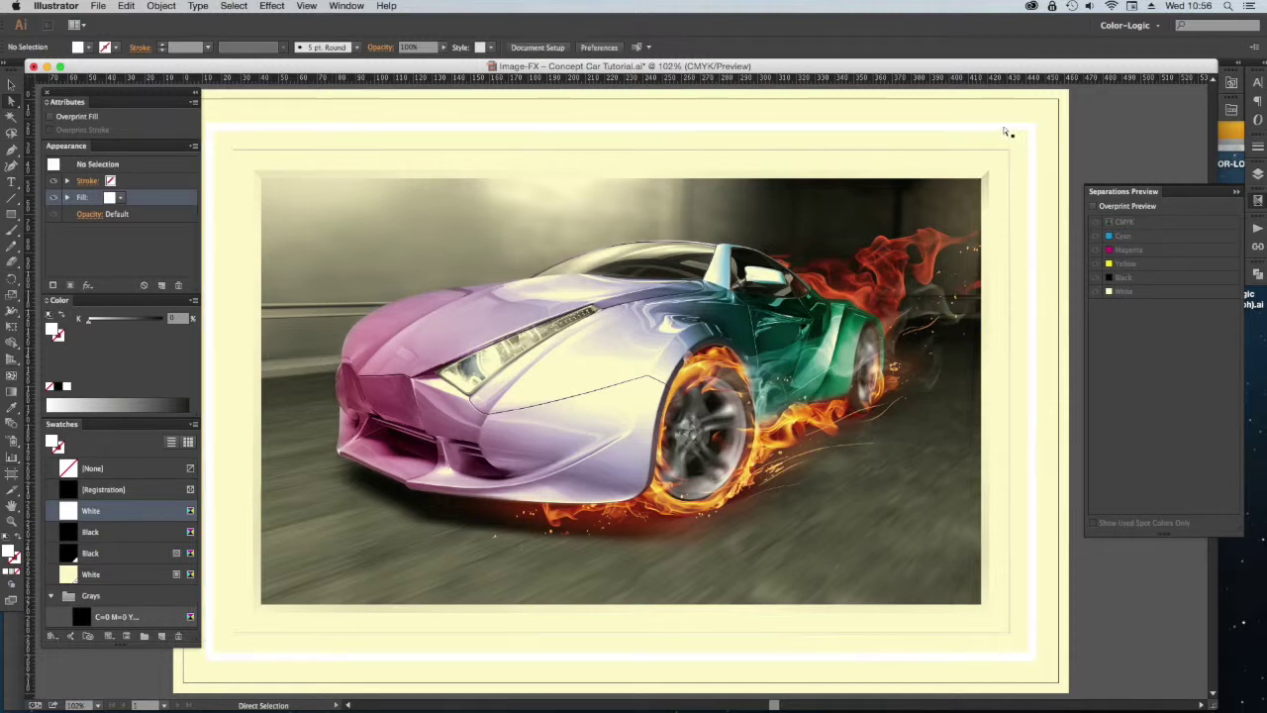
# - Turn Overprint Preview back on to examine the whole poster with its white strip
pyautogui.press('super+1')
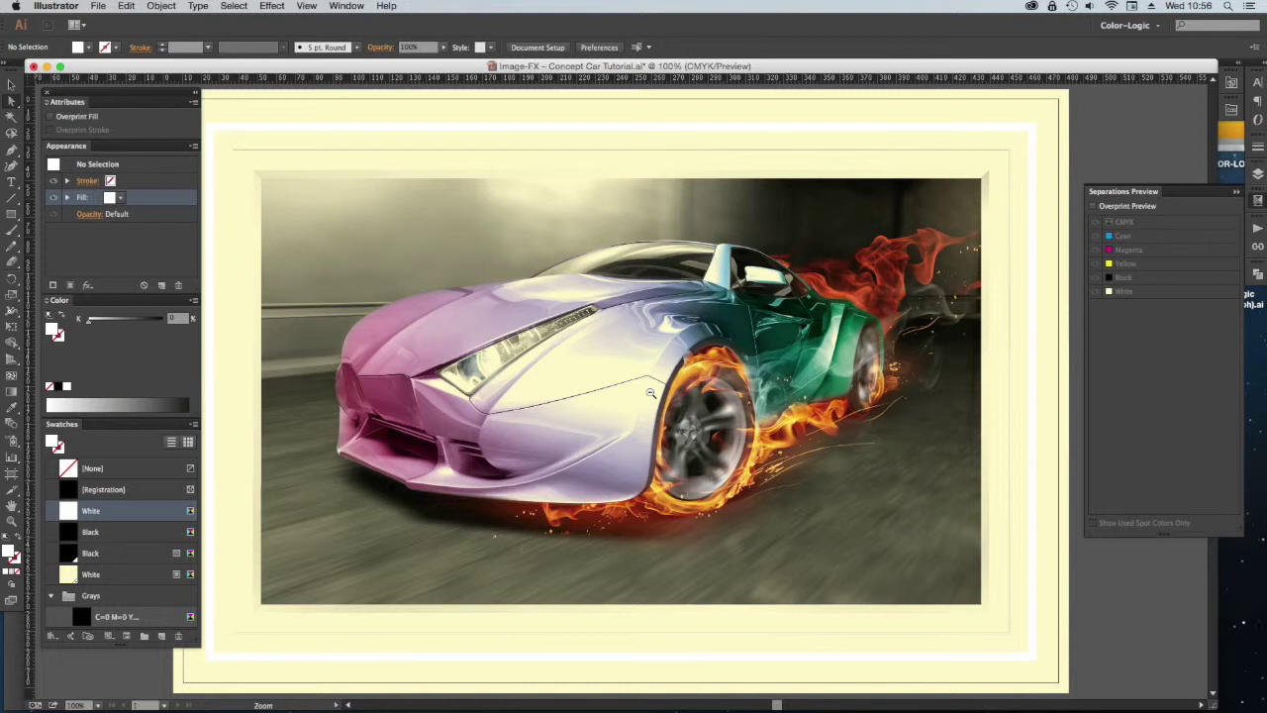
pyautogui.press('super+minus')
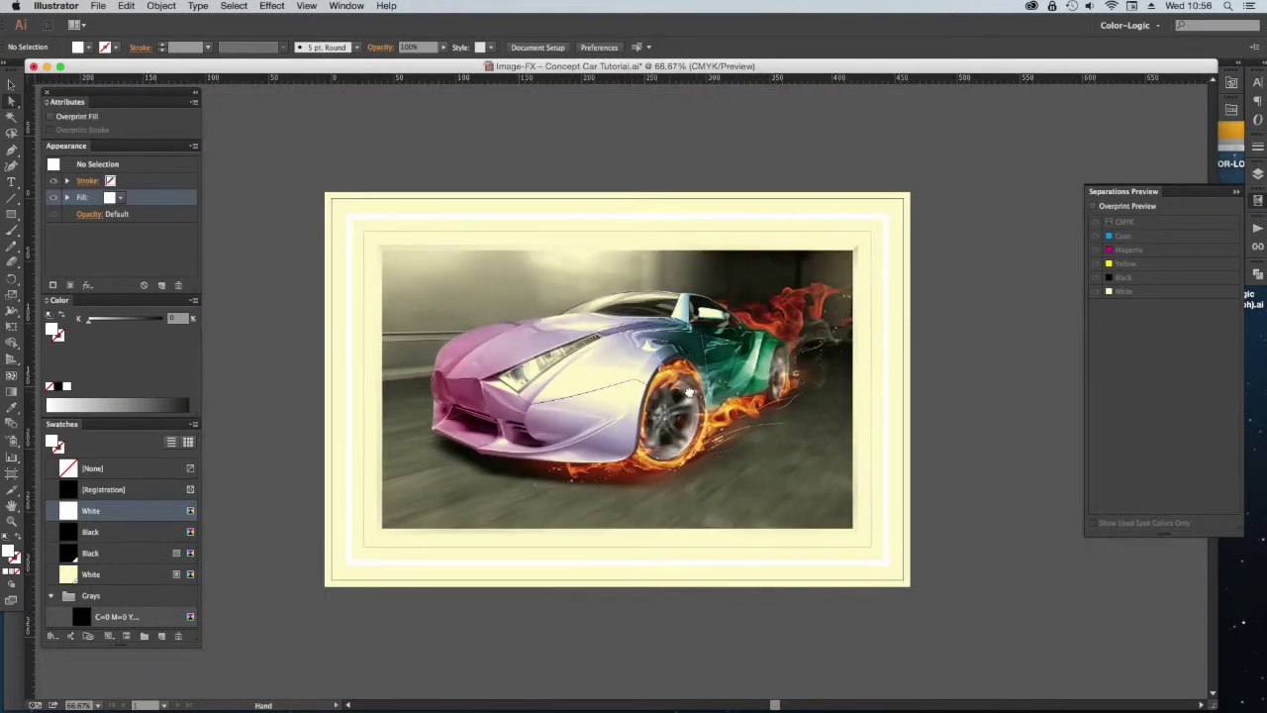
pyautogui.press('super+0')
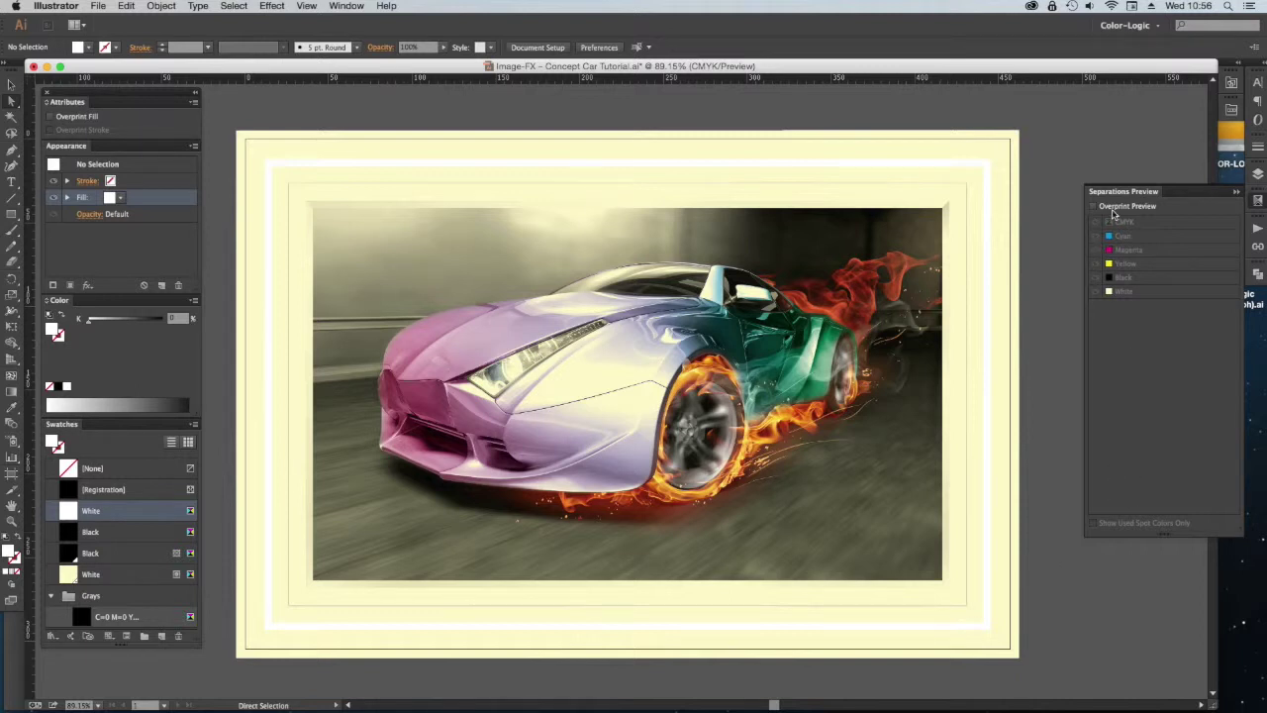
pyautogui.click(1094, 206)
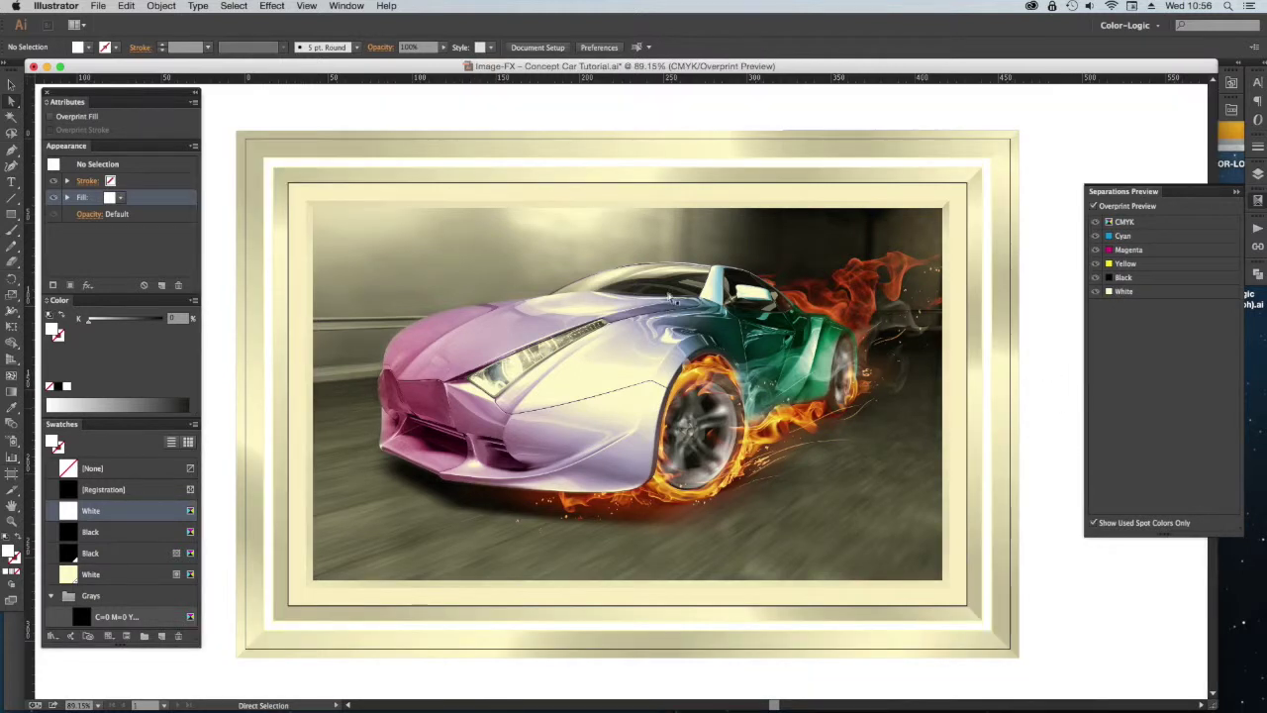
# - Show the corner embellishments layer, select all its artwork and fill it with 60% black
pyautogui.click(1258, 175)
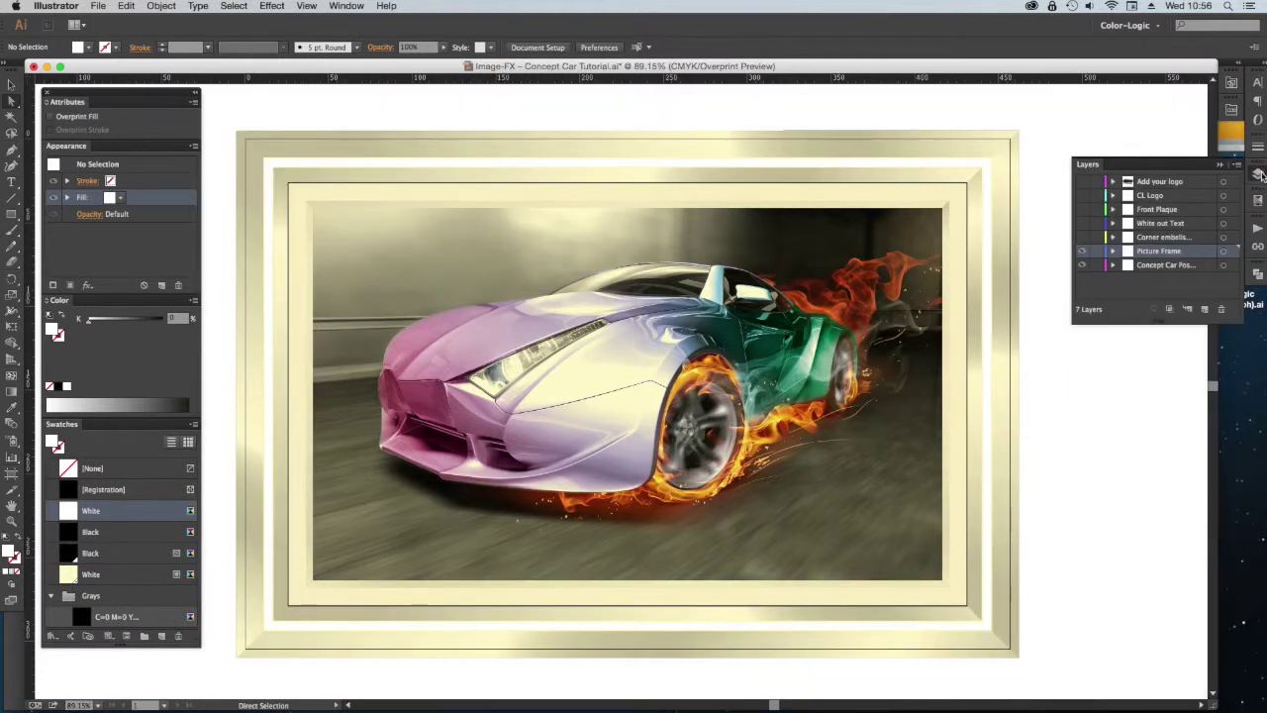
pyautogui.click(1083, 238)
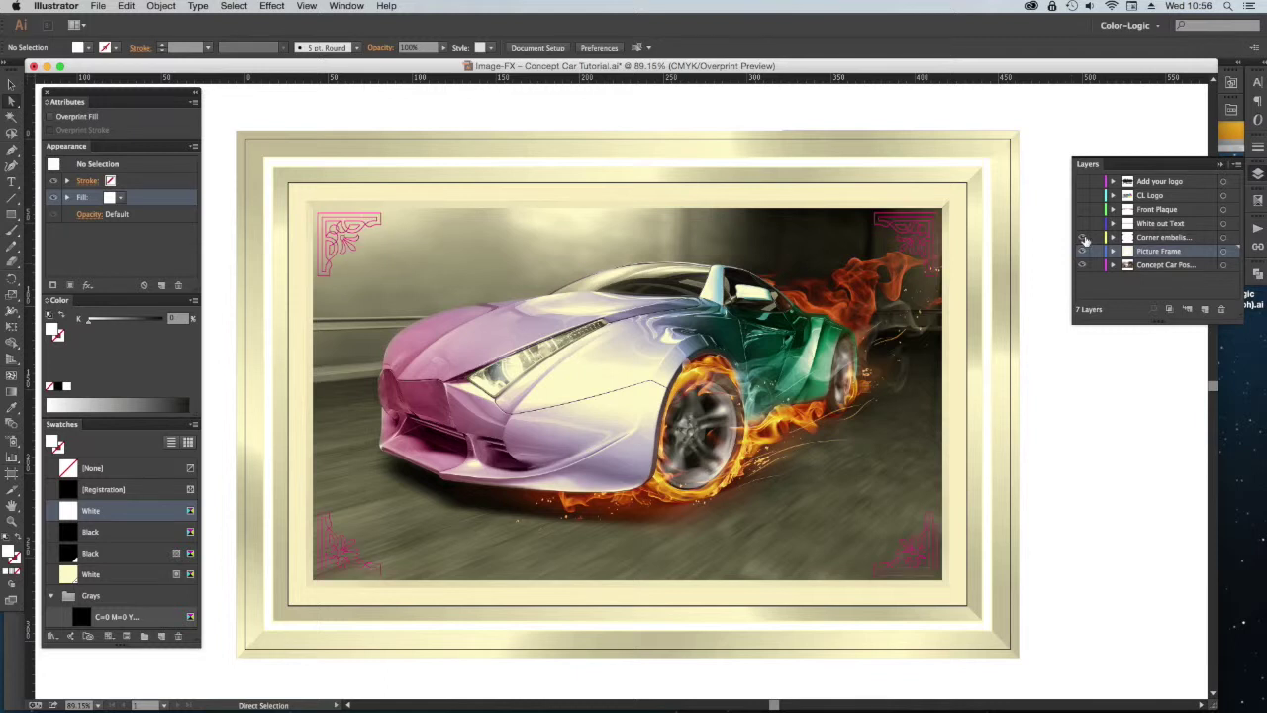
pyautogui.press('v')
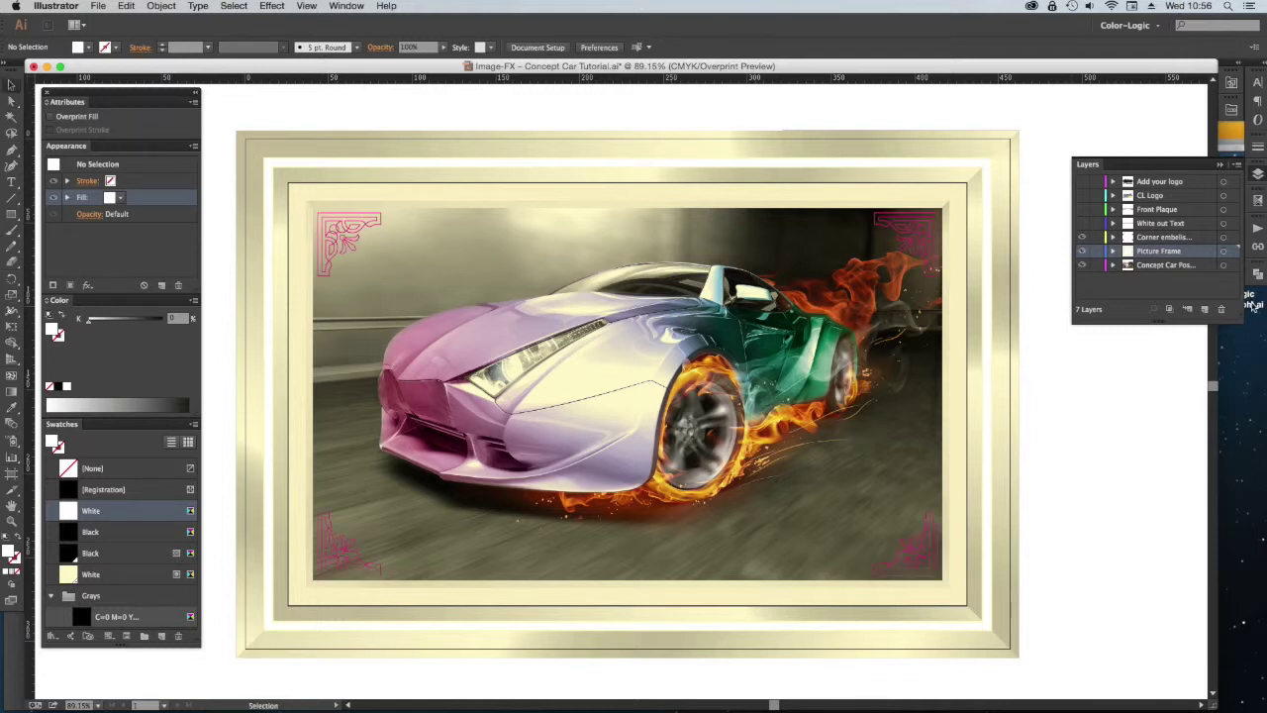
pyautogui.click(1225, 239)
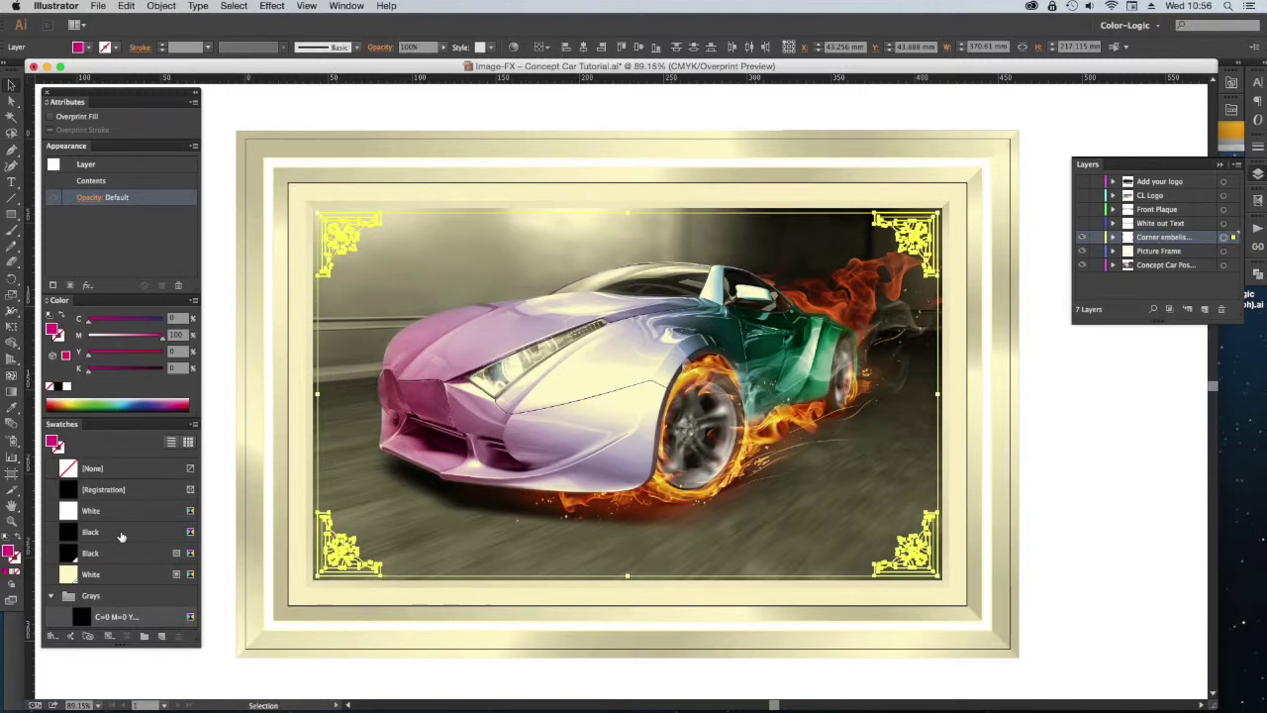
pyautogui.click(120, 535)
pyautogui.click(180, 369)
pyautogui.write('60')
pyautogui.press('Return')
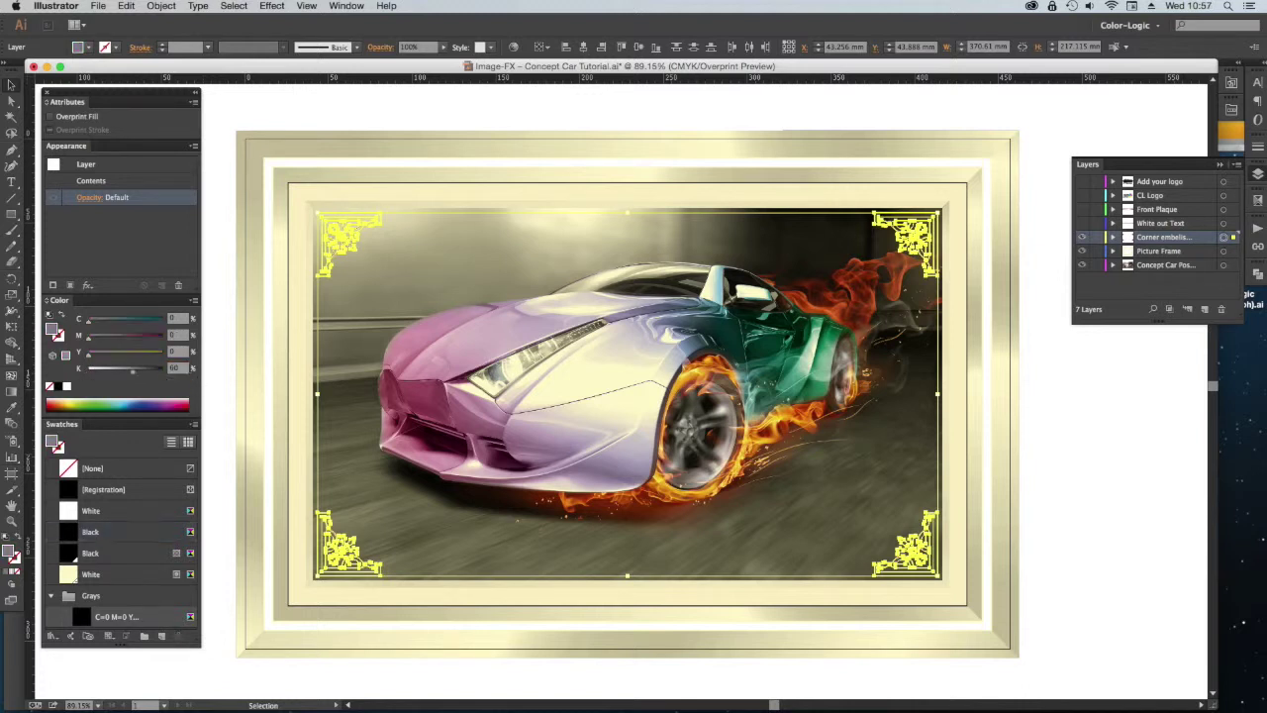
# - Set the corner ornaments' fill to overprint and copy them in place with a 0 mm move
pyautogui.click(70, 117)
pyautogui.press('Return')
pyautogui.press('Tab')
pyautogui.press('Tab')
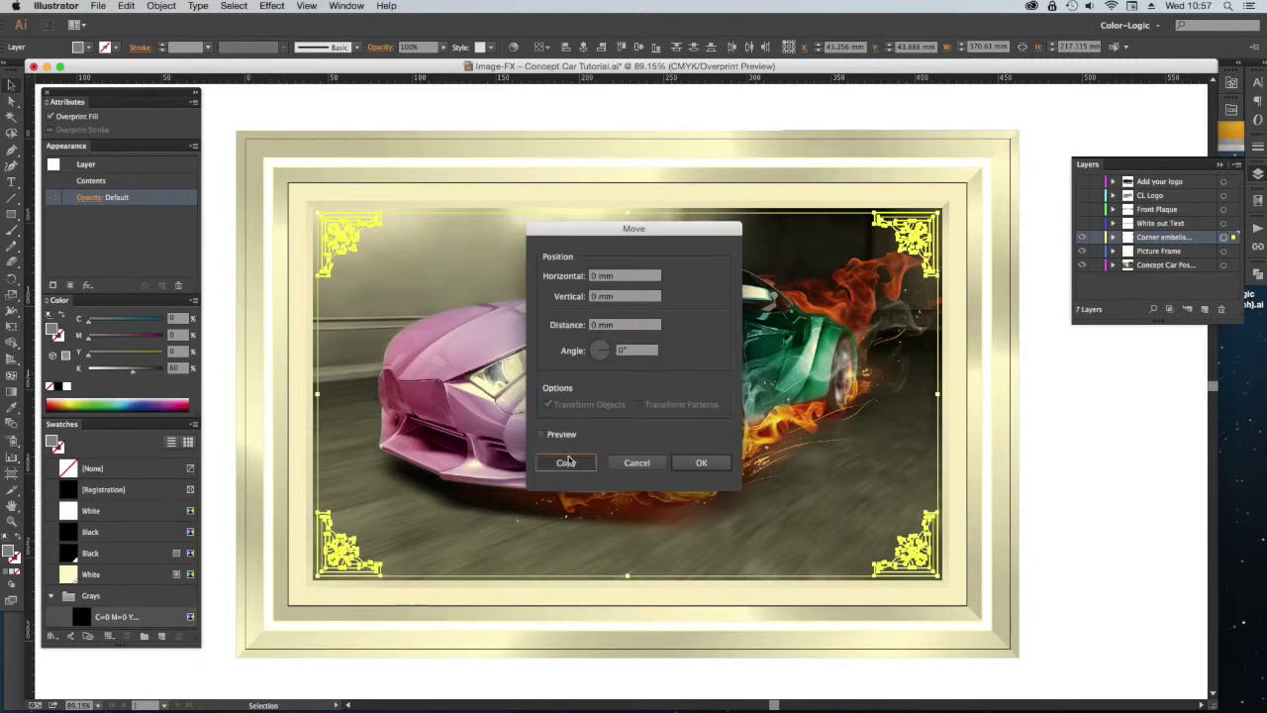
pyautogui.click(565, 462)
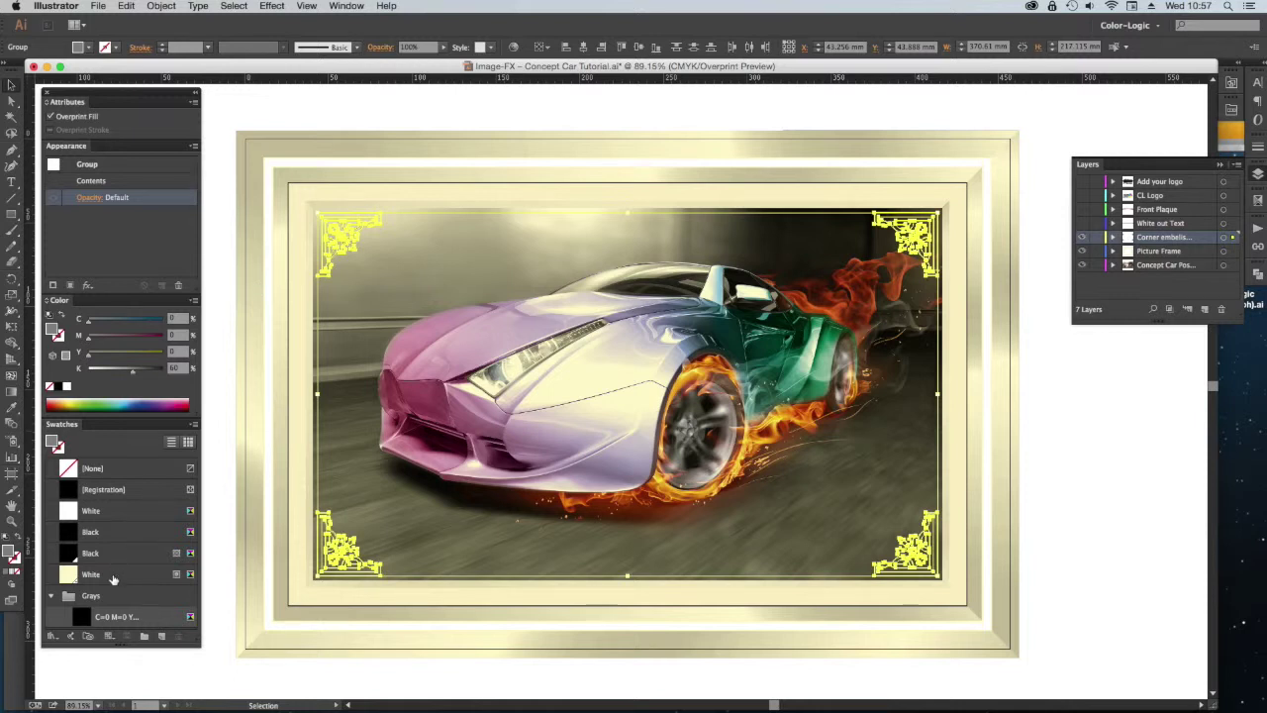
# - Fill the copied corner ornaments with process White, turn off their fill overprint and deselect them
pyautogui.click(114, 516)
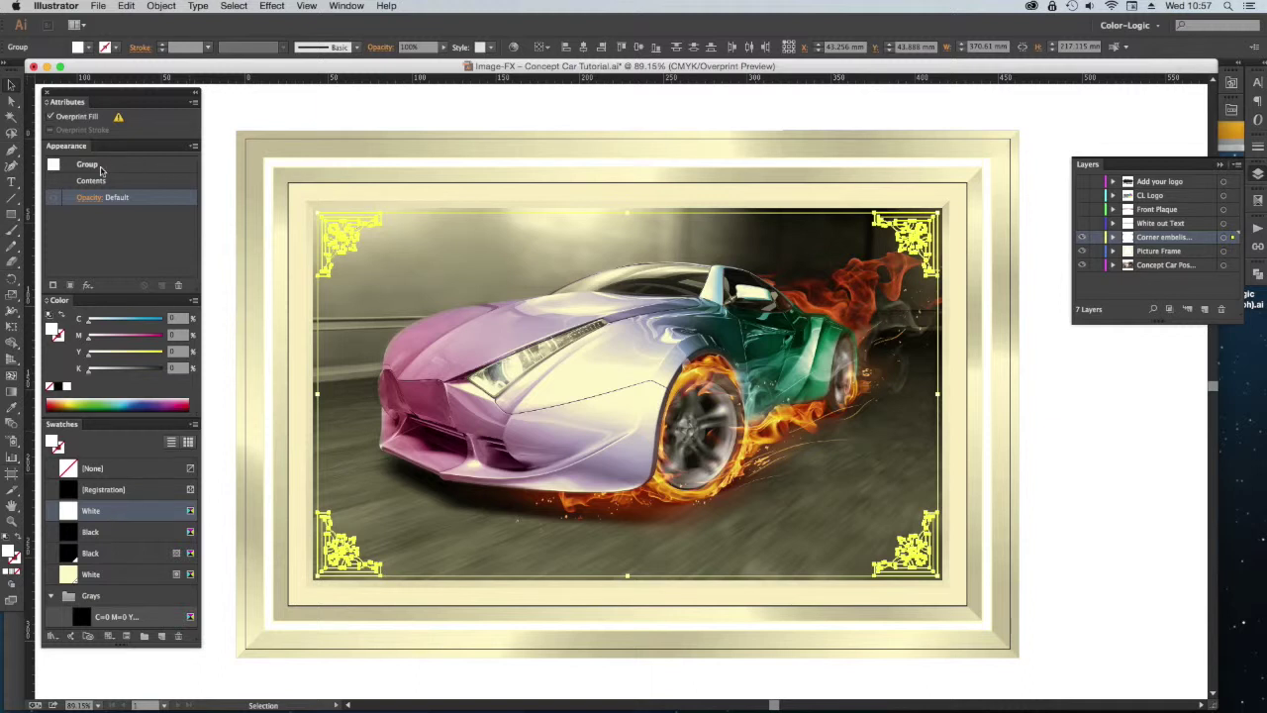
pyautogui.click(65, 117)
pyautogui.click(347, 111)
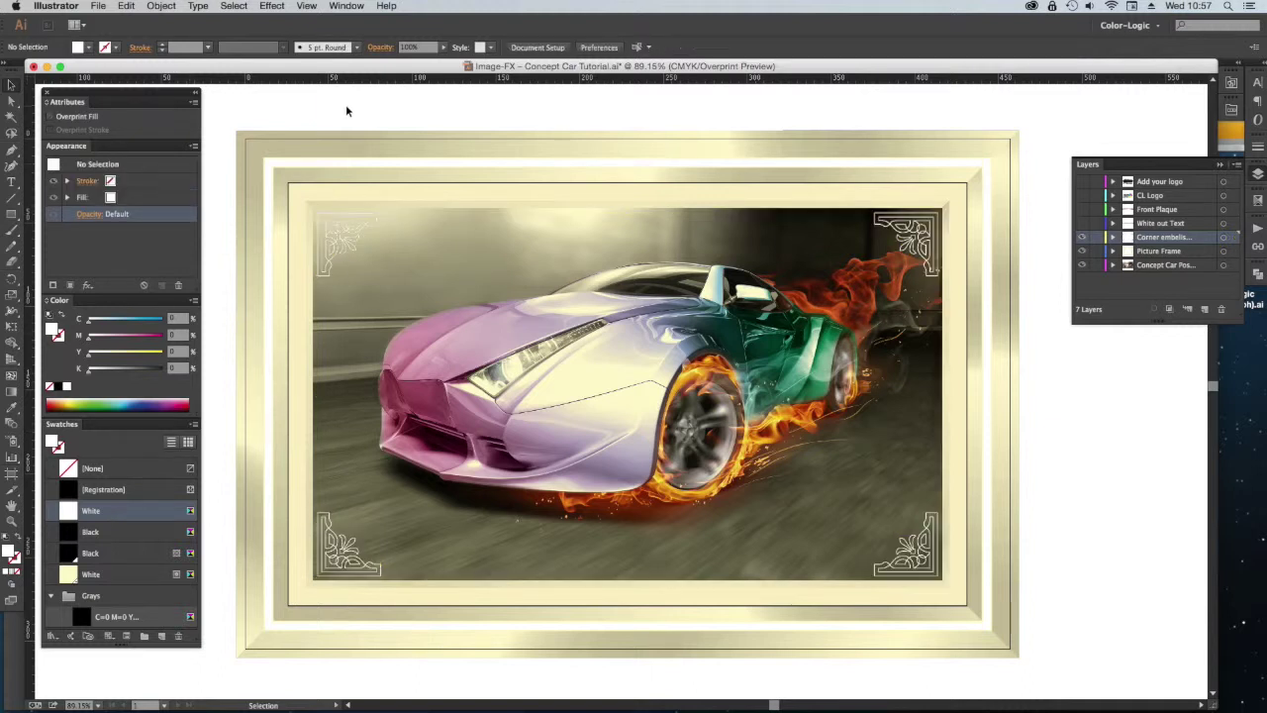
# - Offset the white copy of the picture's top-left corner ornament about 0.35 mm inward, both horizontally and vertically
pyautogui.moveTo(282, 158); pyautogui.dragTo(461, 335)
pyautogui.press('v')
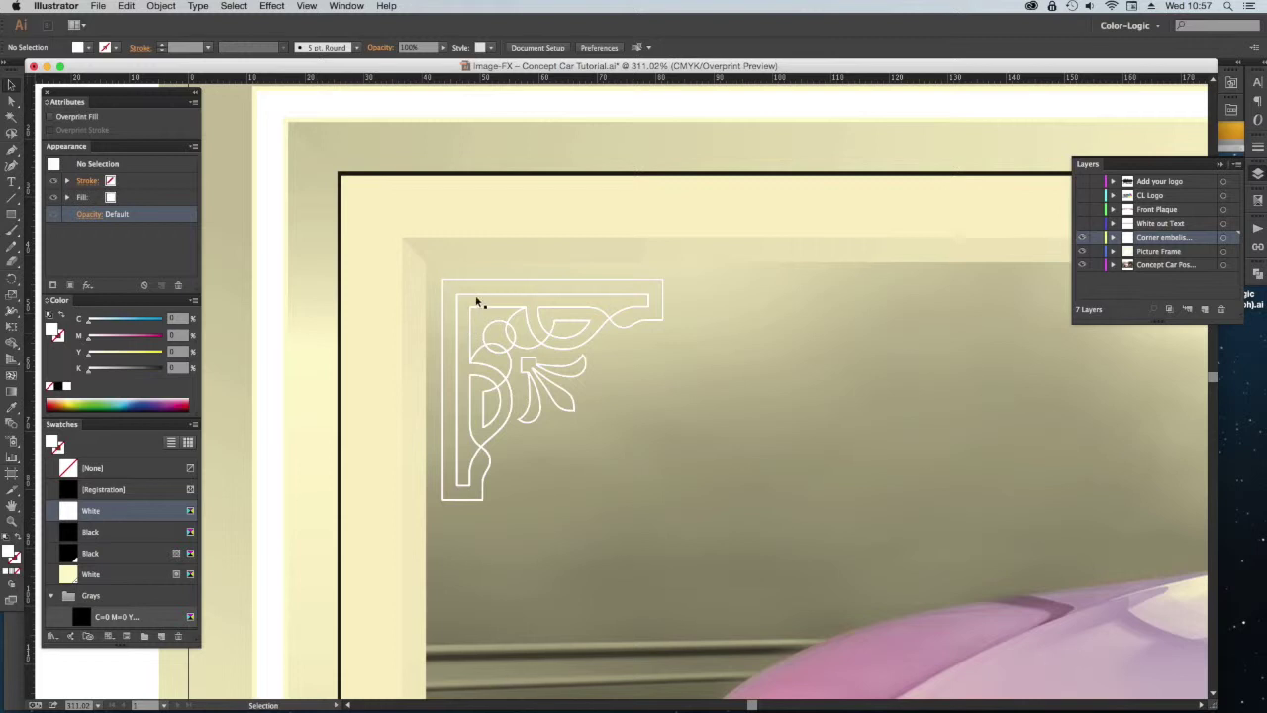
pyautogui.click(508, 343)
pyautogui.moveTo(509, 344); pyautogui.dragTo(512, 342)
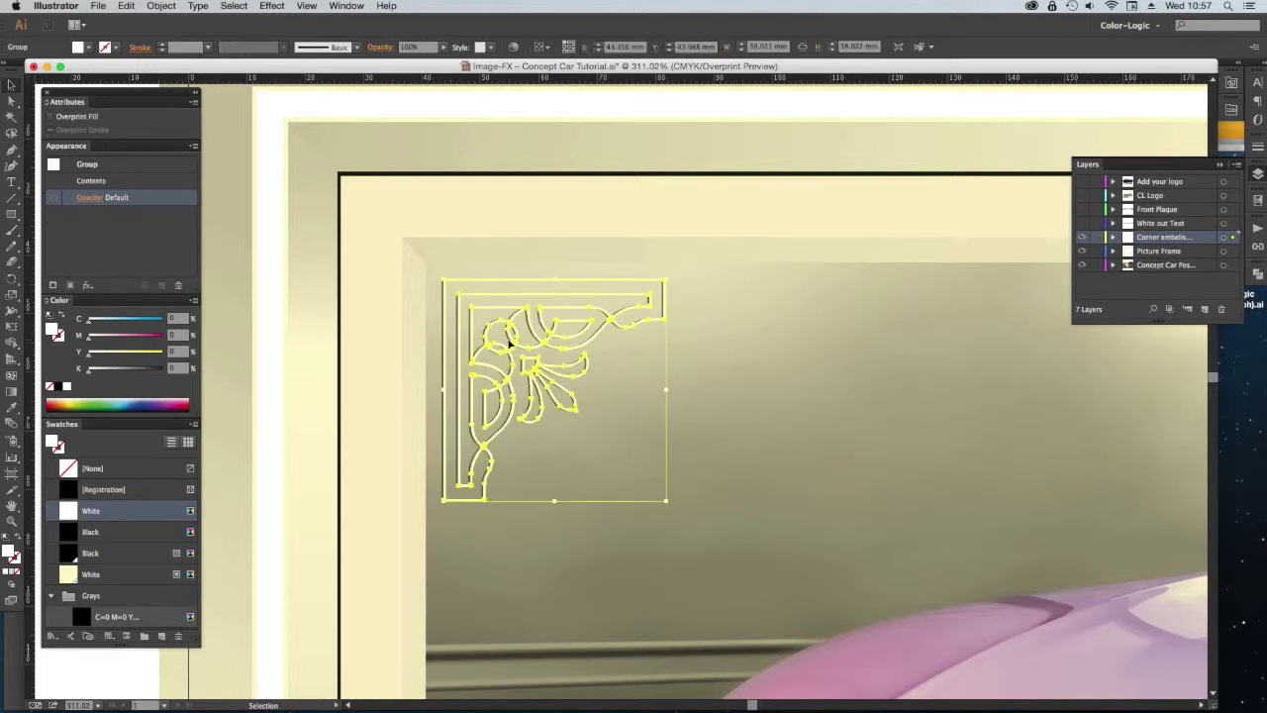
pyautogui.press('super+0')
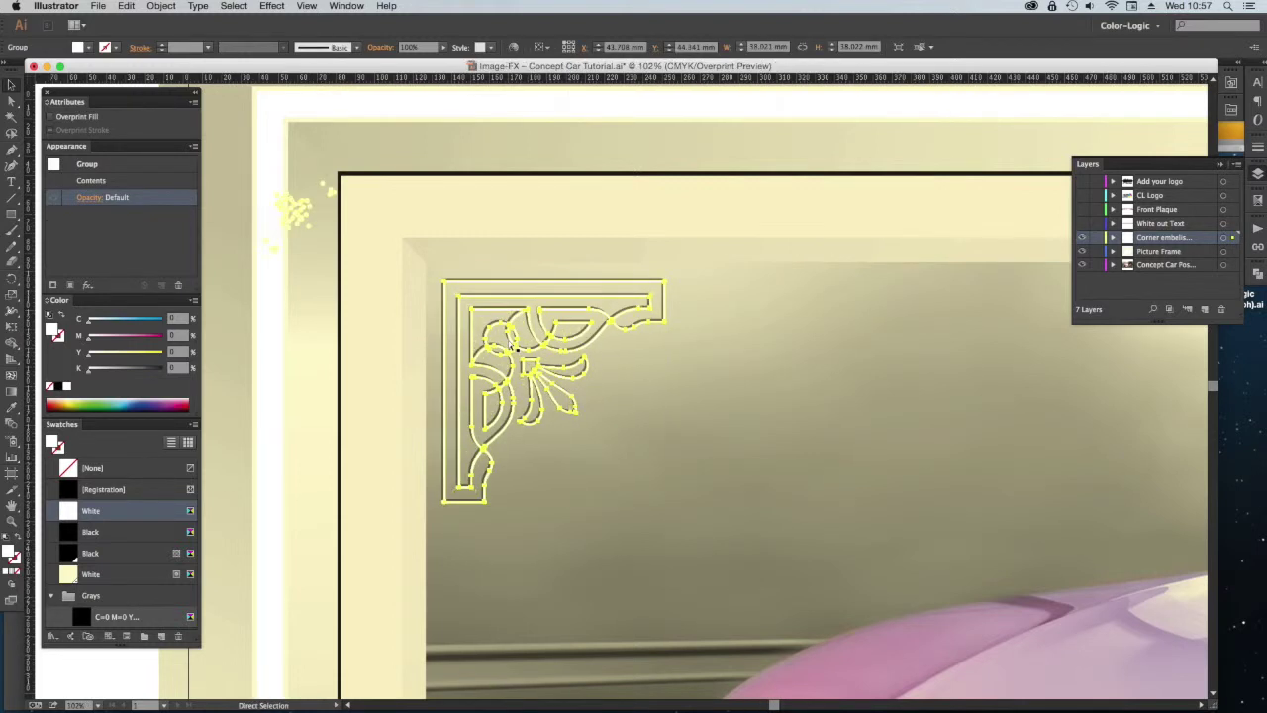
# - Offset the white copies of the other three corner ornaments slightly from their grey originals and deselect
pyautogui.click(962, 204)
pyautogui.moveTo(962, 203); pyautogui.dragTo(961, 202)
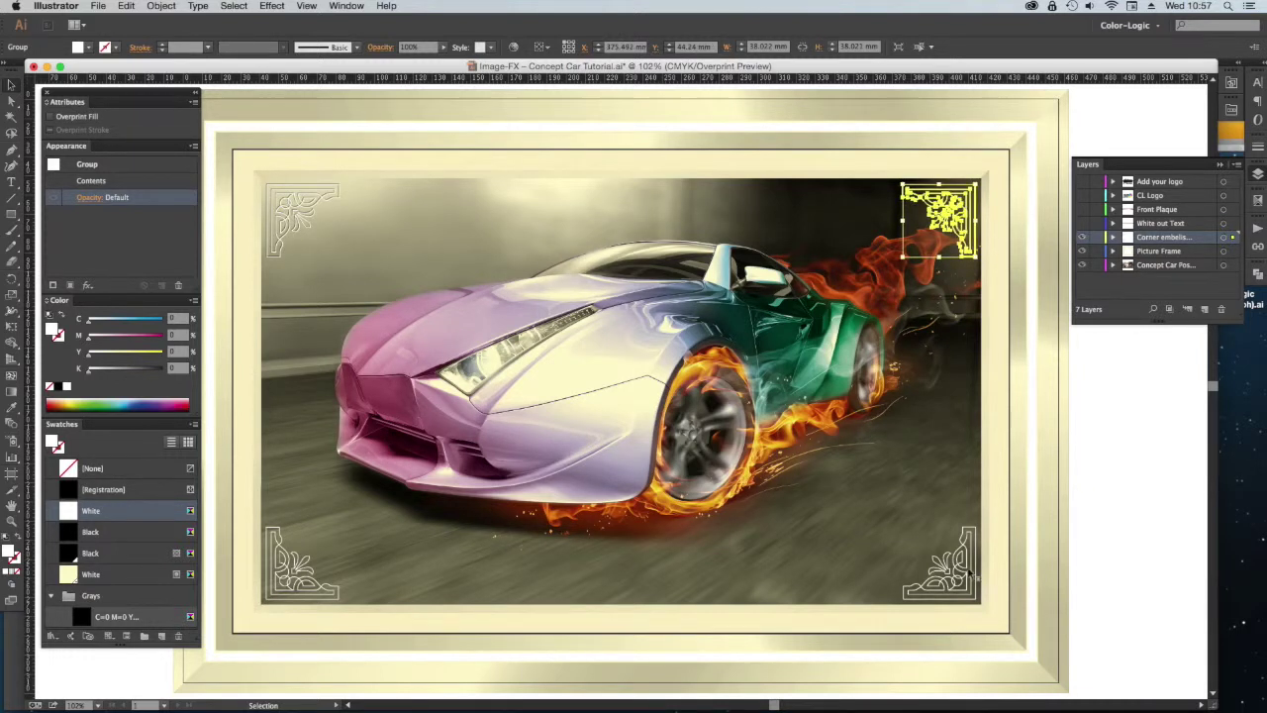
pyautogui.click(958, 572)
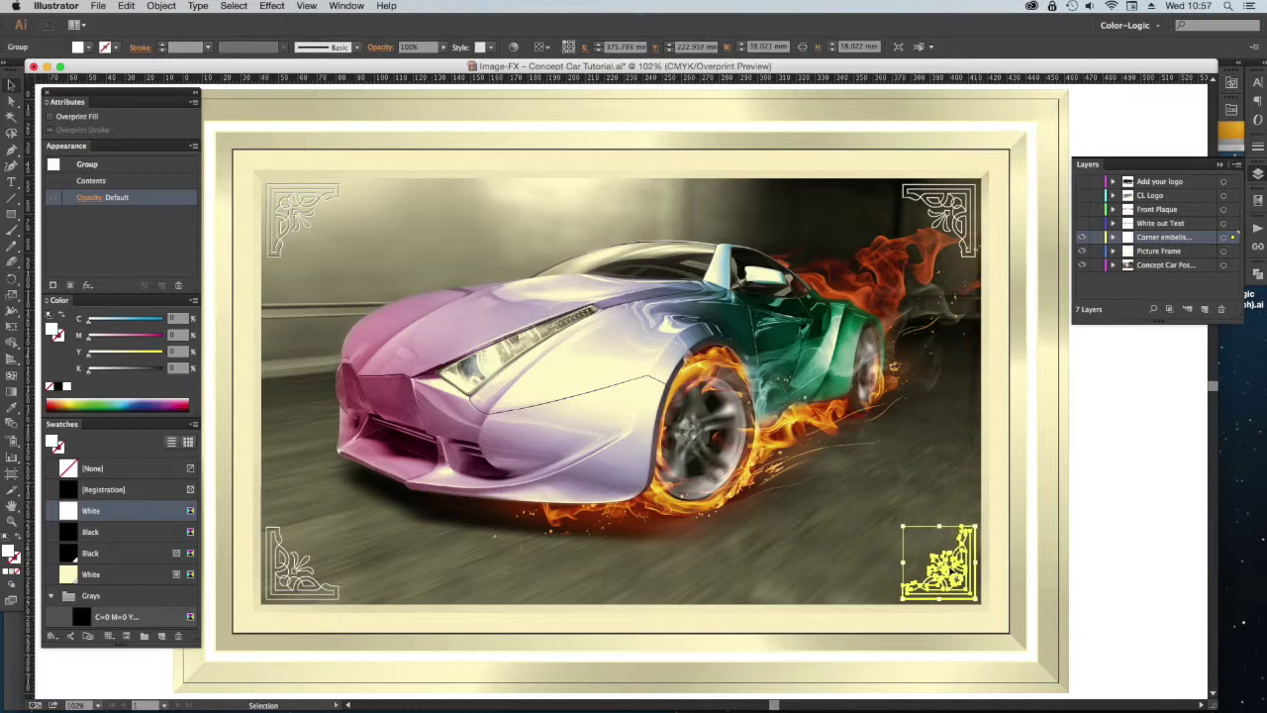
pyautogui.click(304, 569)
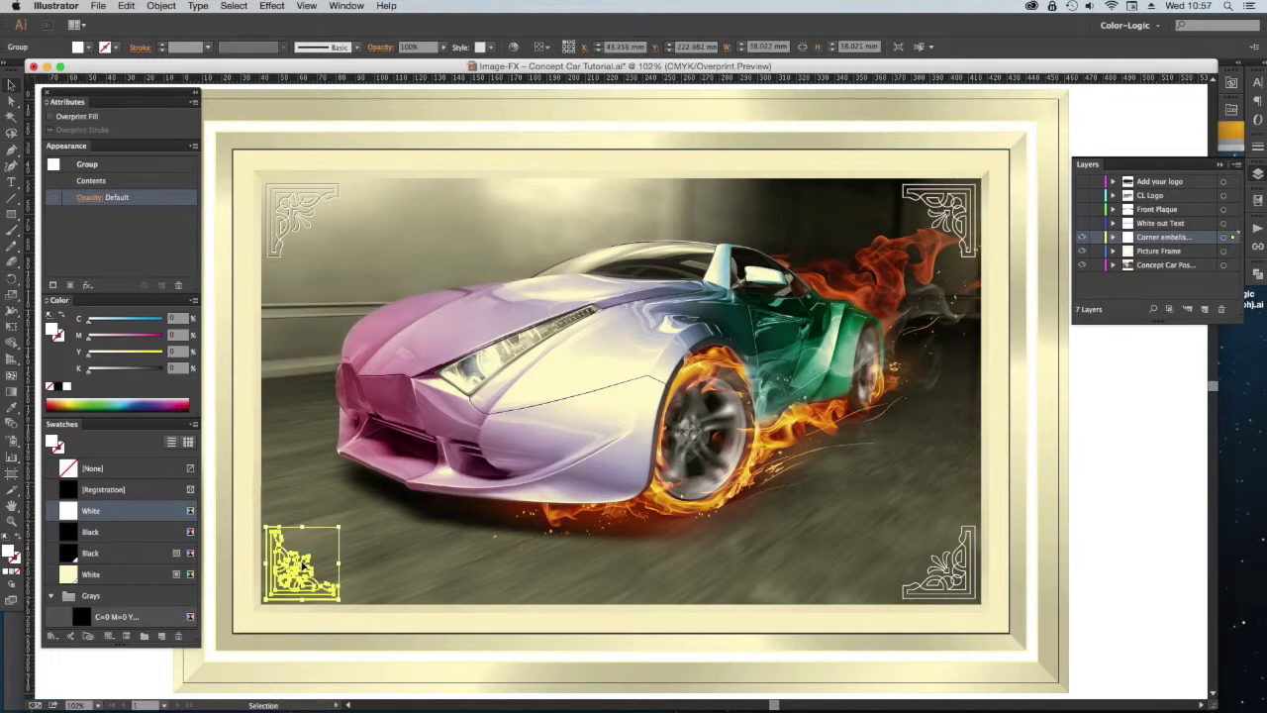
pyautogui.click(1158, 554)
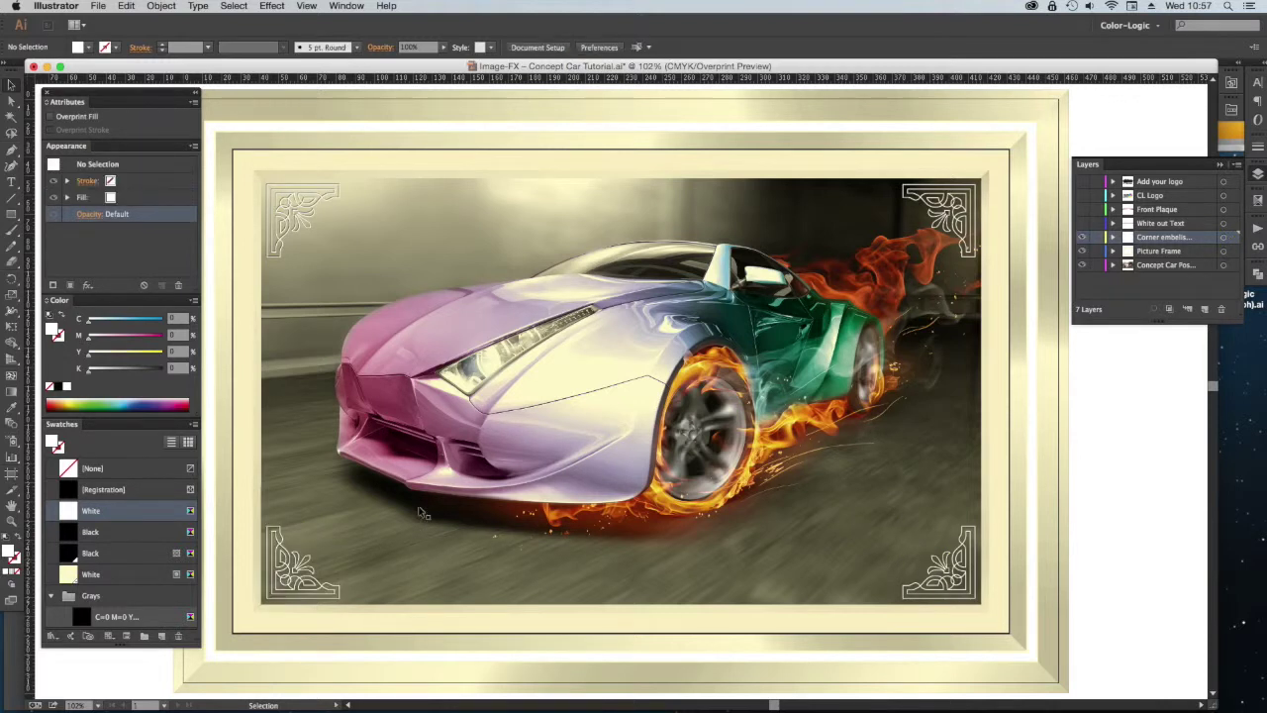
# - Show the White out Text layer, fill the tagline with the White spot swatch, and make the Front Plaque layer visible
pyautogui.moveTo(235, 148); pyautogui.dragTo(415, 329)
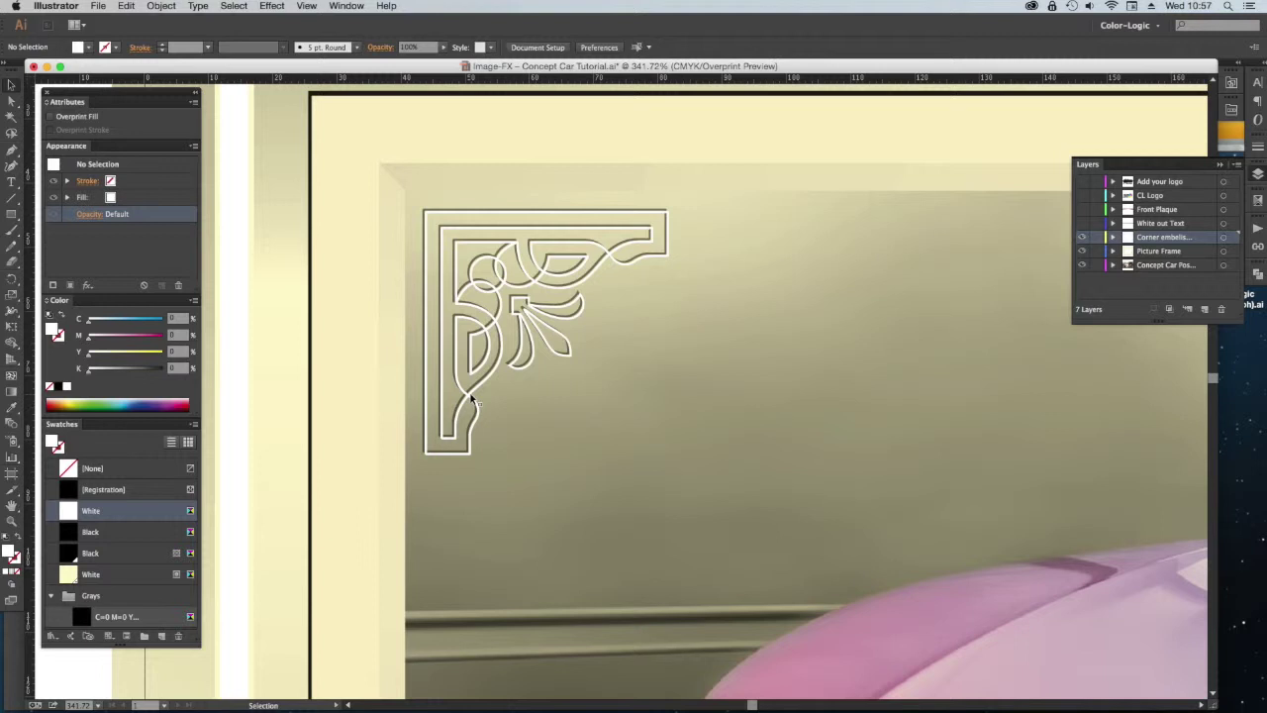
pyautogui.press('super+0')
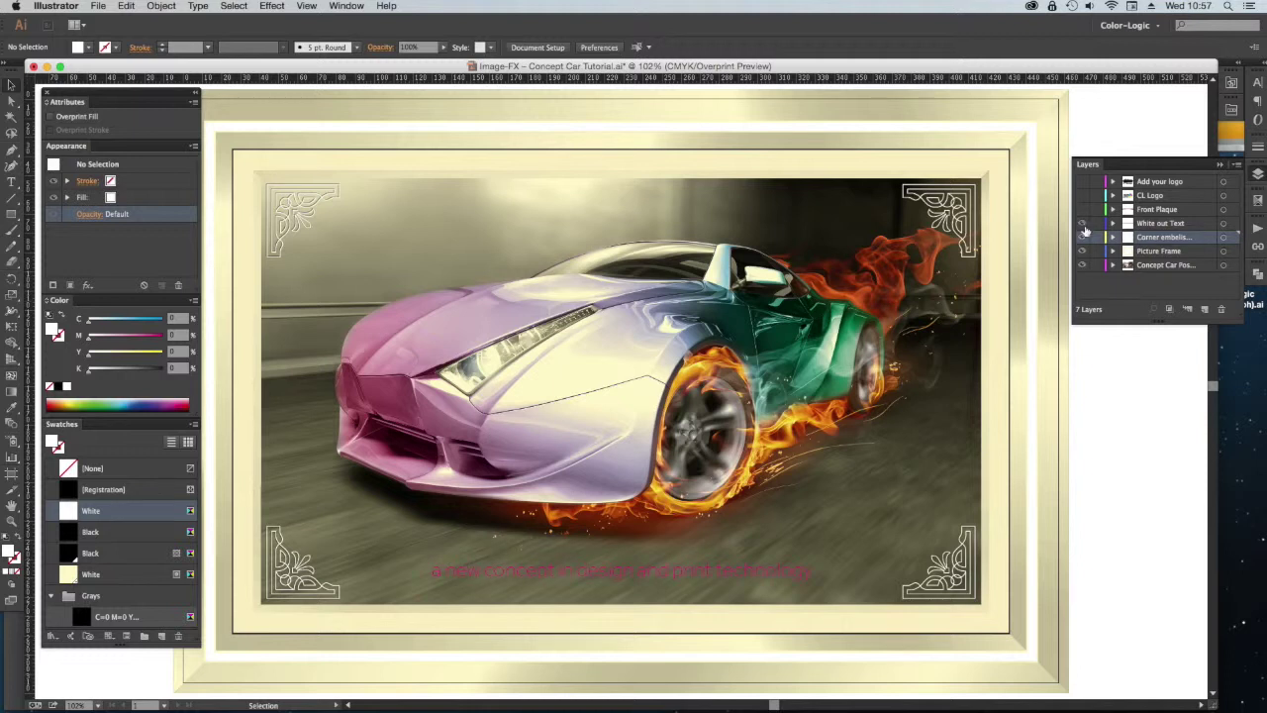
pyautogui.click(687, 570)
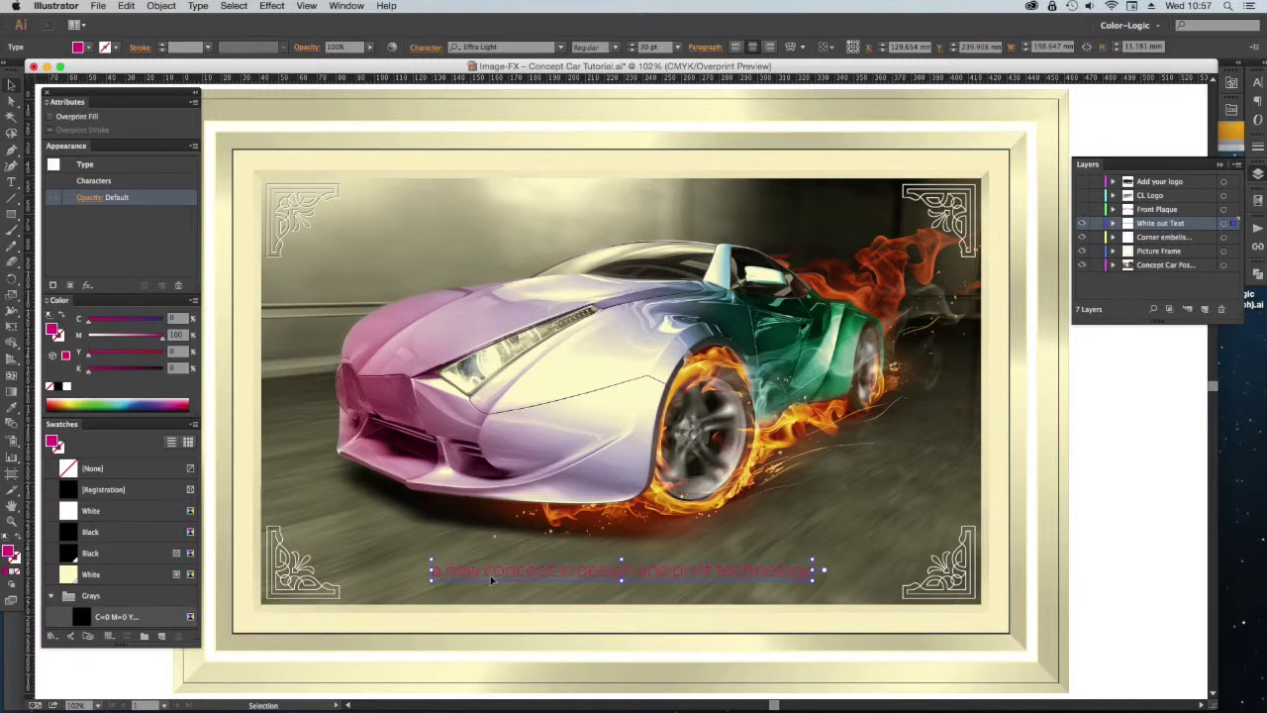
pyautogui.click(125, 575)
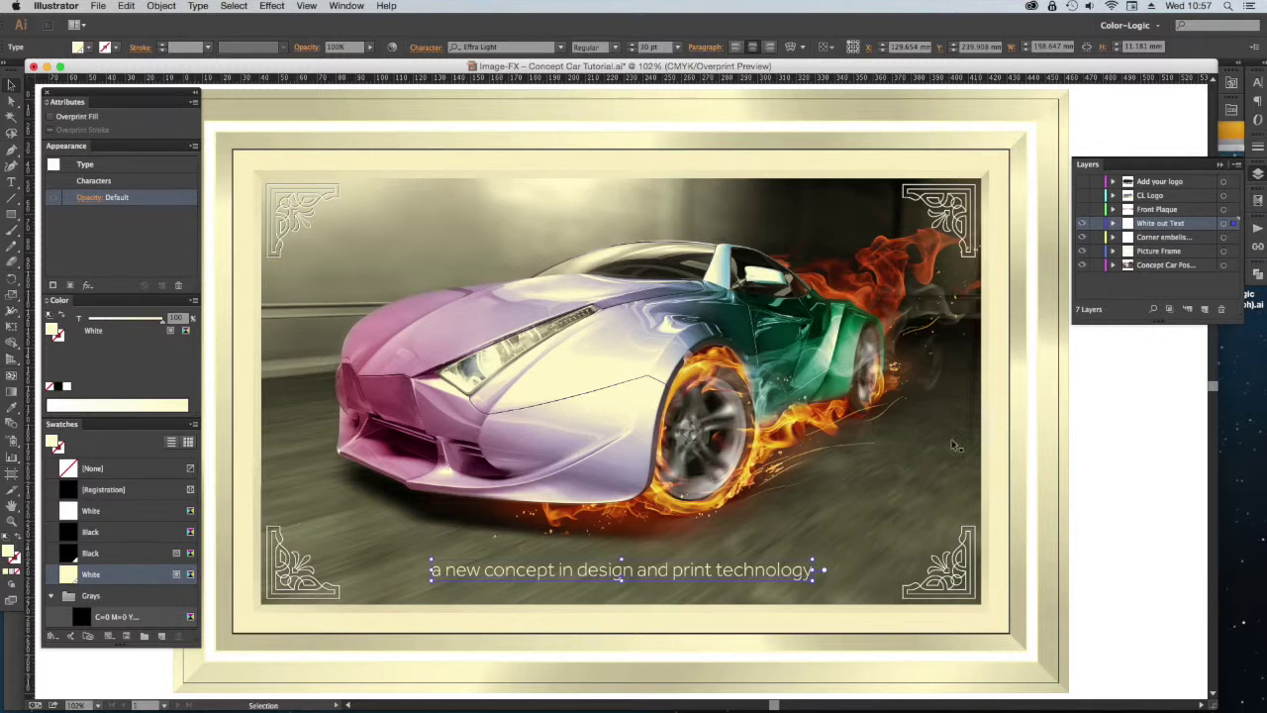
pyautogui.click(1083, 210)
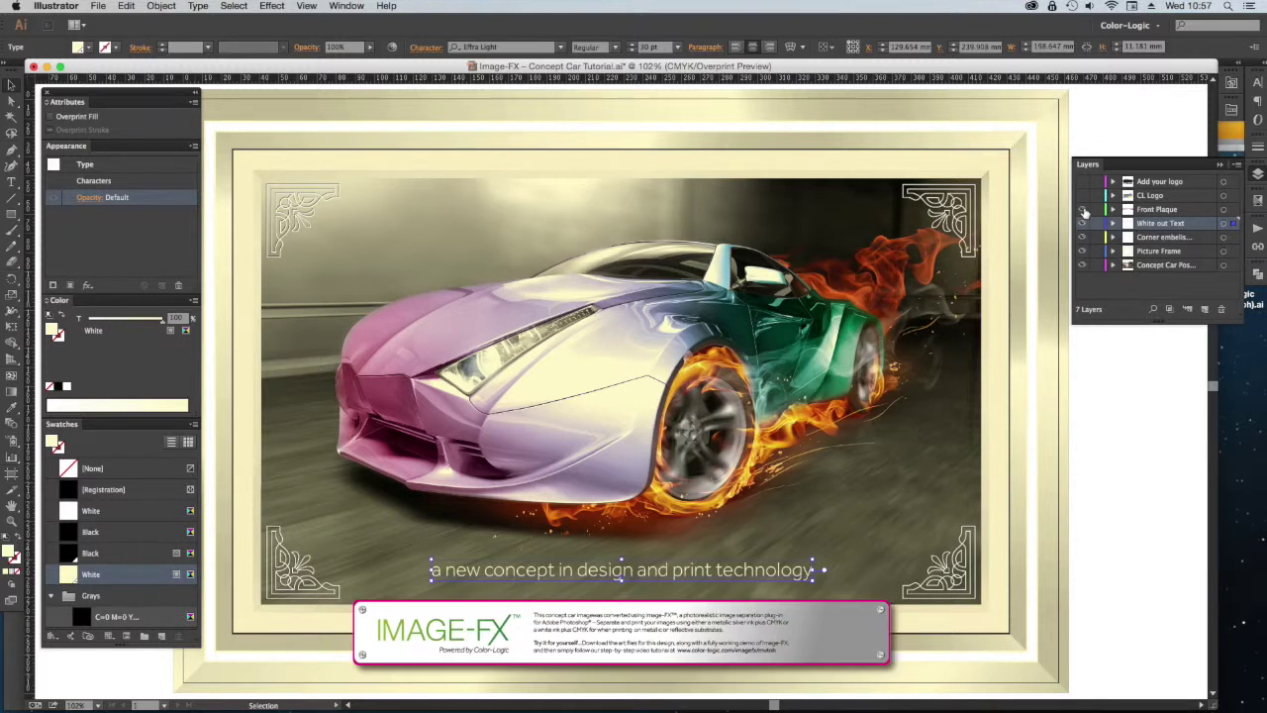
pyautogui.click(1097, 466)
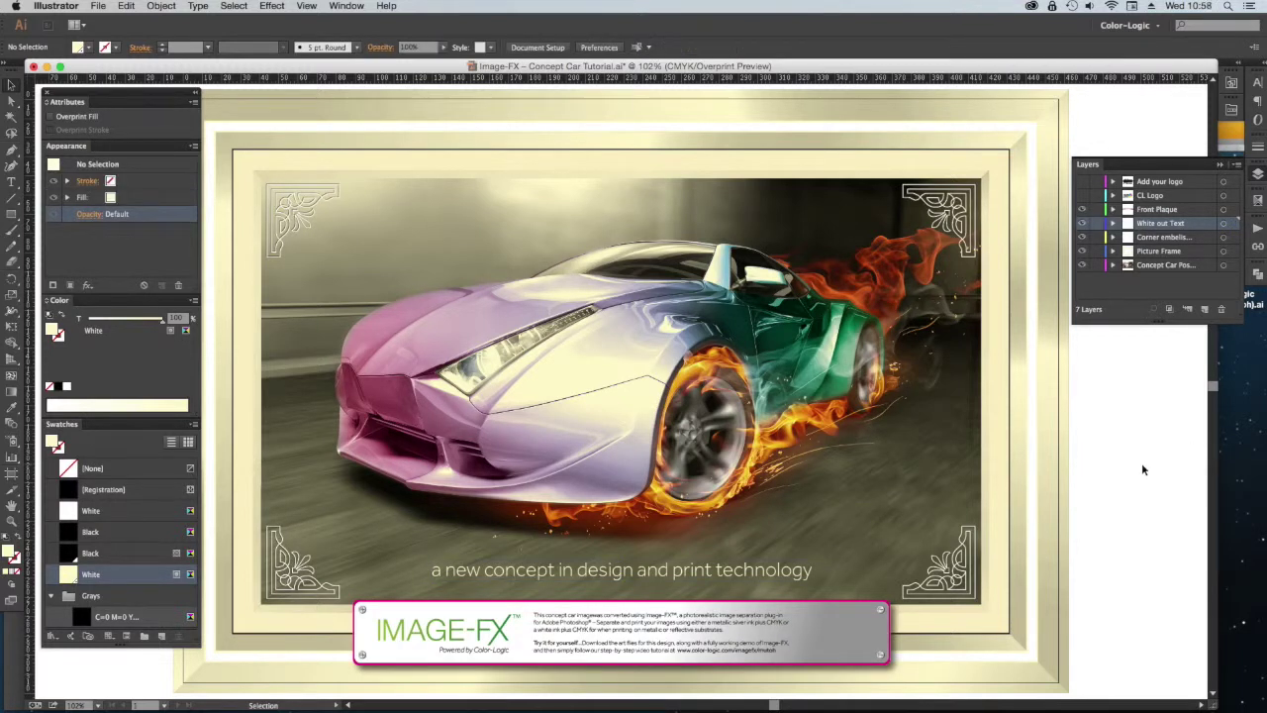
# - Duplicate the plaque's magenta backing shape below the frame and fill the copy with the White spot swatch
pyautogui.press('z')
pyautogui.click(606, 631)
pyautogui.click(564, 379)
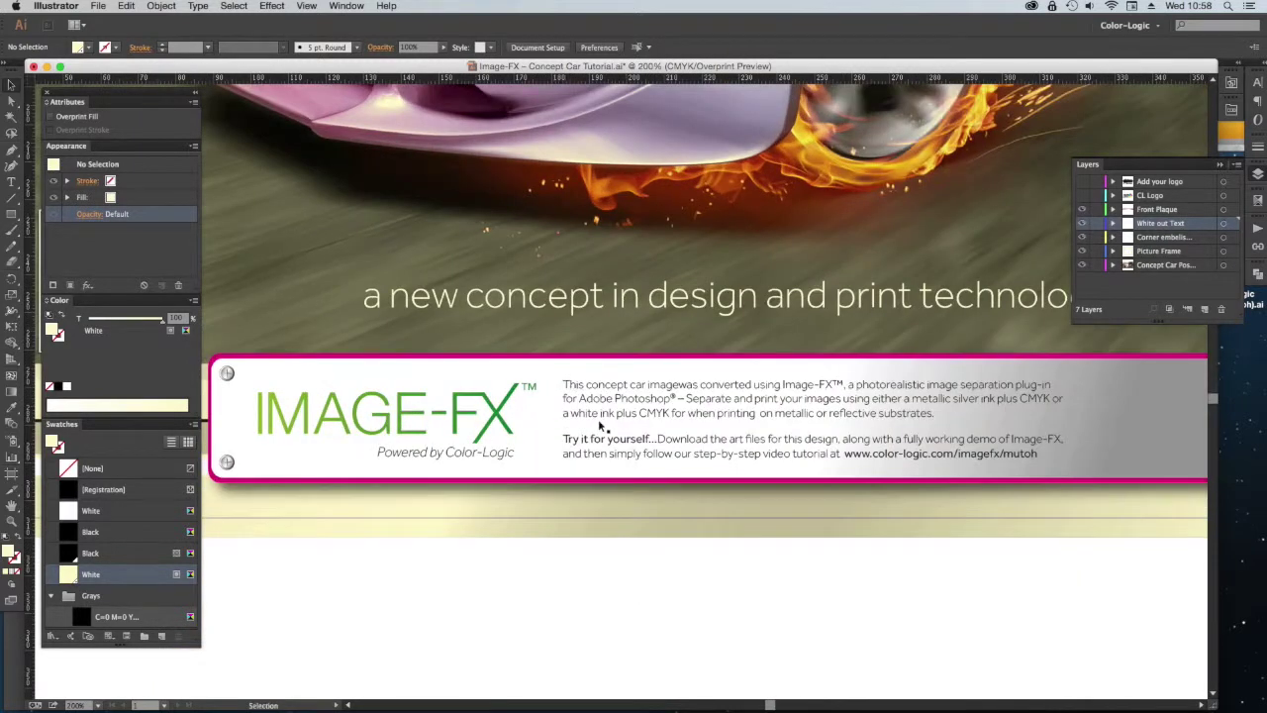
pyautogui.click(11, 100)
pyautogui.press('space')
pyautogui.moveTo(541, 418); pyautogui.dragTo(913, 436)
pyautogui.press('super+space')
pyautogui.moveTo(305, 386); pyautogui.dragTo(772, 529)
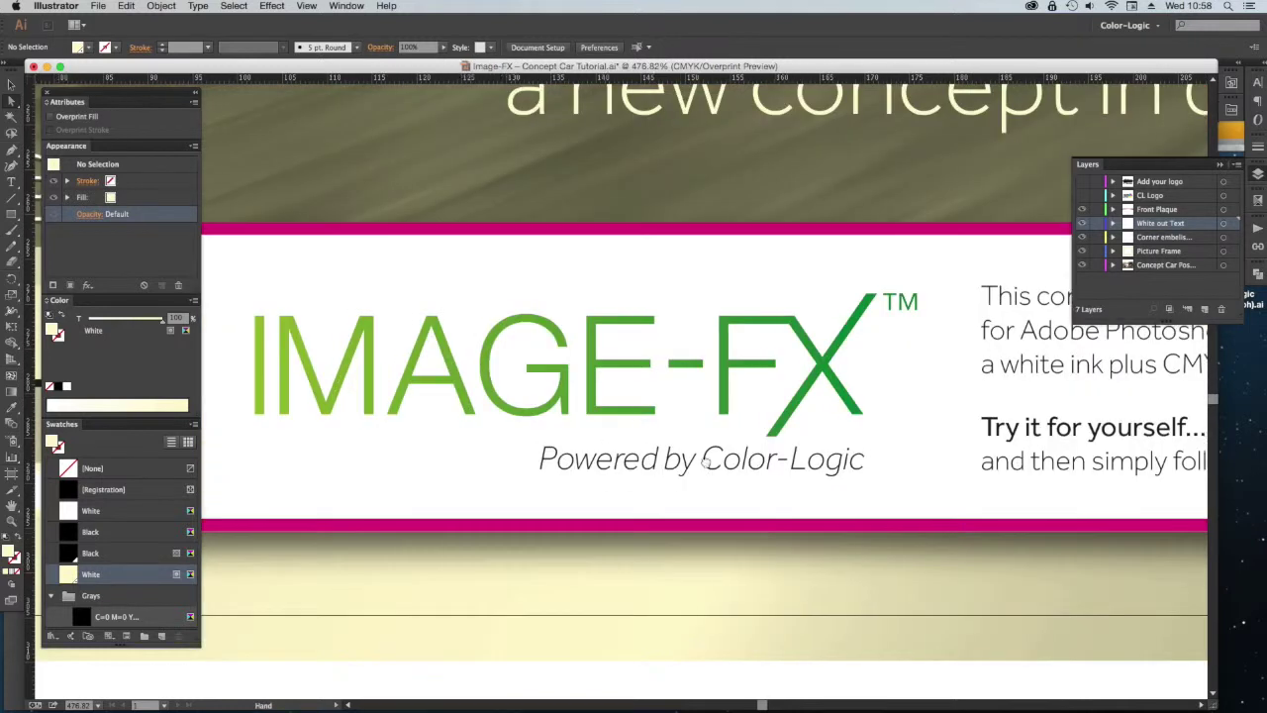
pyautogui.press('super+minus')
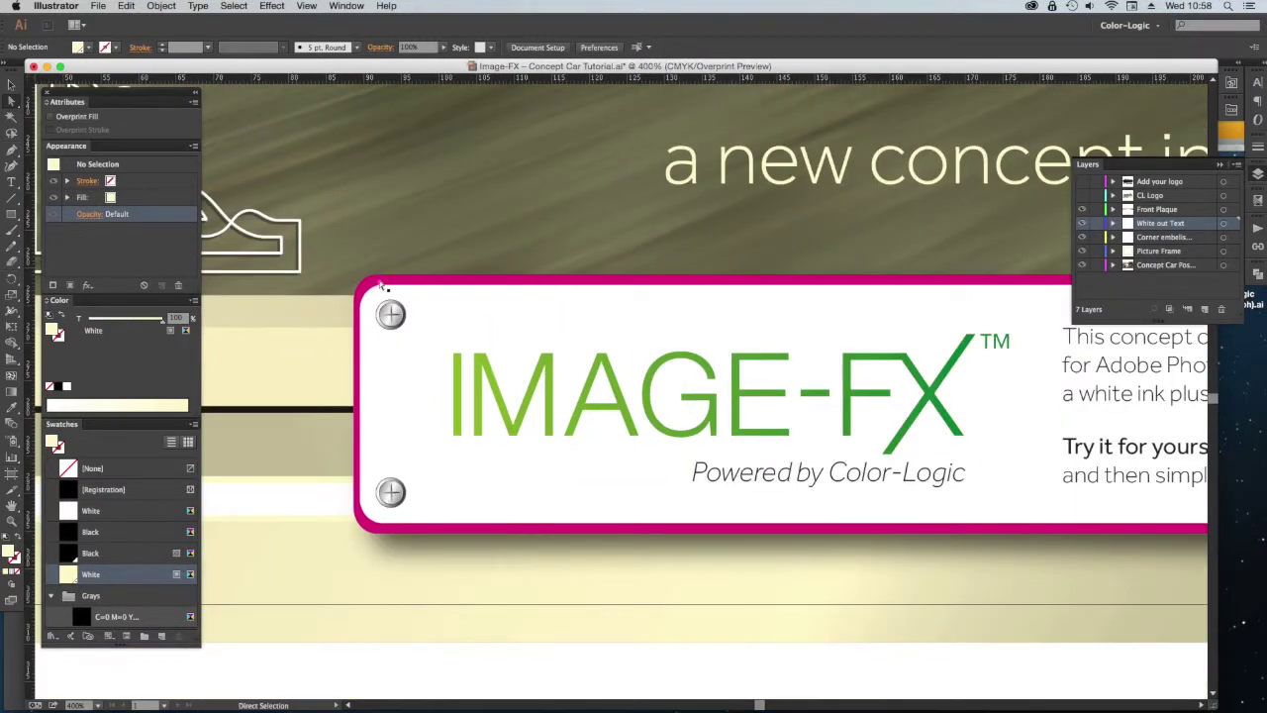
pyautogui.click(372, 285)
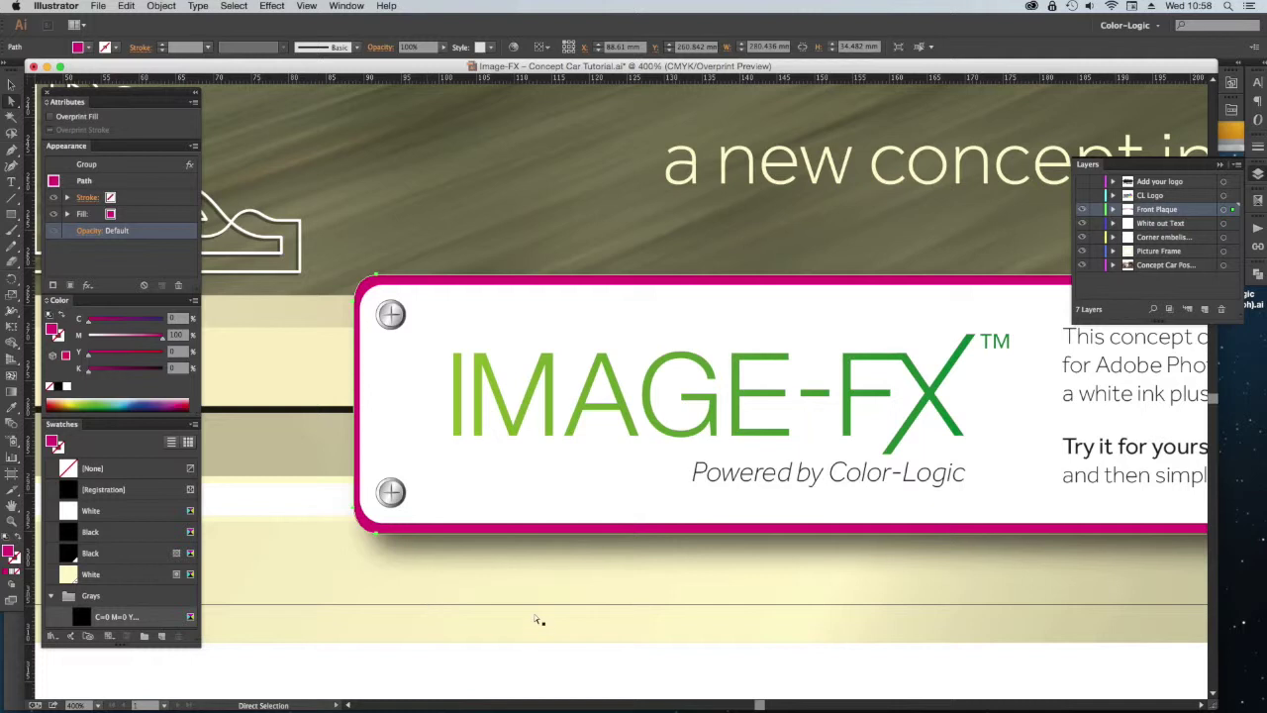
pyautogui.press('super+minus')
pyautogui.press('super+minus')
pyautogui.press('super+minus')
pyautogui.moveTo(670, 405); pyautogui.dragTo(497, 533)
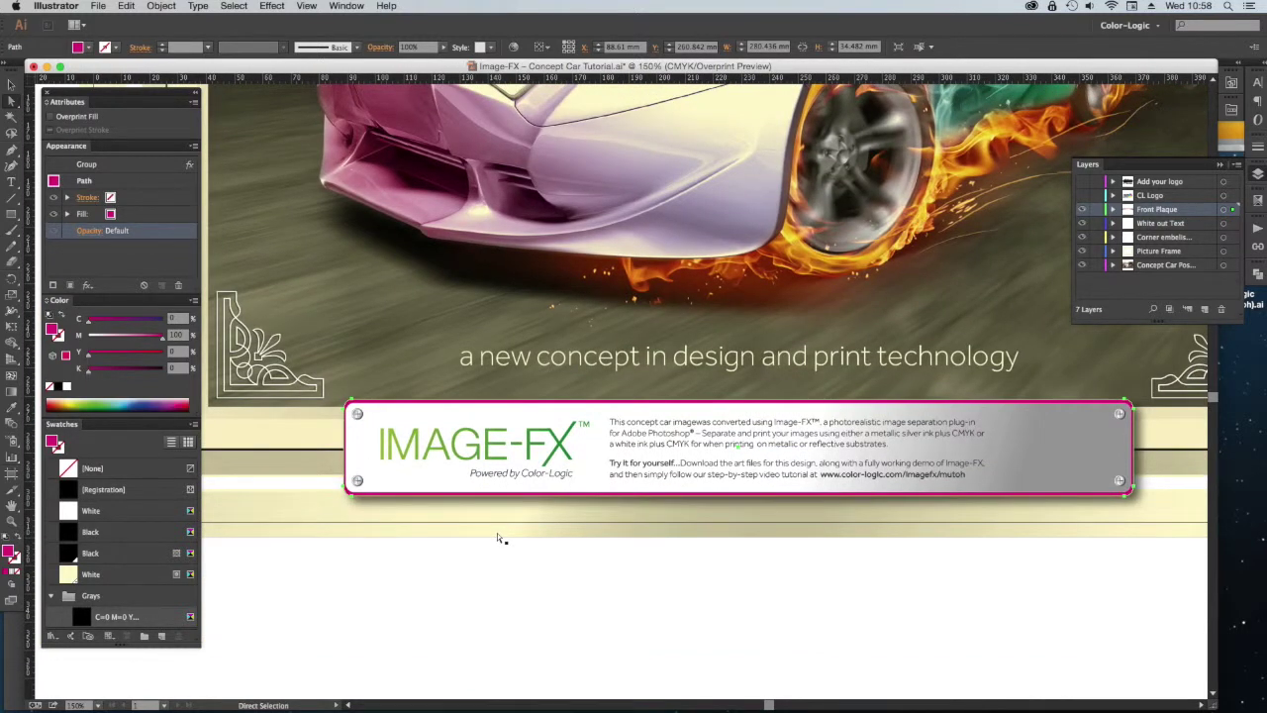
pyautogui.press('super+v')
pyautogui.moveTo(325, 397); pyautogui.dragTo(467, 600)
pyautogui.click(89, 574)
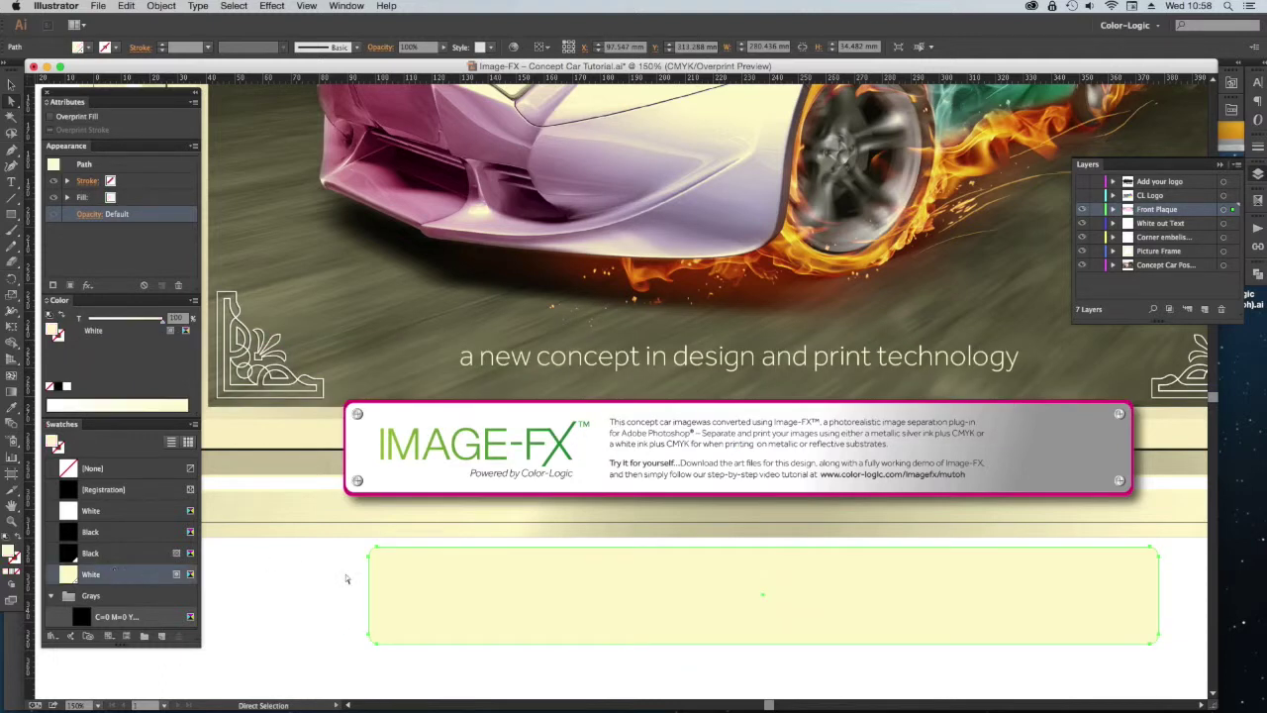
# - Align the White spot copy exactly over the plaque, set its fill to overprint and deselect it
pyautogui.moveTo(378, 551); pyautogui.dragTo(354, 404)
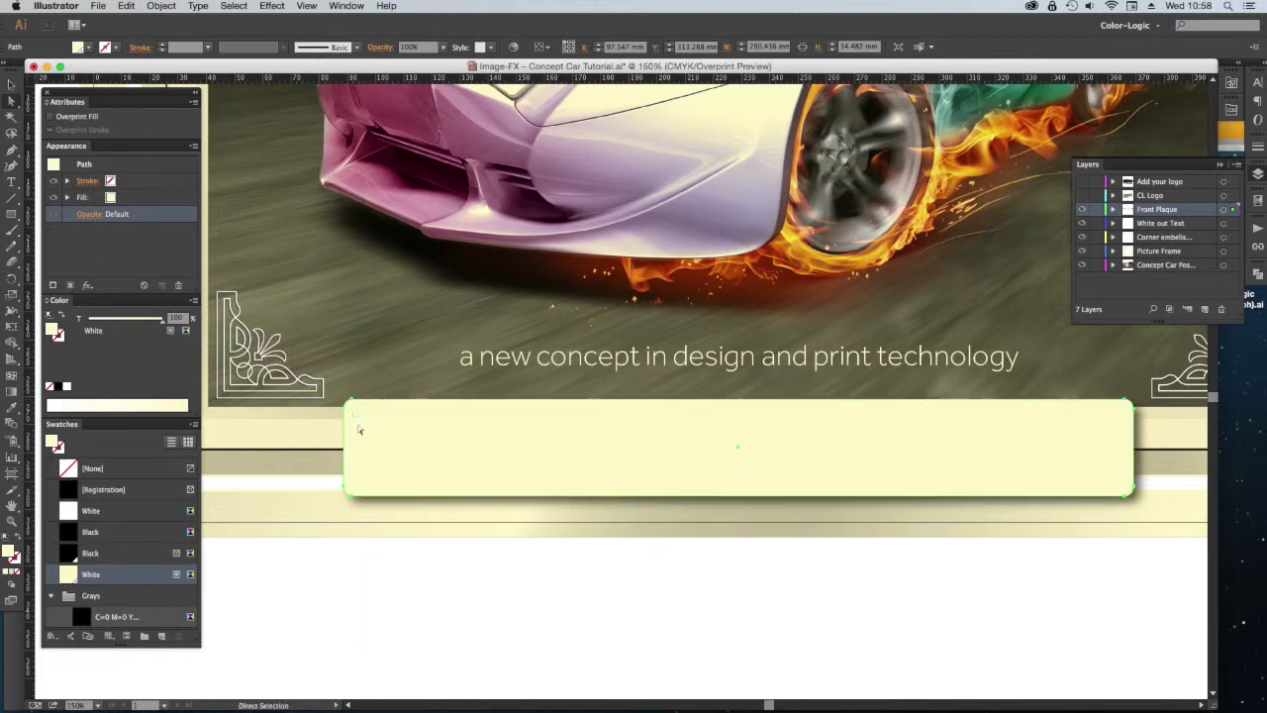
pyautogui.click(70, 116)
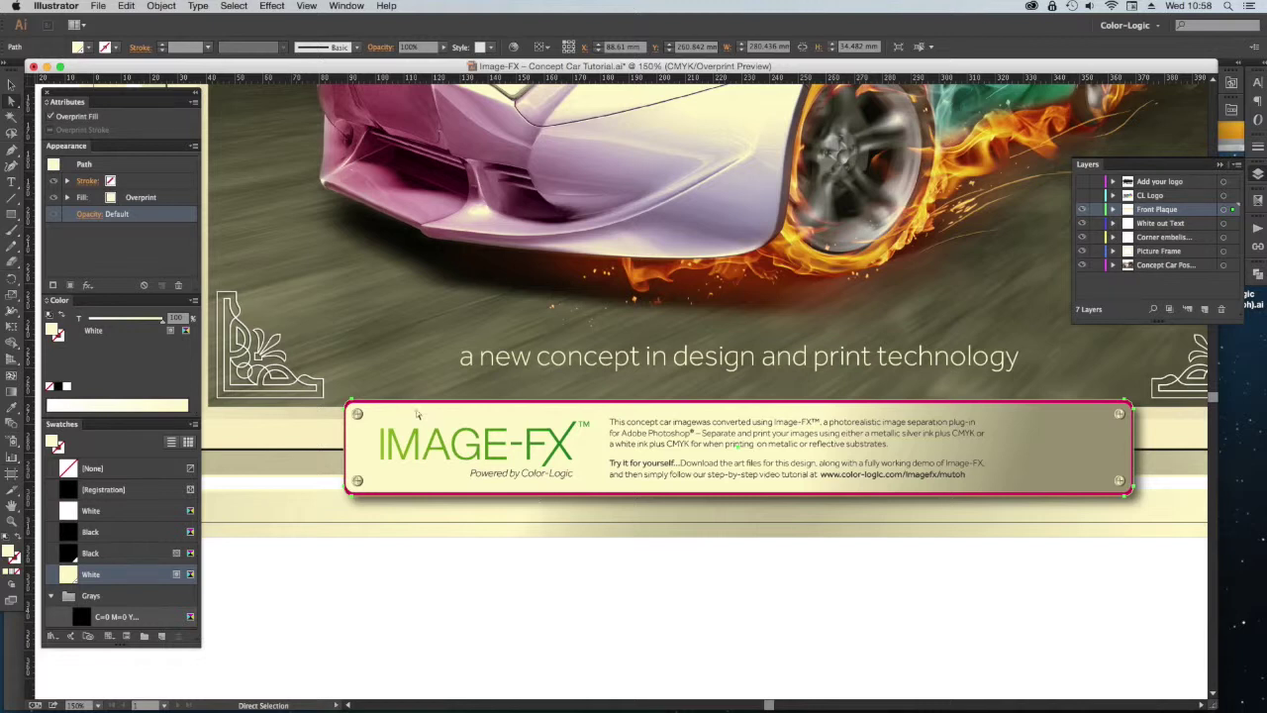
pyautogui.click(829, 629)
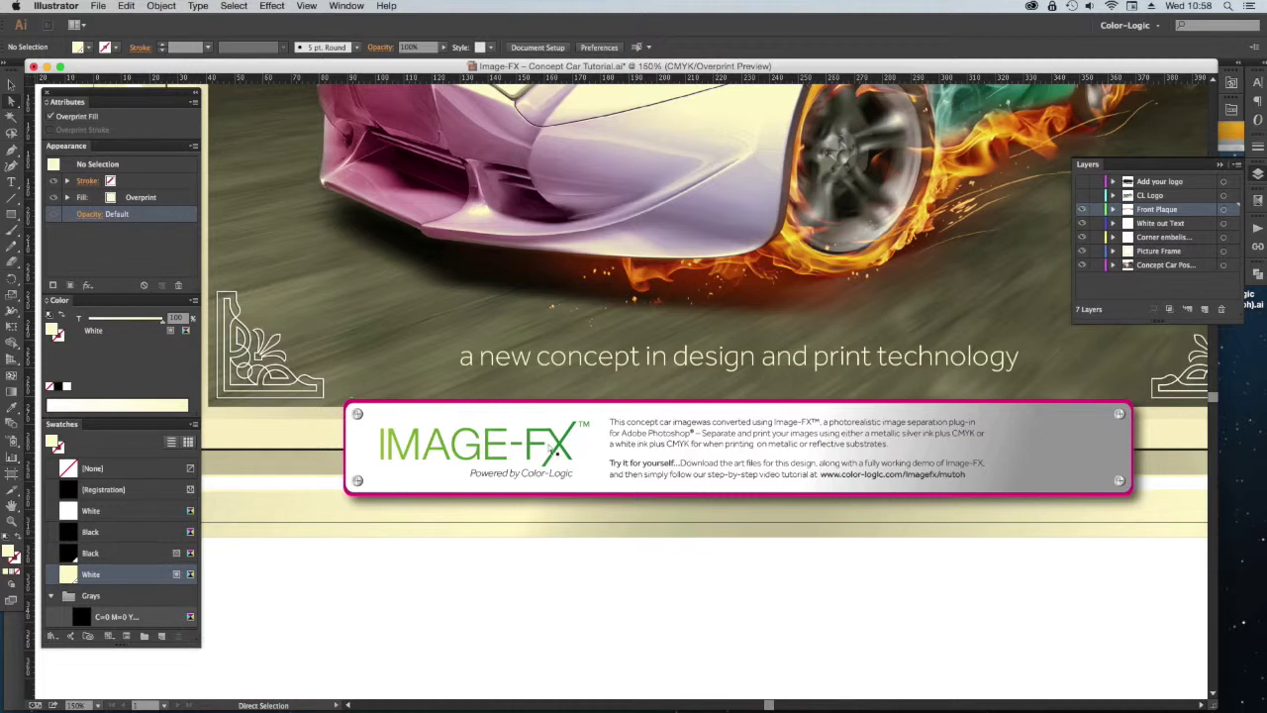
# - Copy the plaque's inner gradient panel exactly over the original and give the copy an overprinting White spot fill
pyautogui.press('z')
pyautogui.moveTo(302, 354); pyautogui.dragTo(569, 554)
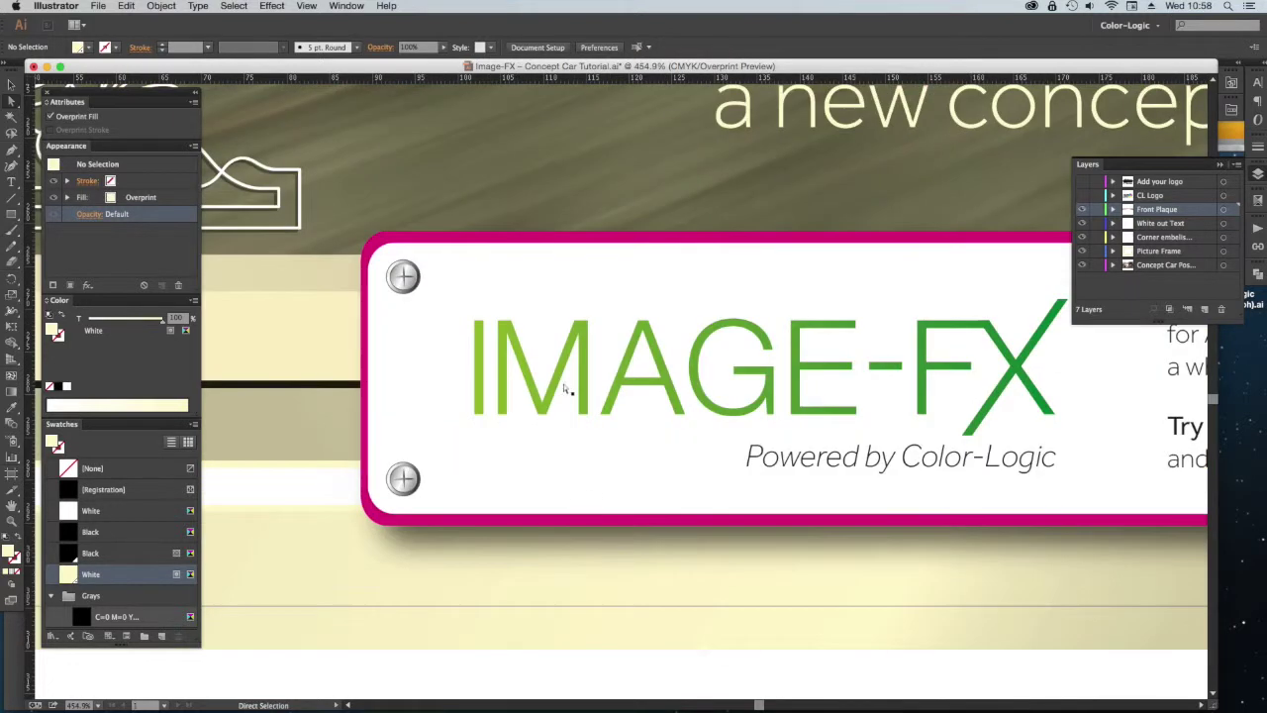
pyautogui.click(480, 303)
pyautogui.keyDown('alt'); pyautogui.keyDown('super'); pyautogui.click(791, 434); pyautogui.keyUp('super'); pyautogui.keyUp('alt')
pyautogui.moveTo(808, 496); pyautogui.dragTo(490, 545)
pyautogui.keyDown('alt'); pyautogui.keyDown('super'); pyautogui.click(824, 539); pyautogui.keyUp('super'); pyautogui.keyUp('alt')
pyautogui.moveTo(769, 461); pyautogui.dragTo(1060, 640)
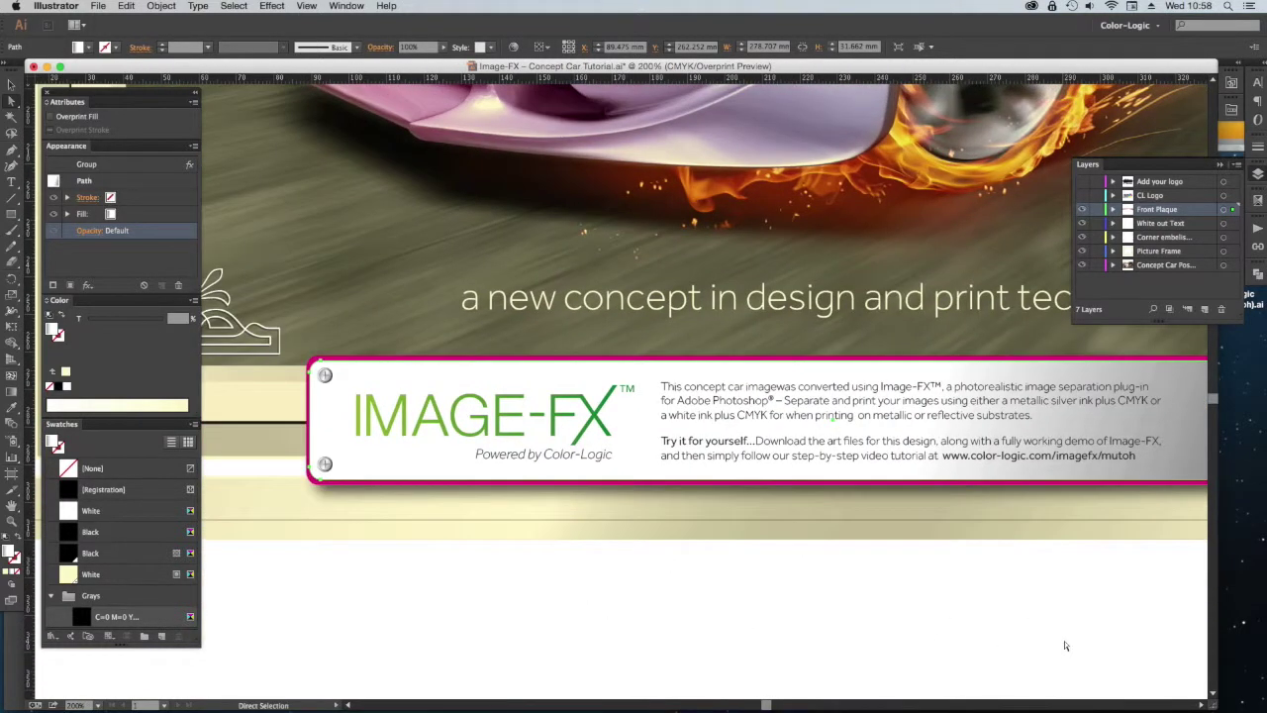
pyautogui.moveTo(230, 335); pyautogui.dragTo(485, 567)
pyautogui.press('super+z')
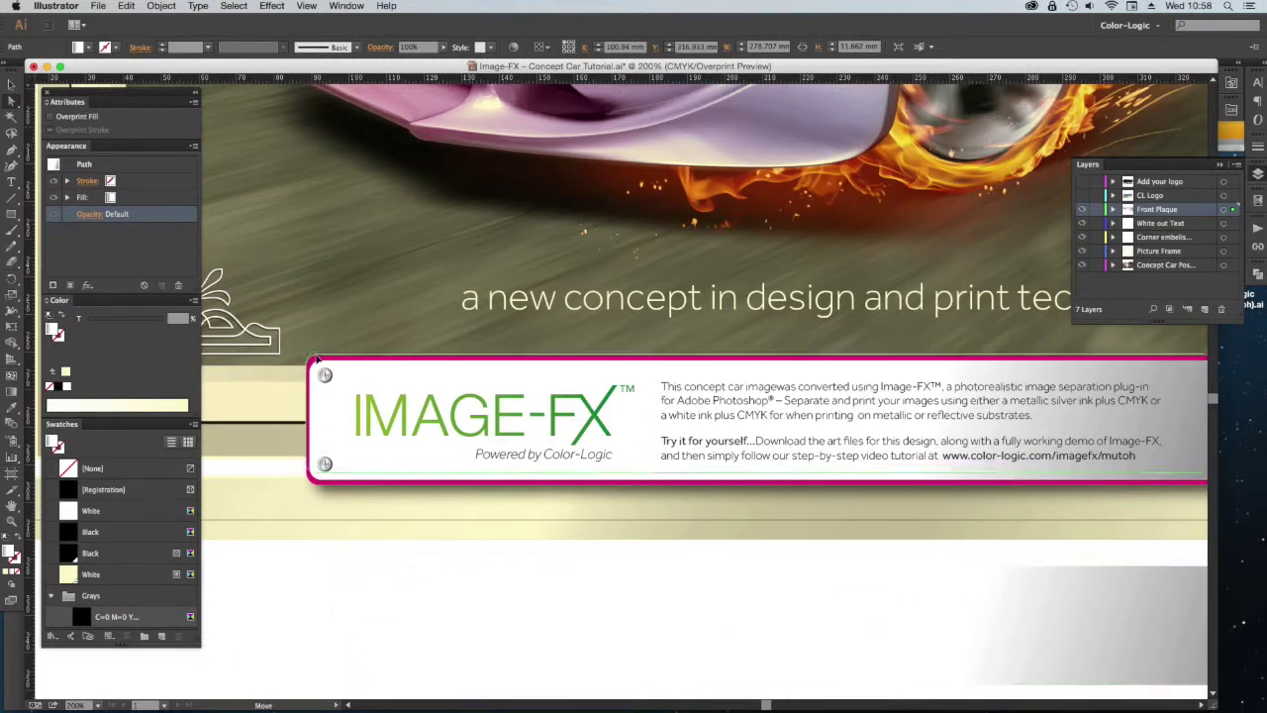
pyautogui.click(110, 573)
pyautogui.click(75, 118)
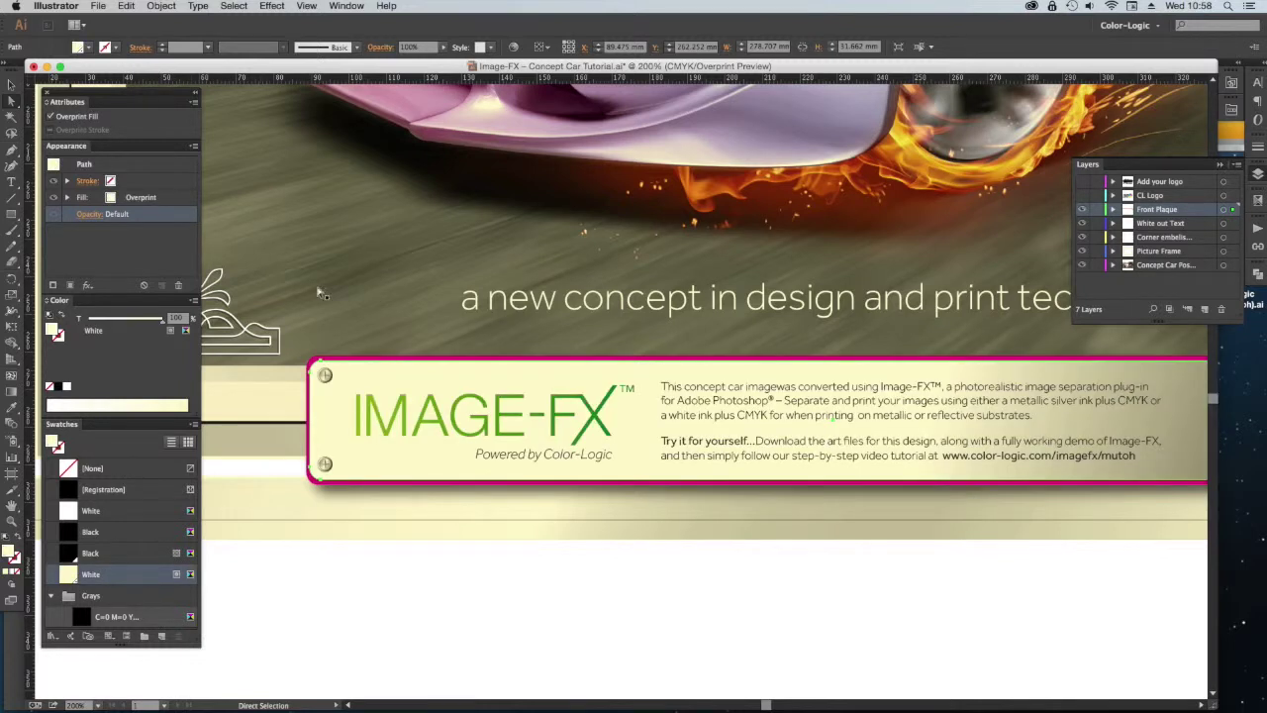
# - Fill the plaque's original magenta backing shape with process White and deselect it
pyautogui.click(386, 361)
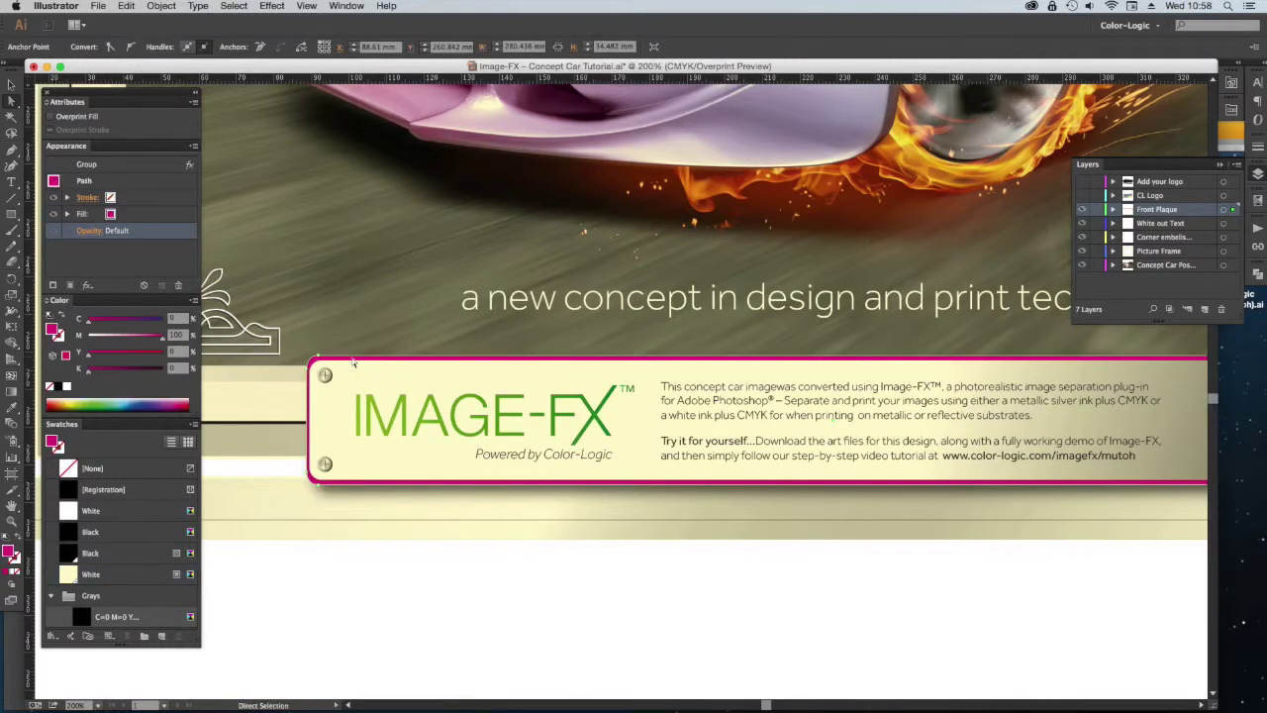
pyautogui.click(368, 364)
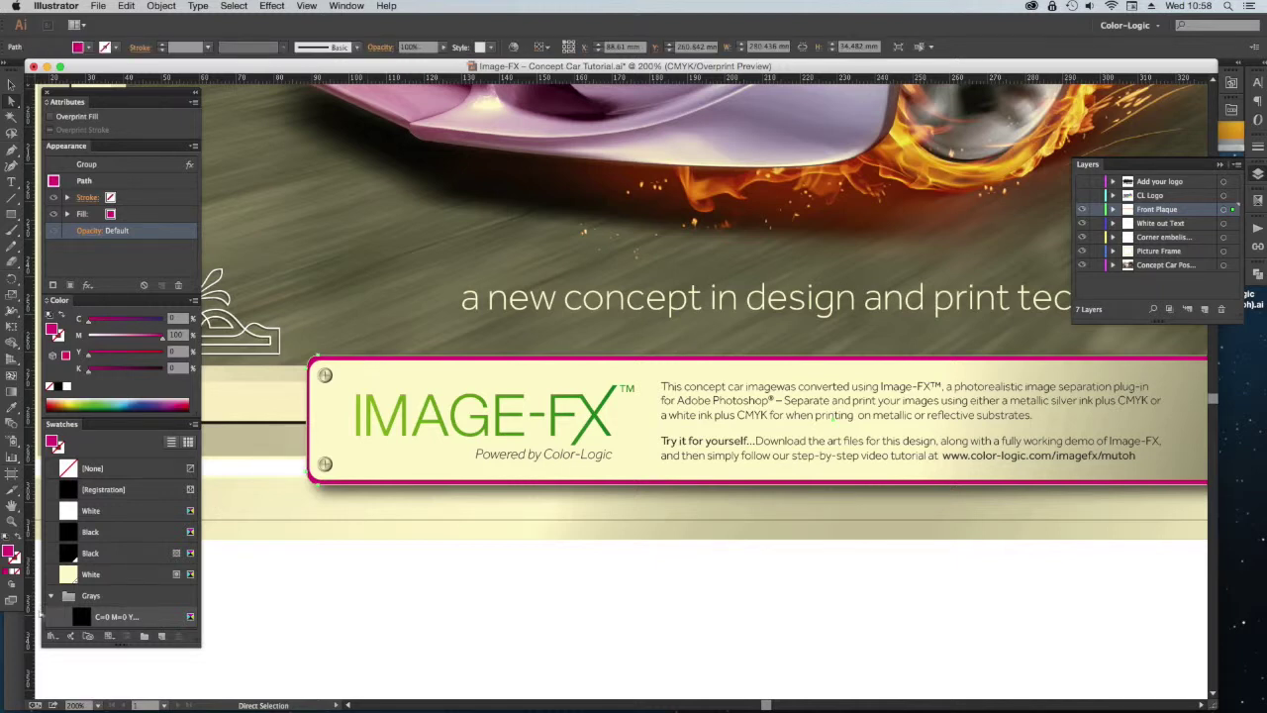
pyautogui.click(116, 512)
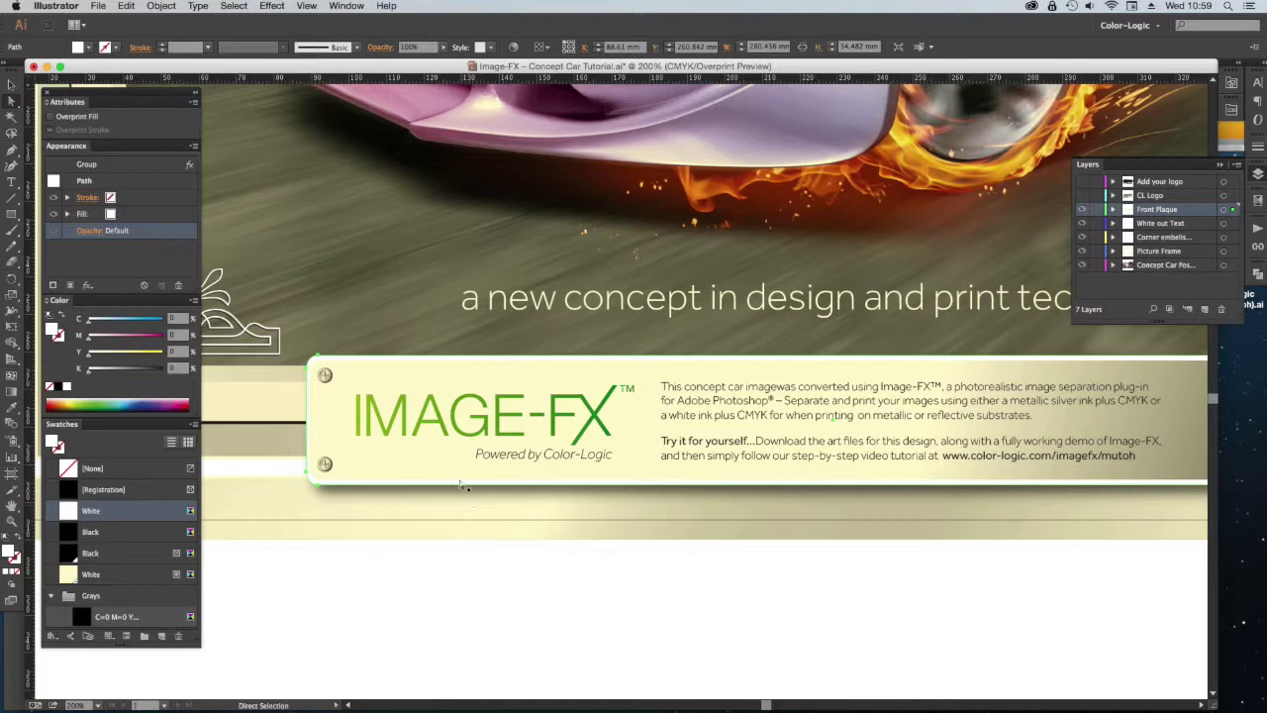
pyautogui.keyDown('alt'); pyautogui.click(692, 376); pyautogui.keyUp('alt')
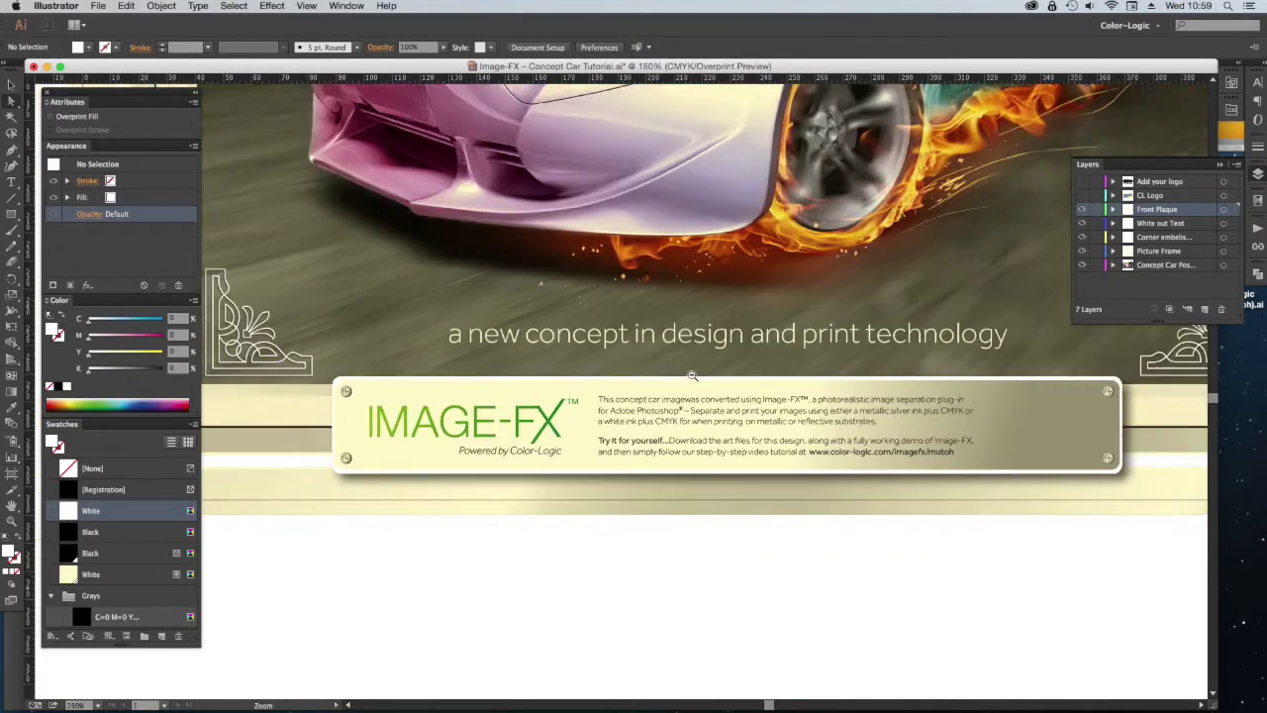
pyautogui.keyDown('alt'); pyautogui.click(691, 379); pyautogui.keyUp('alt')
pyautogui.keyDown('alt'); pyautogui.click(690, 383); pyautogui.keyUp('alt')
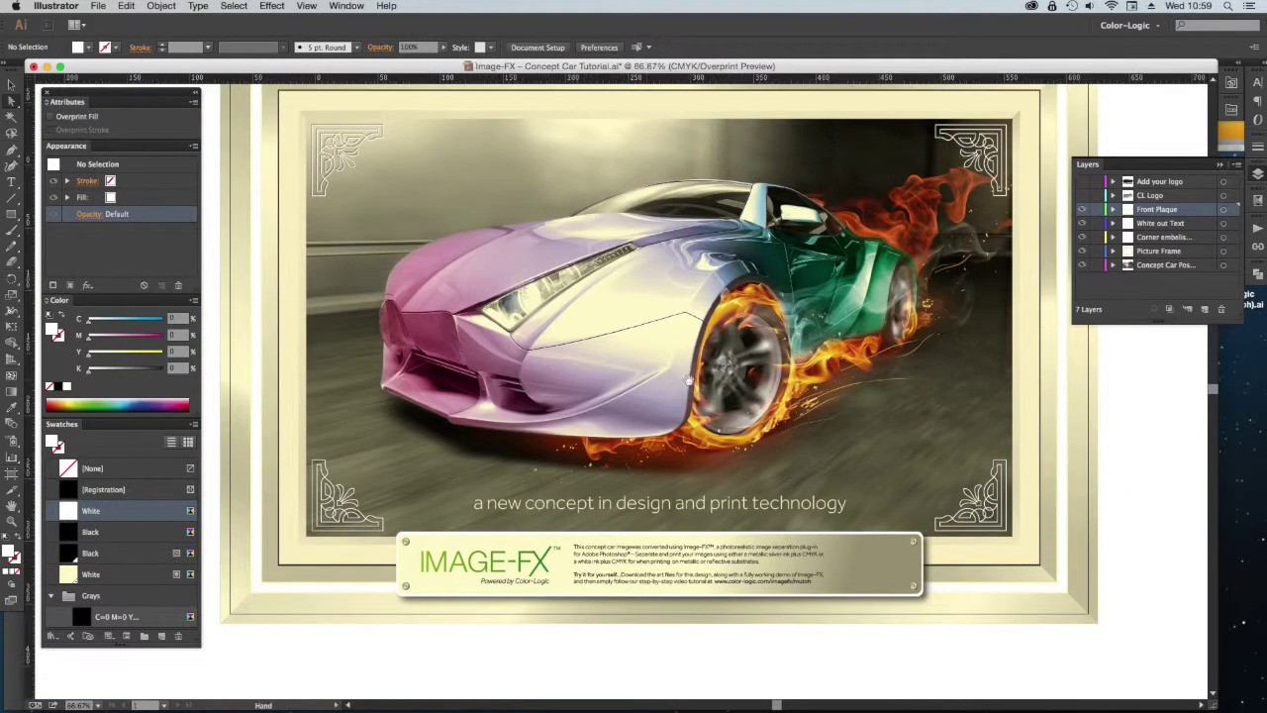
# - Show the Add your logo layer and check that the black business logo's fill is set to overprint
pyautogui.click(1083, 182)
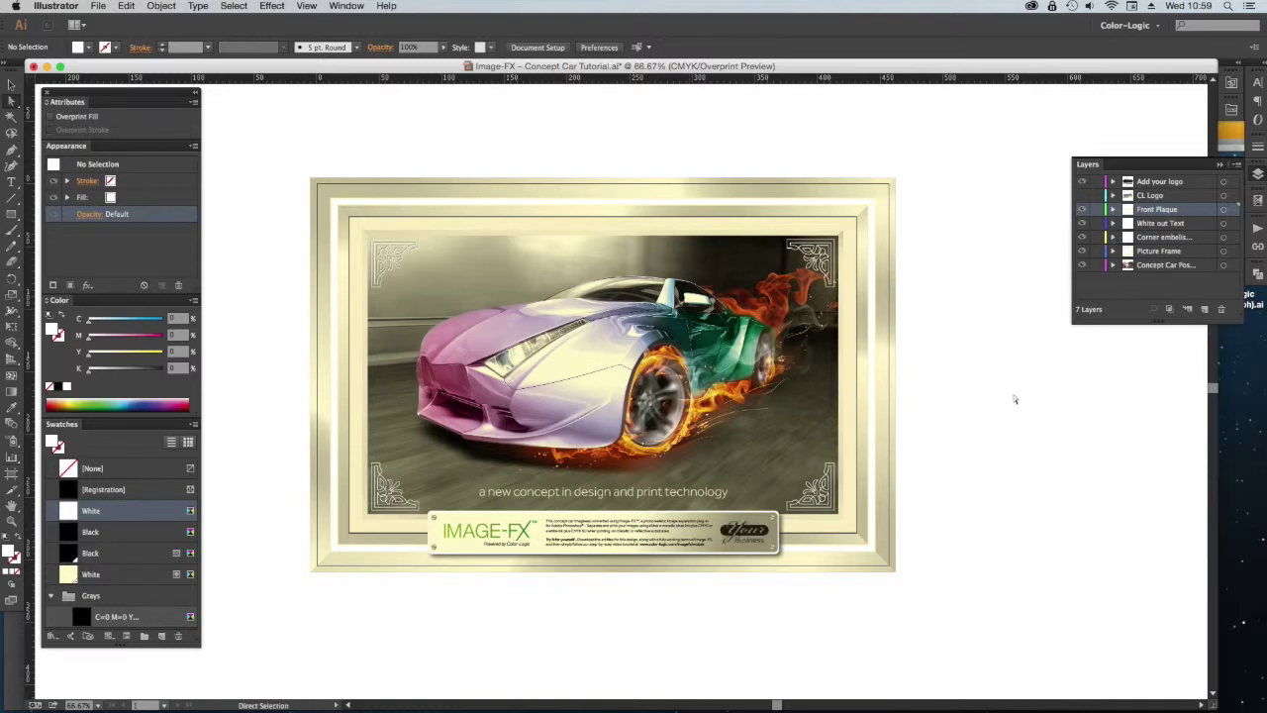
pyautogui.moveTo(639, 452); pyautogui.dragTo(865, 620)
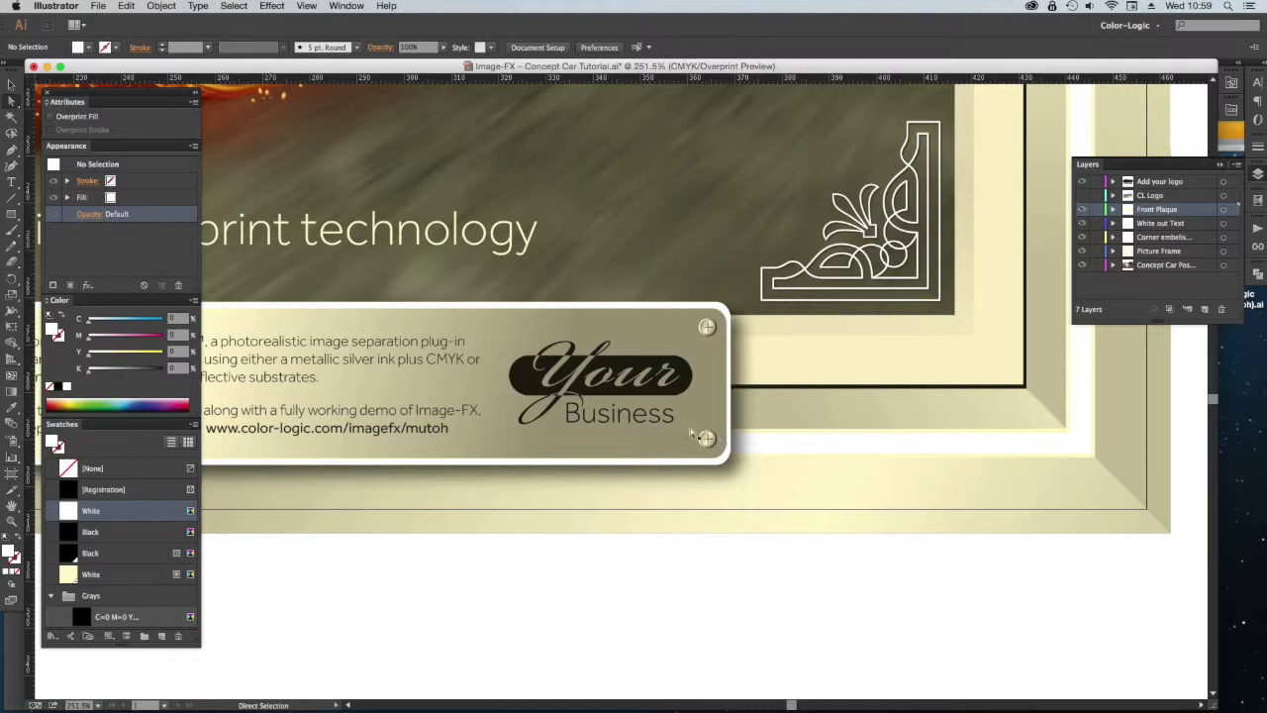
pyautogui.click(627, 372)
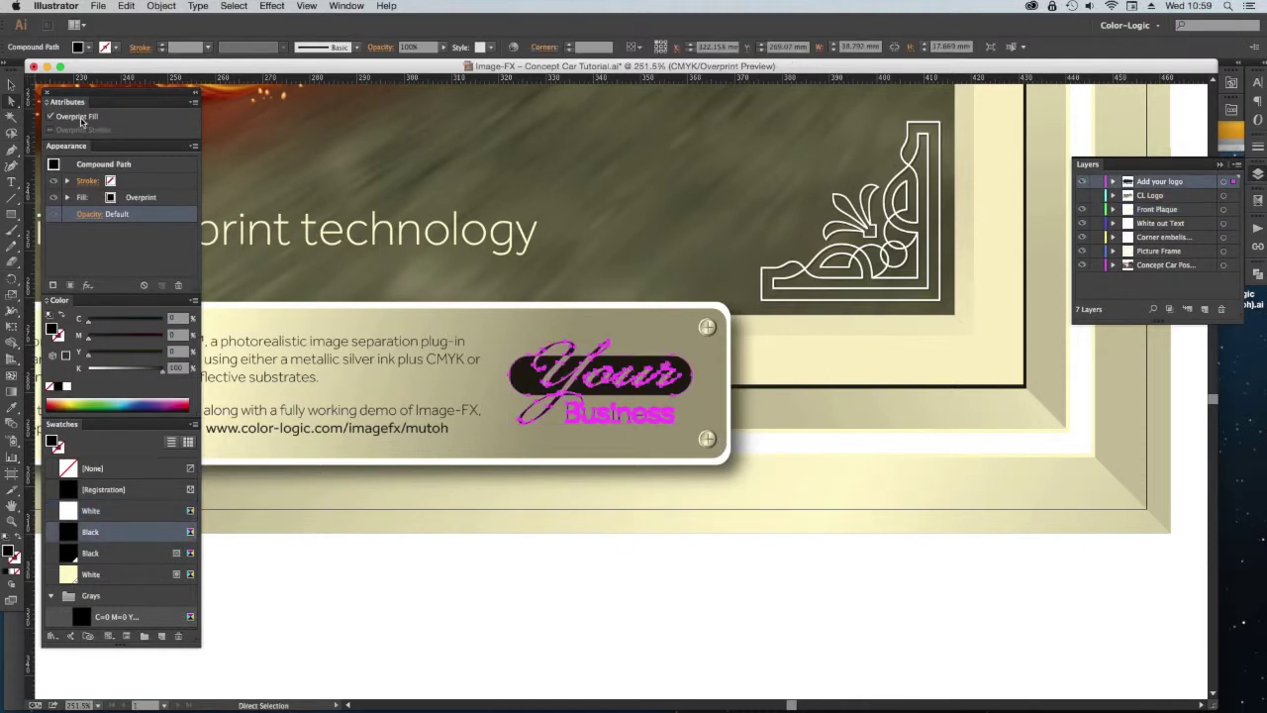
pyautogui.press('super+shift+a')
pyautogui.press('z')
pyautogui.press('super+1')
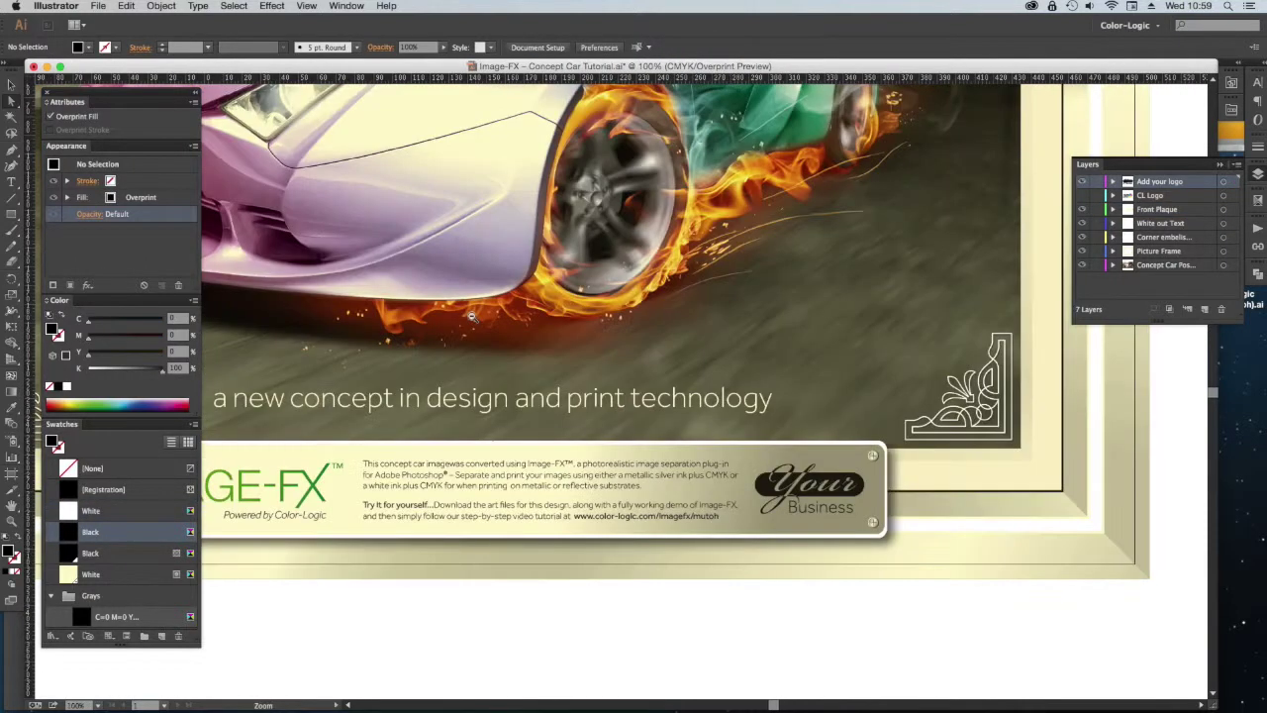
pyautogui.press('super+minus')
pyautogui.press('a')
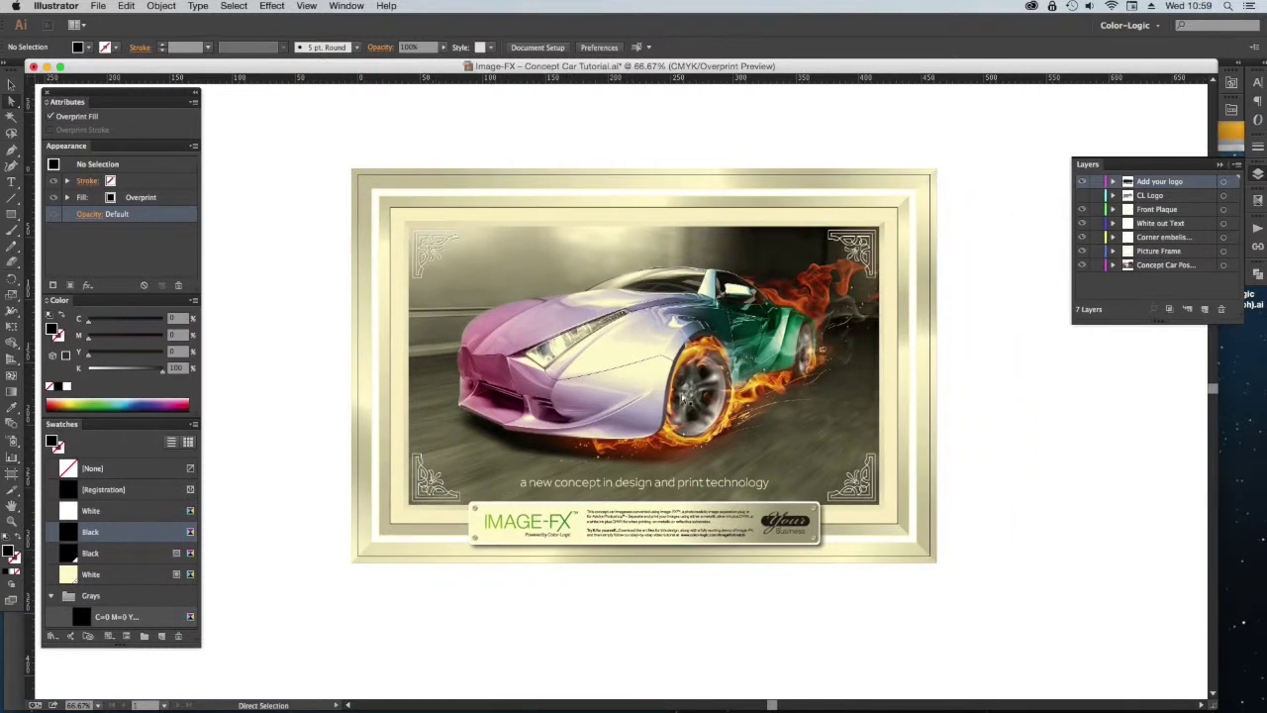
# - Check the White plate on its own in the separations preview by hiding the CMYK plates, and restore them
pyautogui.click(1257, 199)
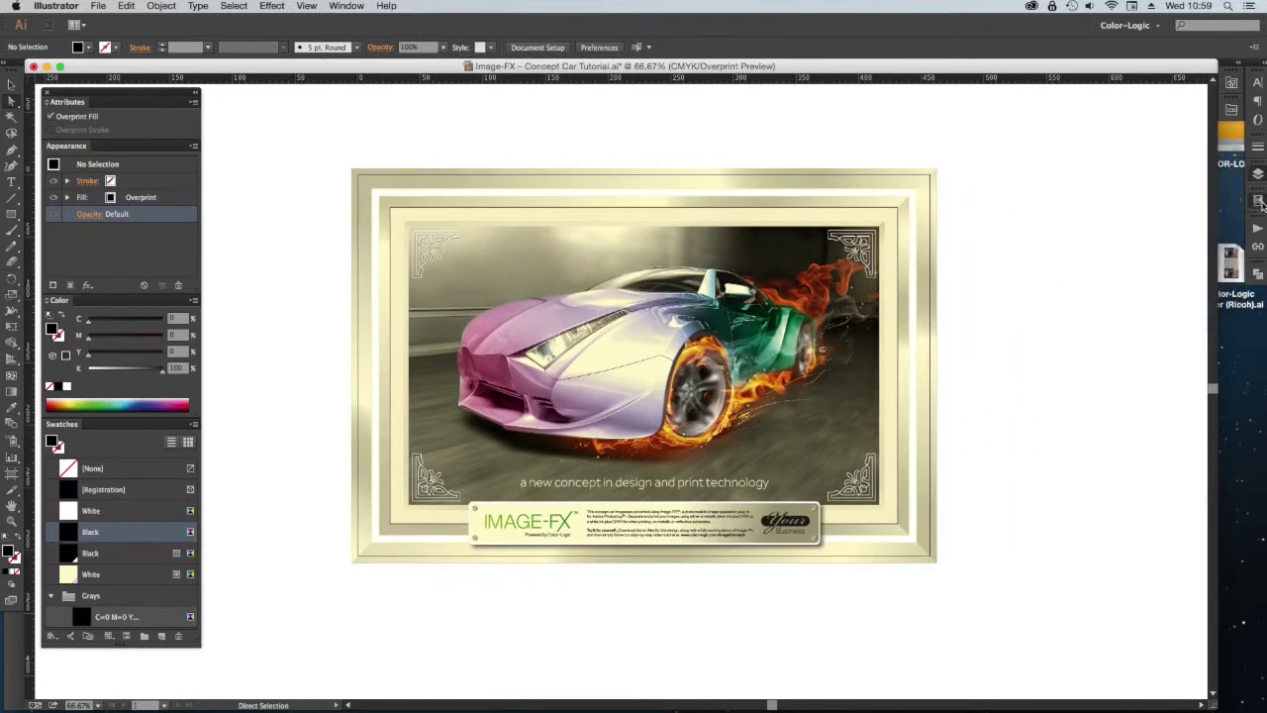
pyautogui.click(1096, 223)
pyautogui.click(1096, 223)
pyautogui.click(1096, 222)
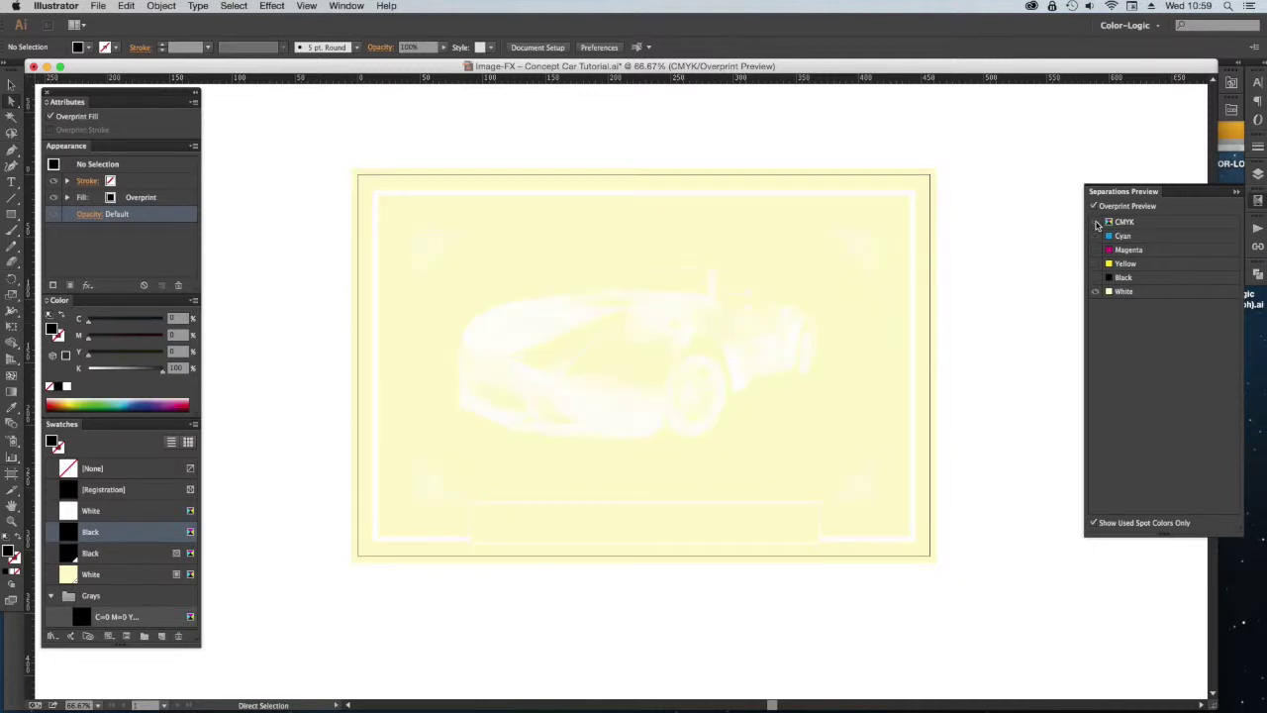
pyautogui.click(1095, 222)
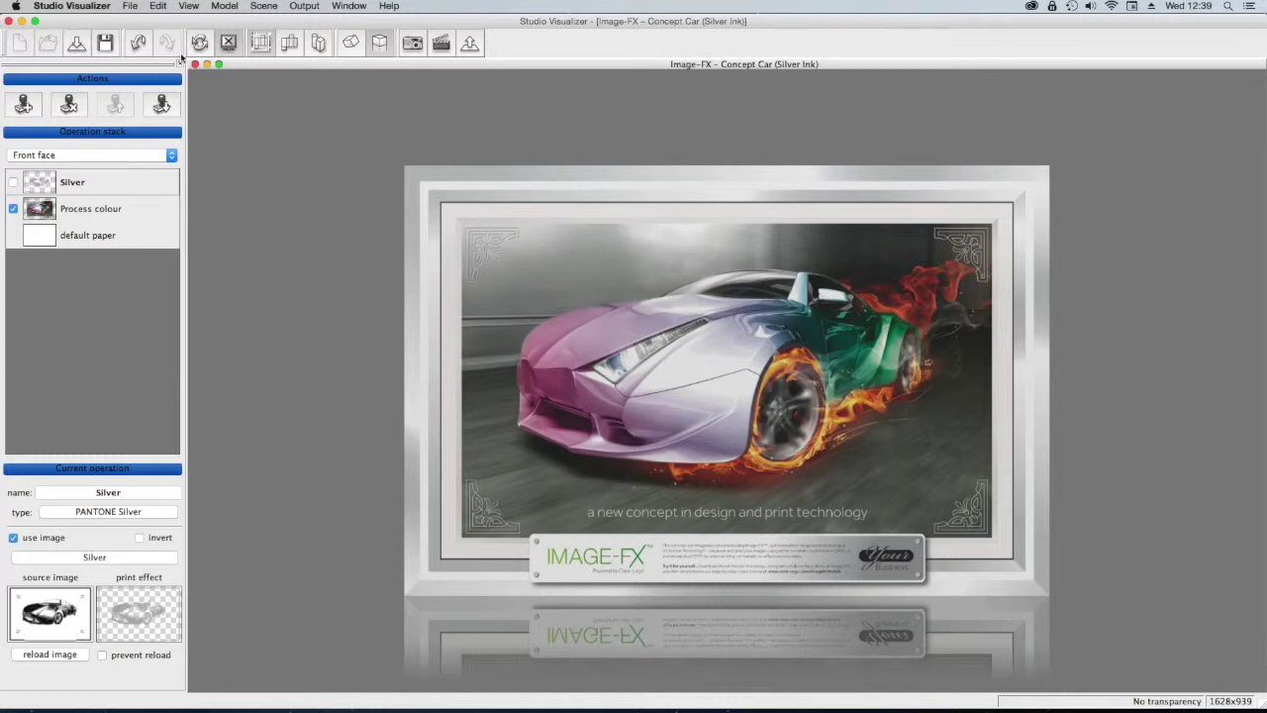
# - In Studio Visualizer, view the program's version information and close it
pyautogui.click(85, 5)
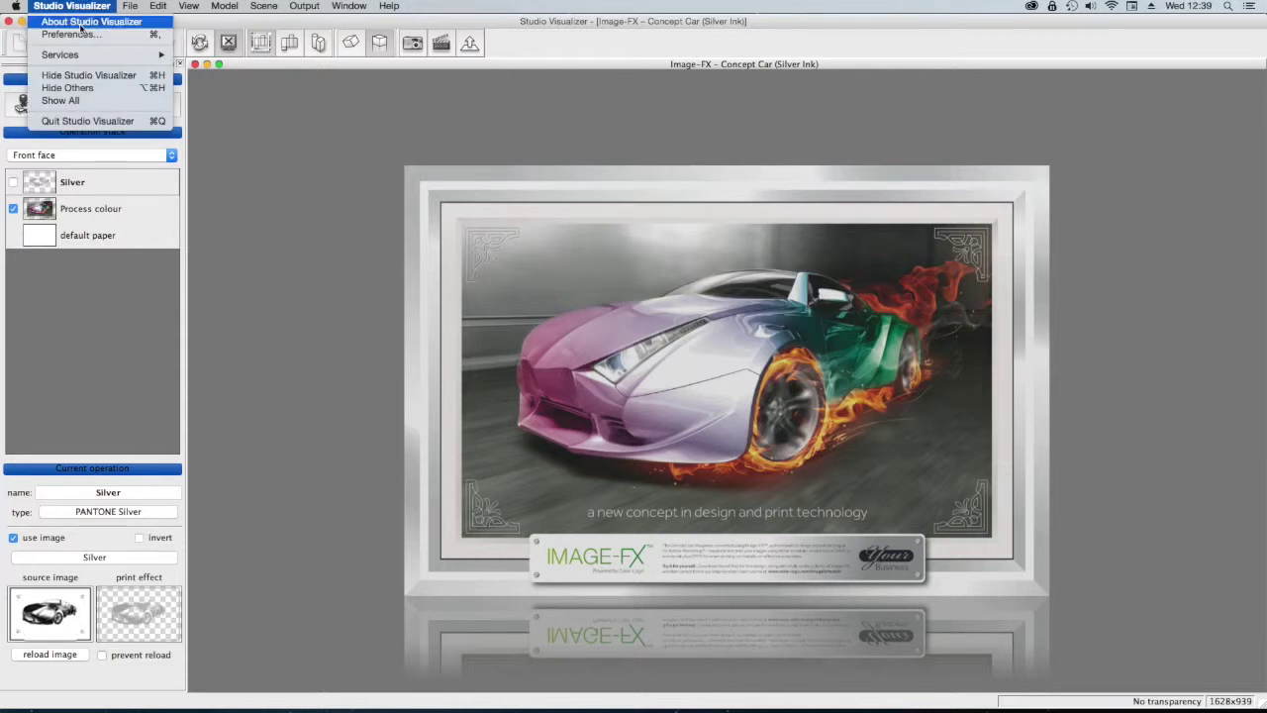
pyautogui.click(81, 22)
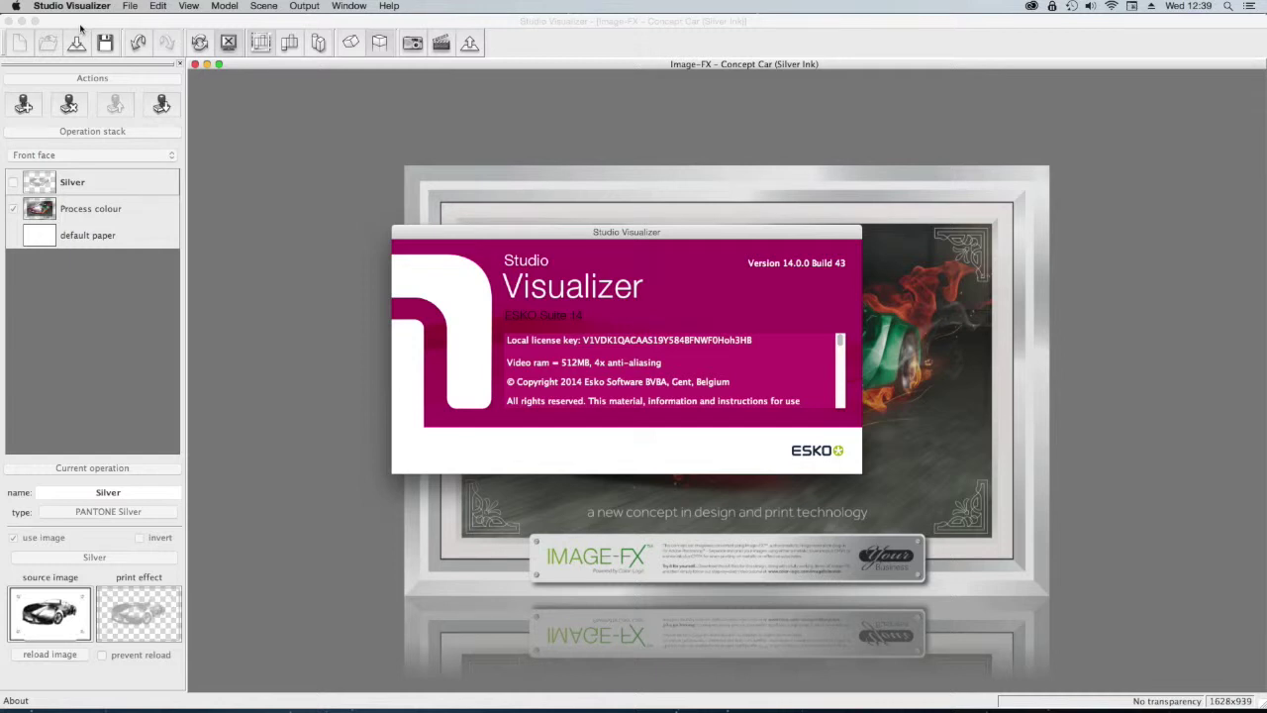
pyautogui.click(498, 287)
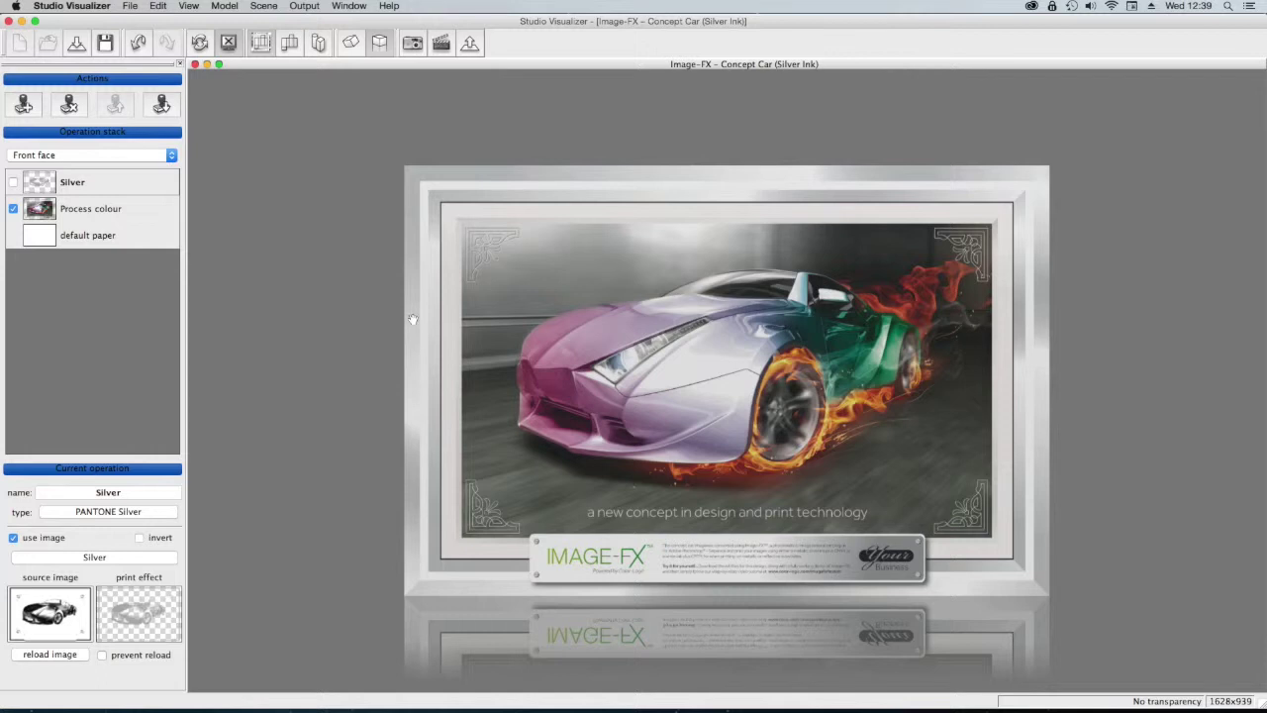
# - Replace the silver-ink poster's default paper substrate with satin coated paper from the standard materials
pyautogui.doubleClick(87, 235)
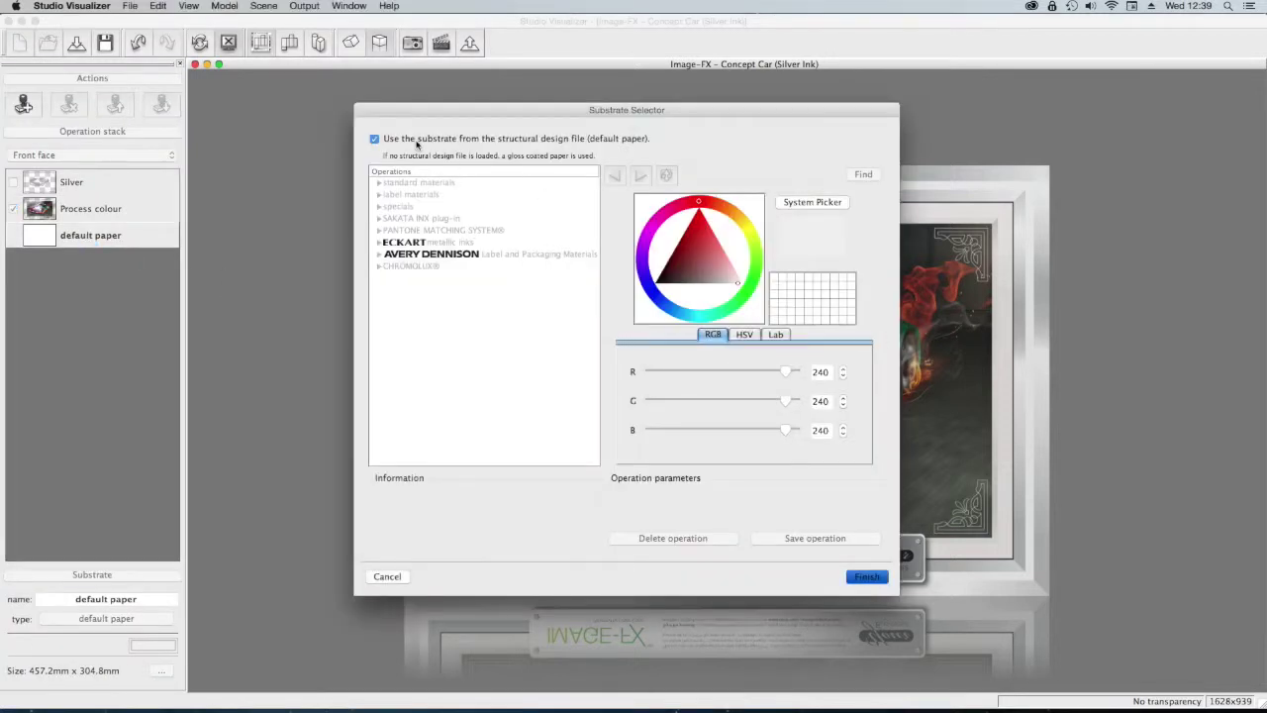
pyautogui.click(415, 140)
pyautogui.click(785, 220)
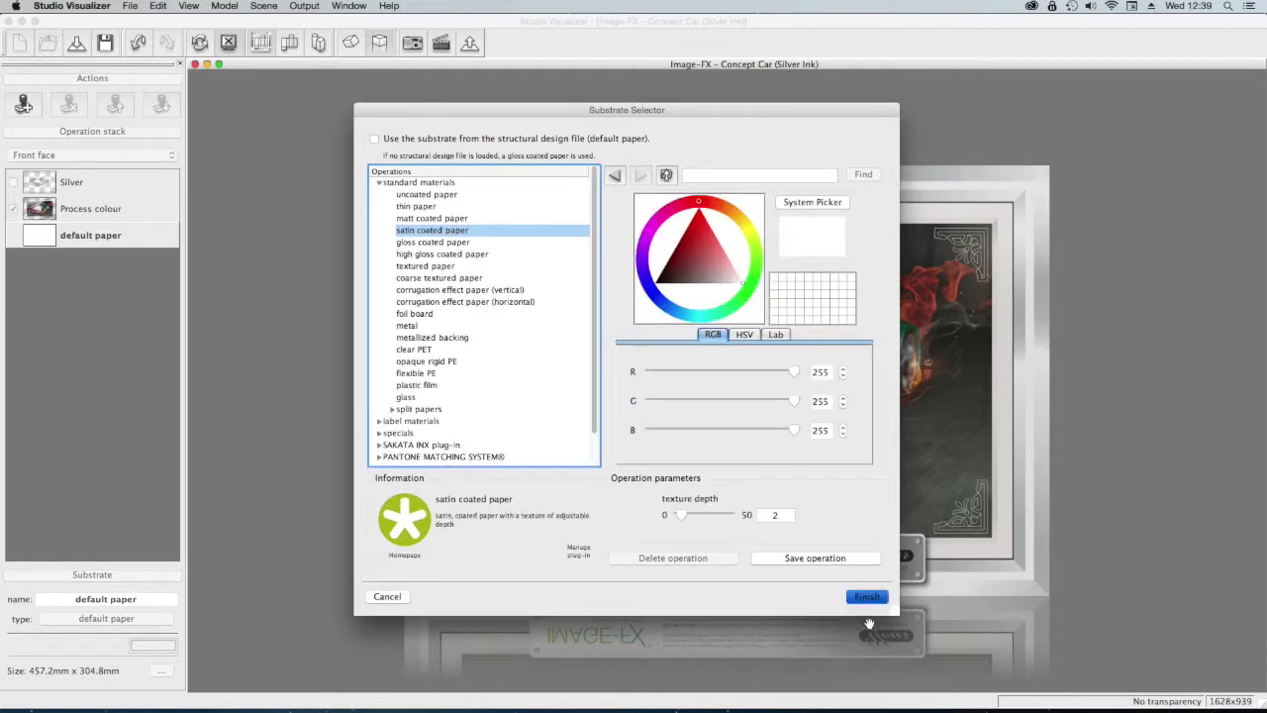
pyautogui.click(867, 597)
# - Change the silver-ink poster's Process colour operation to CMYK process color from the COLOR-LOGIC special effects
pyautogui.click(89, 210)
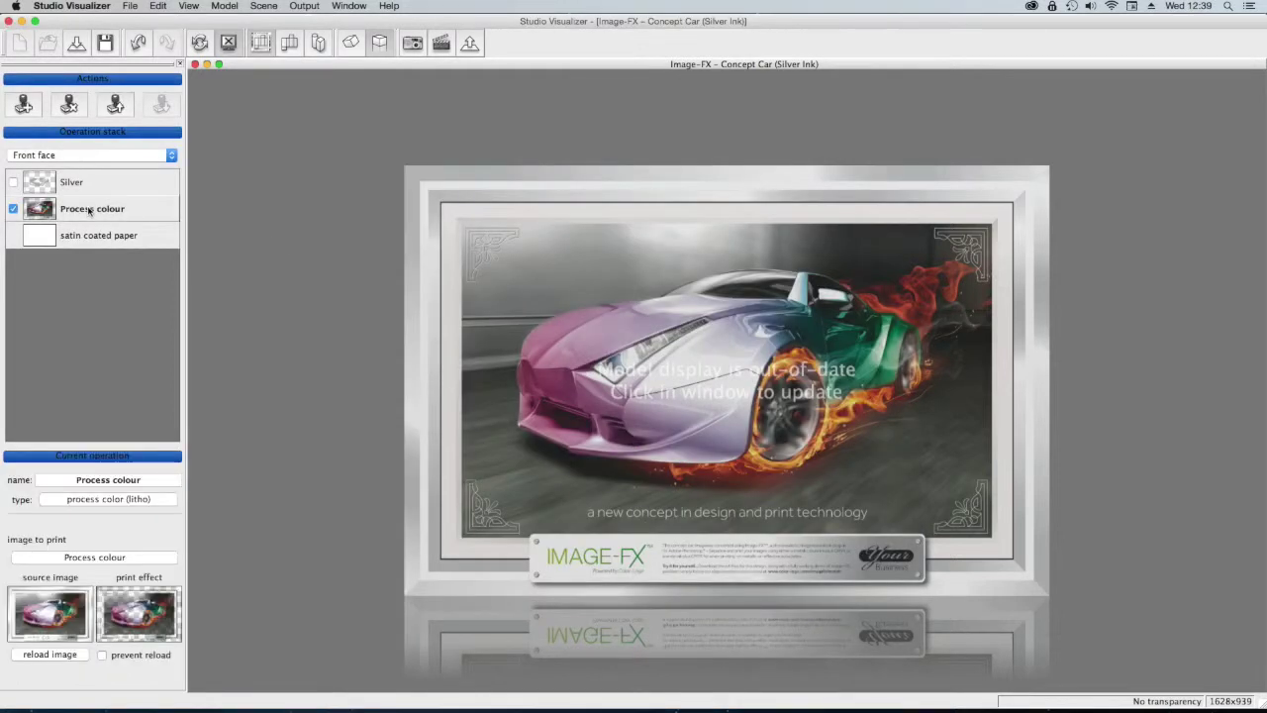
pyautogui.doubleClick(142, 211)
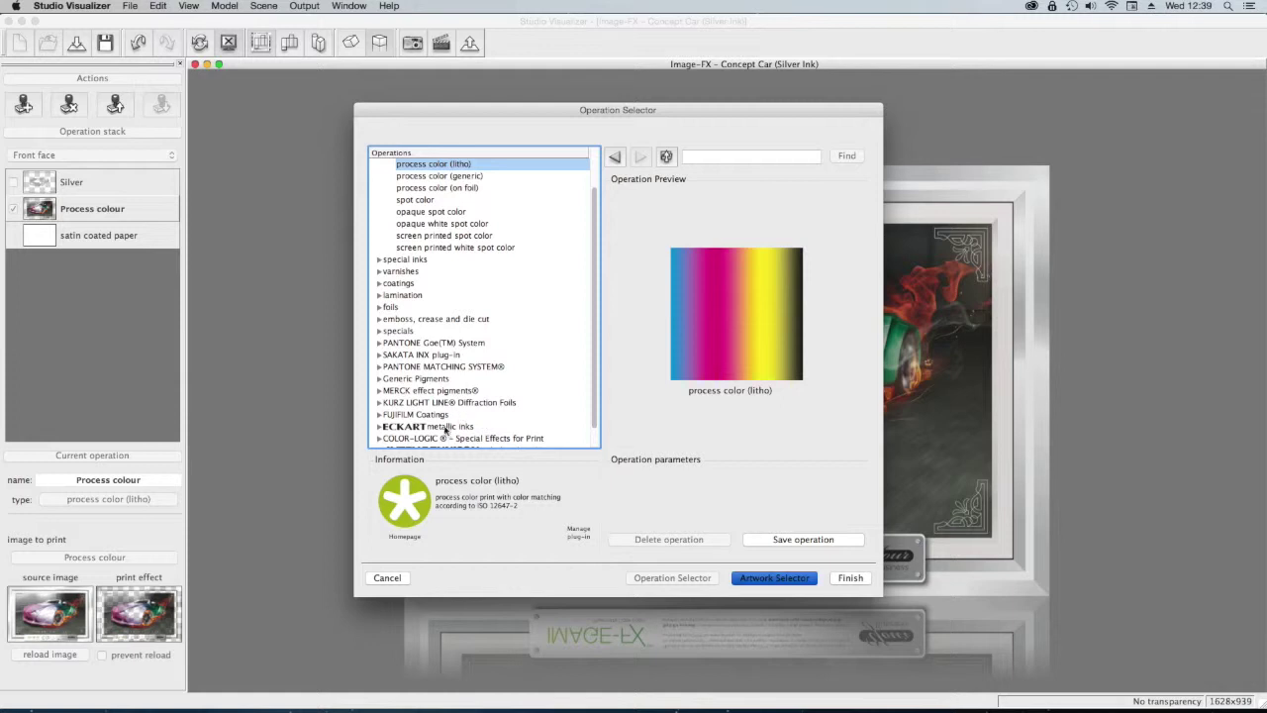
pyautogui.click(461, 442)
pyautogui.doubleClick(481, 445)
pyautogui.click(853, 578)
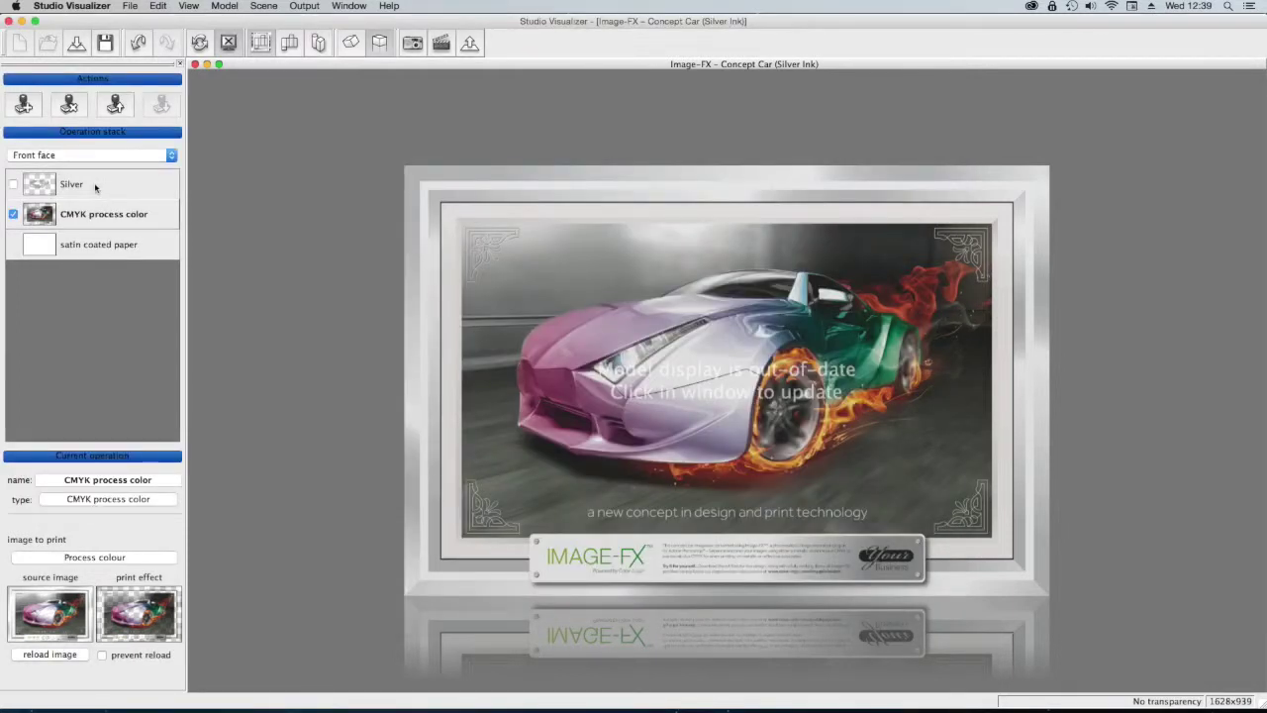
# - Change the Silver operation to COLOR-LOGIC's CL 4713 SILVER, enable it and place it beneath CMYK process color
pyautogui.doubleClick(95, 187)
pyautogui.scroll(-5, 555, 426)
pyautogui.scroll(-2, 494, 425)
pyautogui.click(432, 416)
pyautogui.click(732, 202)
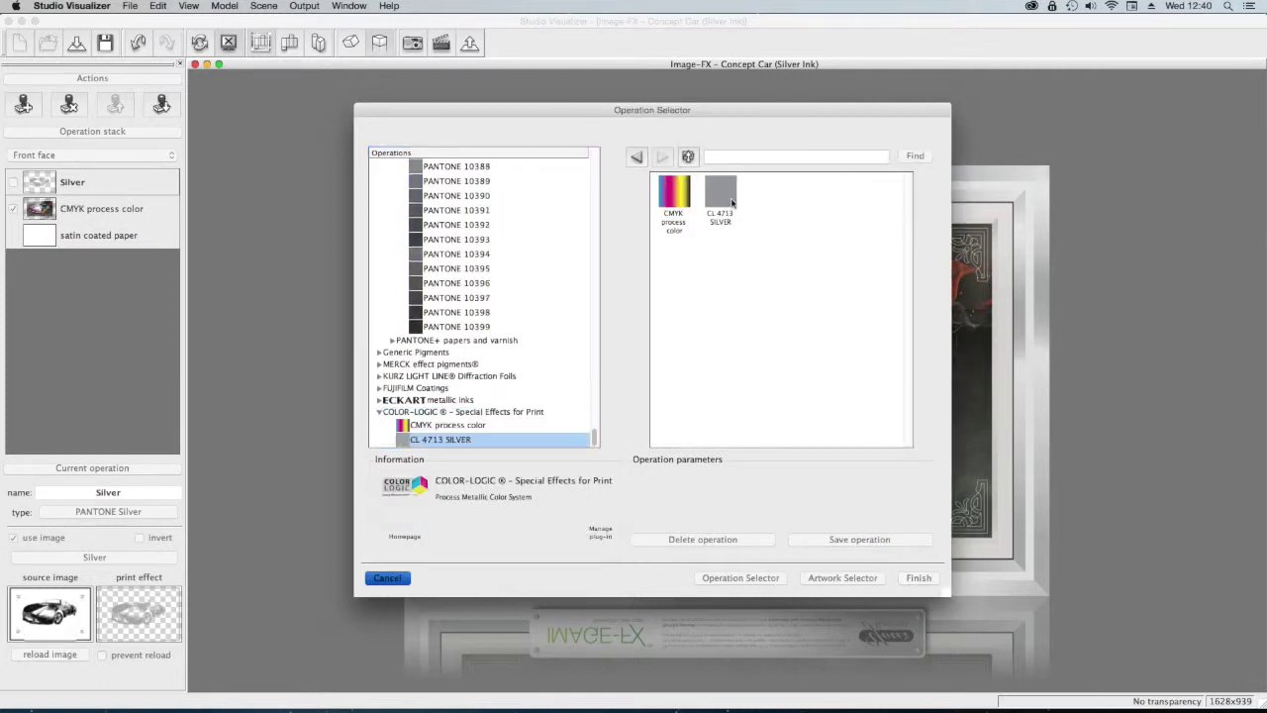
pyautogui.click(733, 202)
pyautogui.click(857, 577)
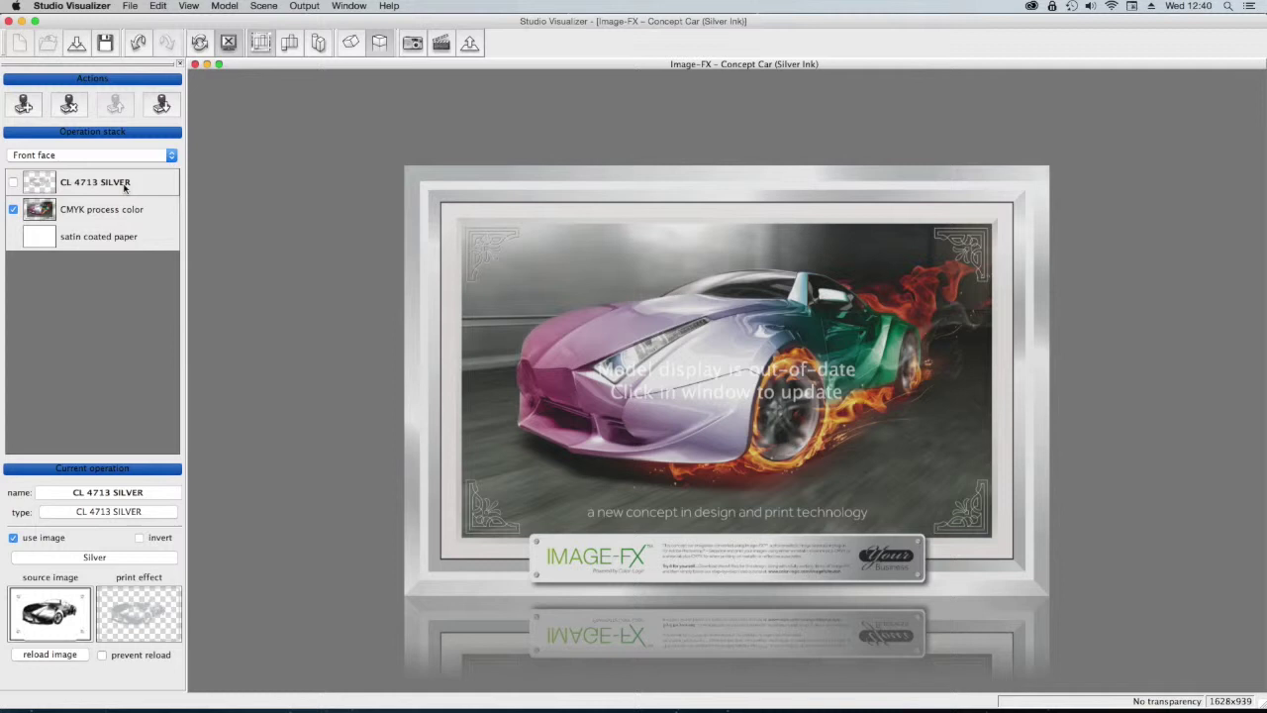
pyautogui.click(13, 183)
pyautogui.moveTo(82, 204); pyautogui.dragTo(84, 225)
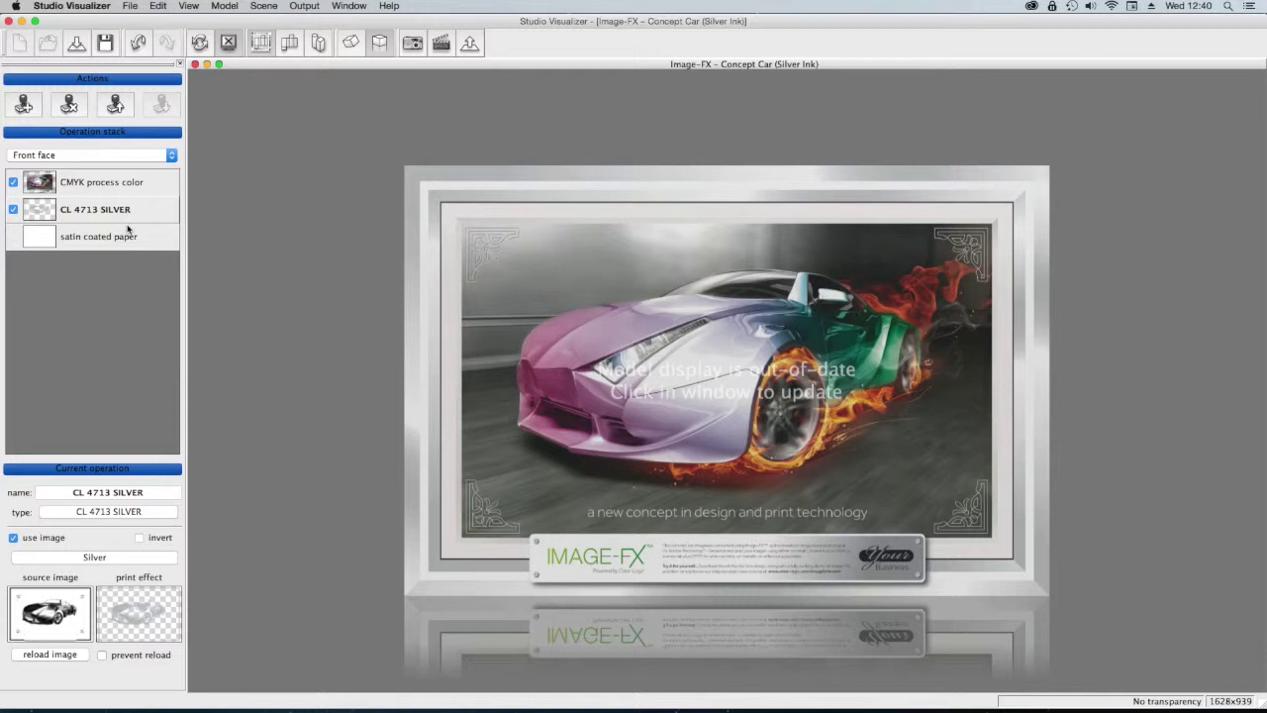
# - Set the silver-ink scene's environment to Office and update the out-of-date model display
pyautogui.click(358, 6)
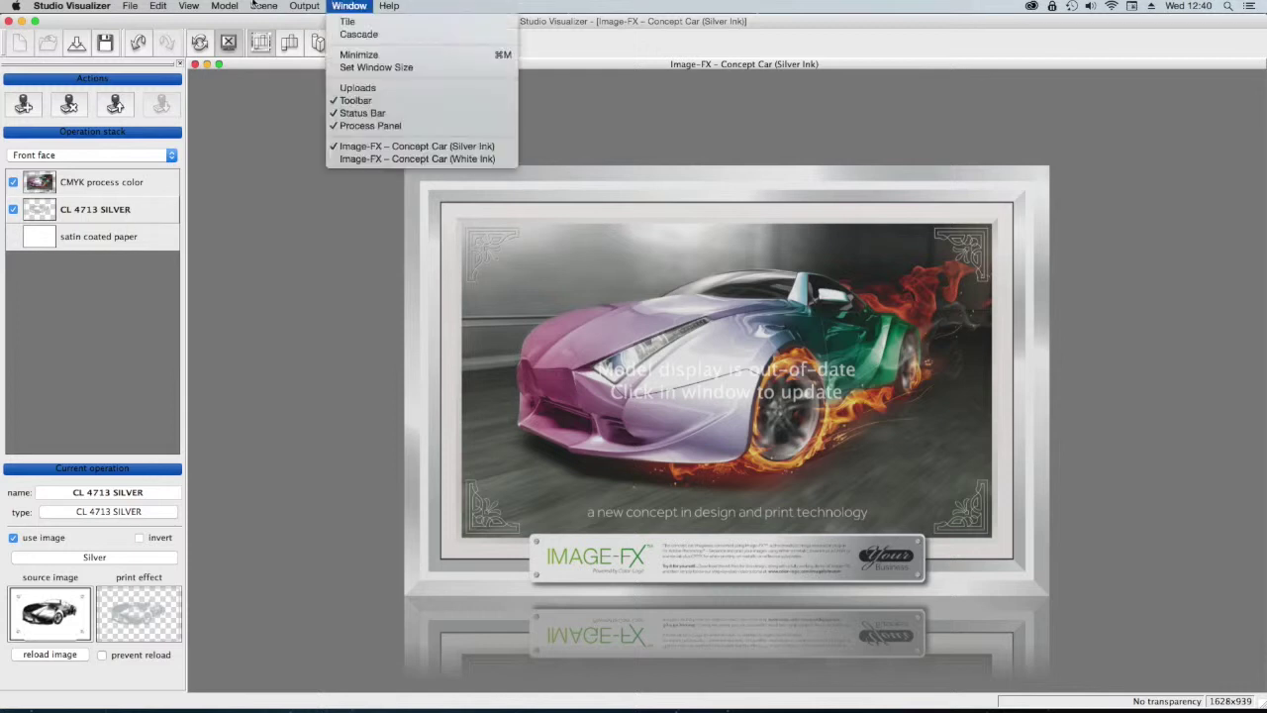
pyautogui.moveTo(265, 6)
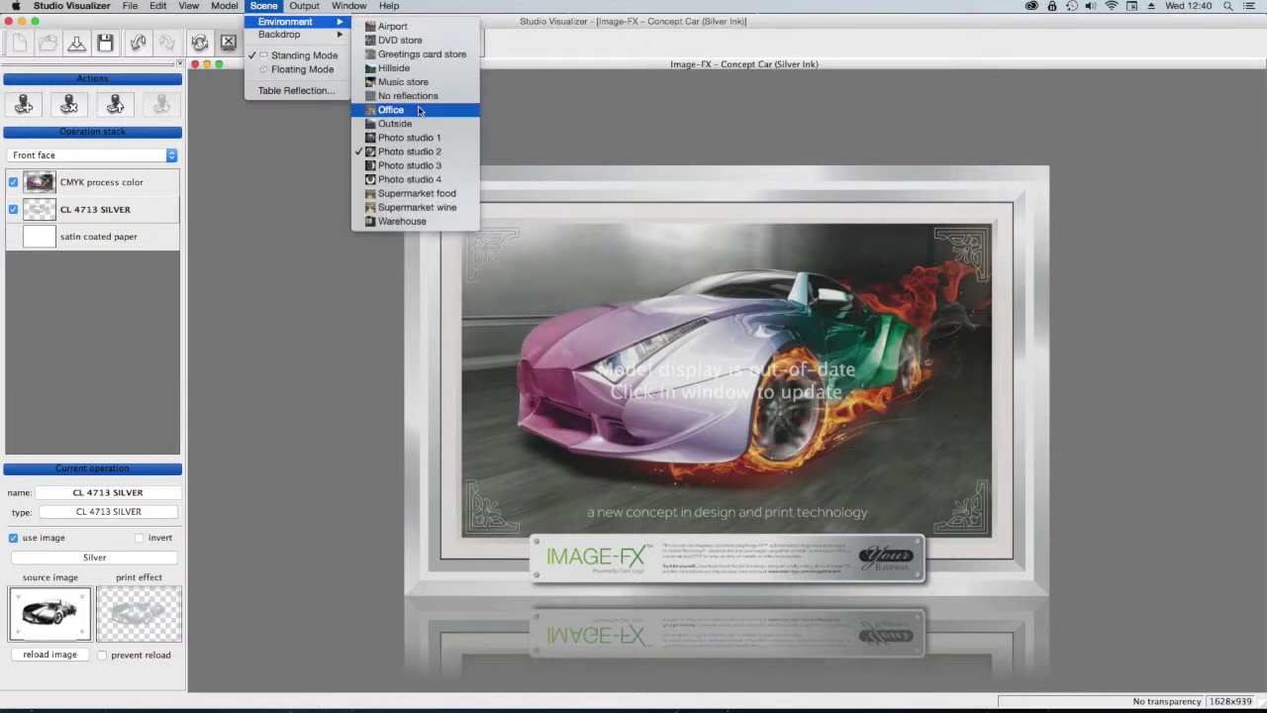
pyautogui.click(419, 110)
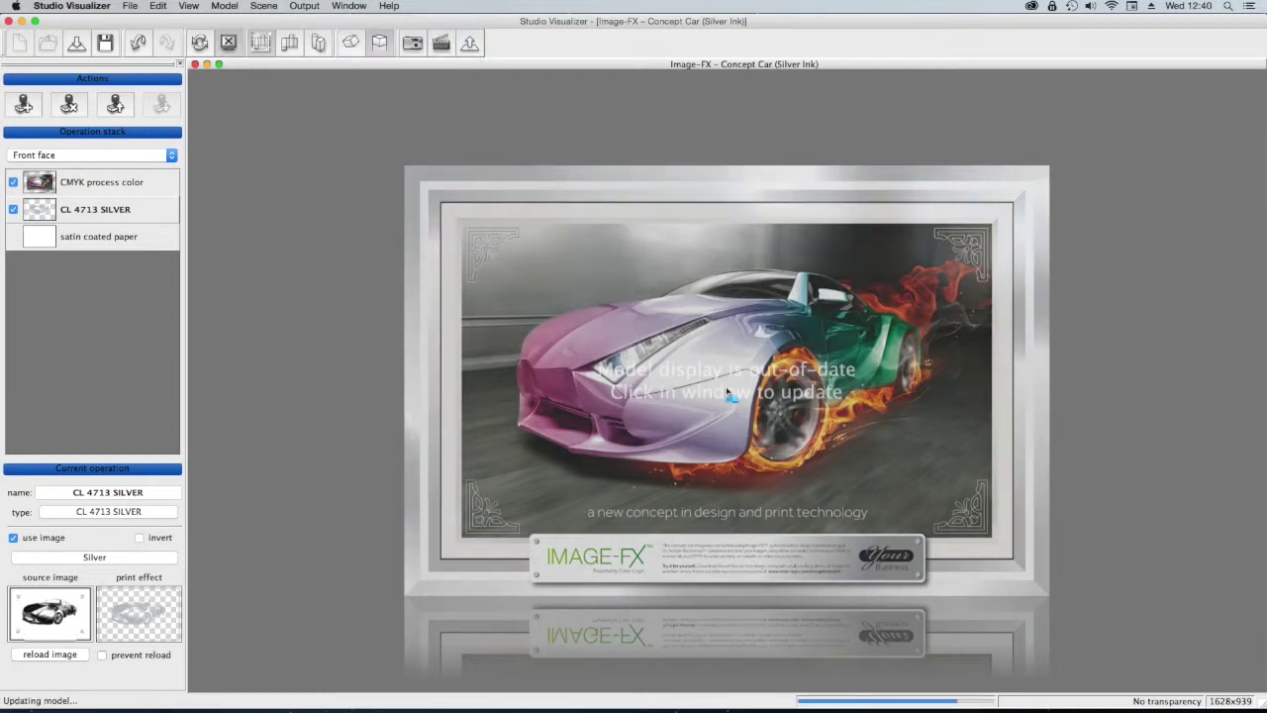
pyautogui.click(728, 393)
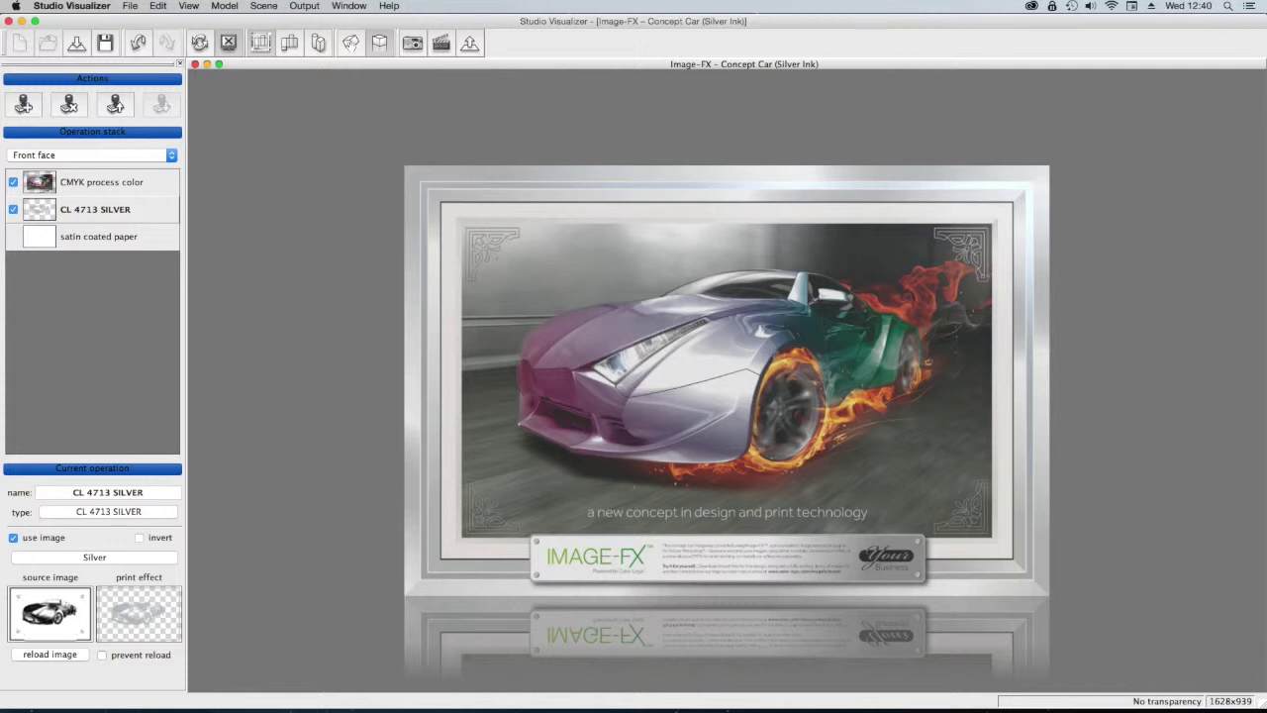
# - Switch the silver-ink poster to floating mode and rotate it to inspect how the metallic areas reflect light
pyautogui.click(350, 44)
pyautogui.scroll(3, 674, 423)
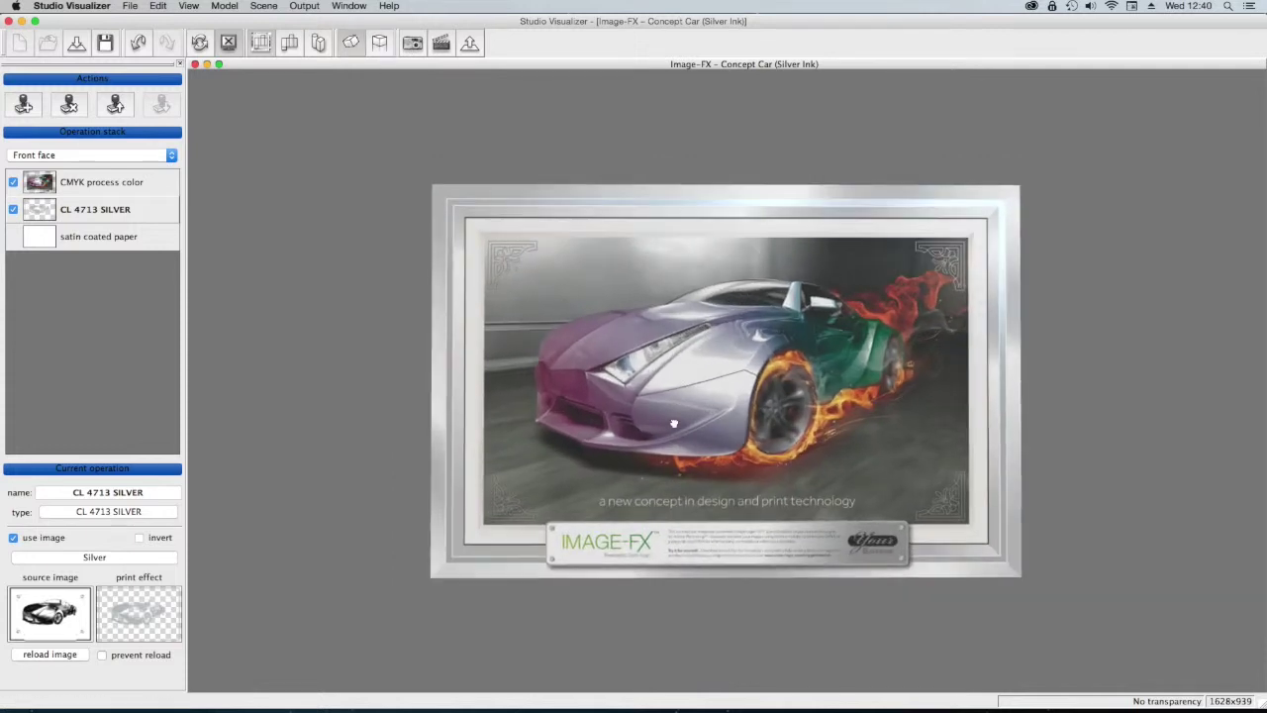
pyautogui.moveTo(728, 400); pyautogui.dragTo(568, 415)
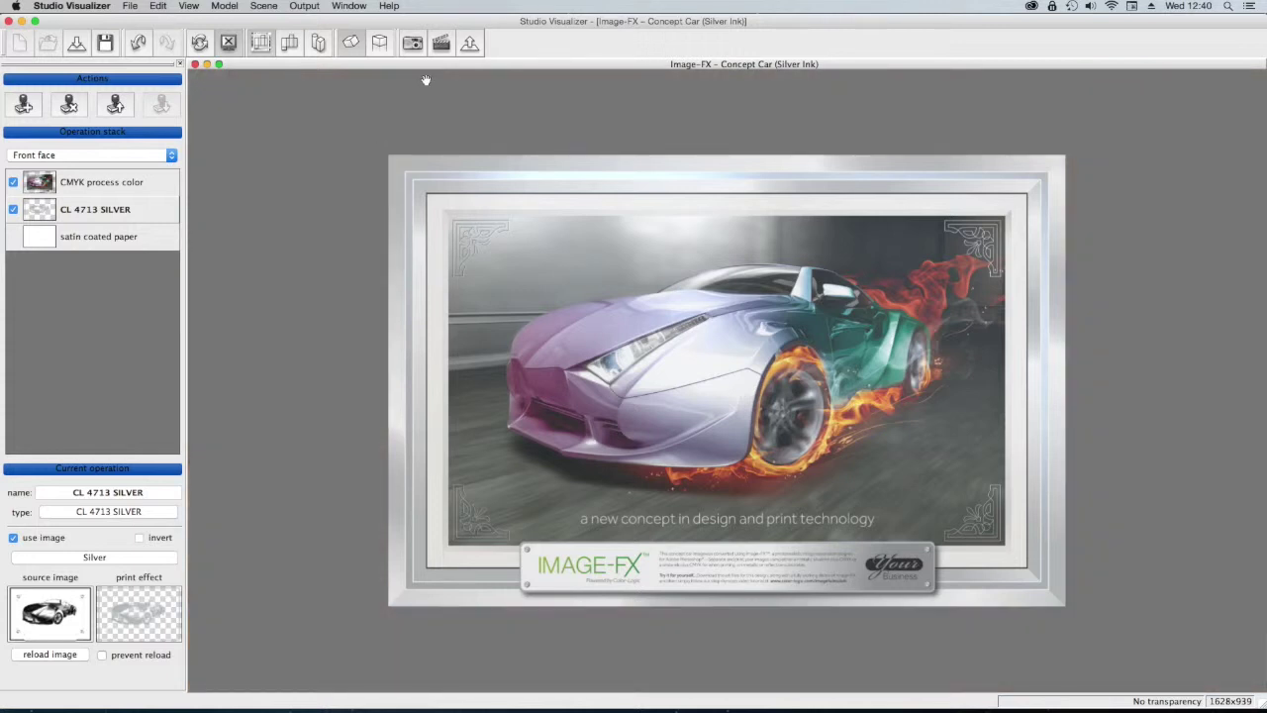
# - Export a 100 dpi PNG snapshot with transparent backdrop to the Desktop as Image-FX – Concept Car (Silver Ink)
pyautogui.click(412, 43)
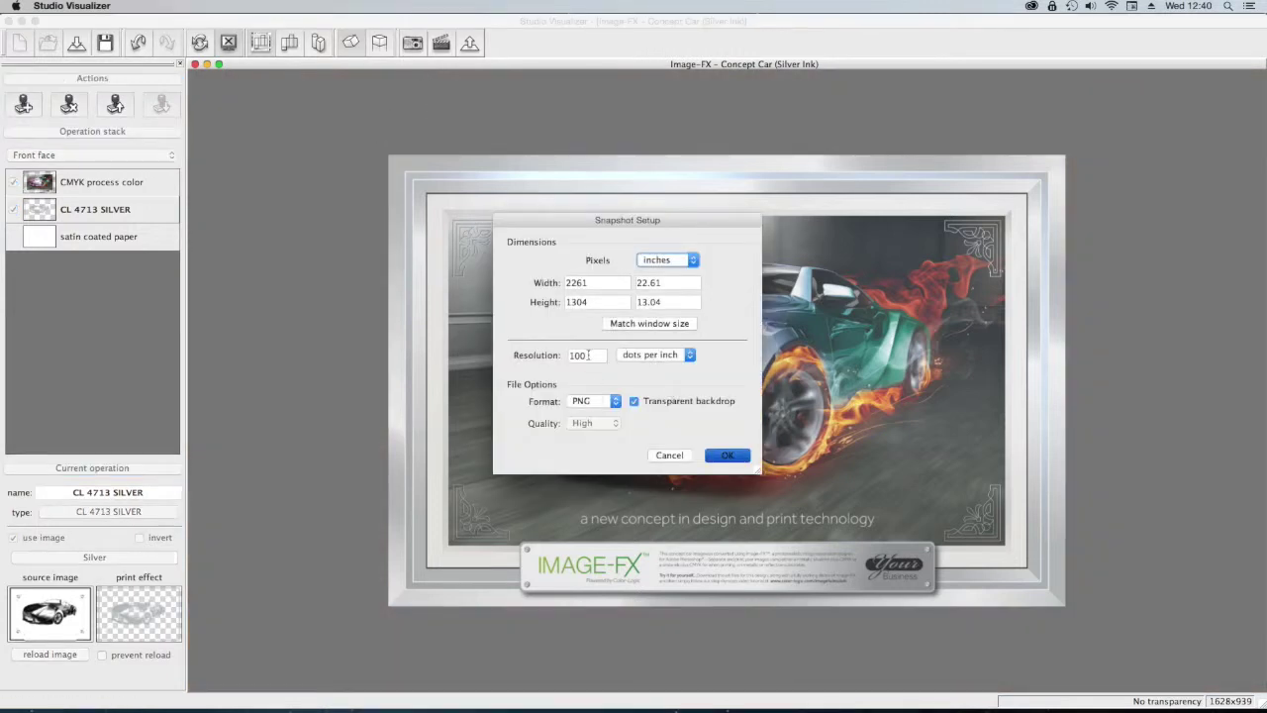
pyautogui.click(724, 455)
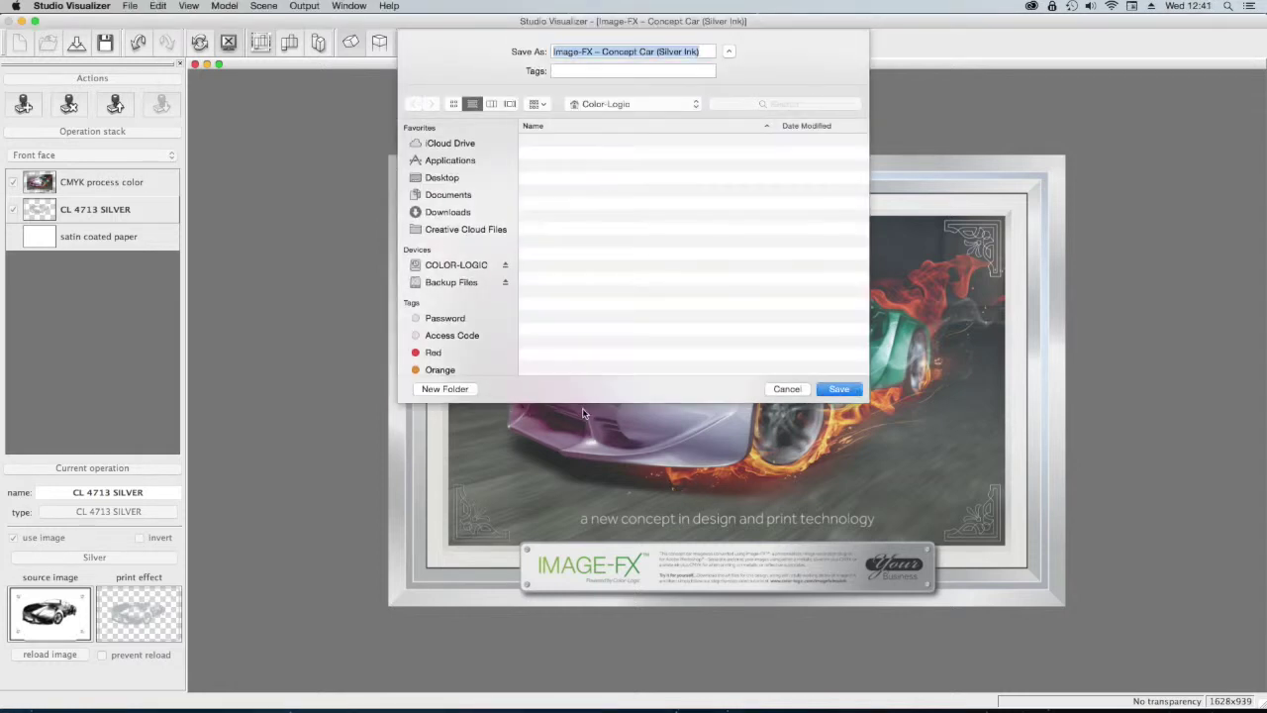
pyautogui.press('super+shift+d')
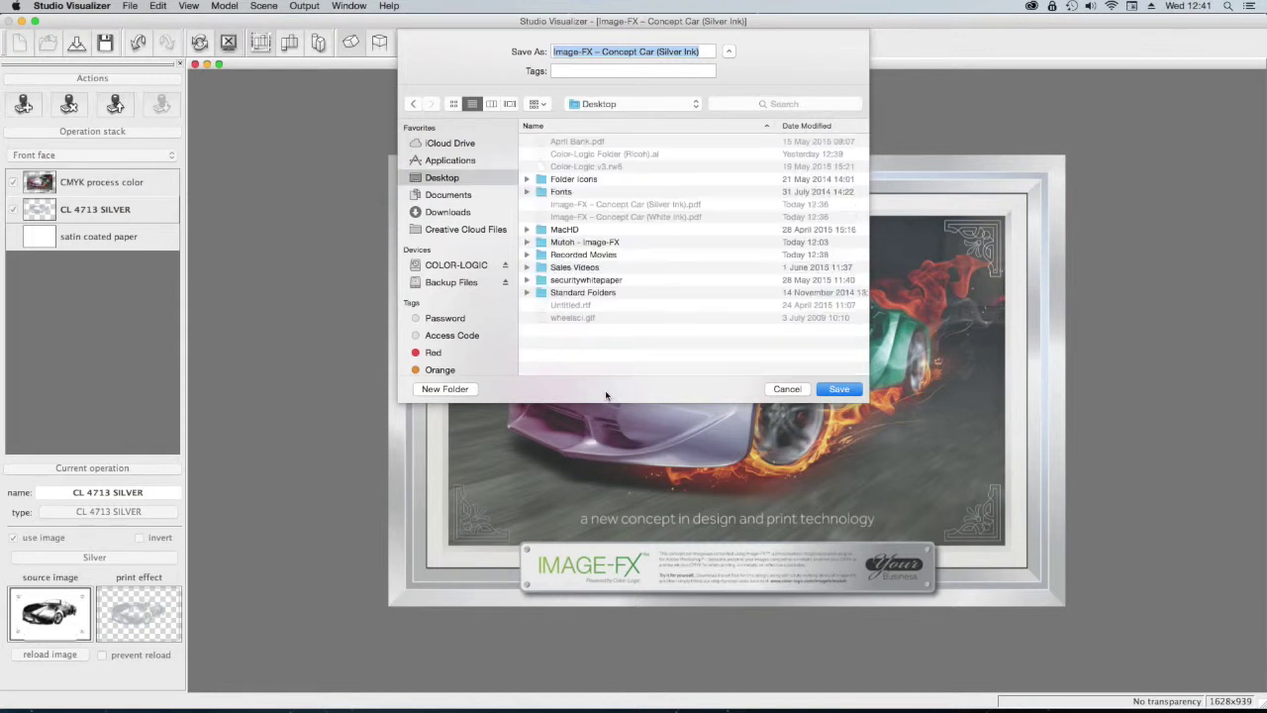
pyautogui.click(849, 392)
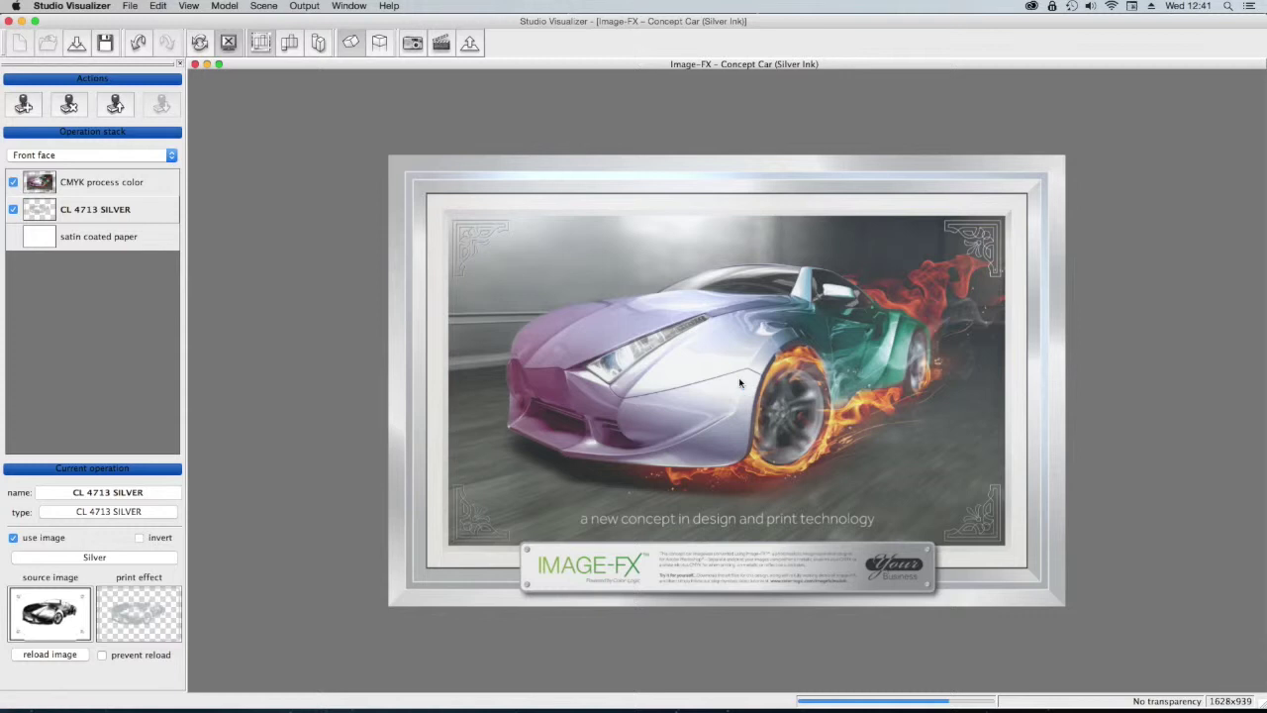
pyautogui.click(701, 367)
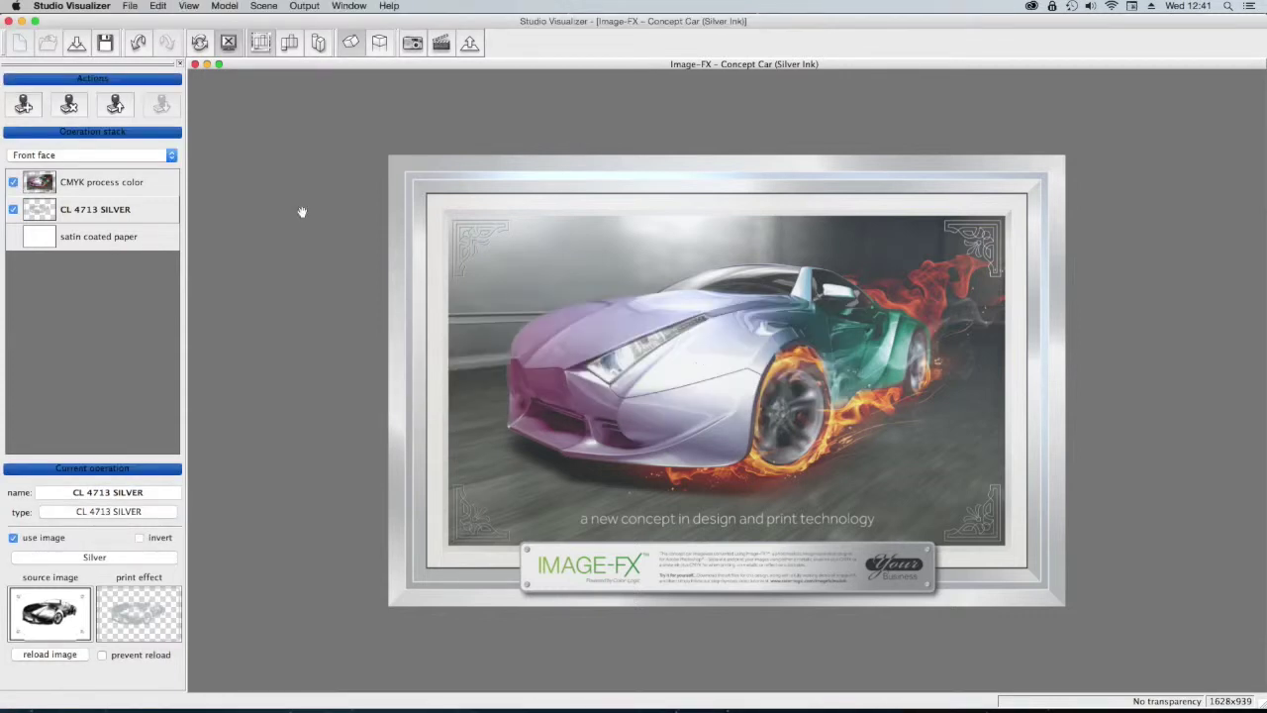
# - Minimize the silver-ink poster, open the White Ink version and change its White operation to opaque white spot color
pyautogui.click(206, 64)
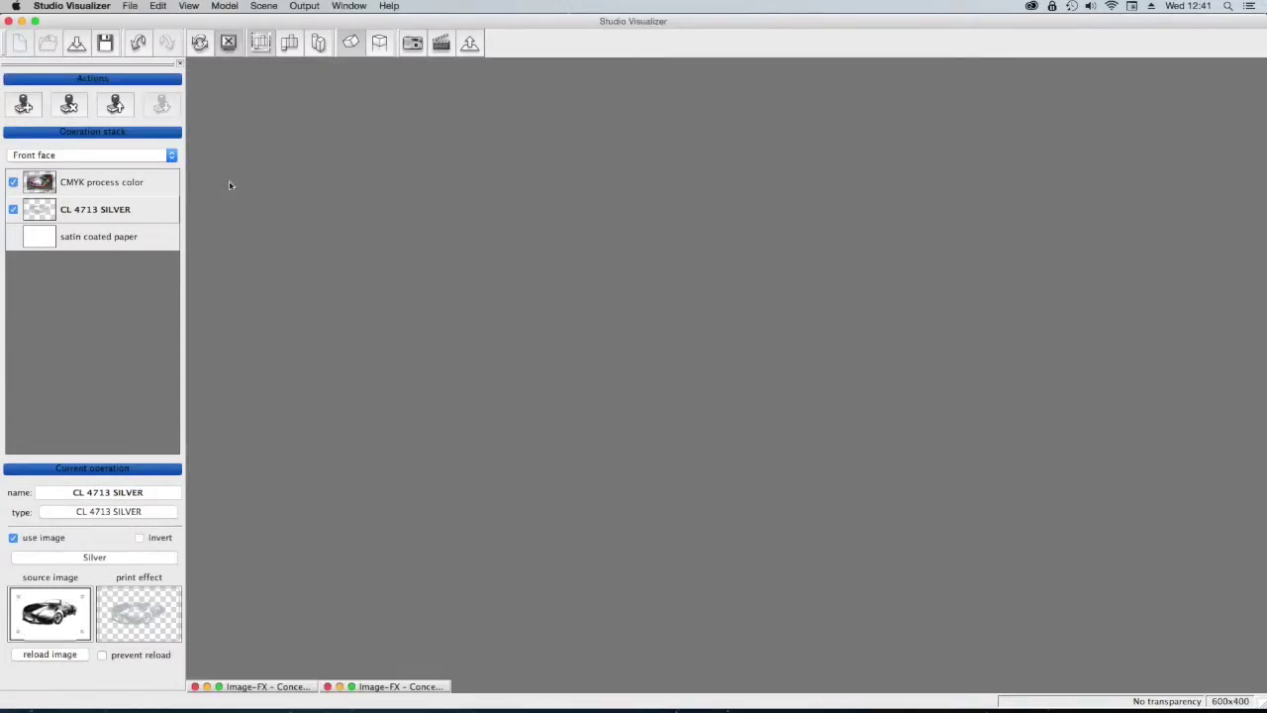
pyautogui.click(351, 687)
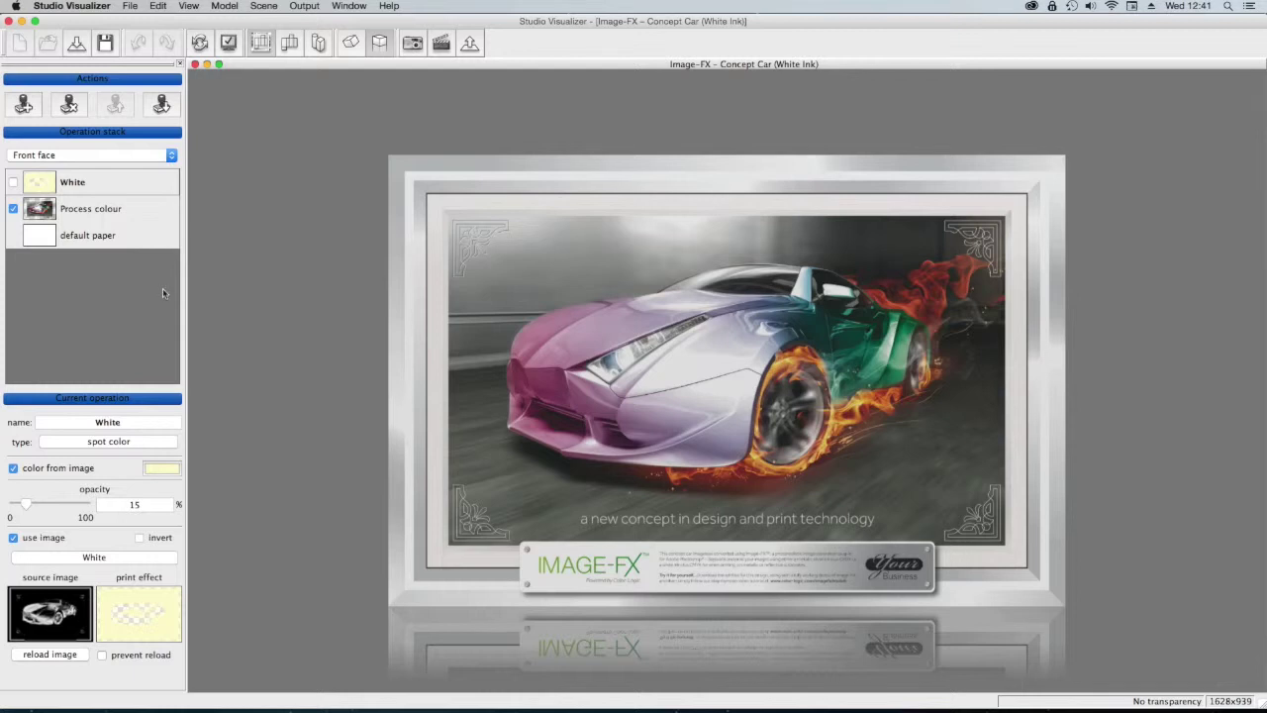
pyautogui.doubleClick(38, 183)
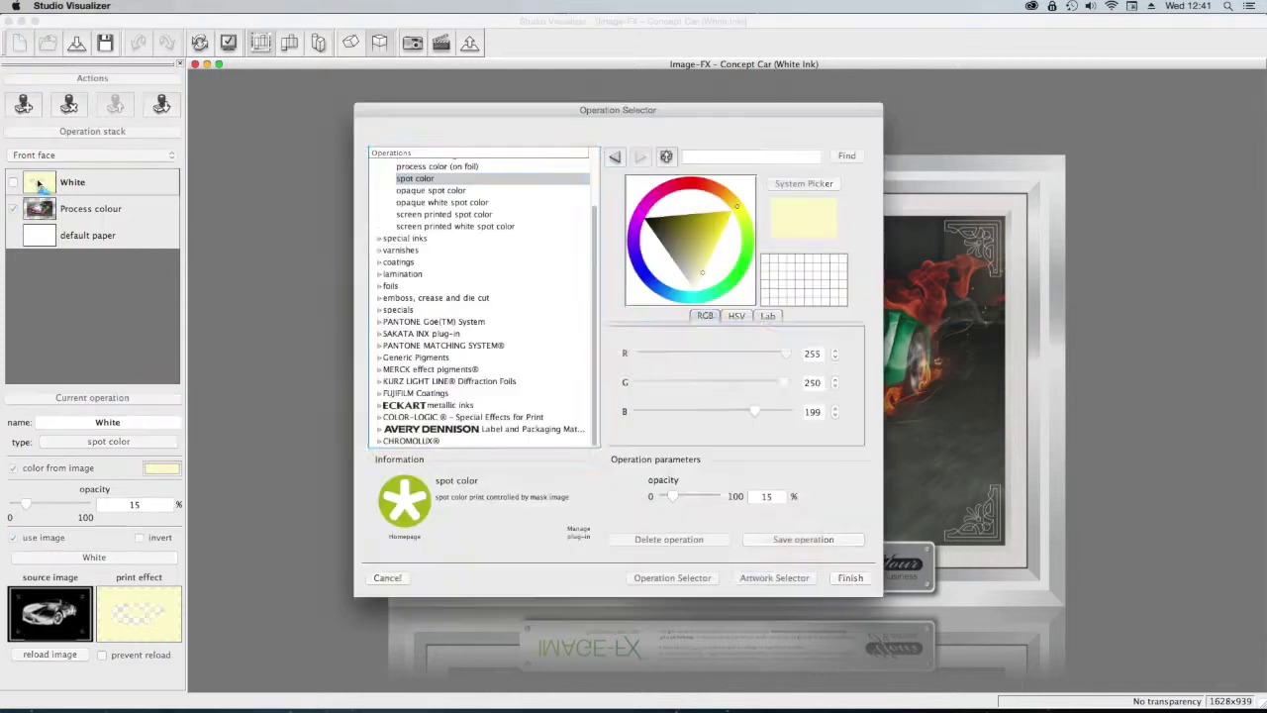
pyautogui.click(450, 191)
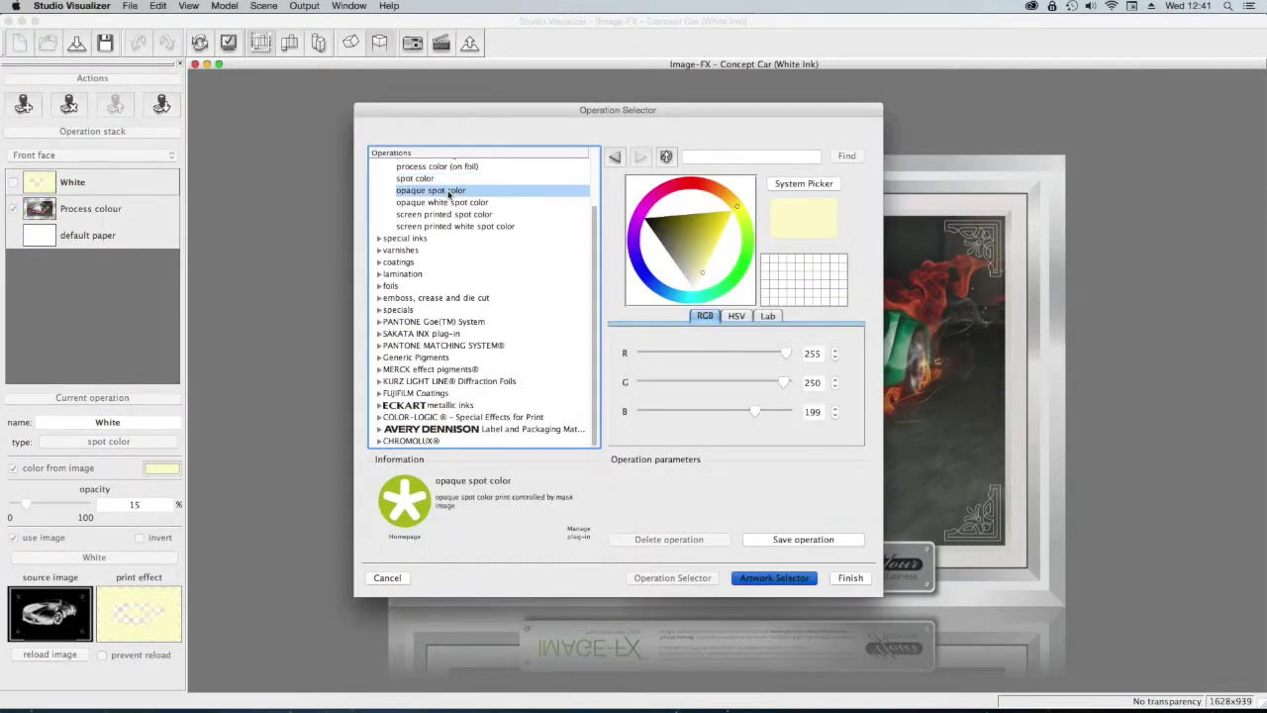
pyautogui.click(456, 203)
pyautogui.click(850, 578)
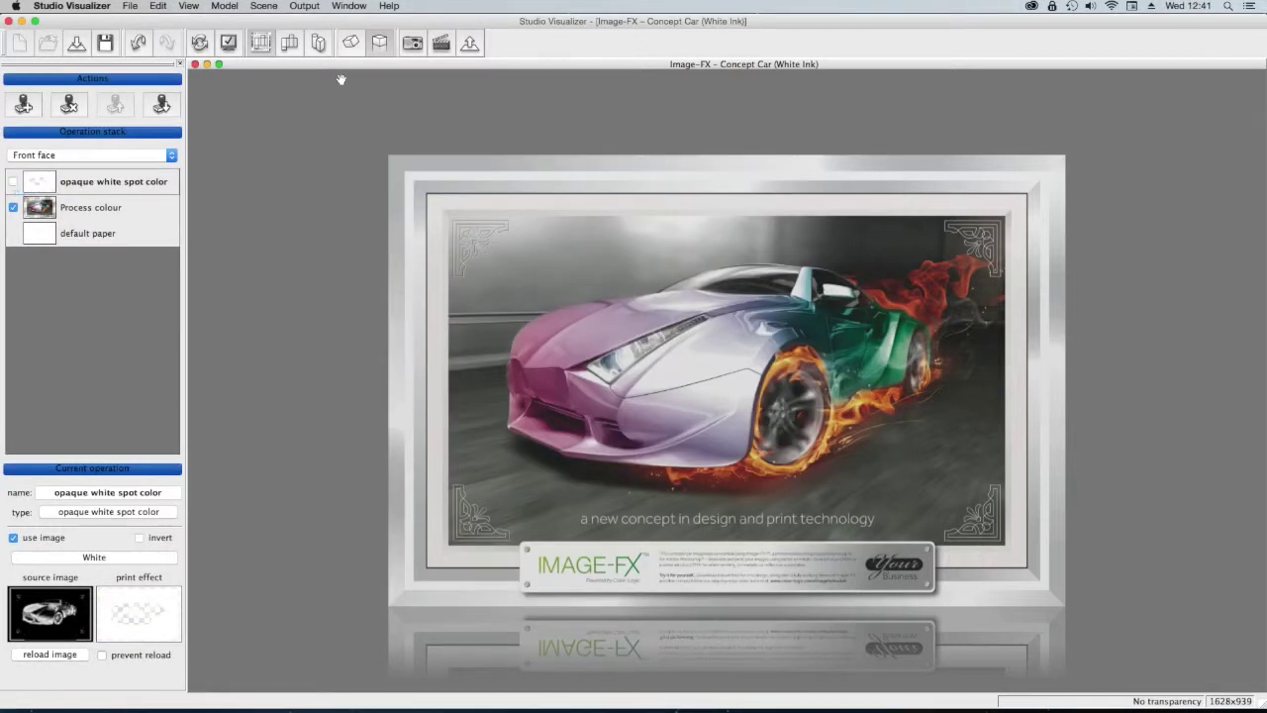
# - Turn off automatic model updating, enable the opaque white spot color and place it beneath Process colour
pyautogui.click(228, 43)
pyautogui.click(14, 184)
pyautogui.moveTo(118, 187); pyautogui.dragTo(130, 221)
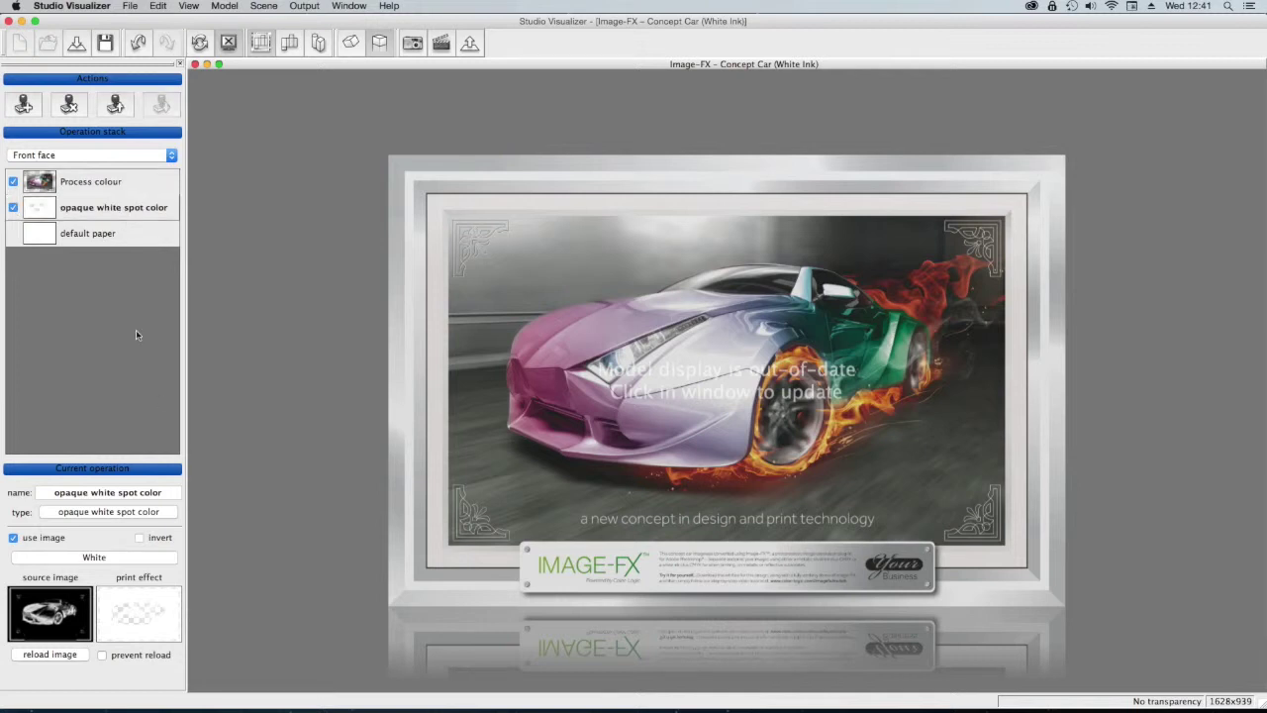
# - Change the white-ink poster's Process colour operation to COLOR-LOGIC's CMYK process color
pyautogui.doubleClick(98, 184)
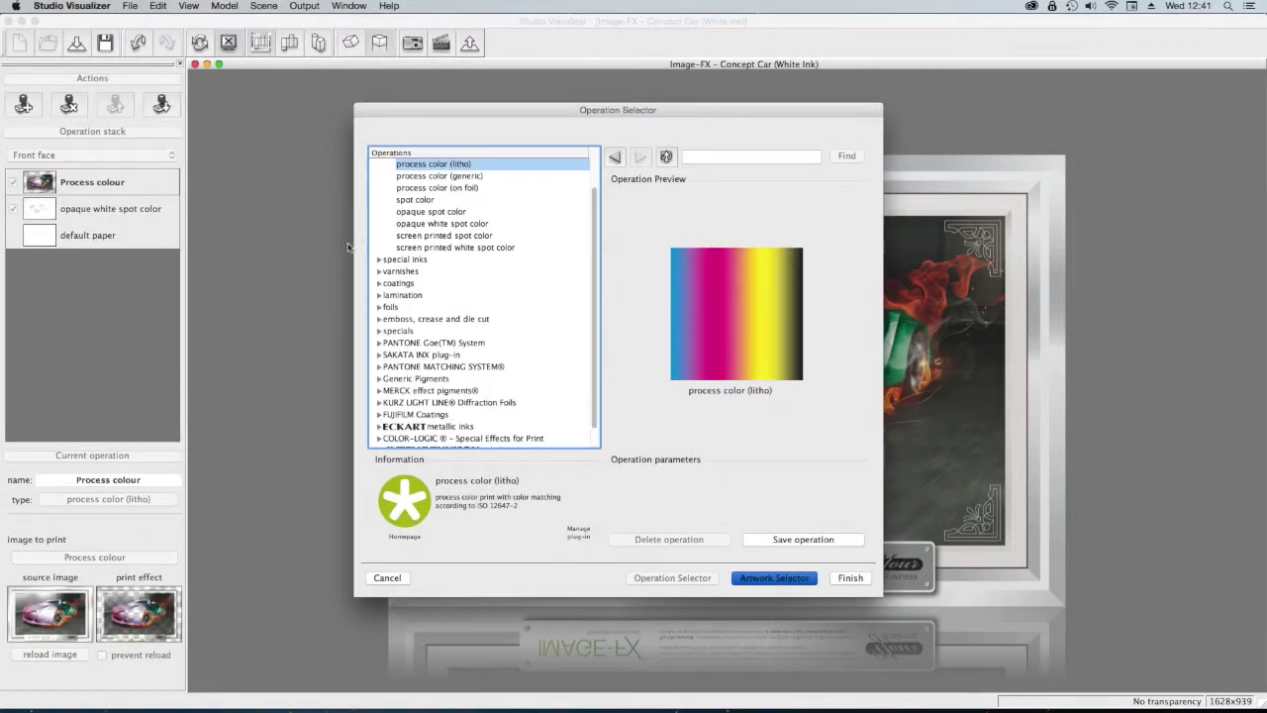
pyautogui.click(484, 437)
pyautogui.click(668, 192)
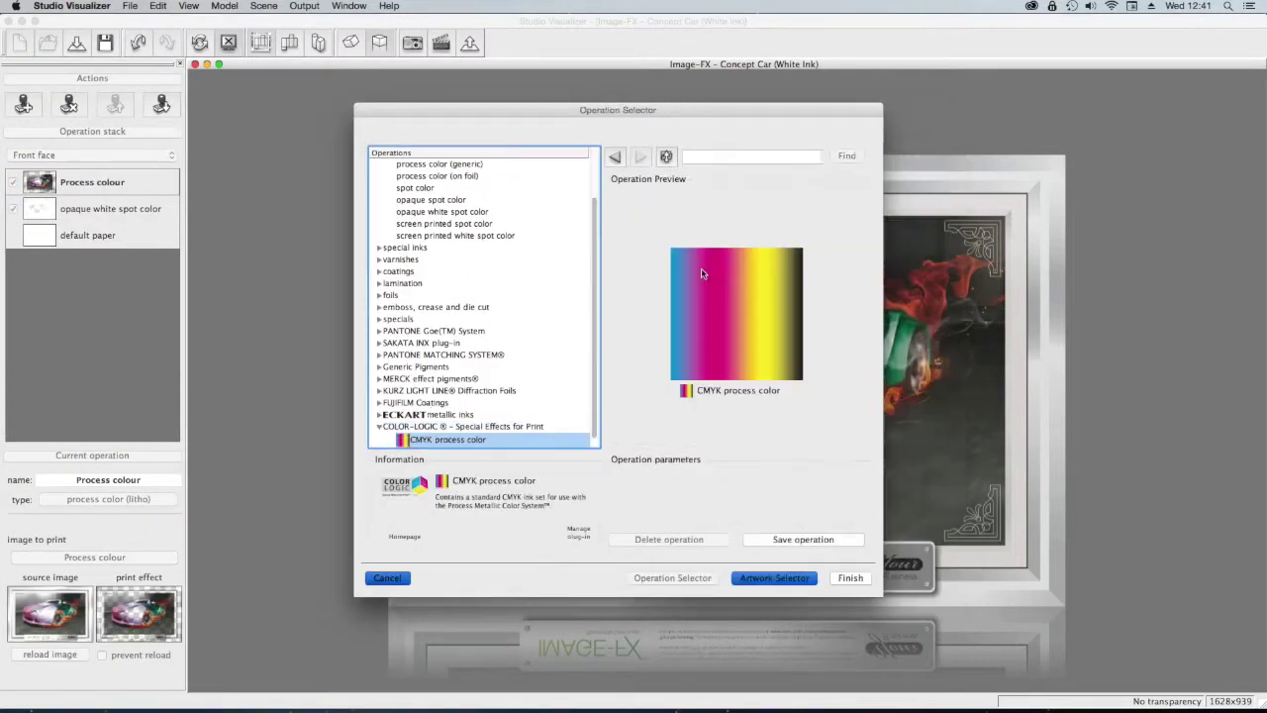
pyautogui.click(850, 578)
# - Replace the white-ink poster's default paper substrate with foil board from the standard materials
pyautogui.doubleClick(114, 238)
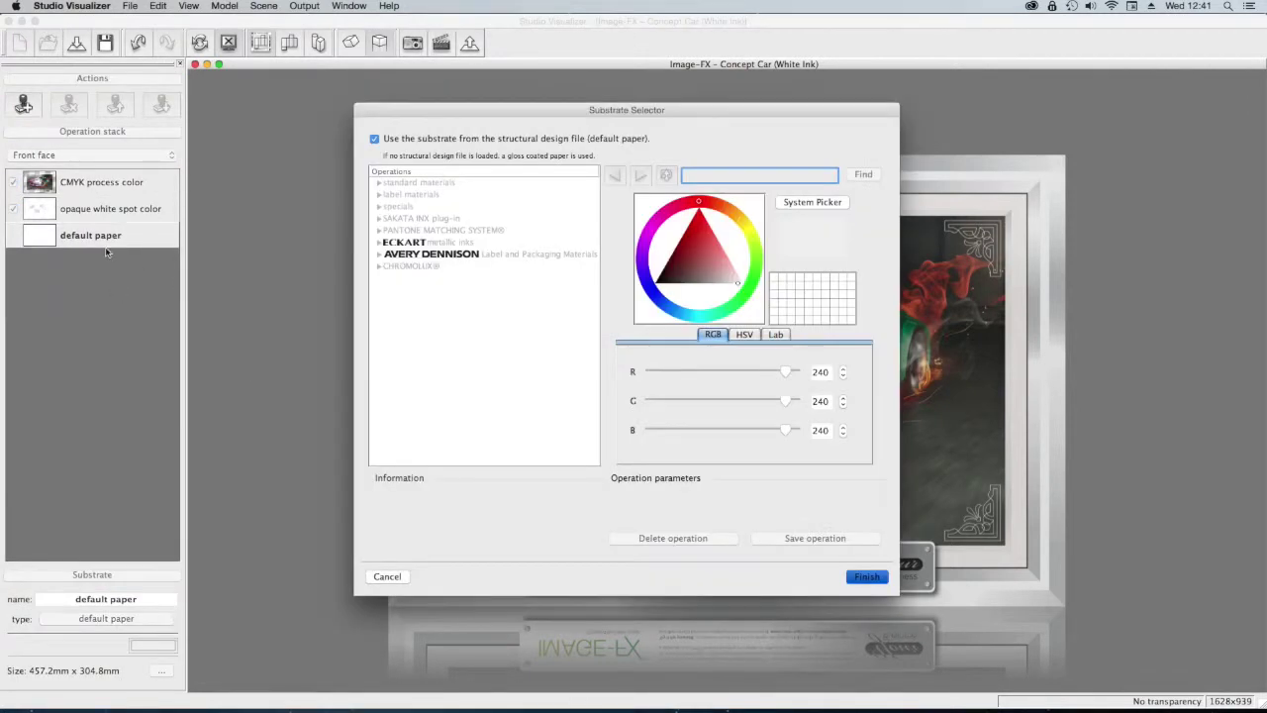
pyautogui.click(453, 142)
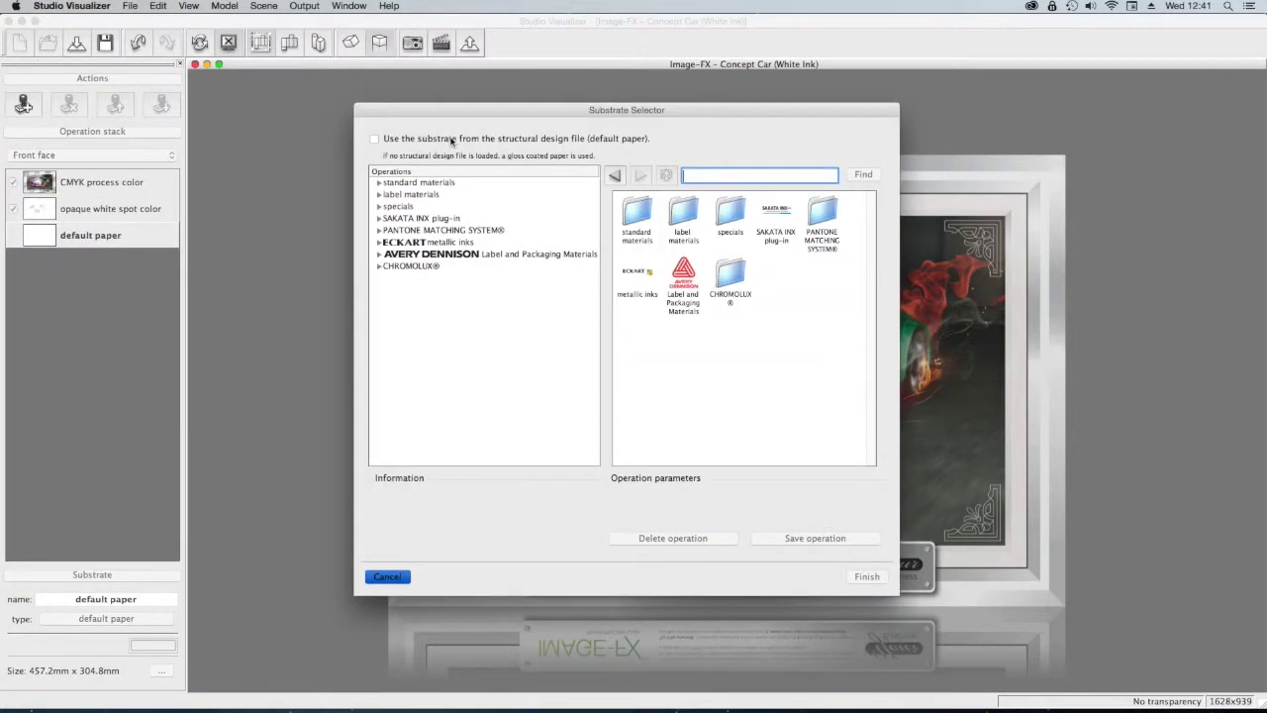
pyautogui.click(431, 184)
pyautogui.click(642, 328)
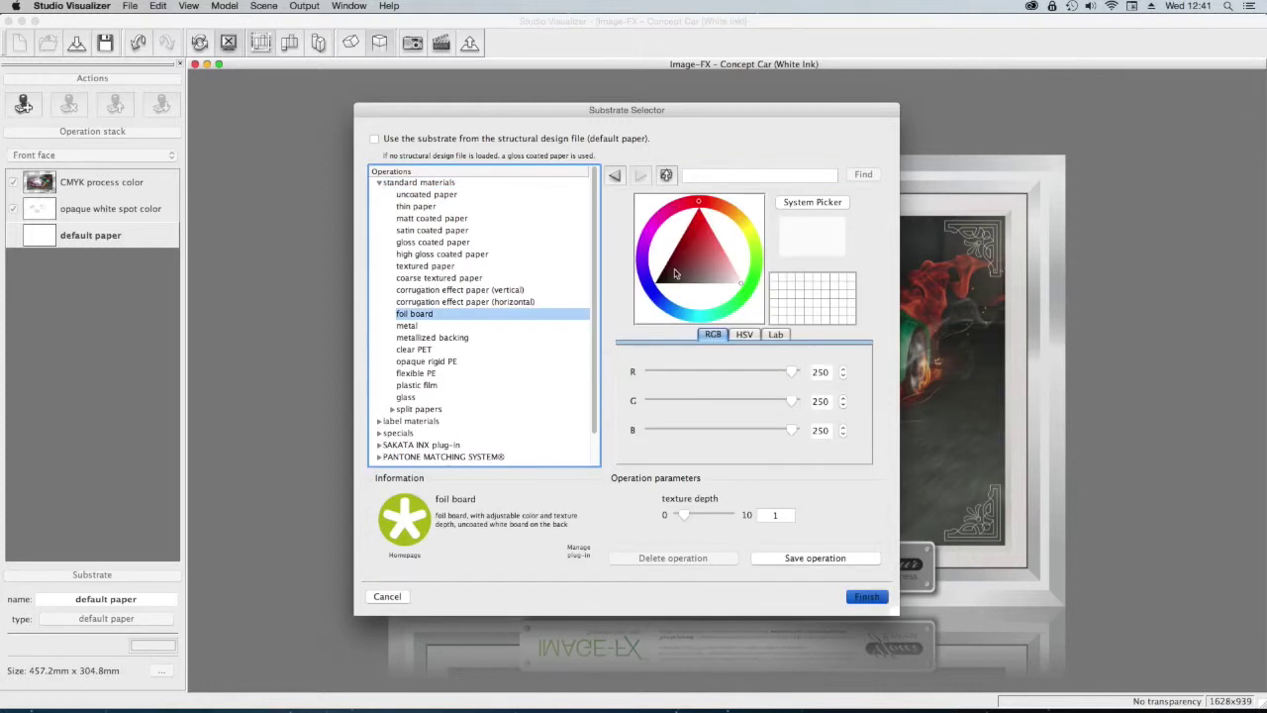
pyautogui.click(871, 598)
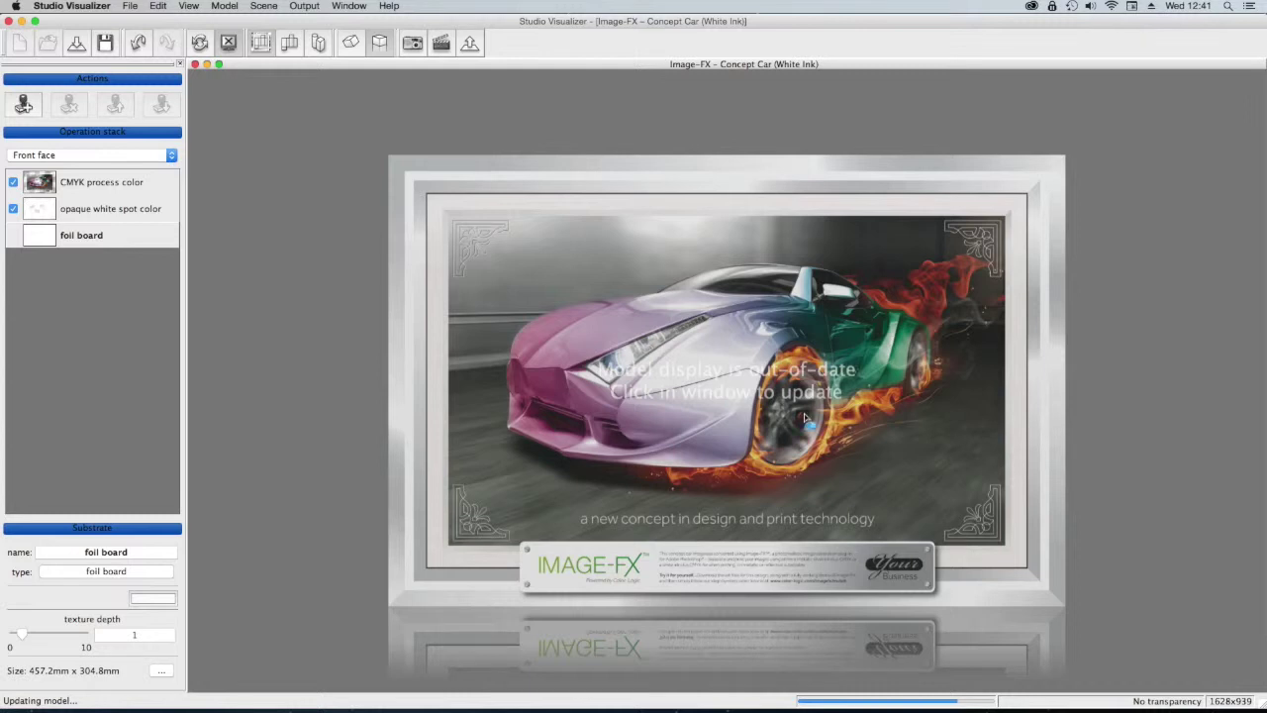
# - Set the white-ink scene's environment to Office and rotate the floating poster to inspect its foil reflections
pyautogui.click(264, 6)
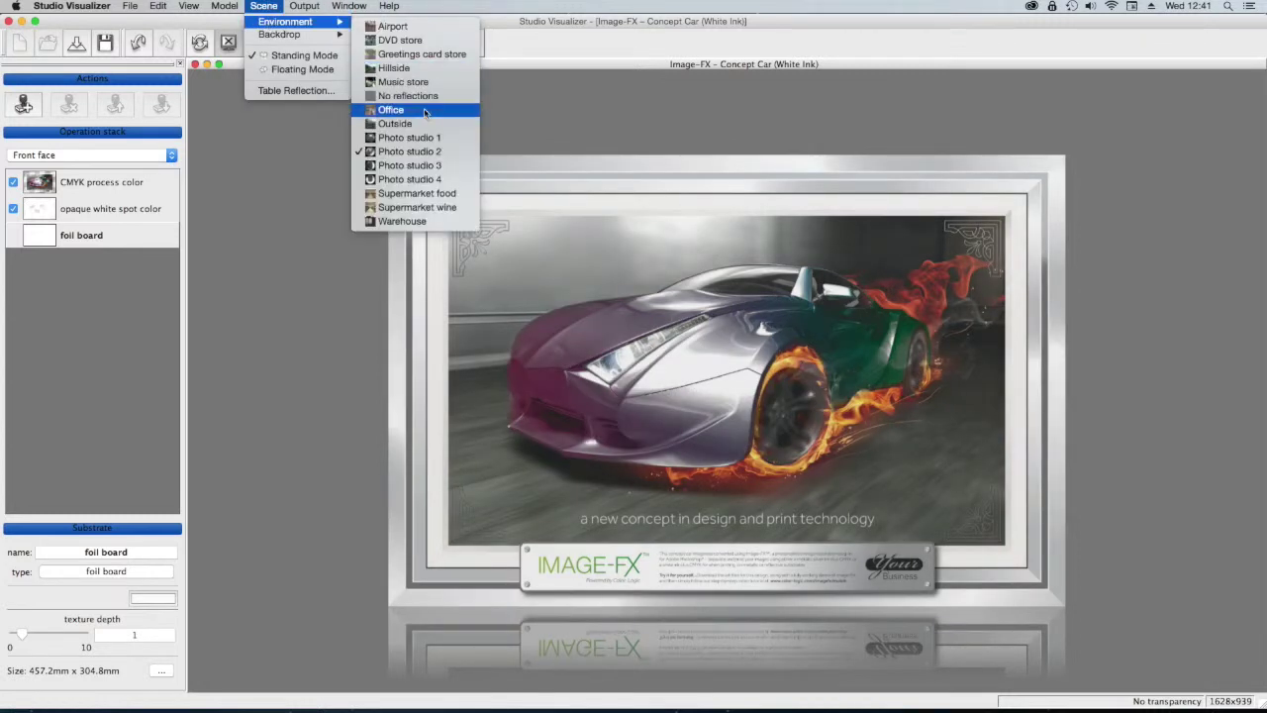
pyautogui.click(425, 112)
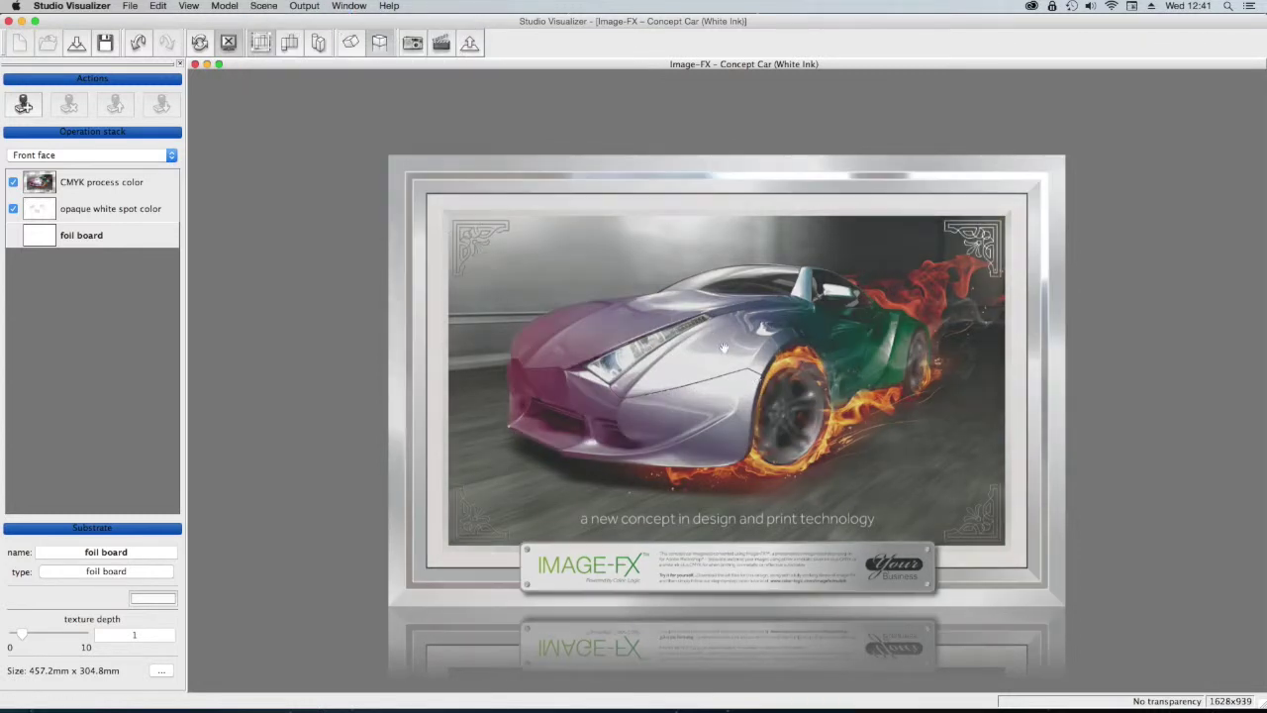
pyautogui.scroll(-5, 702, 319)
pyautogui.scroll(3, 678, 399)
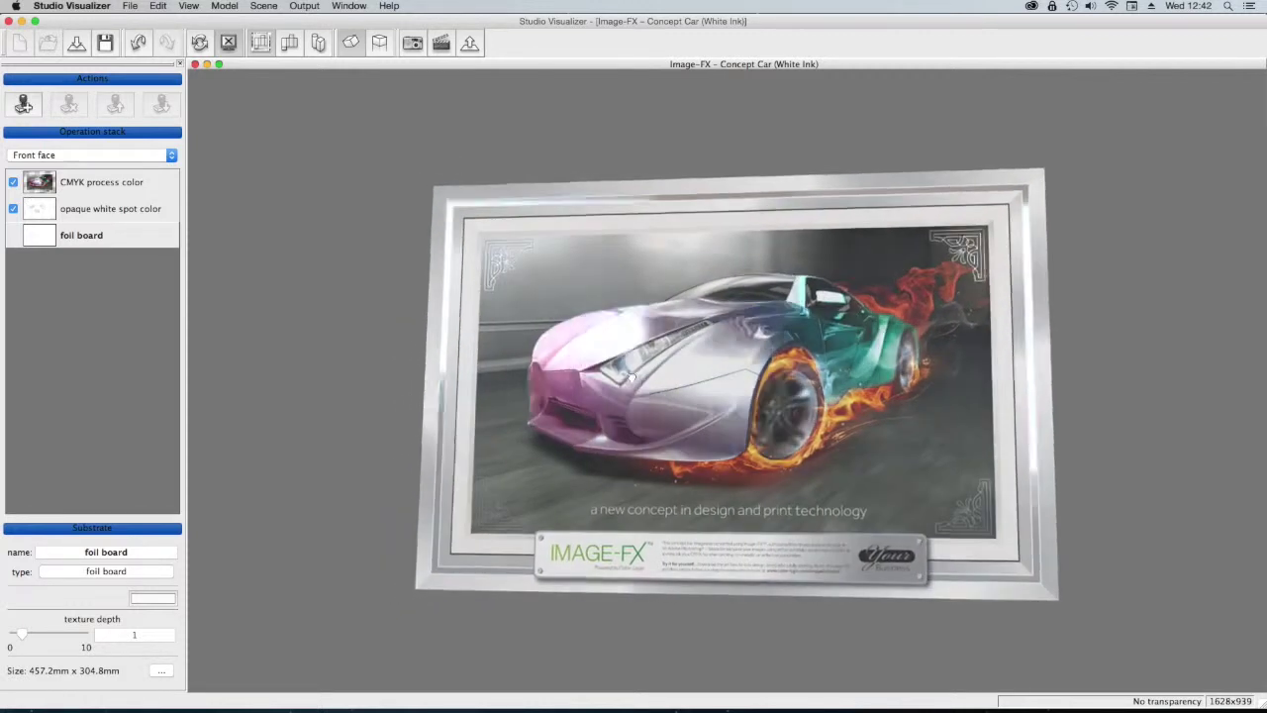
pyautogui.moveTo(525, 379); pyautogui.dragTo(778, 352)
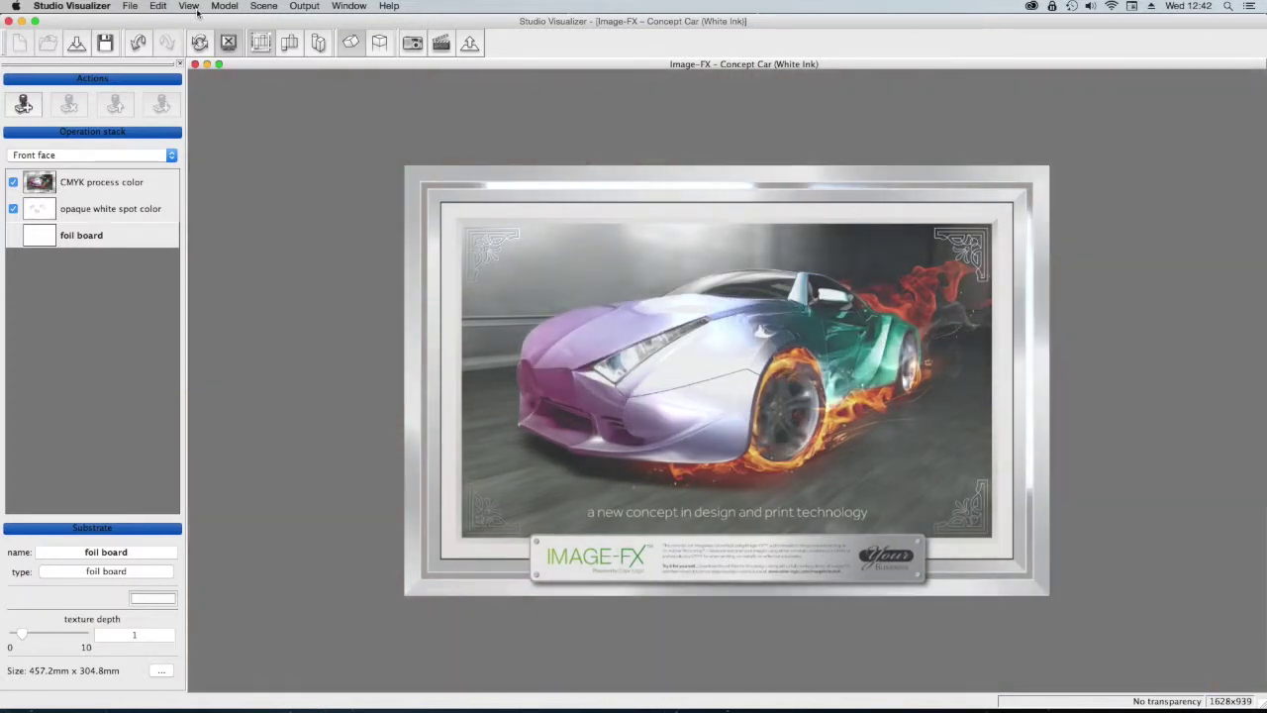
# - Export a snapshot of the white-ink poster to the Desktop as Image-FX – Concept Car (White Ink)
pyautogui.click(411, 42)
pyautogui.click(730, 456)
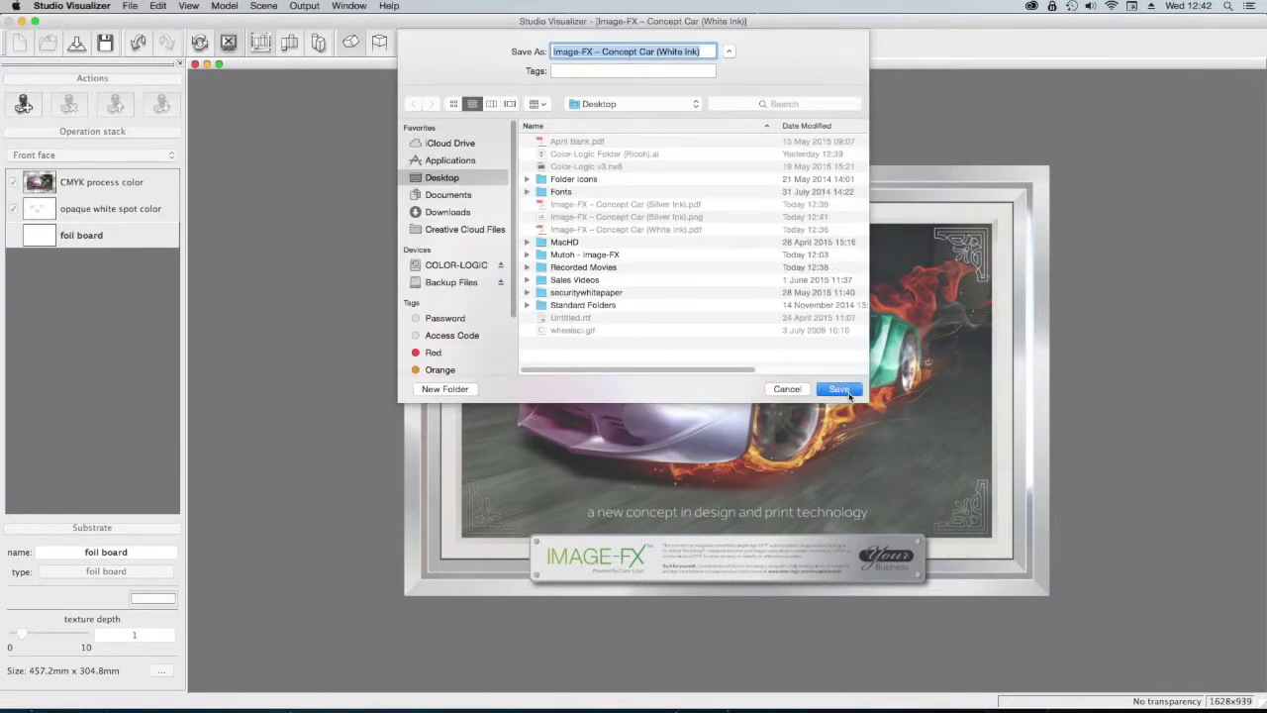
pyautogui.click(848, 389)
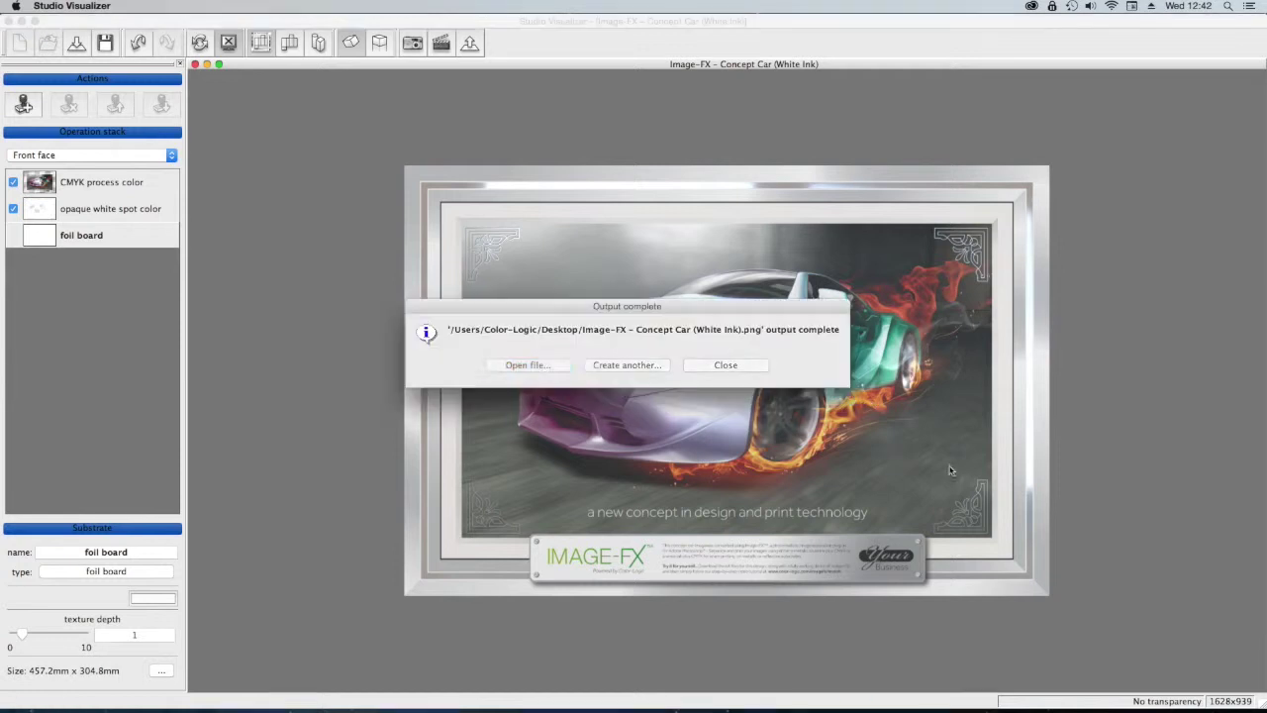
pyautogui.click(744, 364)
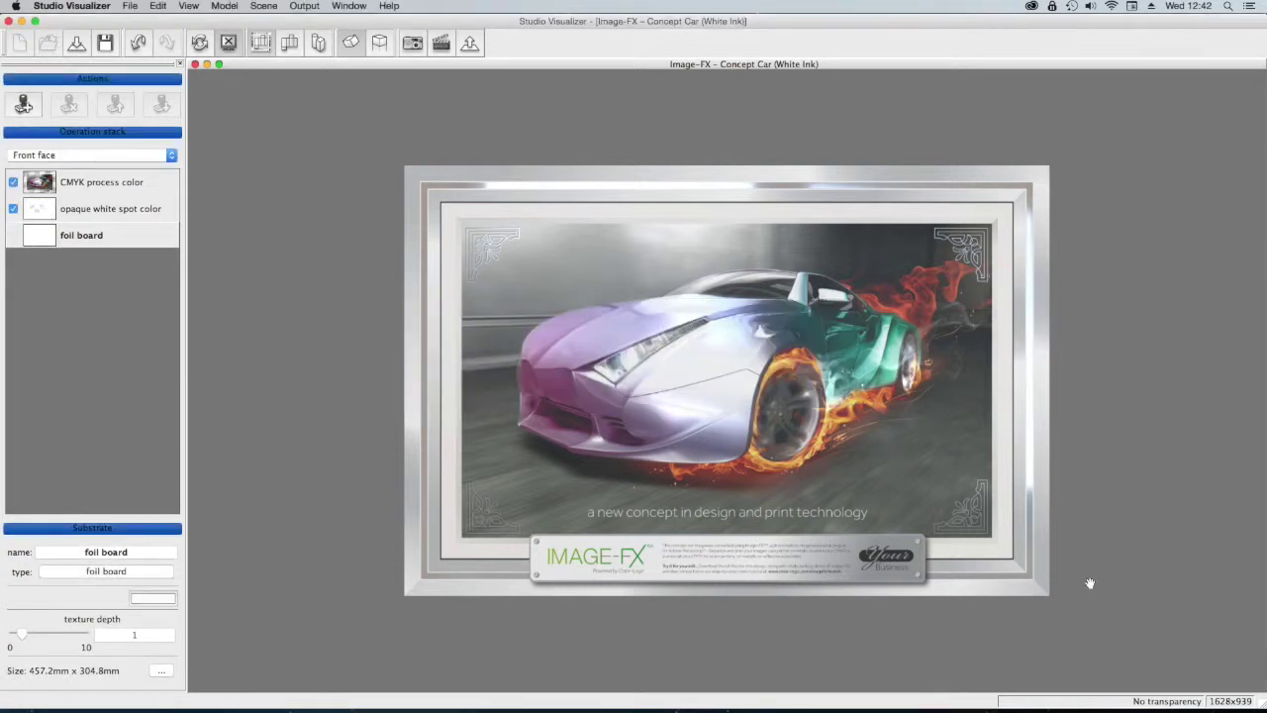